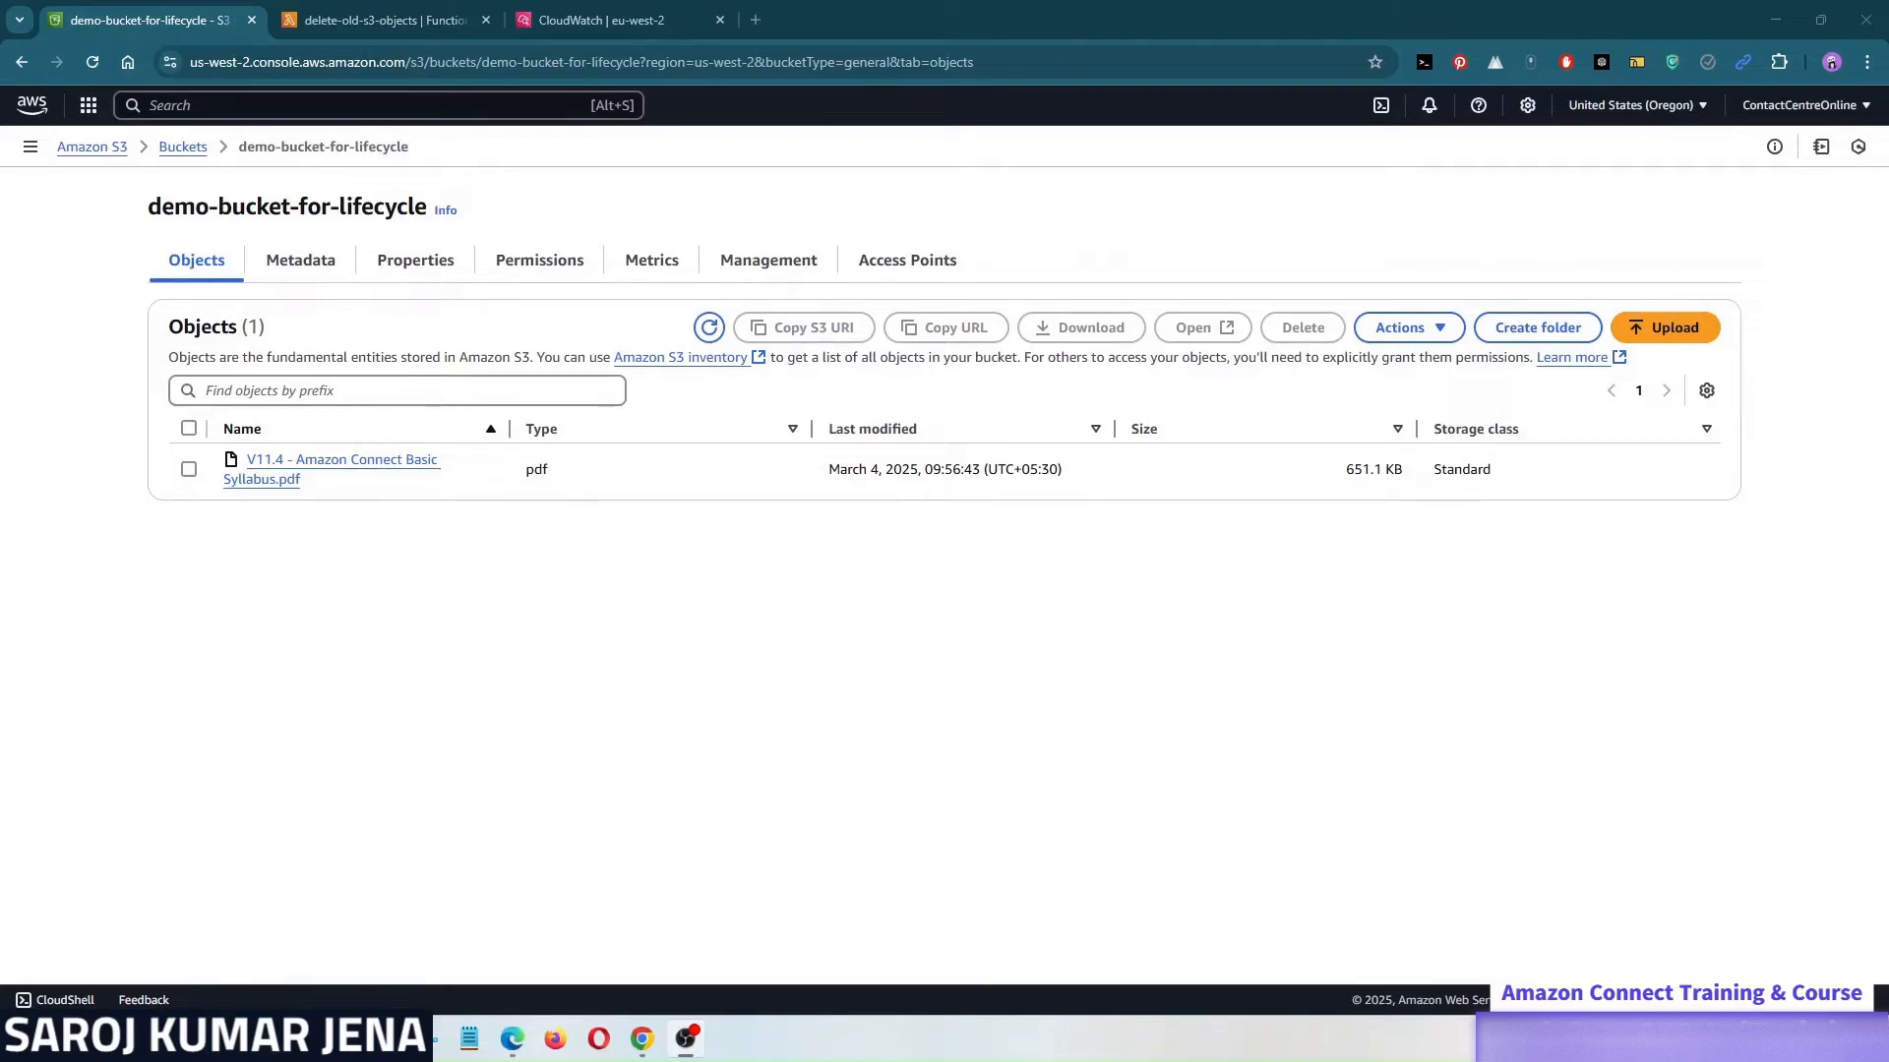
# - Start creating a lifecycle rule for the bucket demo-bucket-for-lifecycle
pyautogui.moveTo(150, 206); pyautogui.dragTo(428, 207)
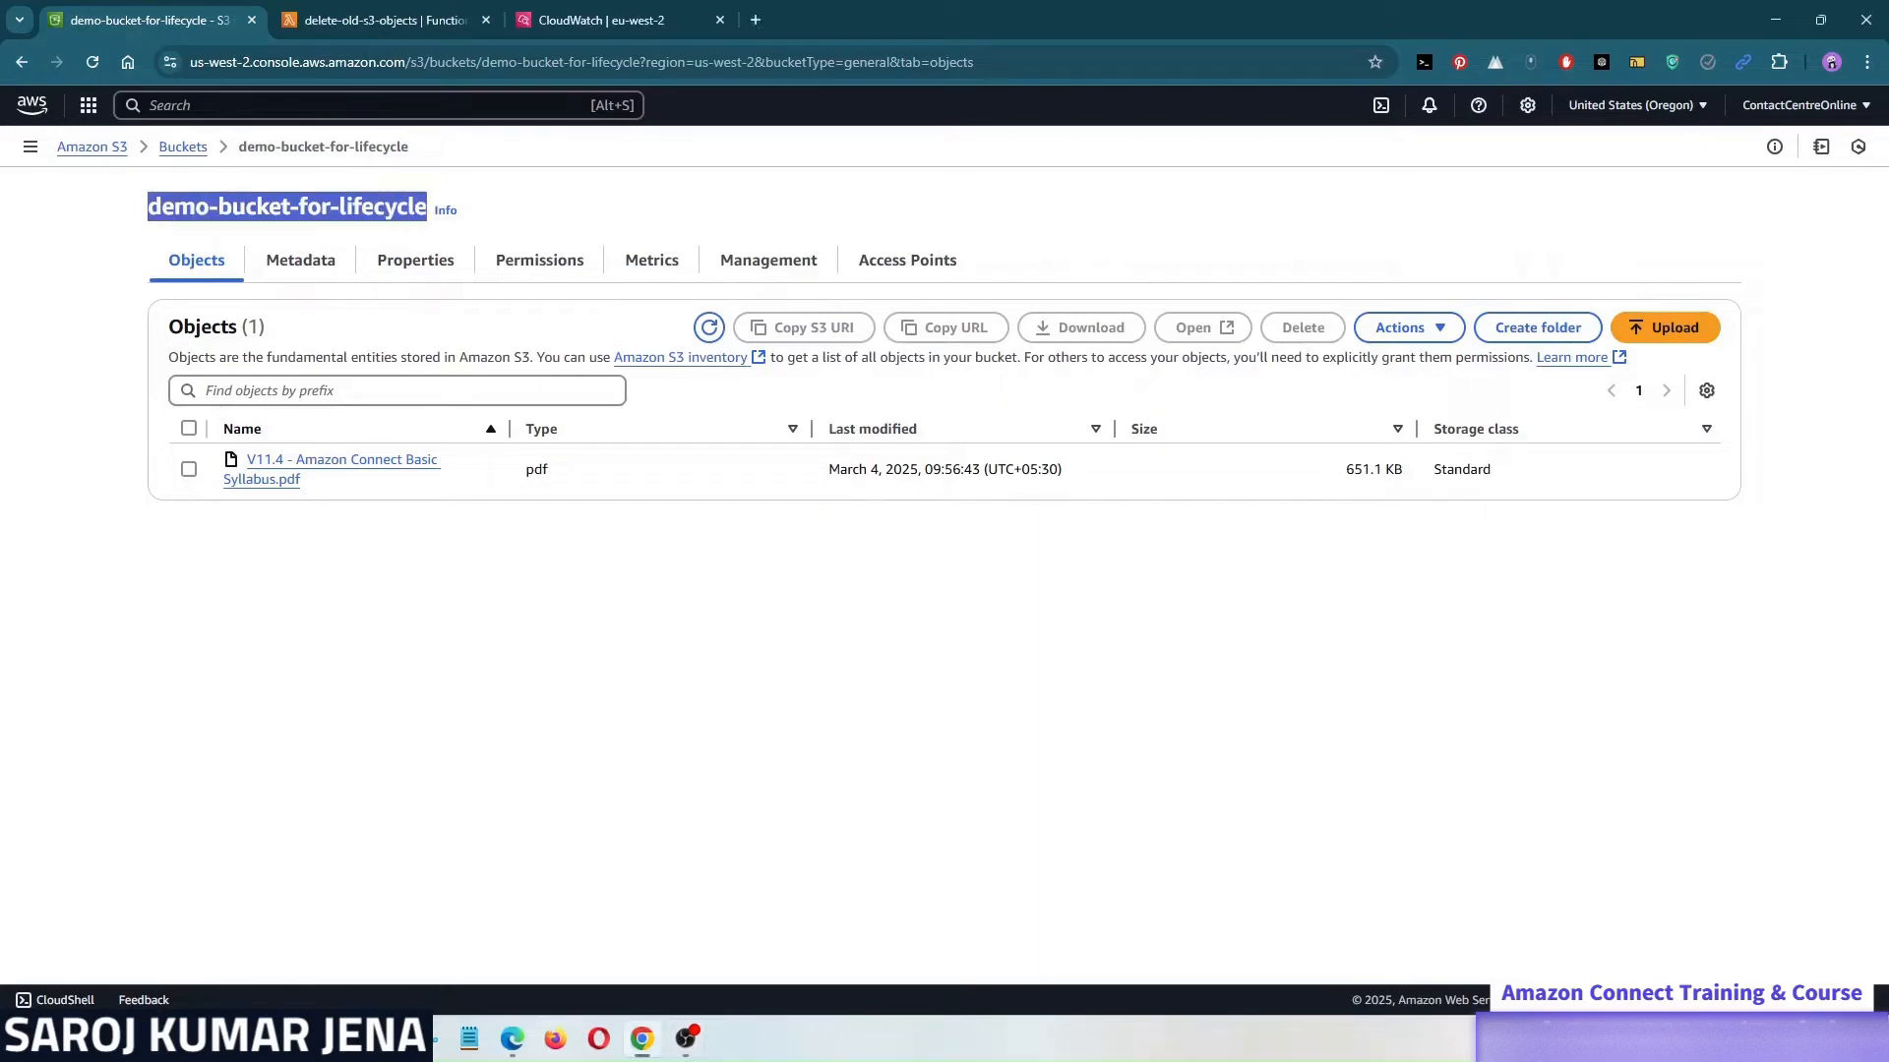
pyautogui.click(506, 635)
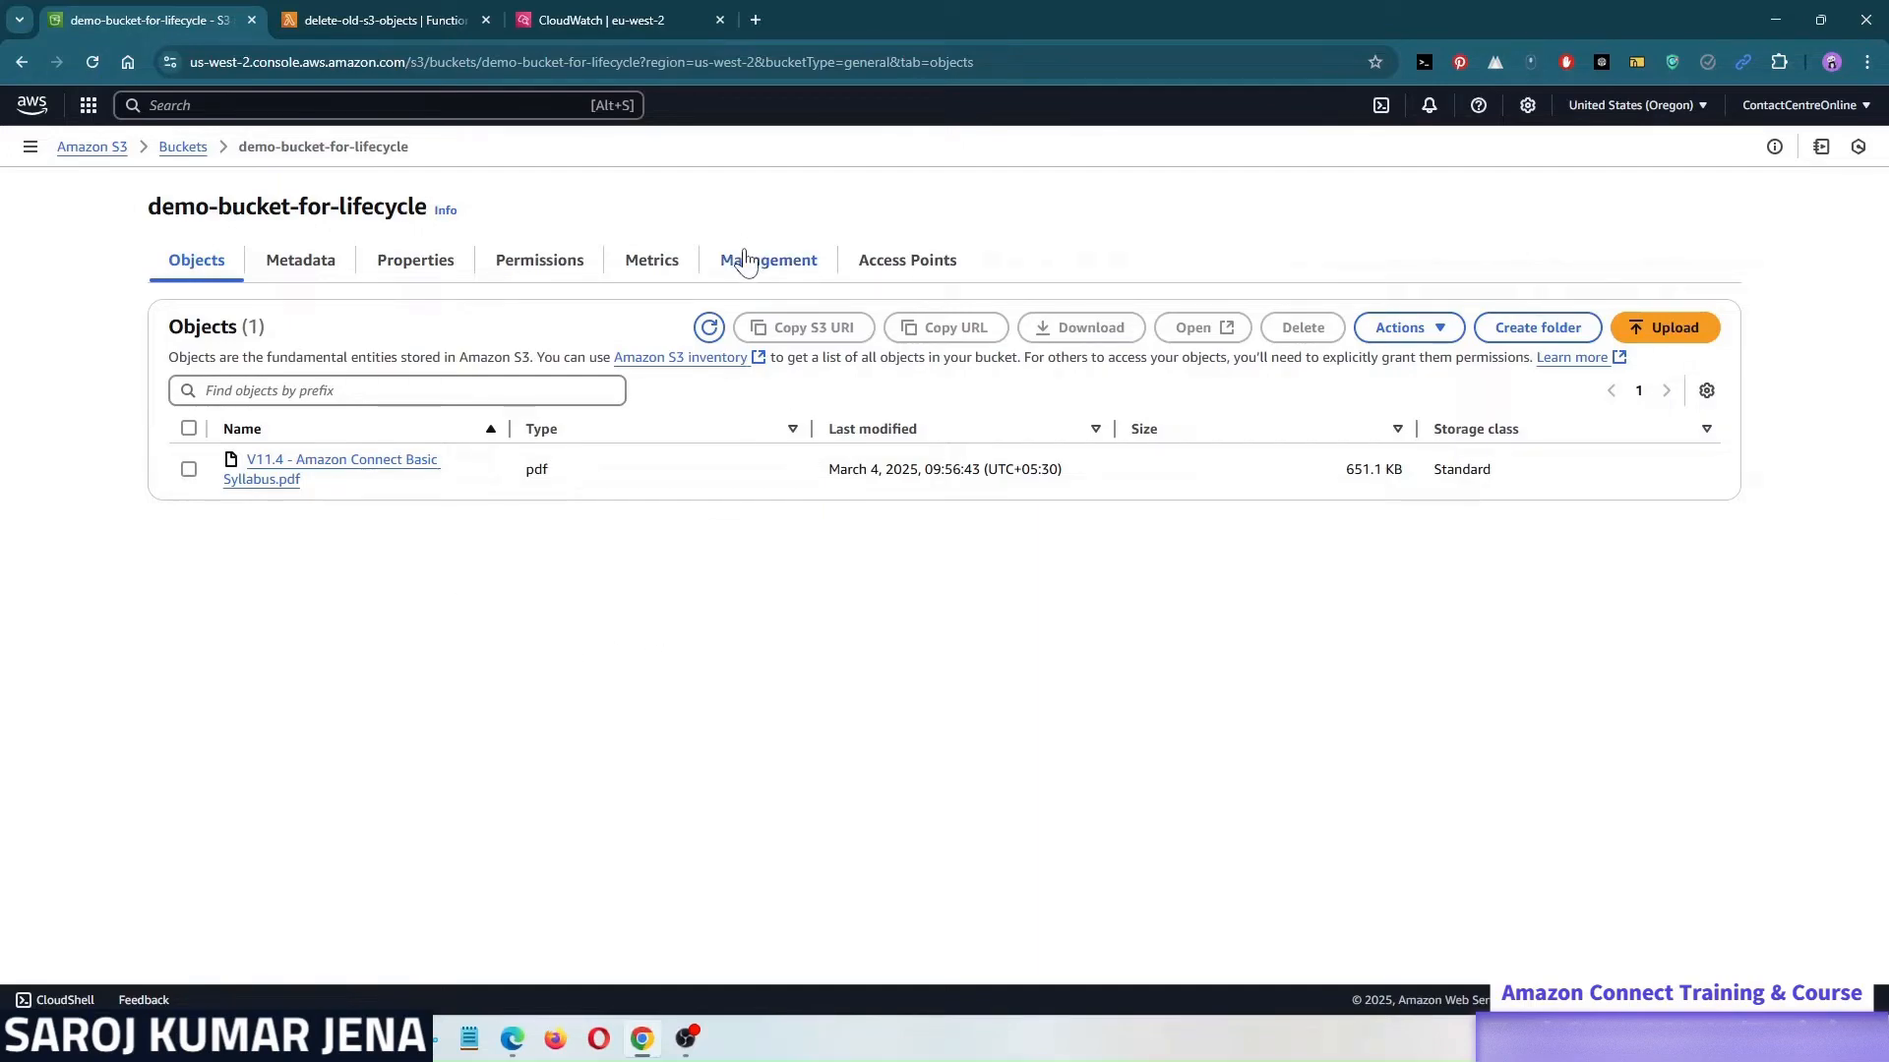
pyautogui.click(751, 261)
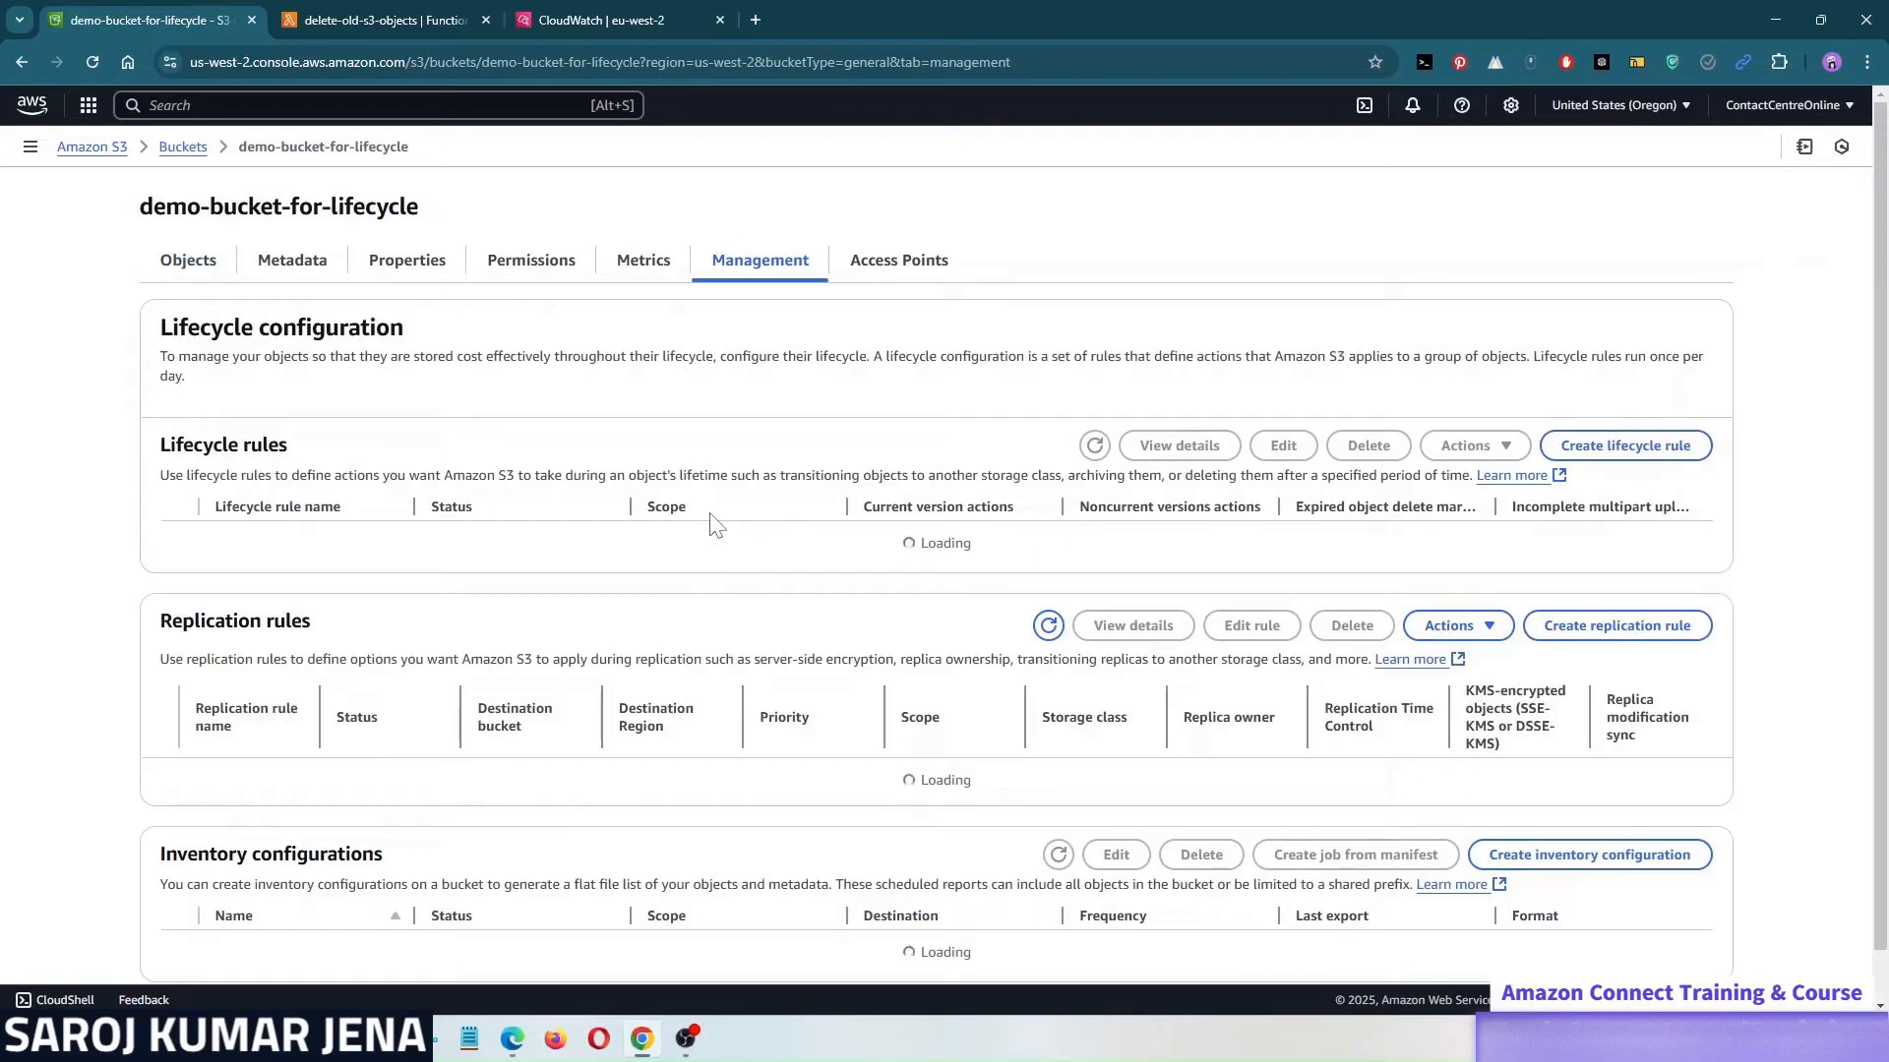
pyautogui.moveTo(160, 327); pyautogui.dragTo(412, 346)
pyautogui.click(365, 411)
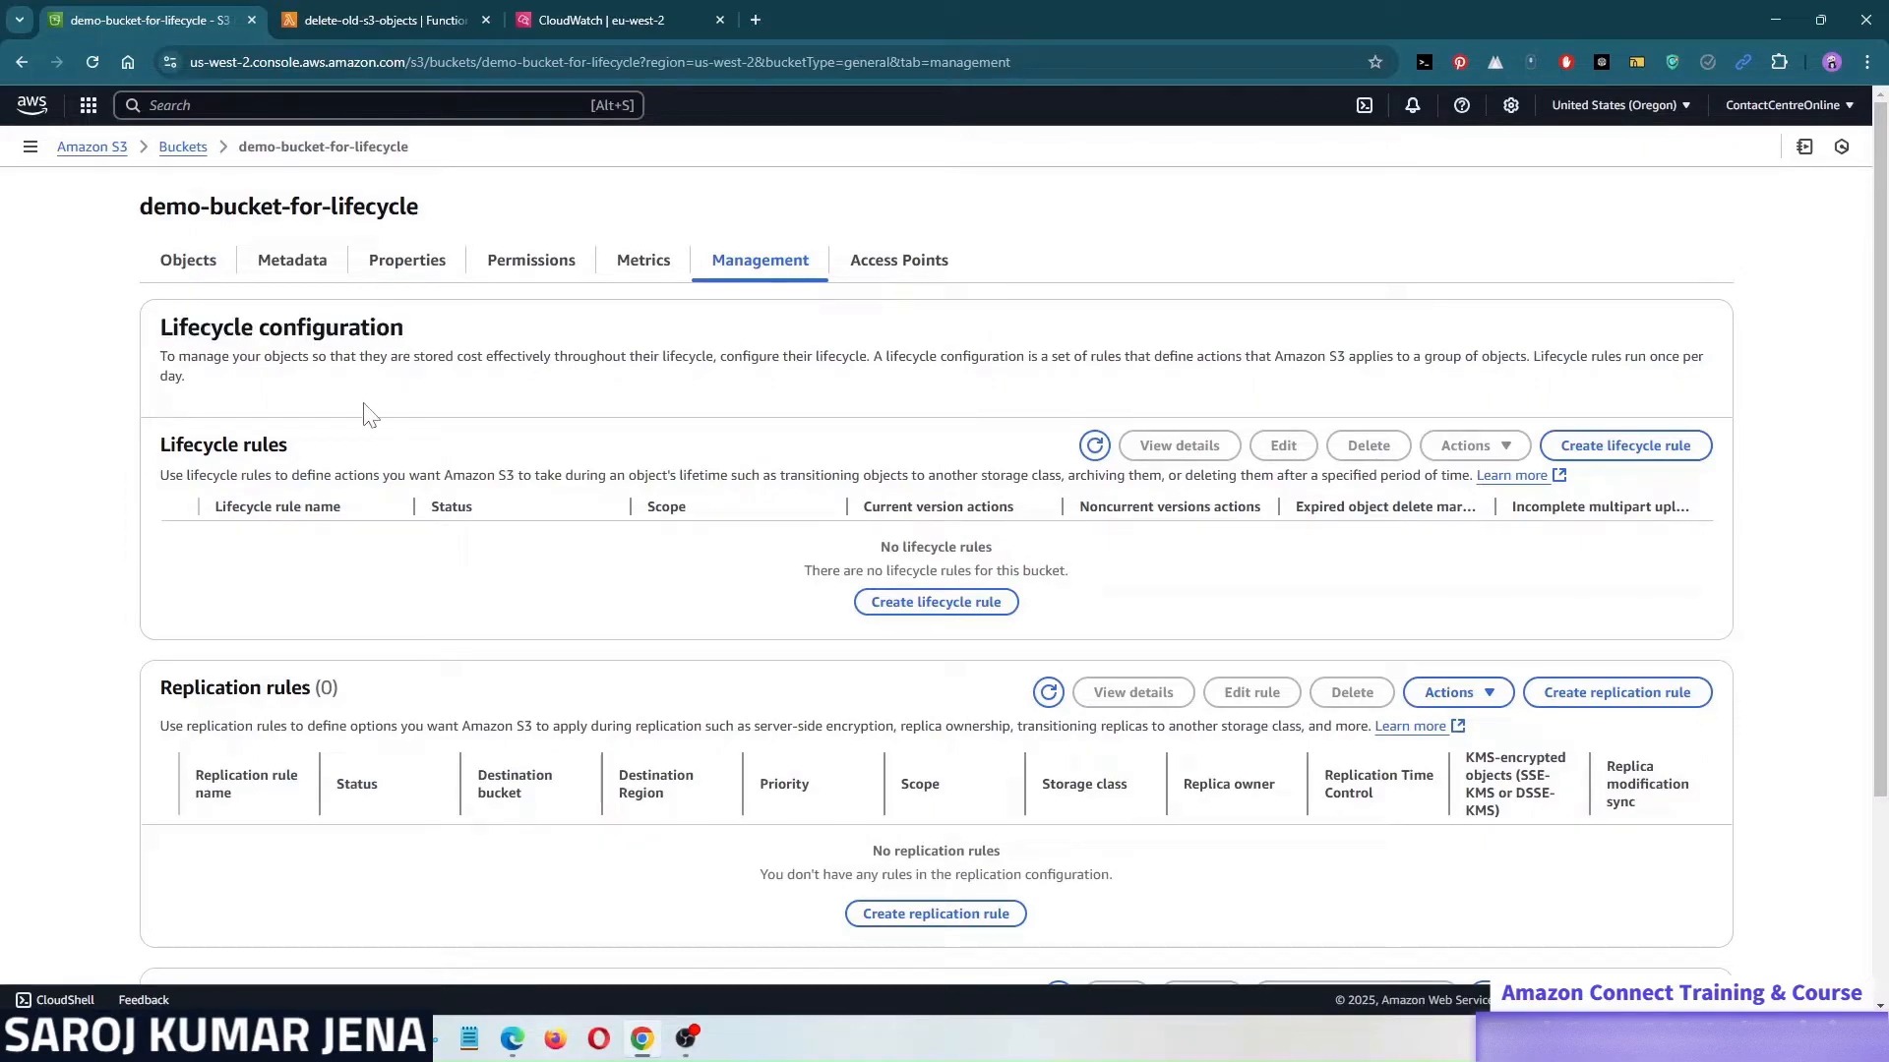
pyautogui.click(906, 615)
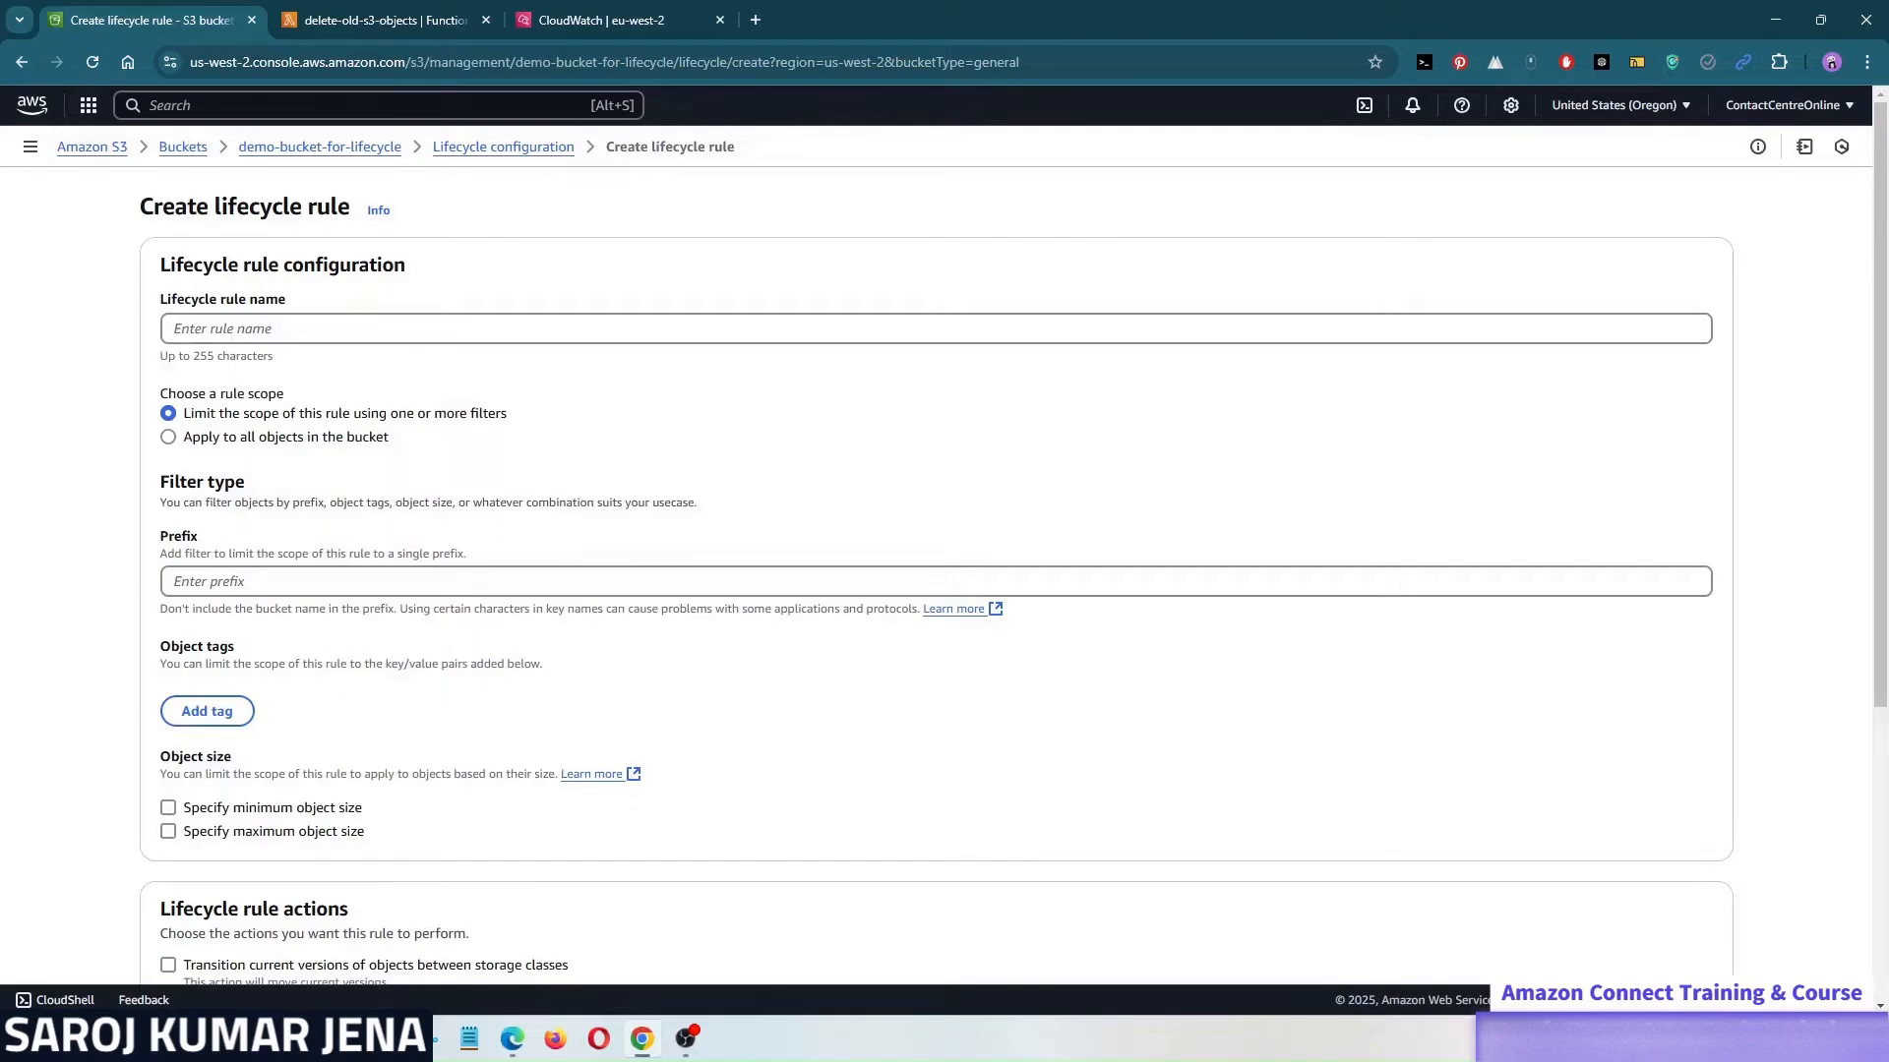
# - Name the lifecycle rule demo-lifecycle-rule
pyautogui.click(364, 328)
pyautogui.write('demo-lifecycle-rule')
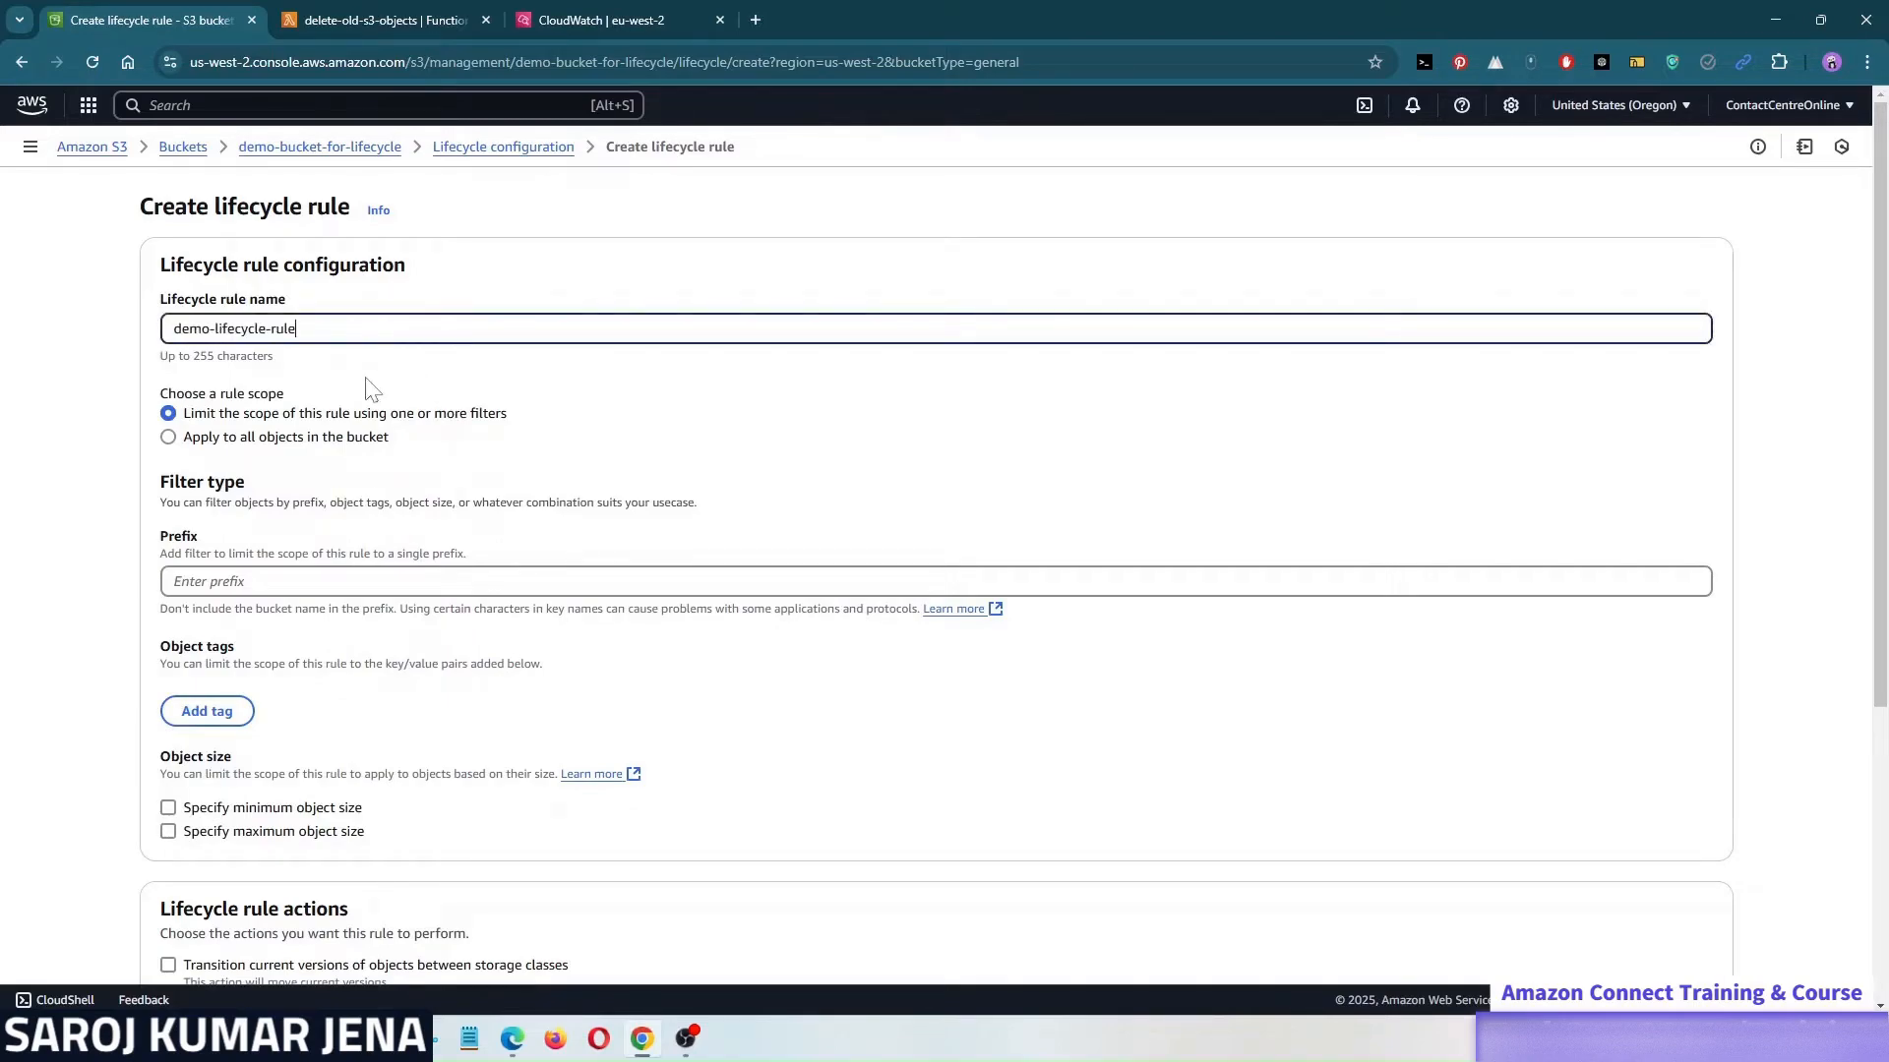
pyautogui.click(364, 377)
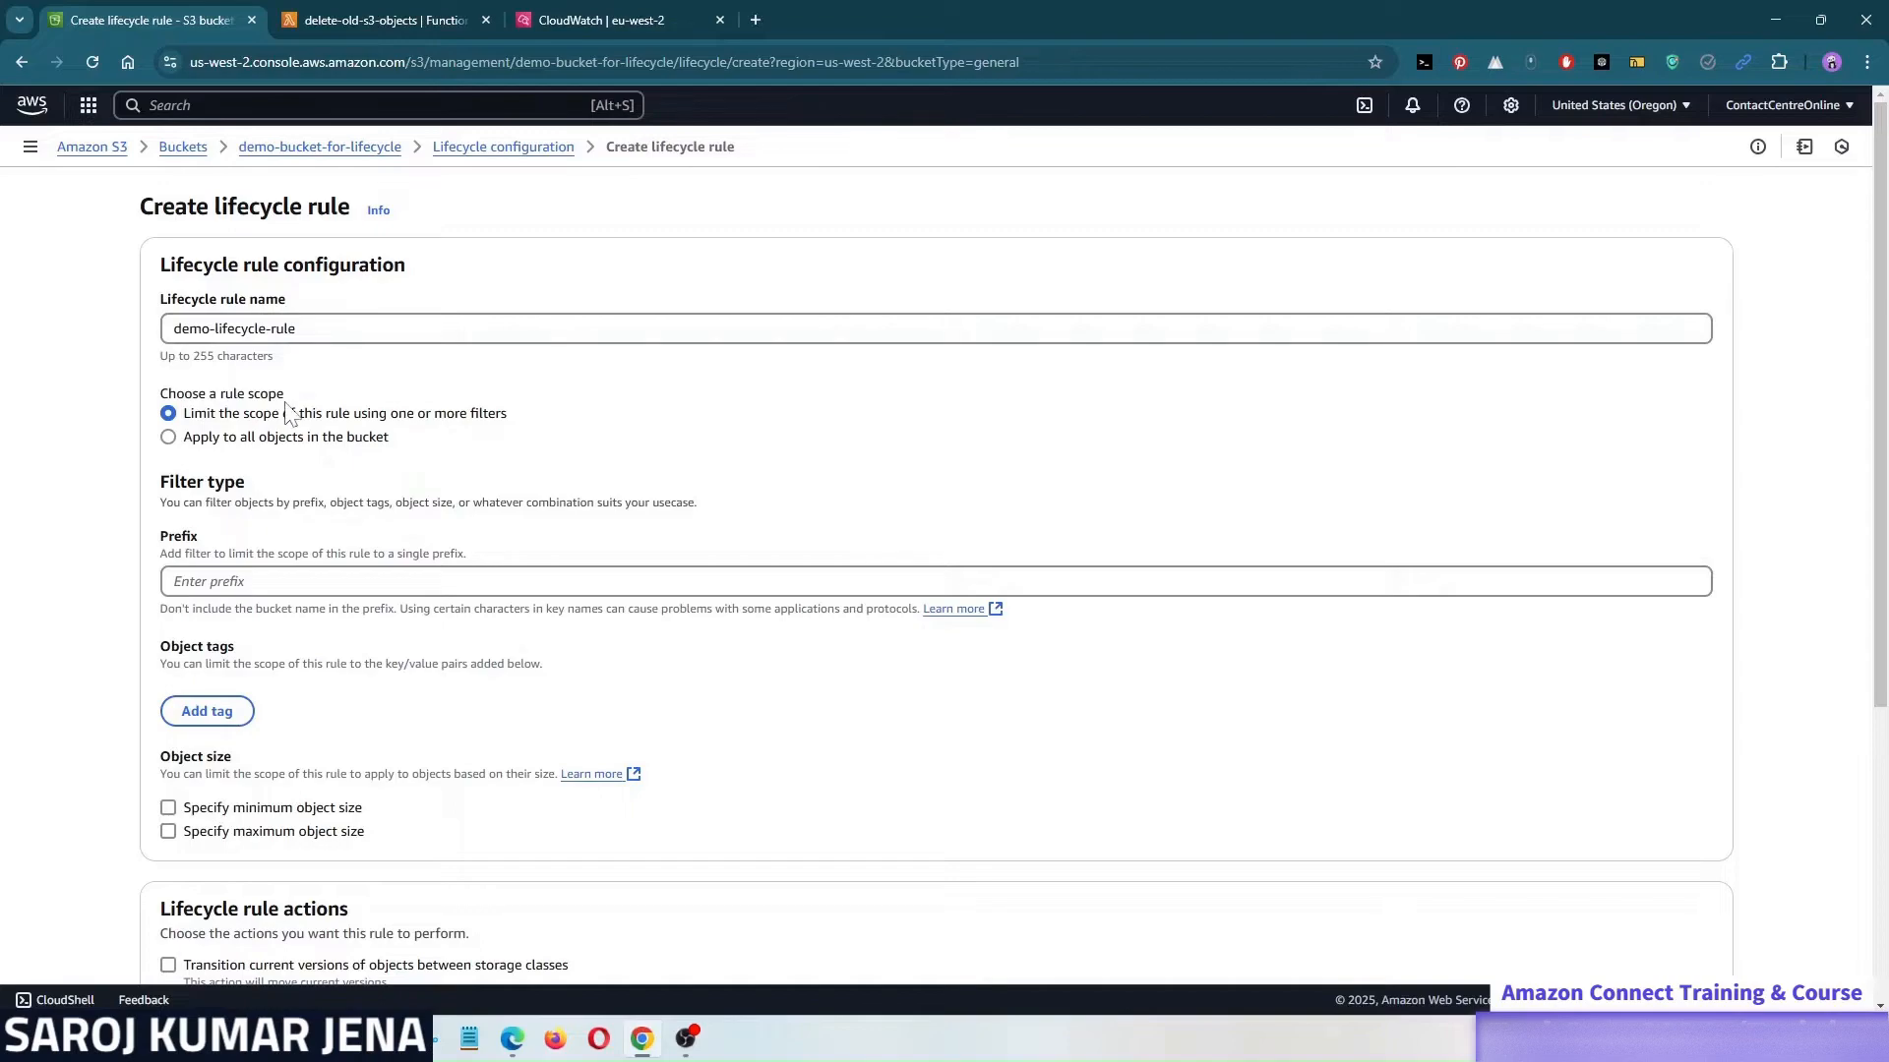
# - Try applying the rule to all objects, and limiting its scope with an object tag filter instead
pyautogui.click(267, 439)
pyautogui.click(209, 539)
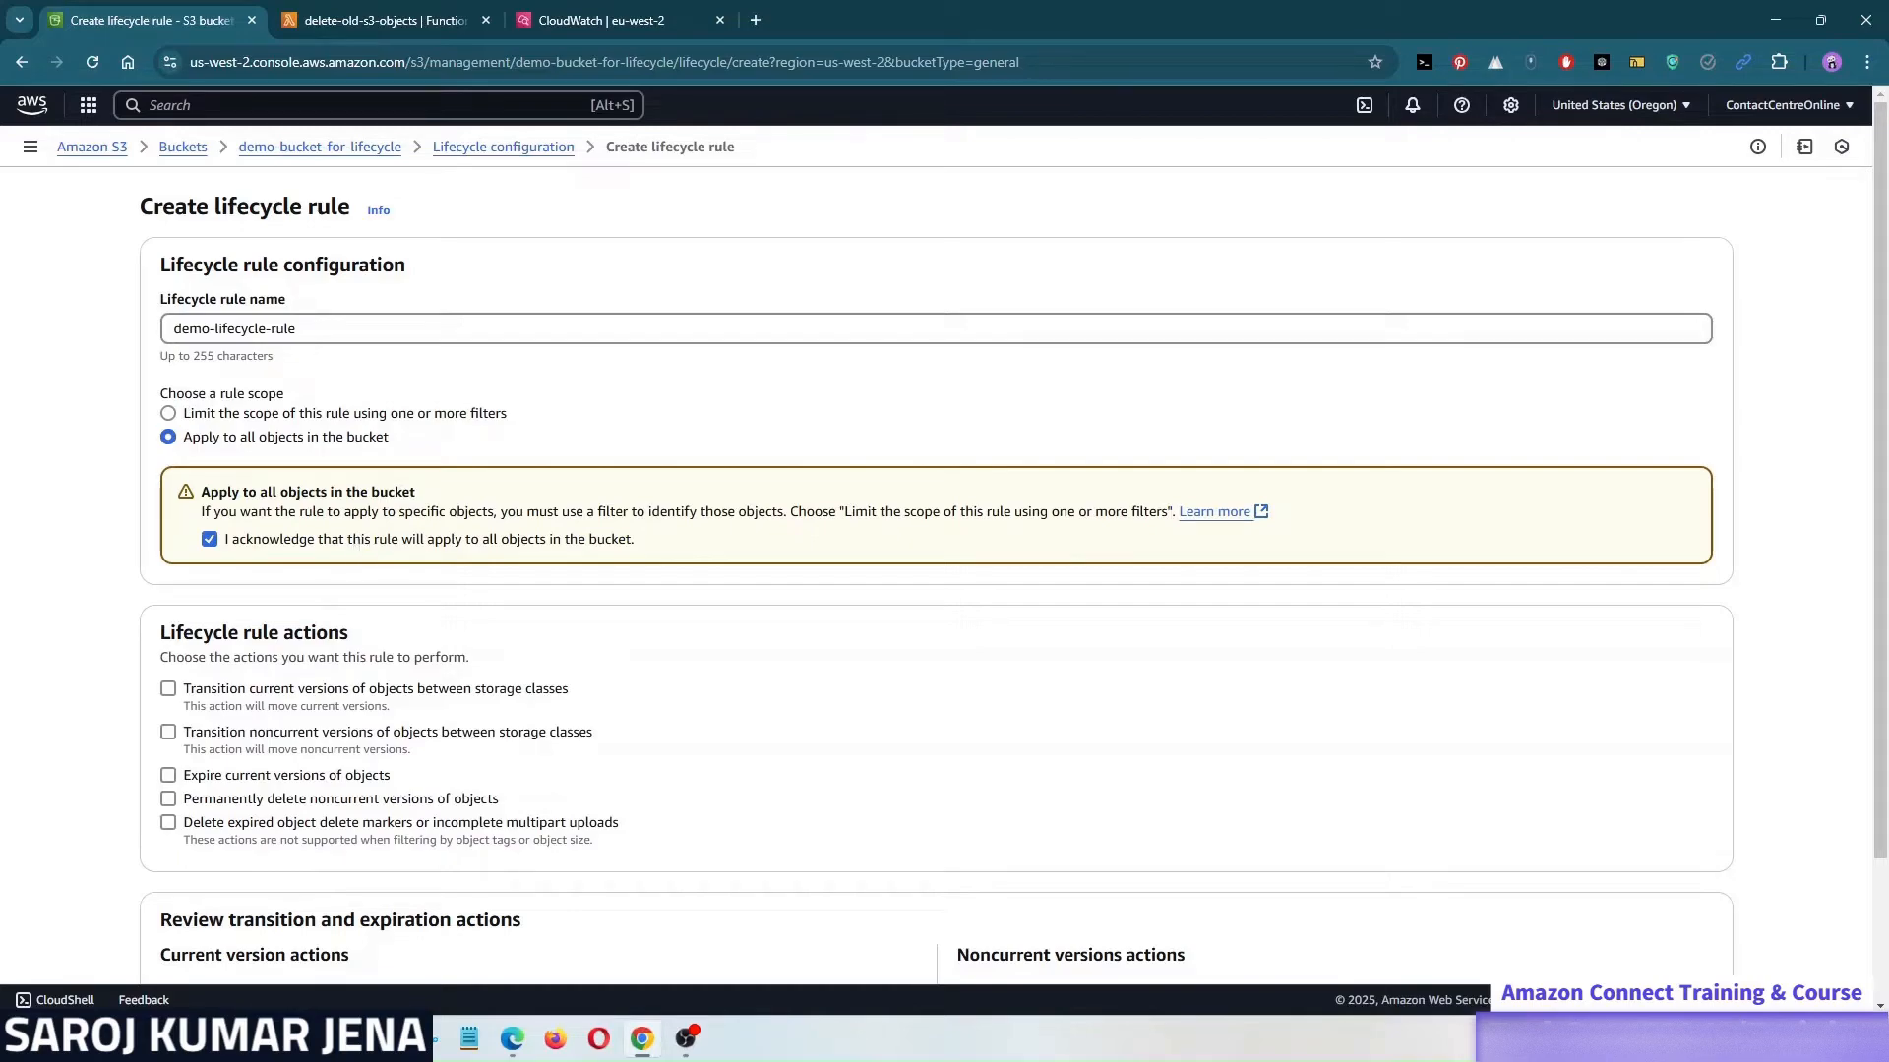
pyautogui.click(244, 414)
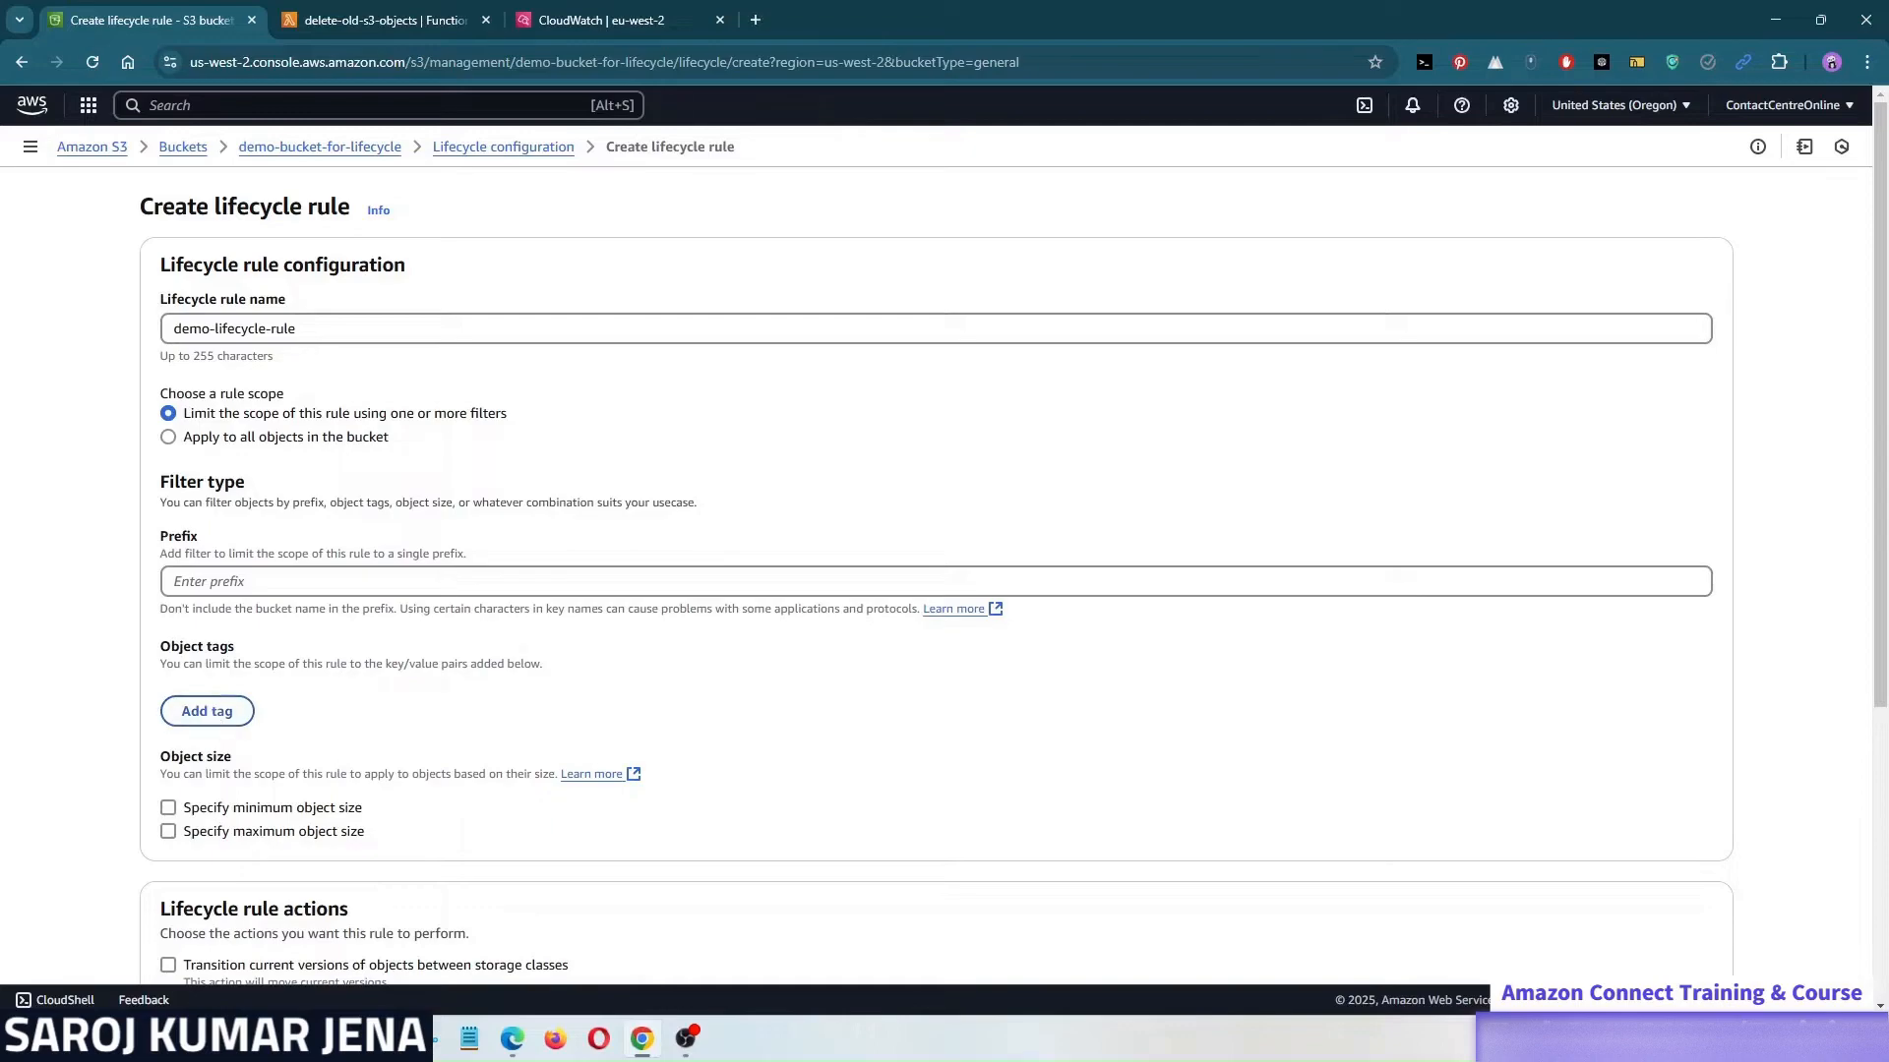
pyautogui.click(206, 713)
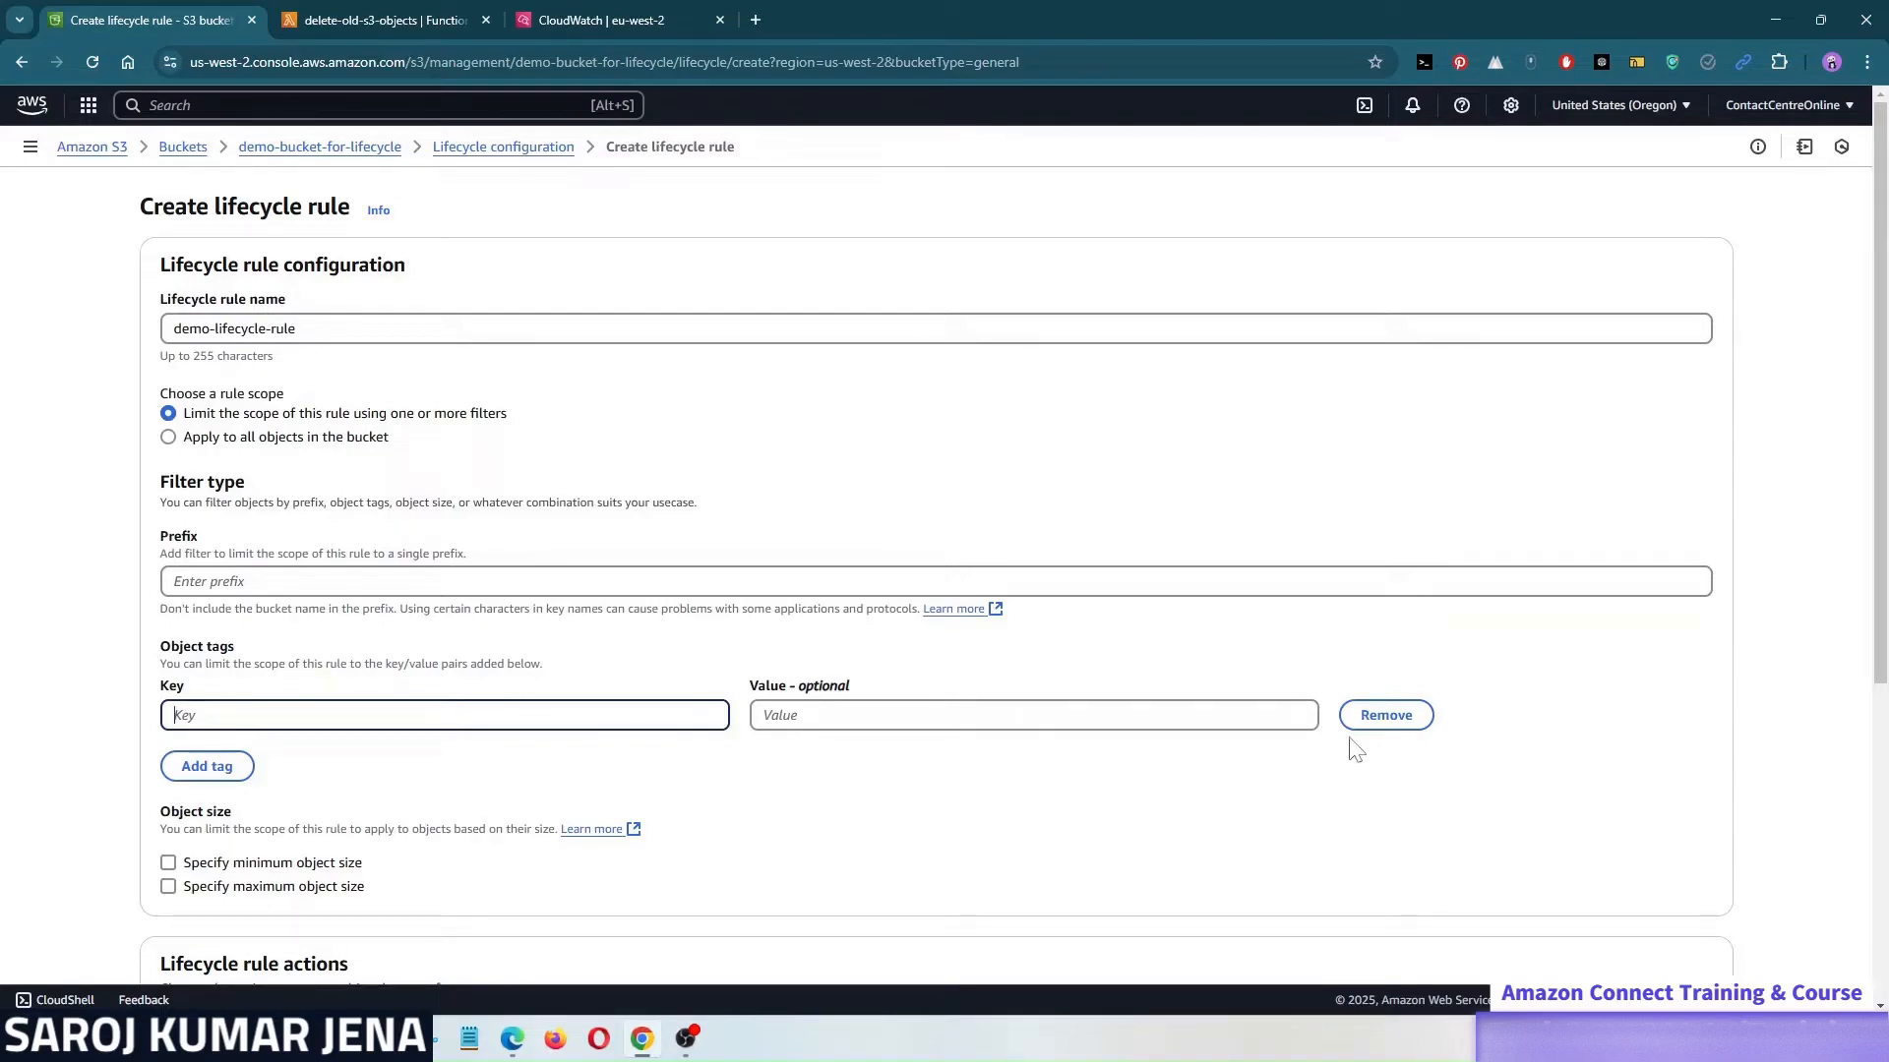
pyautogui.click(1363, 786)
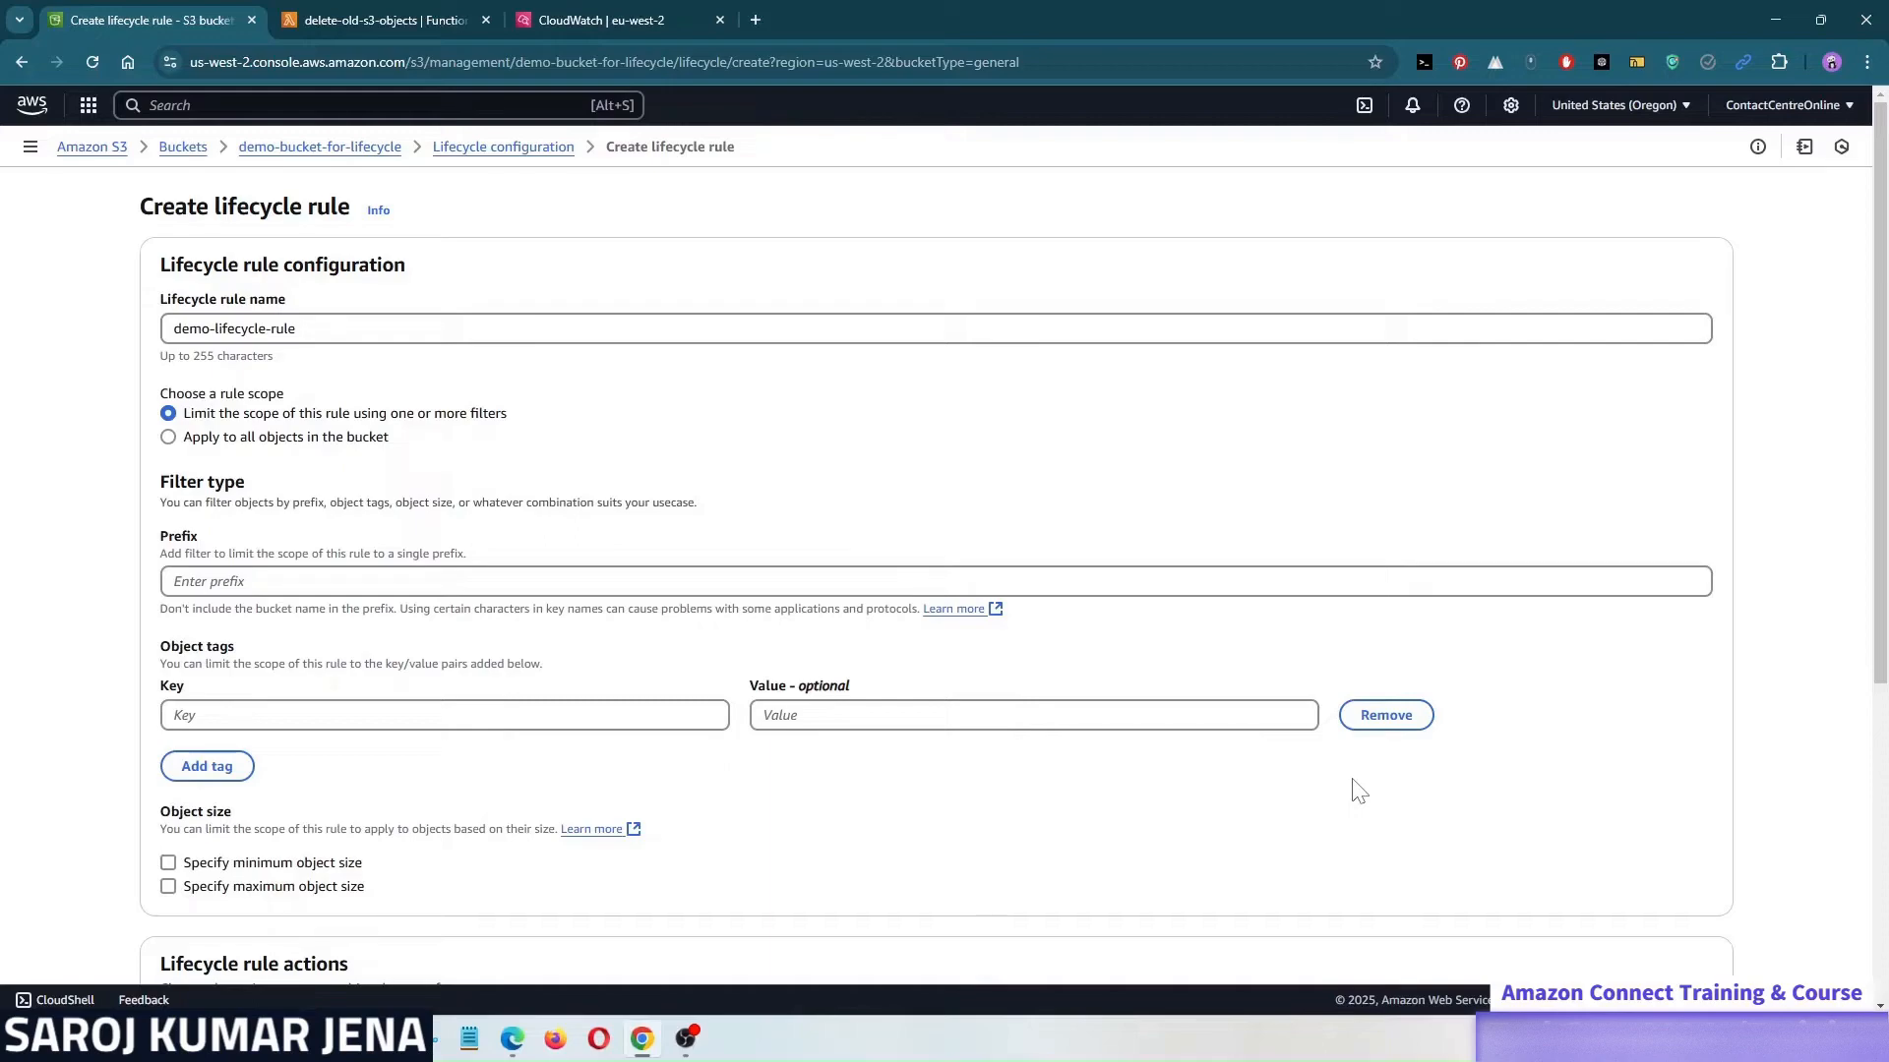
pyautogui.click(1378, 715)
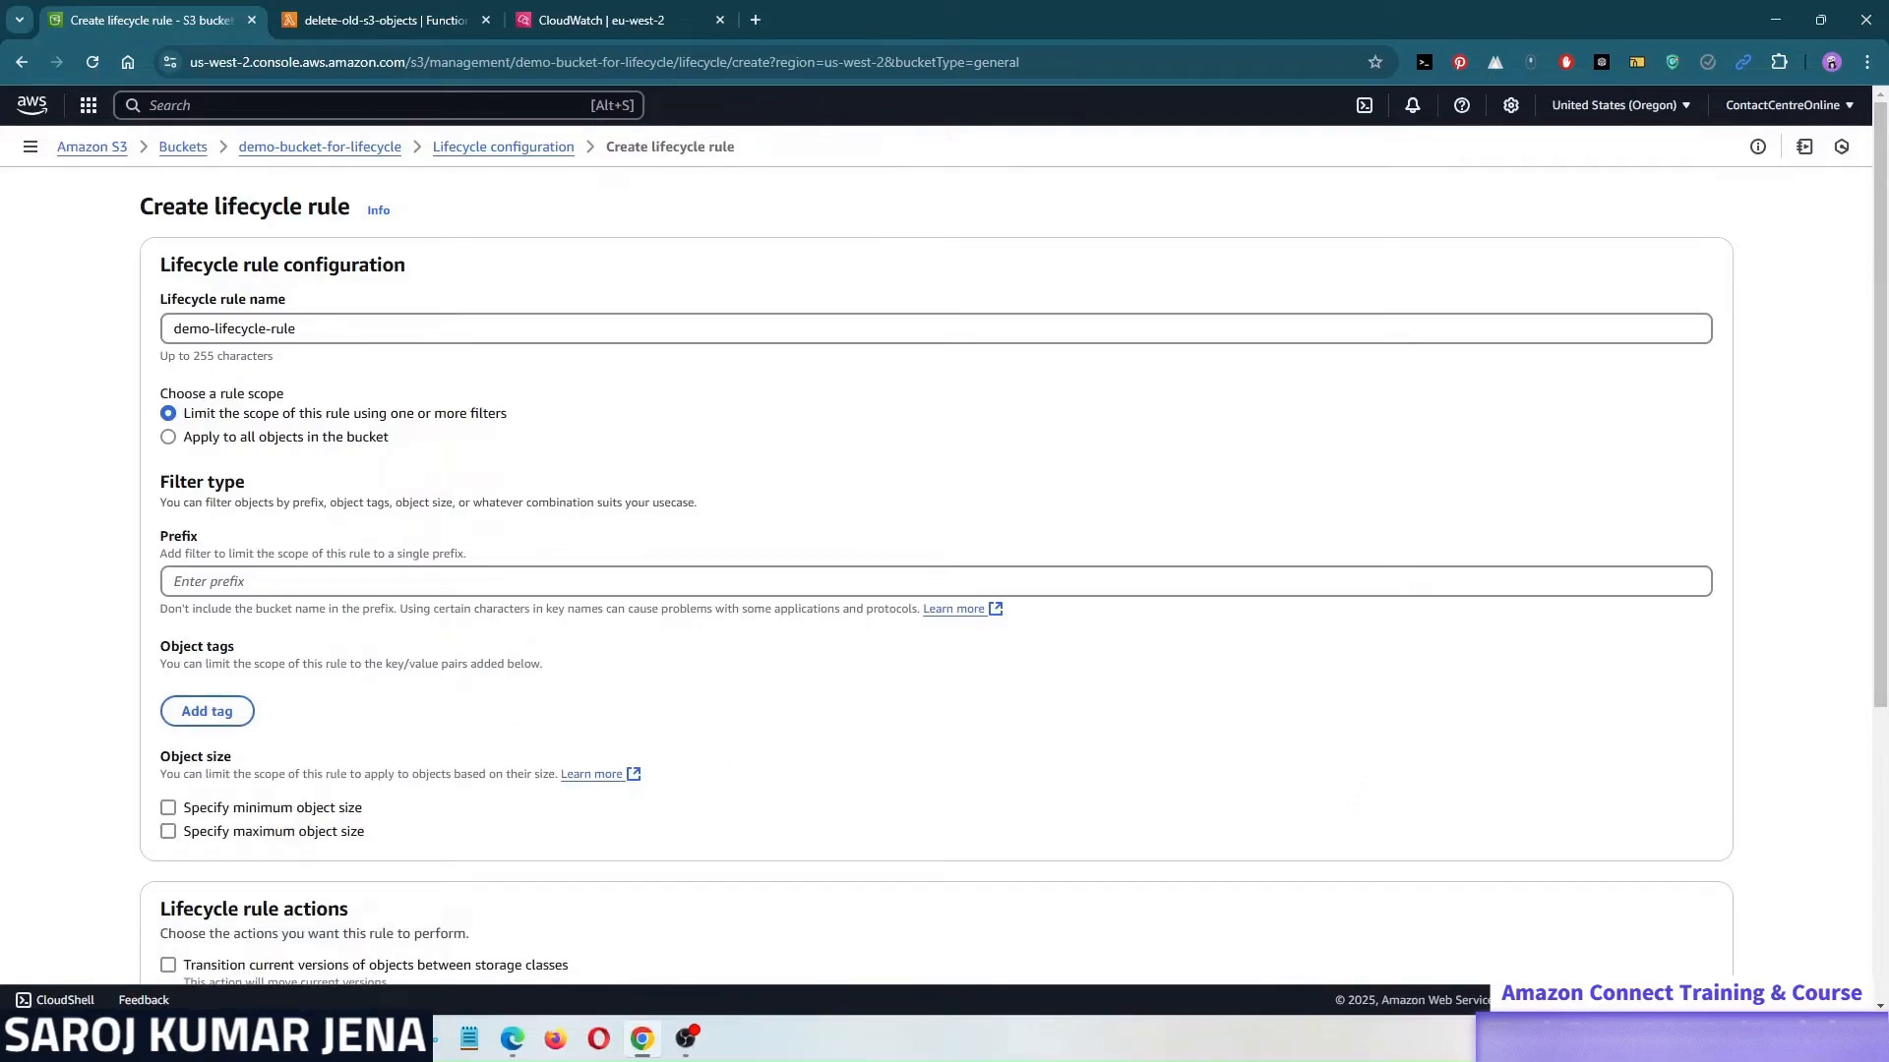
# - Try the minimum and maximum object size filters for the limited rule scope, including the size units, and look at the prefix filter
pyautogui.moveTo(161, 756); pyautogui.dragTo(231, 766)
pyautogui.click(232, 760)
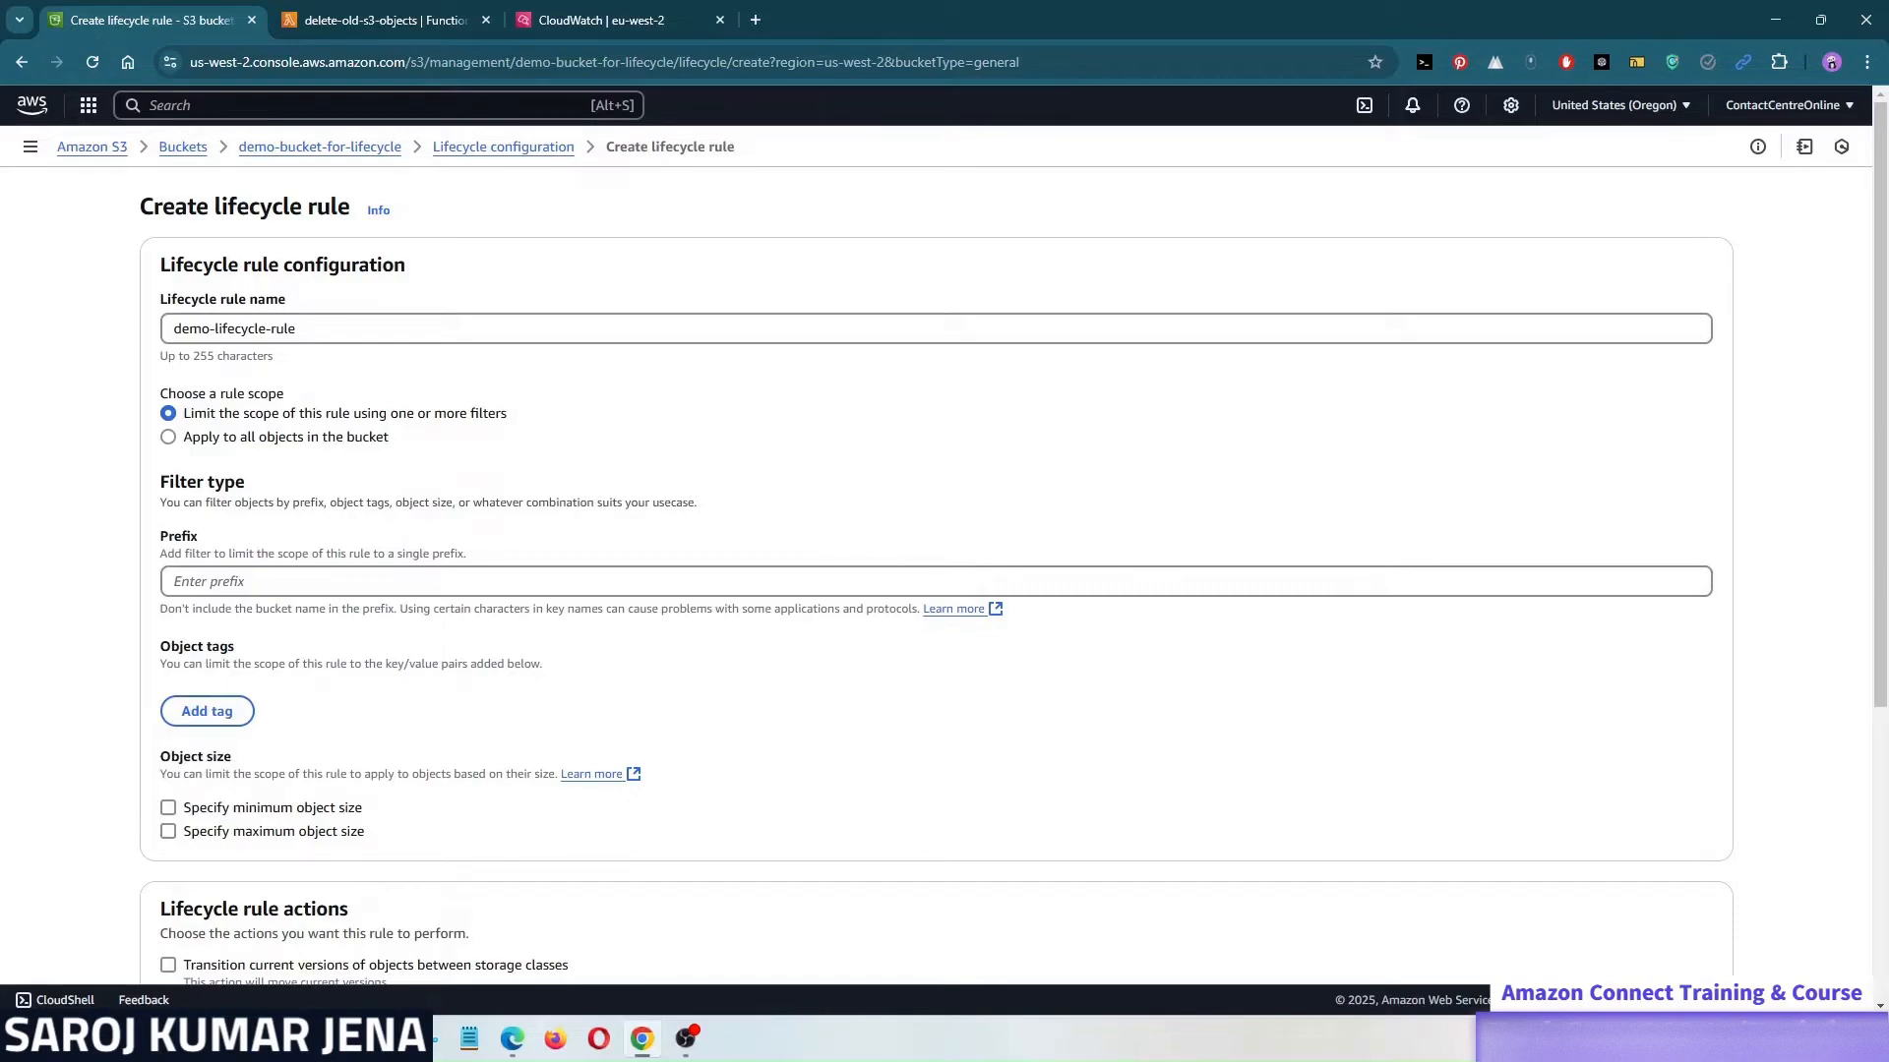
pyautogui.click(228, 811)
pyautogui.scroll(-1, 413, 815)
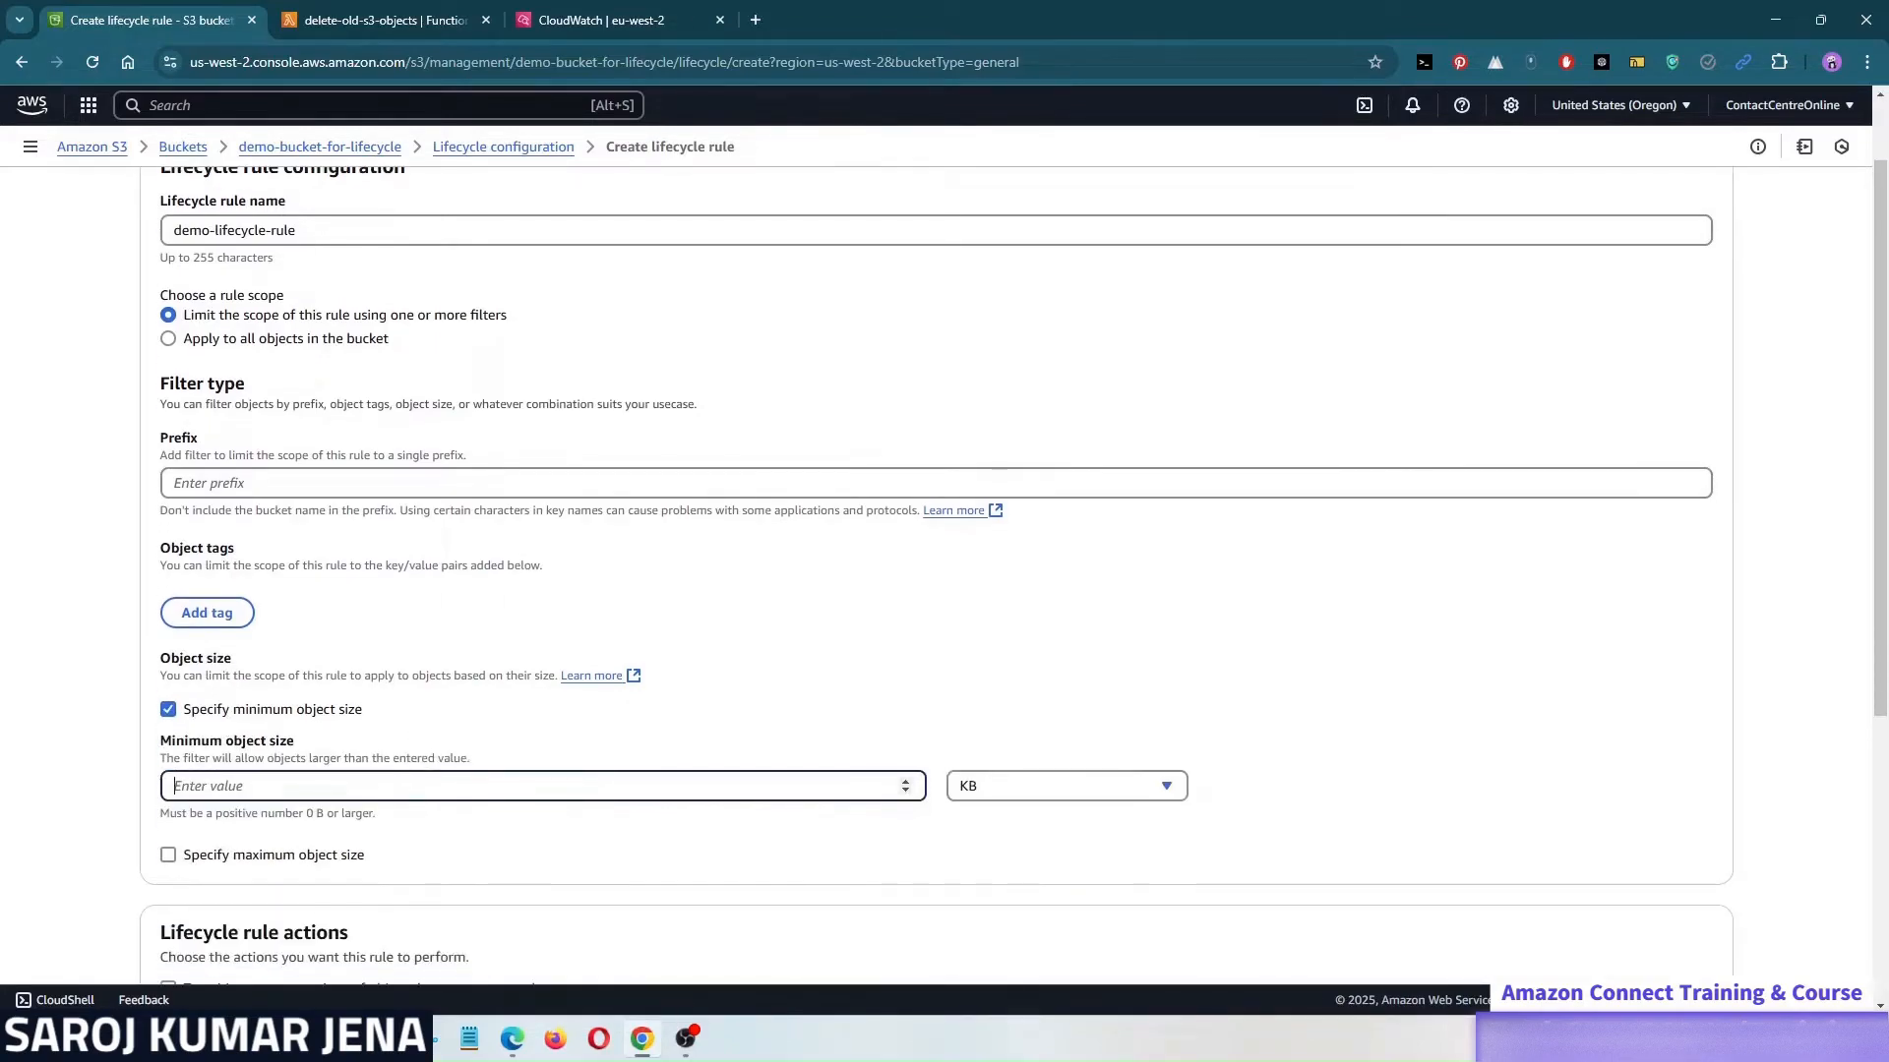
pyautogui.click(1124, 795)
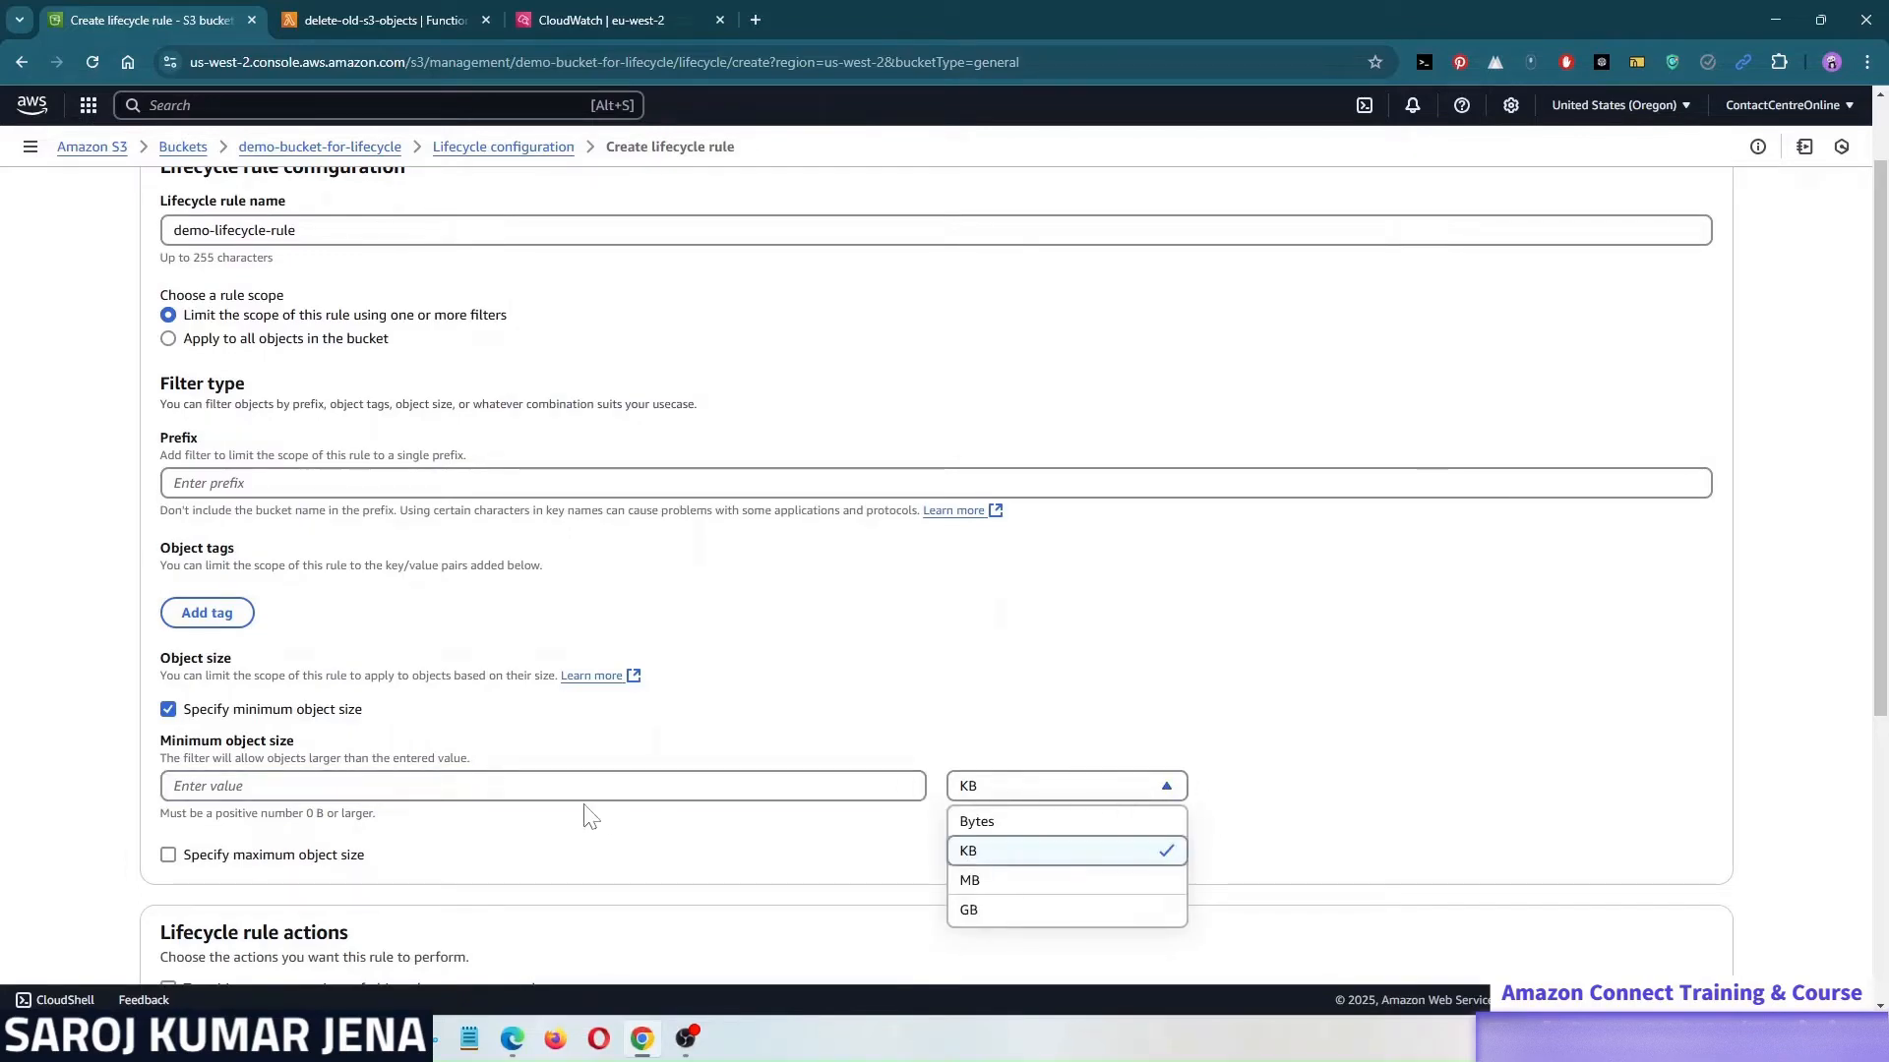
pyautogui.click(199, 712)
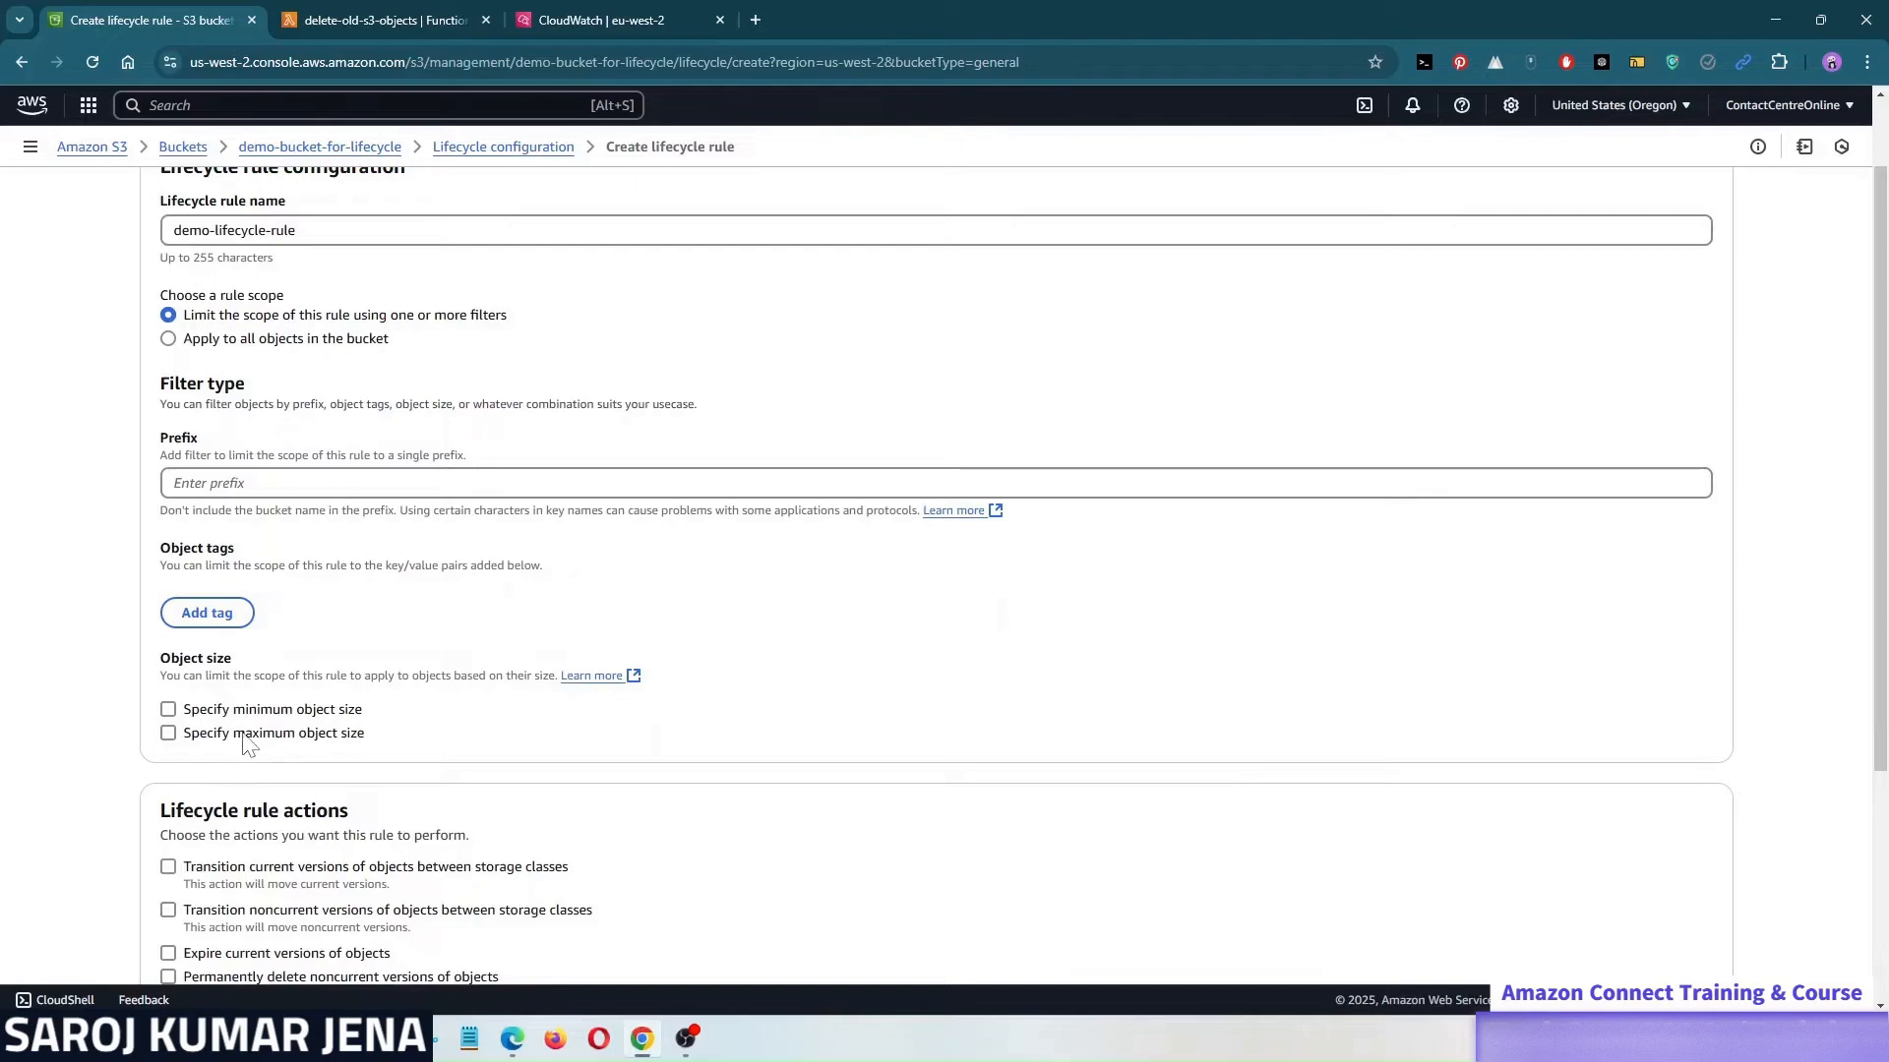
pyautogui.click(250, 735)
pyautogui.click(325, 735)
pyautogui.scroll(1, 377, 740)
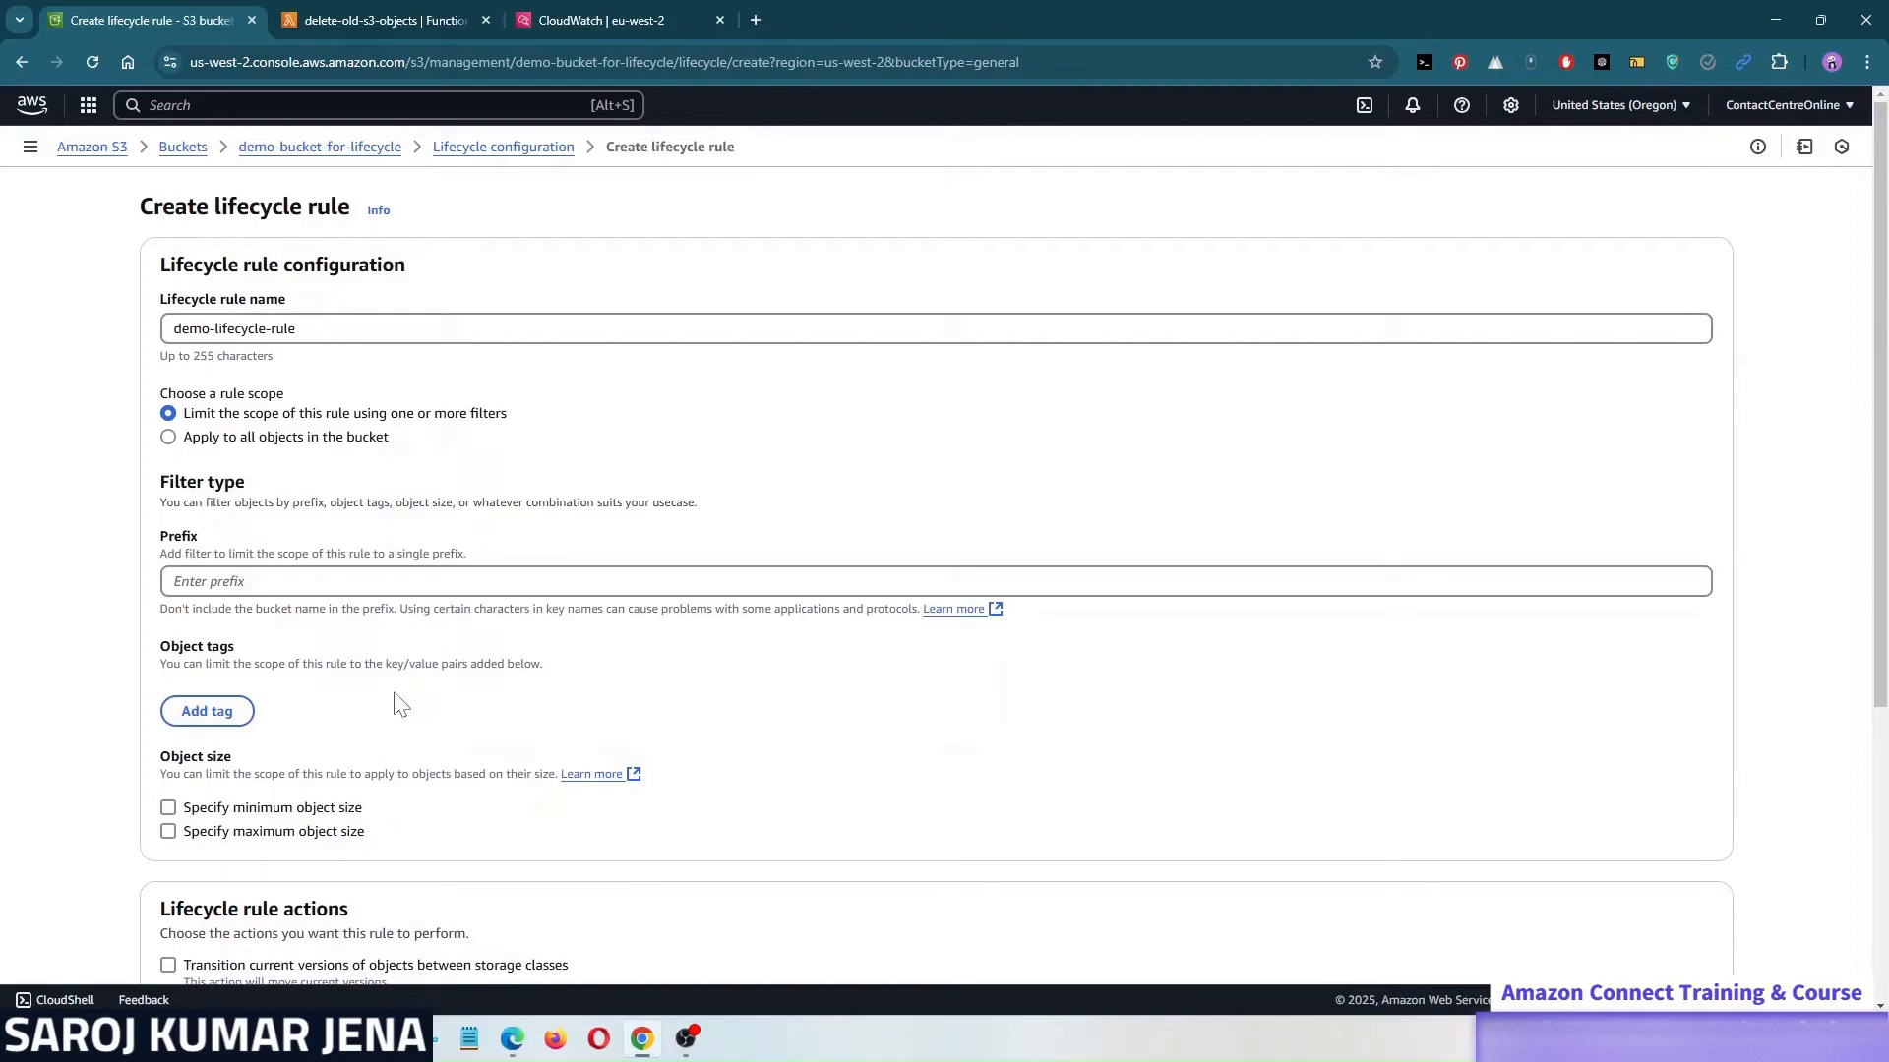
pyautogui.doubleClick(187, 537)
pyautogui.click(239, 544)
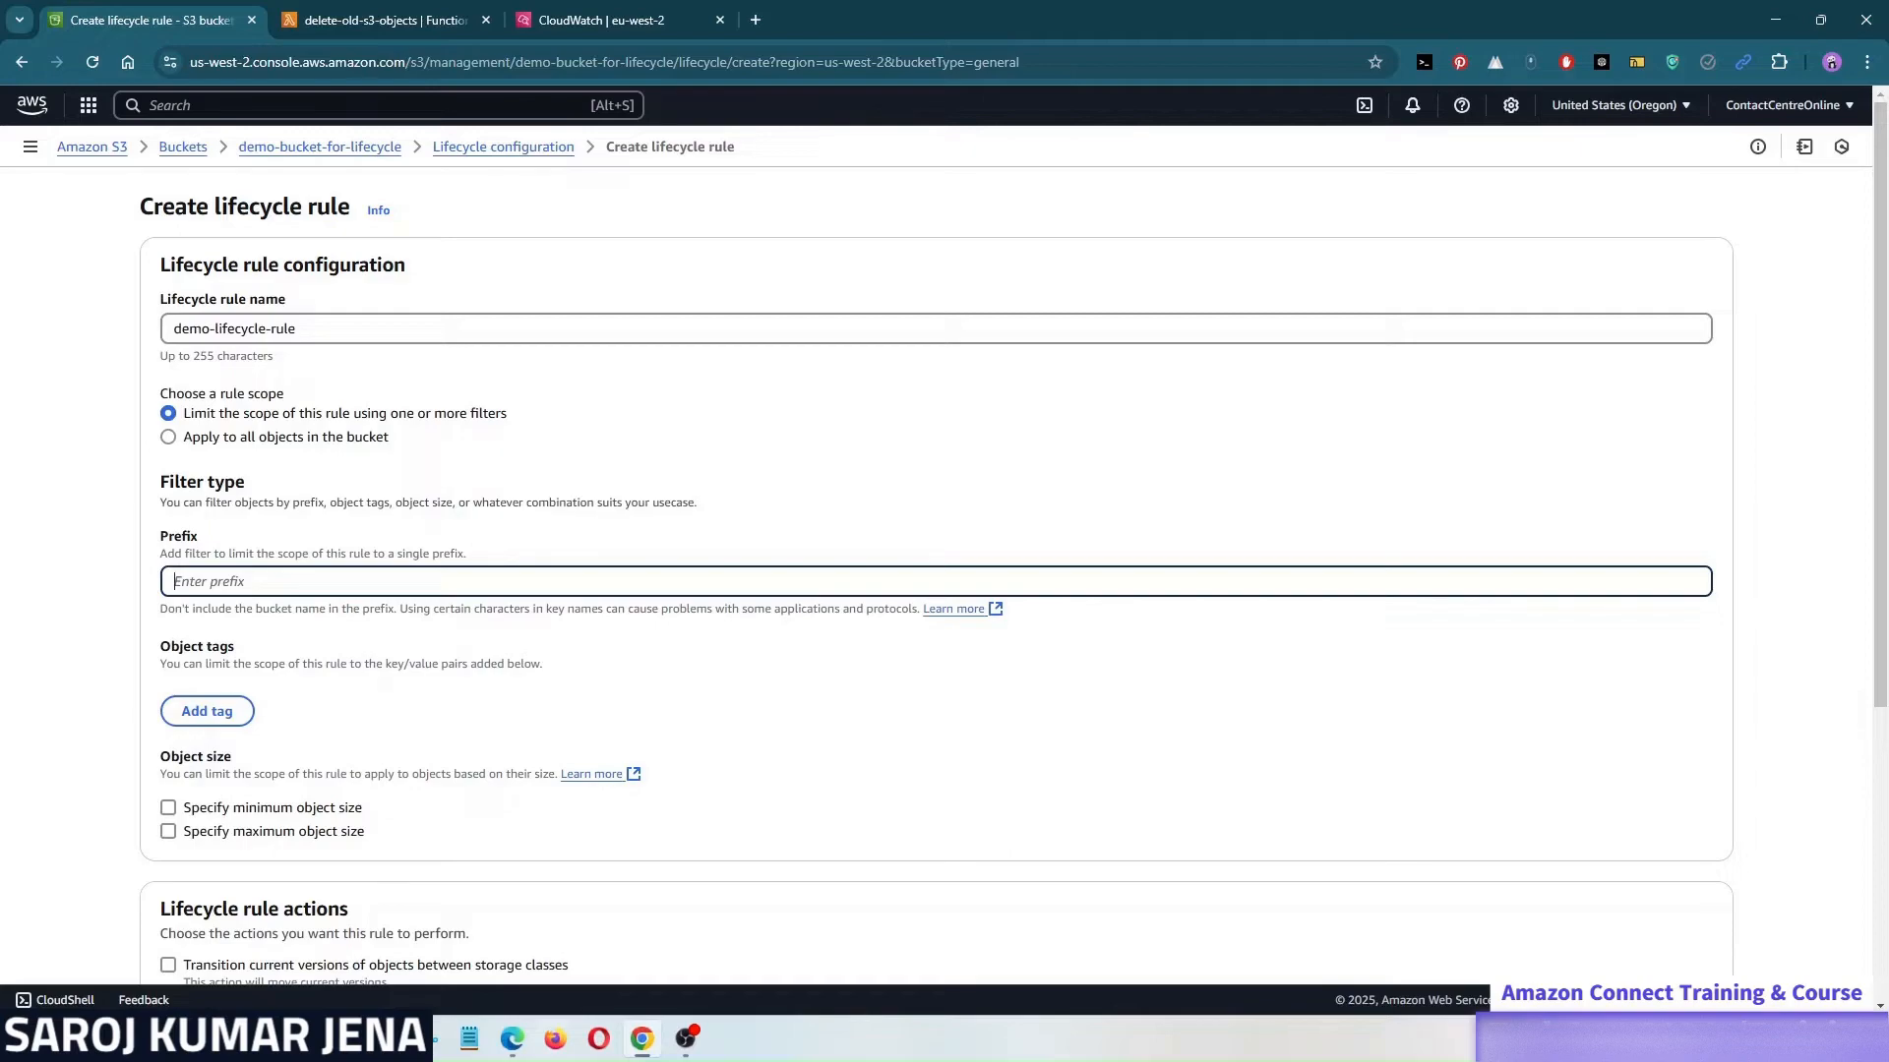
# - Apply the rule to all objects in the bucket and acknowledge that scope
pyautogui.click(232, 438)
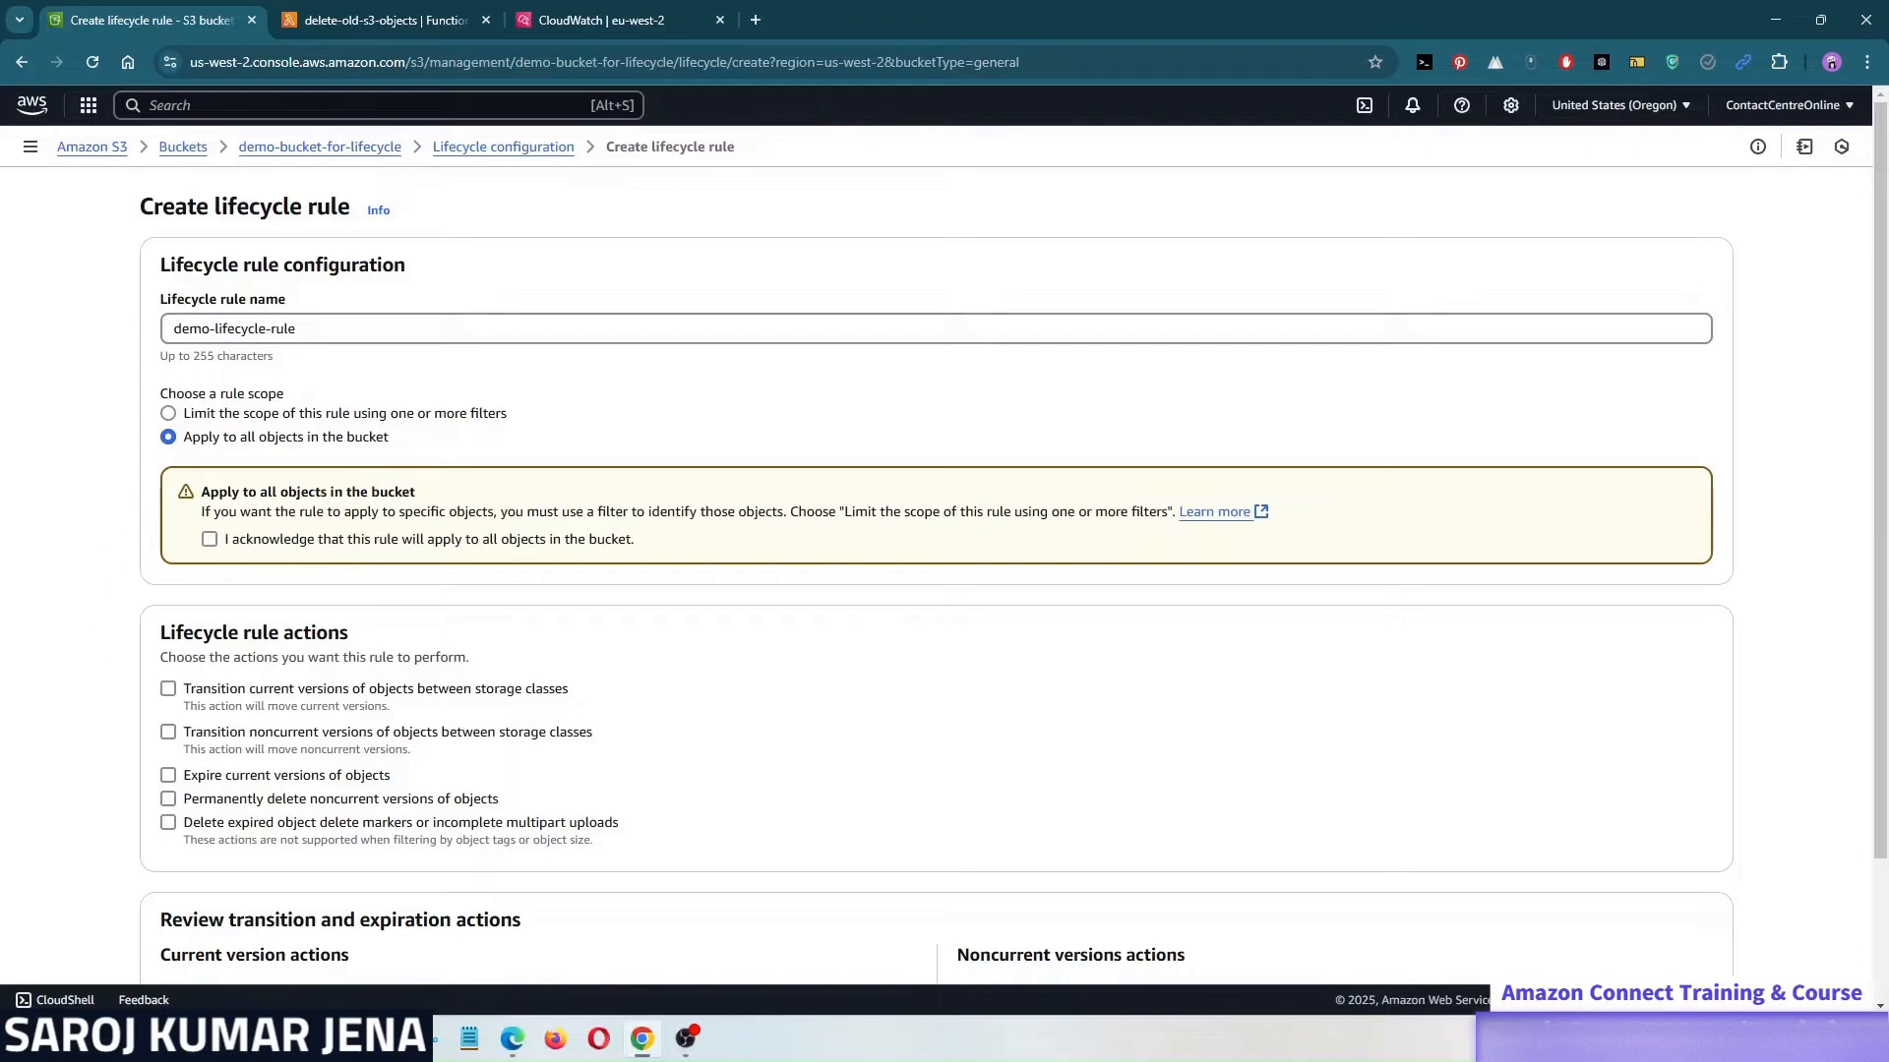
pyautogui.click(211, 540)
# - Enable transitioning current object versions between storage classes and acknowledge the transition cost per request
pyautogui.scroll(-2, 91, 582)
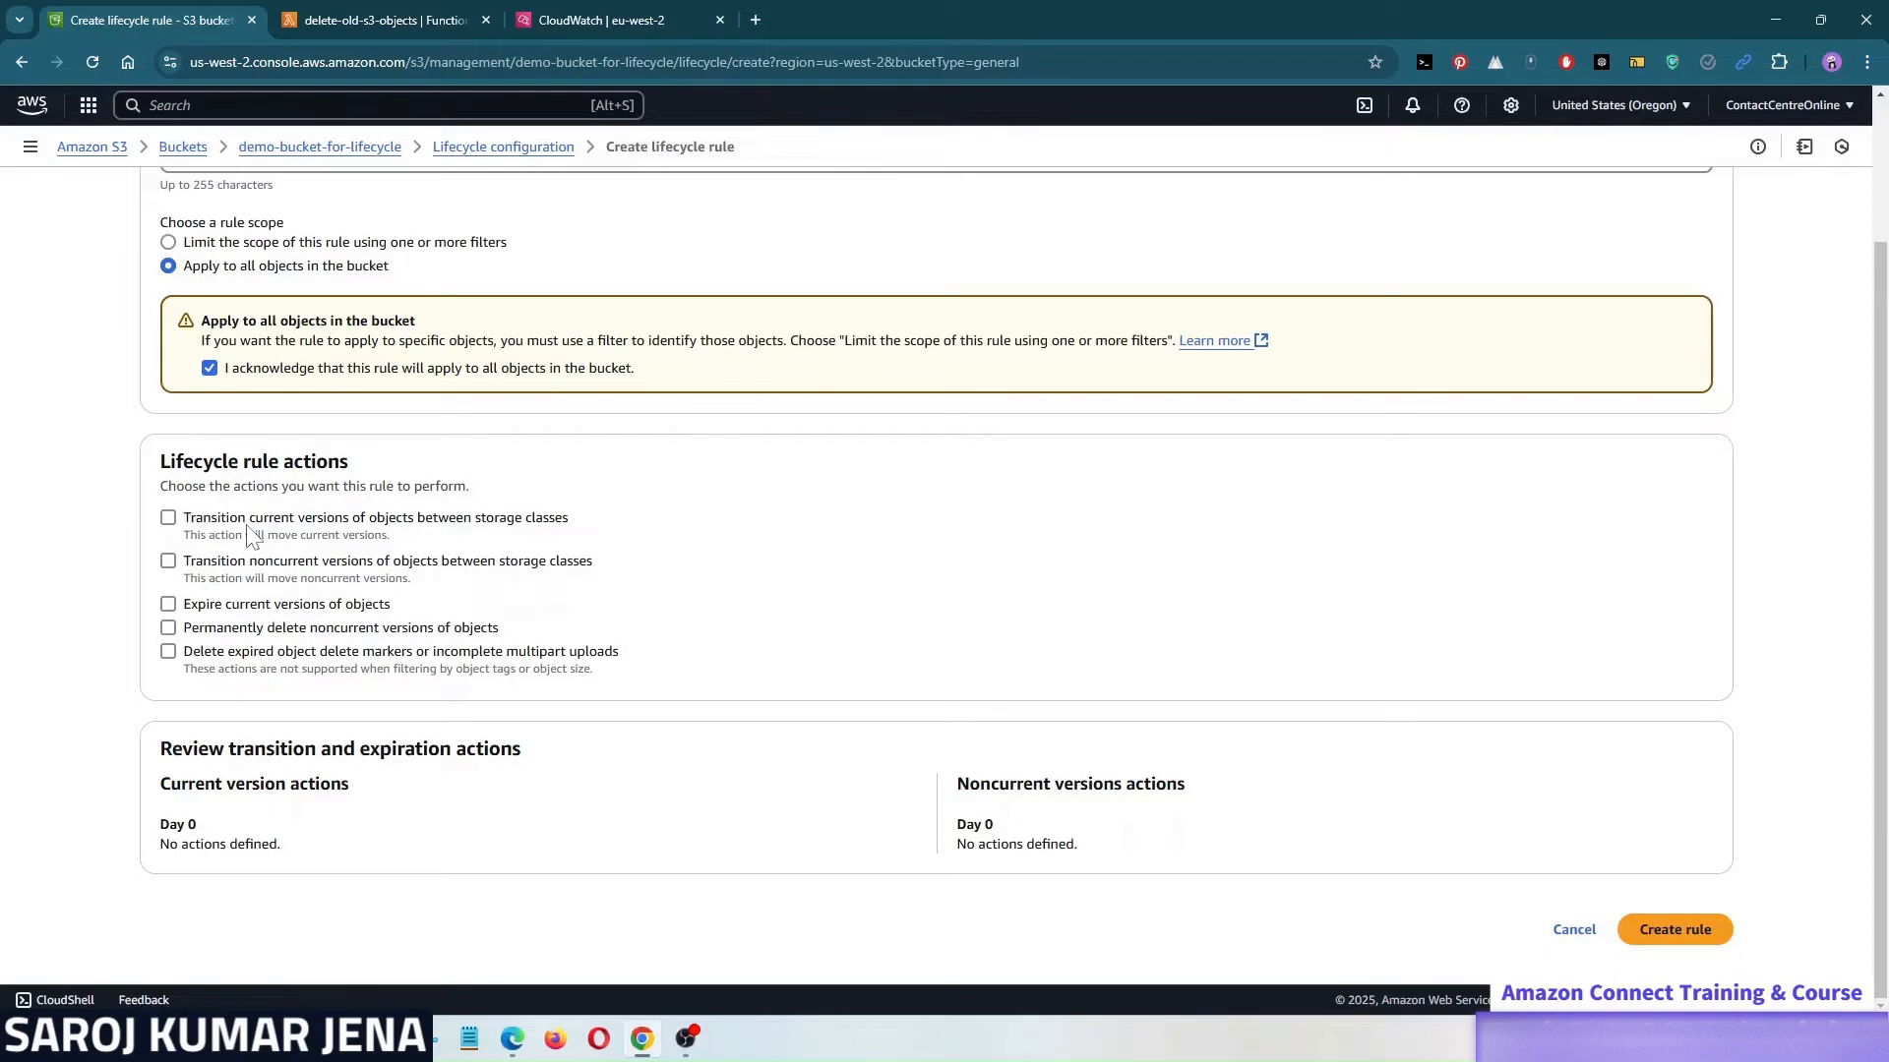
pyautogui.click(168, 521)
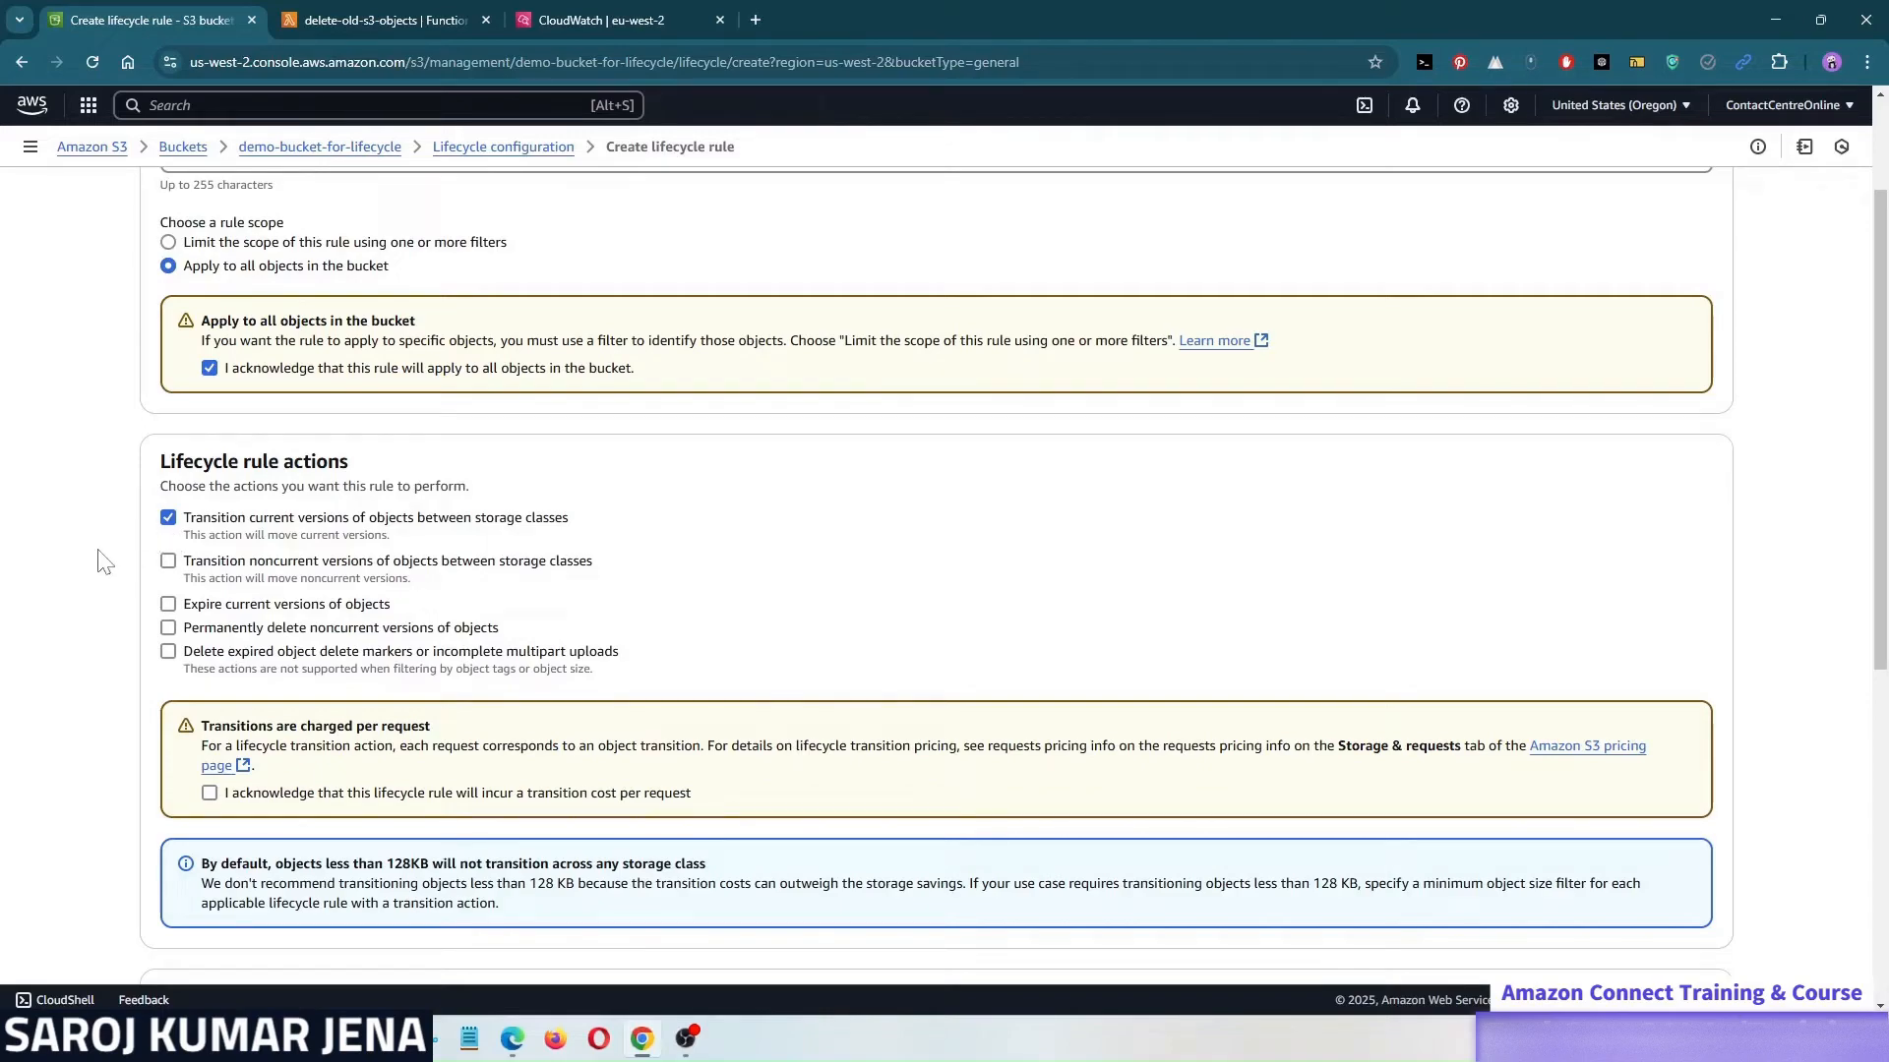
pyautogui.scroll(-1, 103, 550)
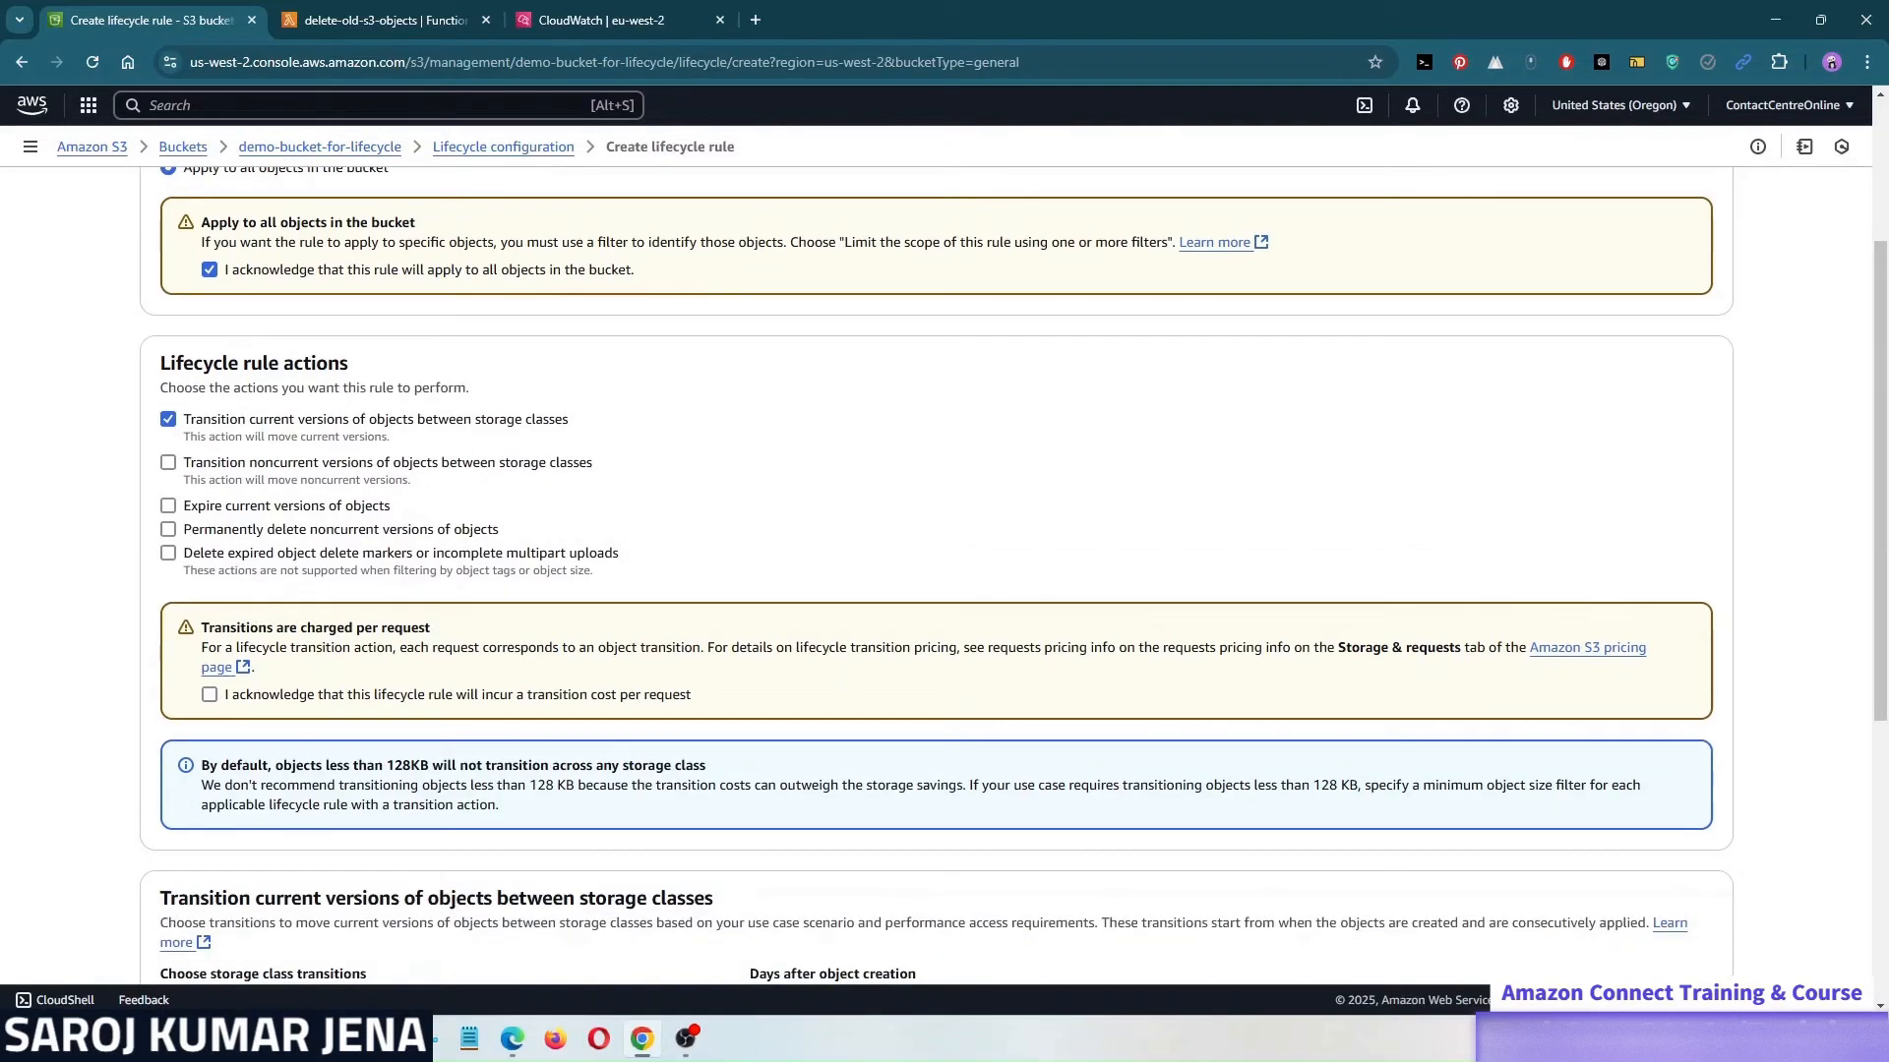
pyautogui.moveTo(206, 627); pyautogui.dragTo(433, 630)
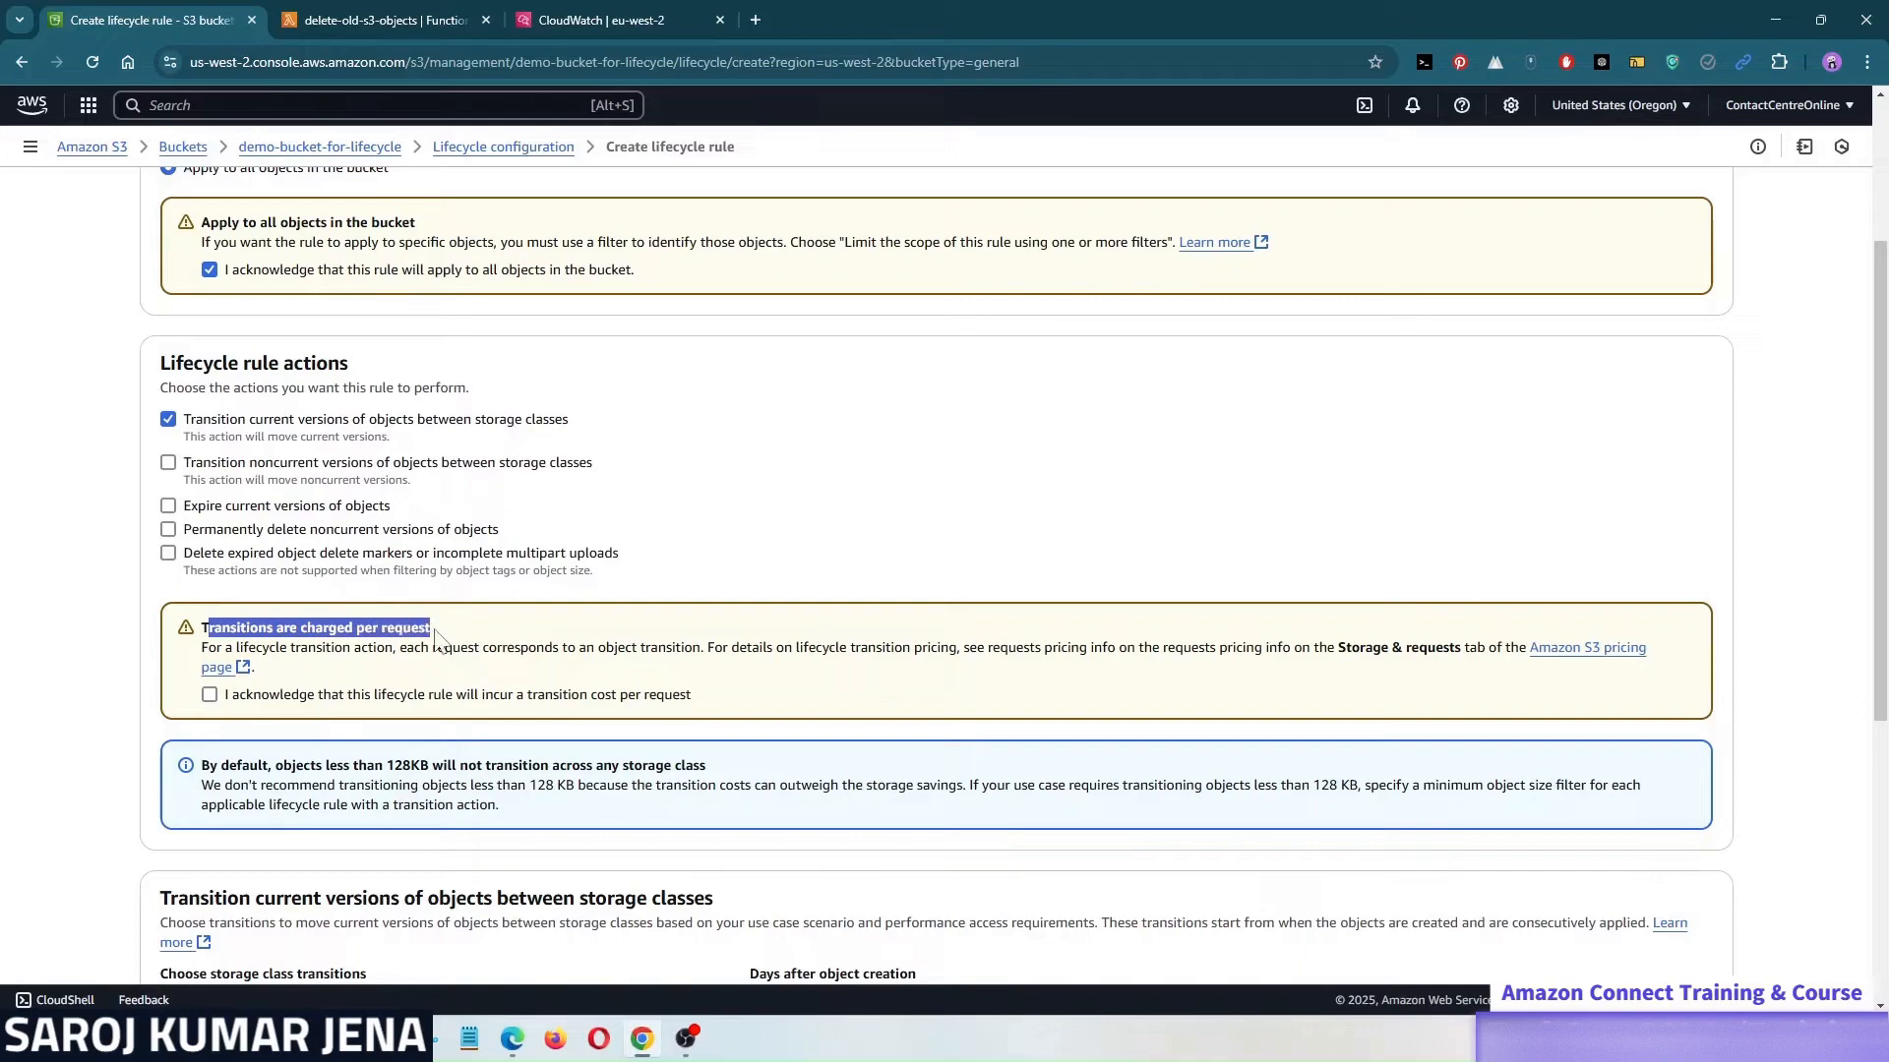
pyautogui.click(210, 696)
# - Set the first transition to Standard-IA at 30 days after object creation, reviewing the 128 KB note and available storage classes
pyautogui.scroll(-1, 89, 707)
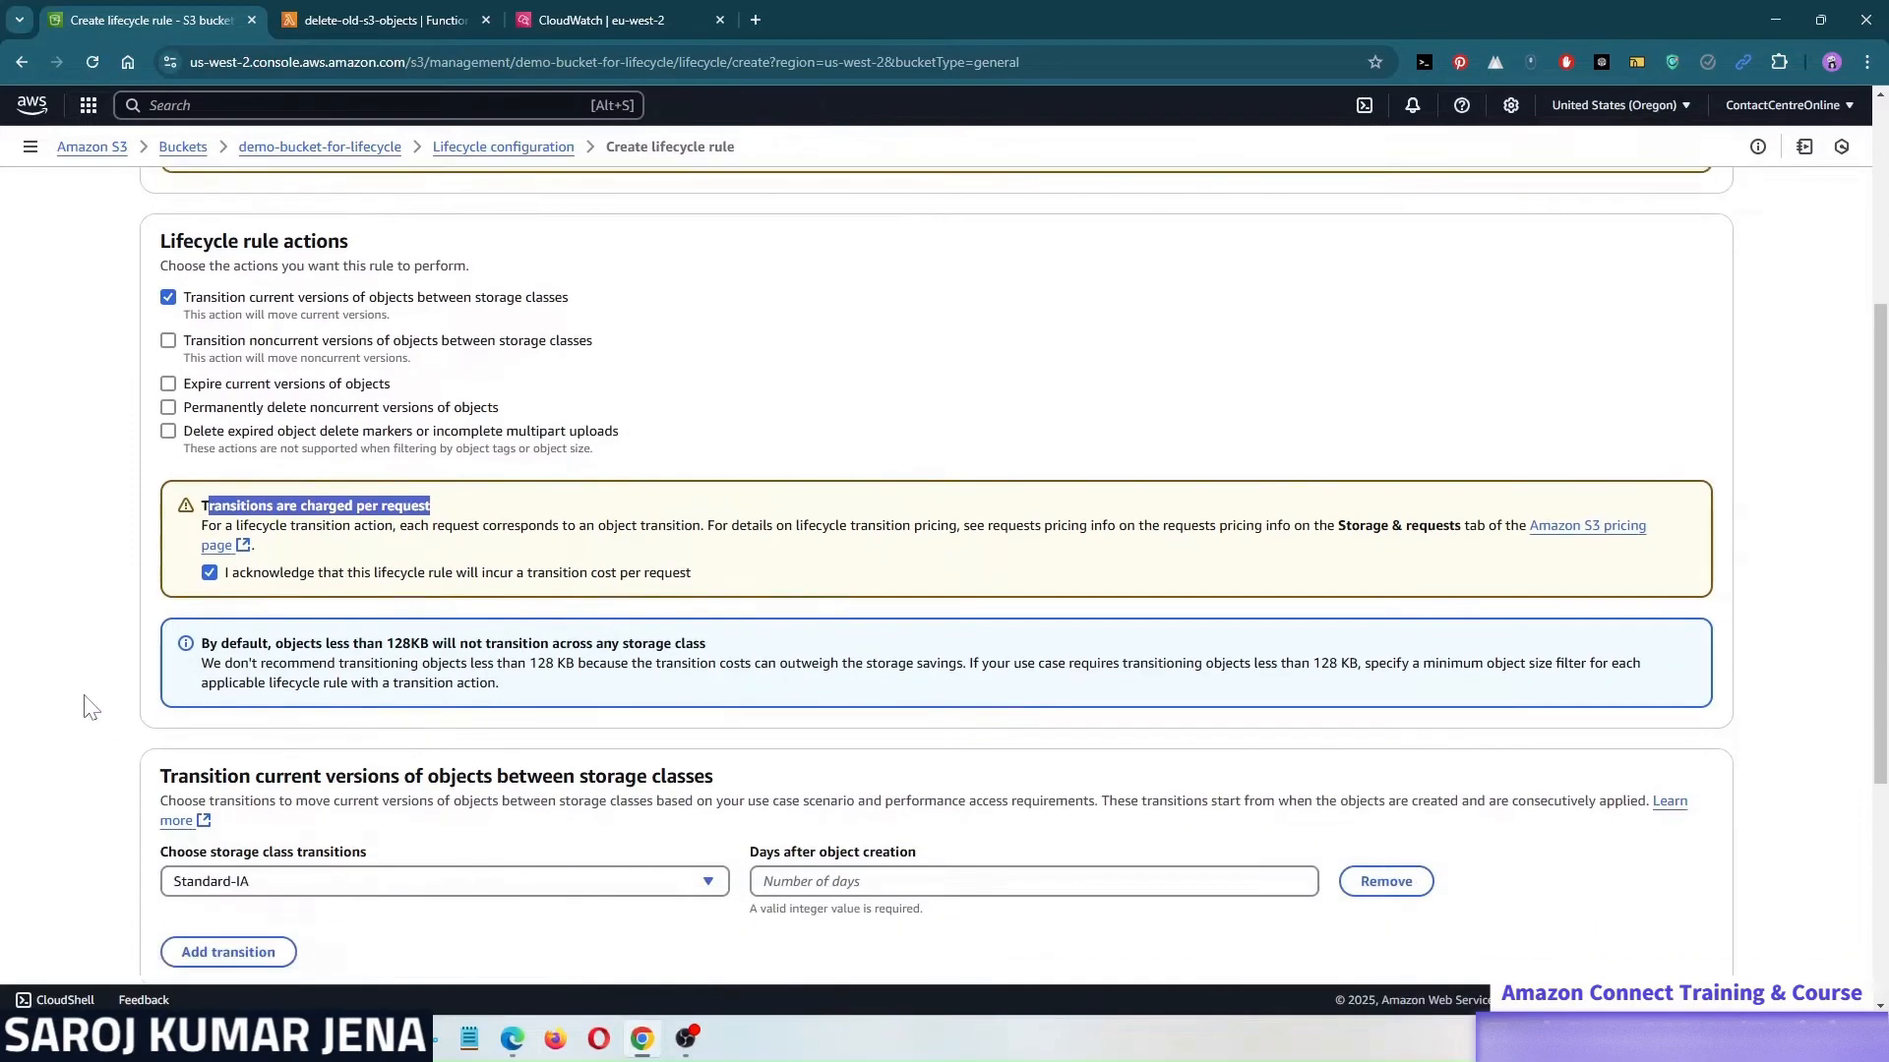
pyautogui.scroll(-3, 88, 707)
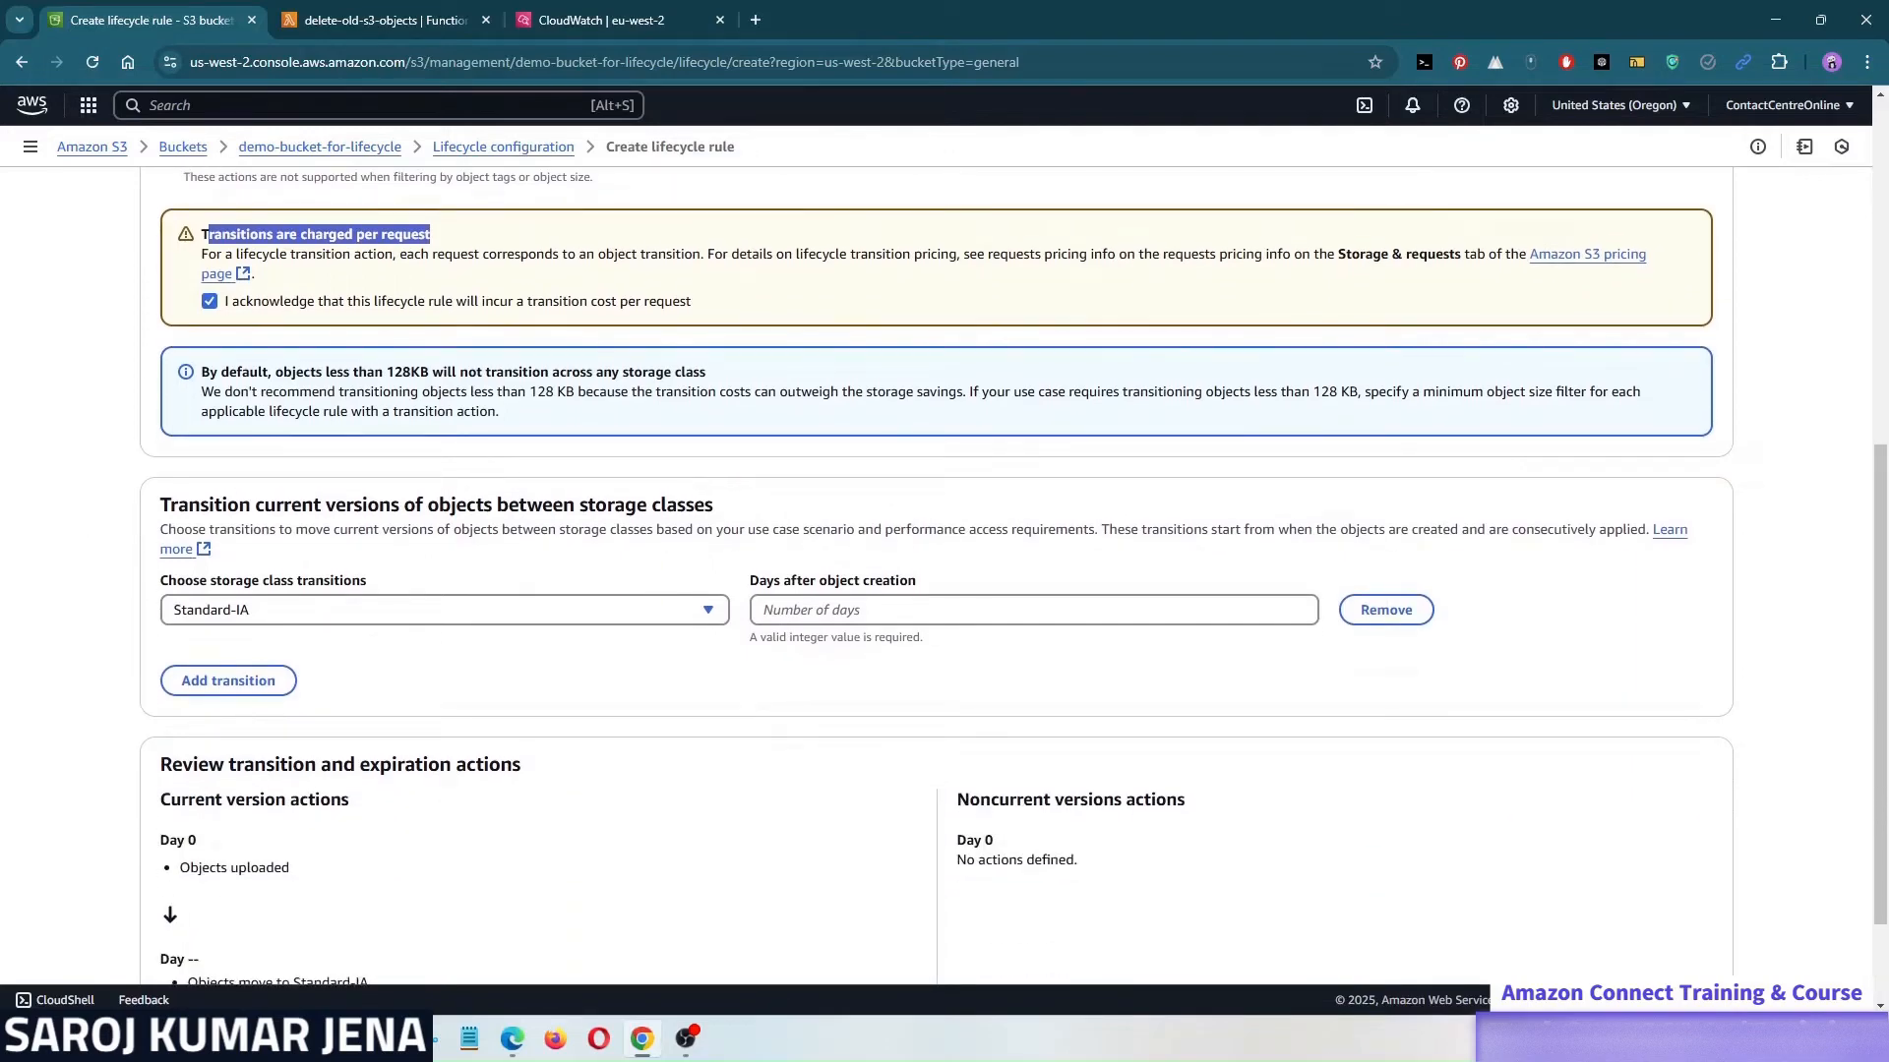
pyautogui.moveTo(202, 372); pyautogui.dragTo(708, 376)
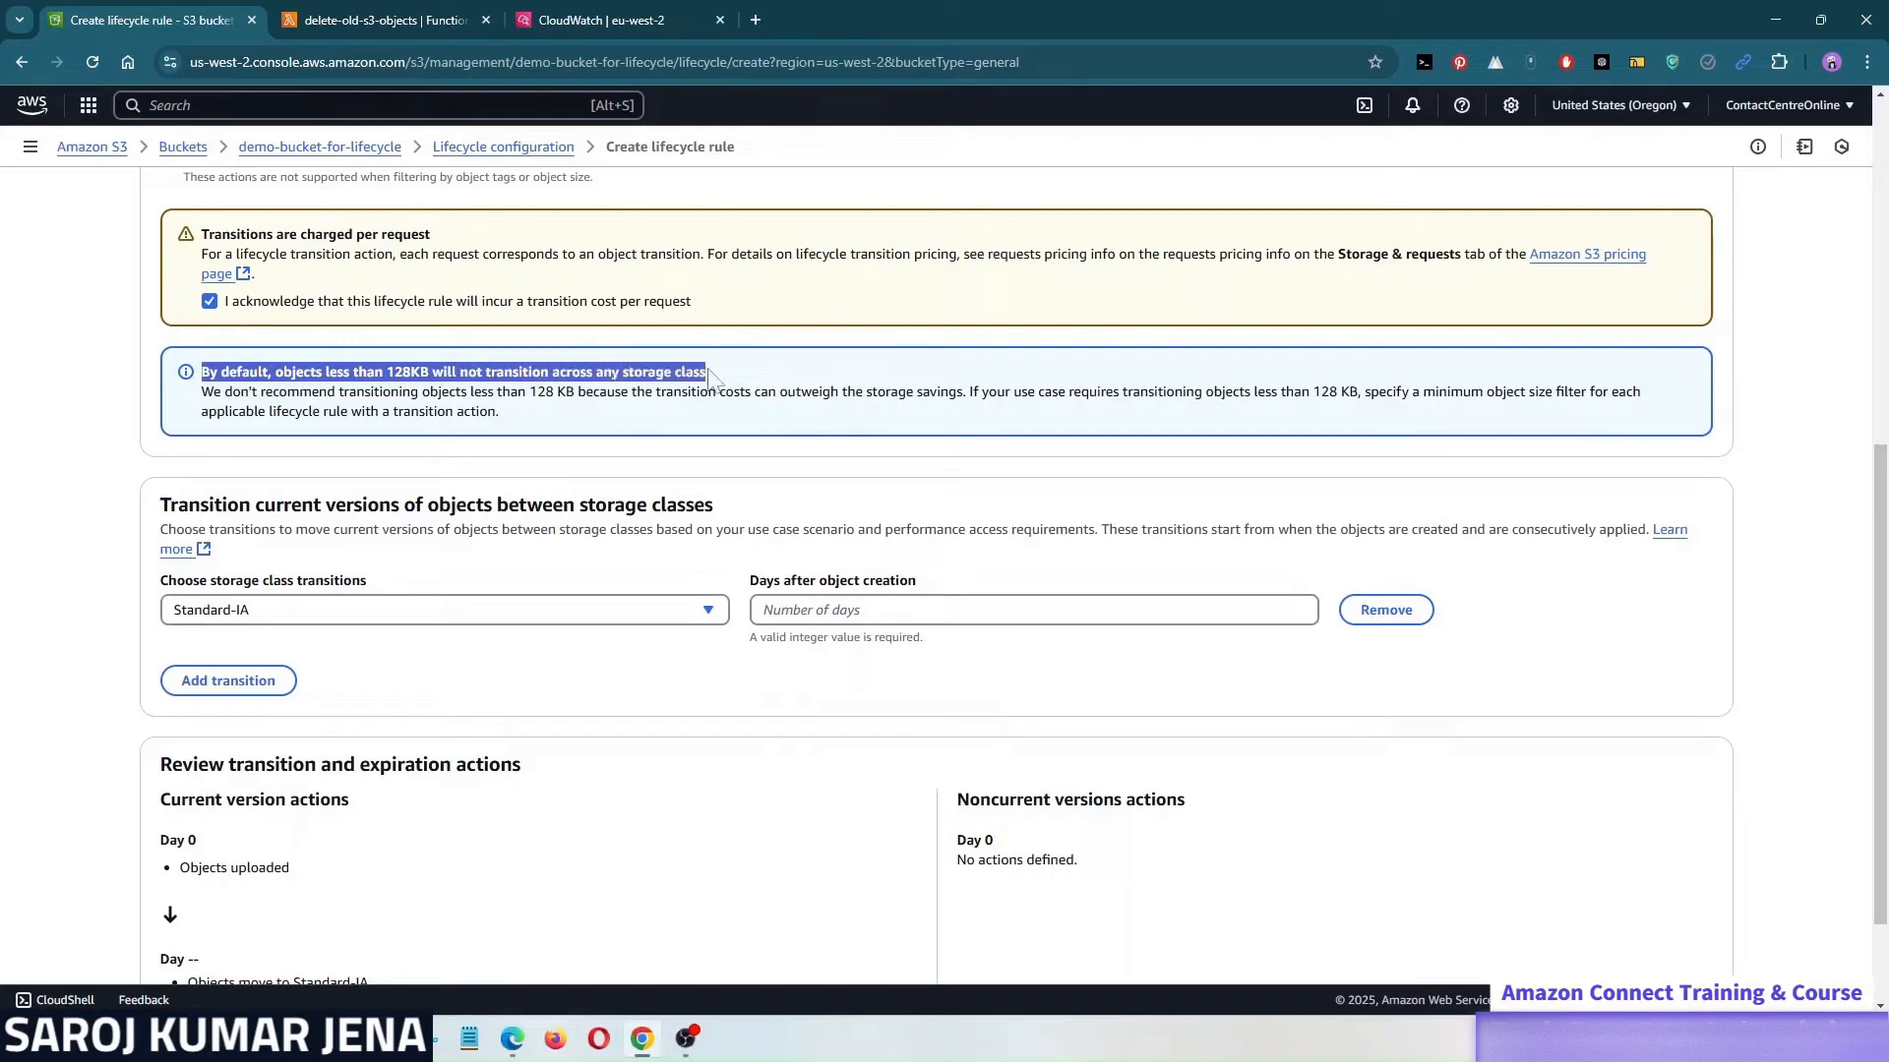
pyautogui.click(626, 472)
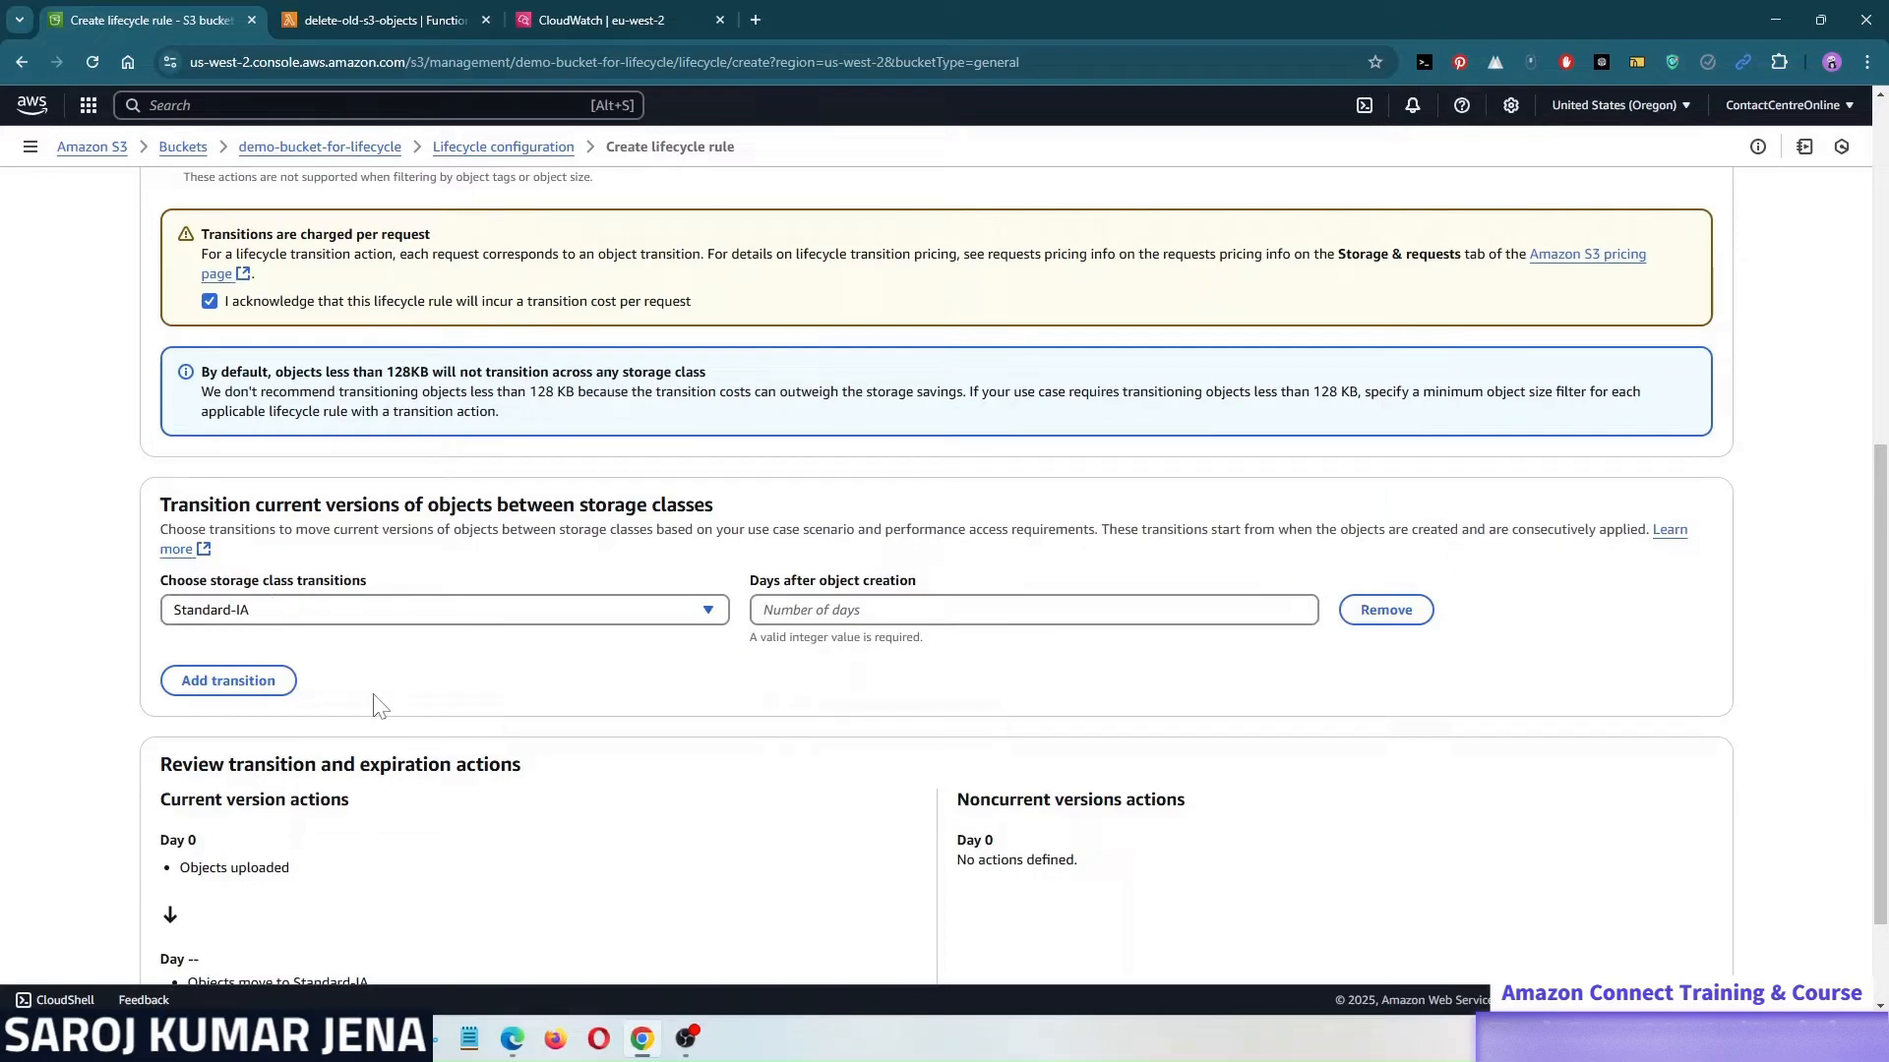
pyautogui.click(311, 614)
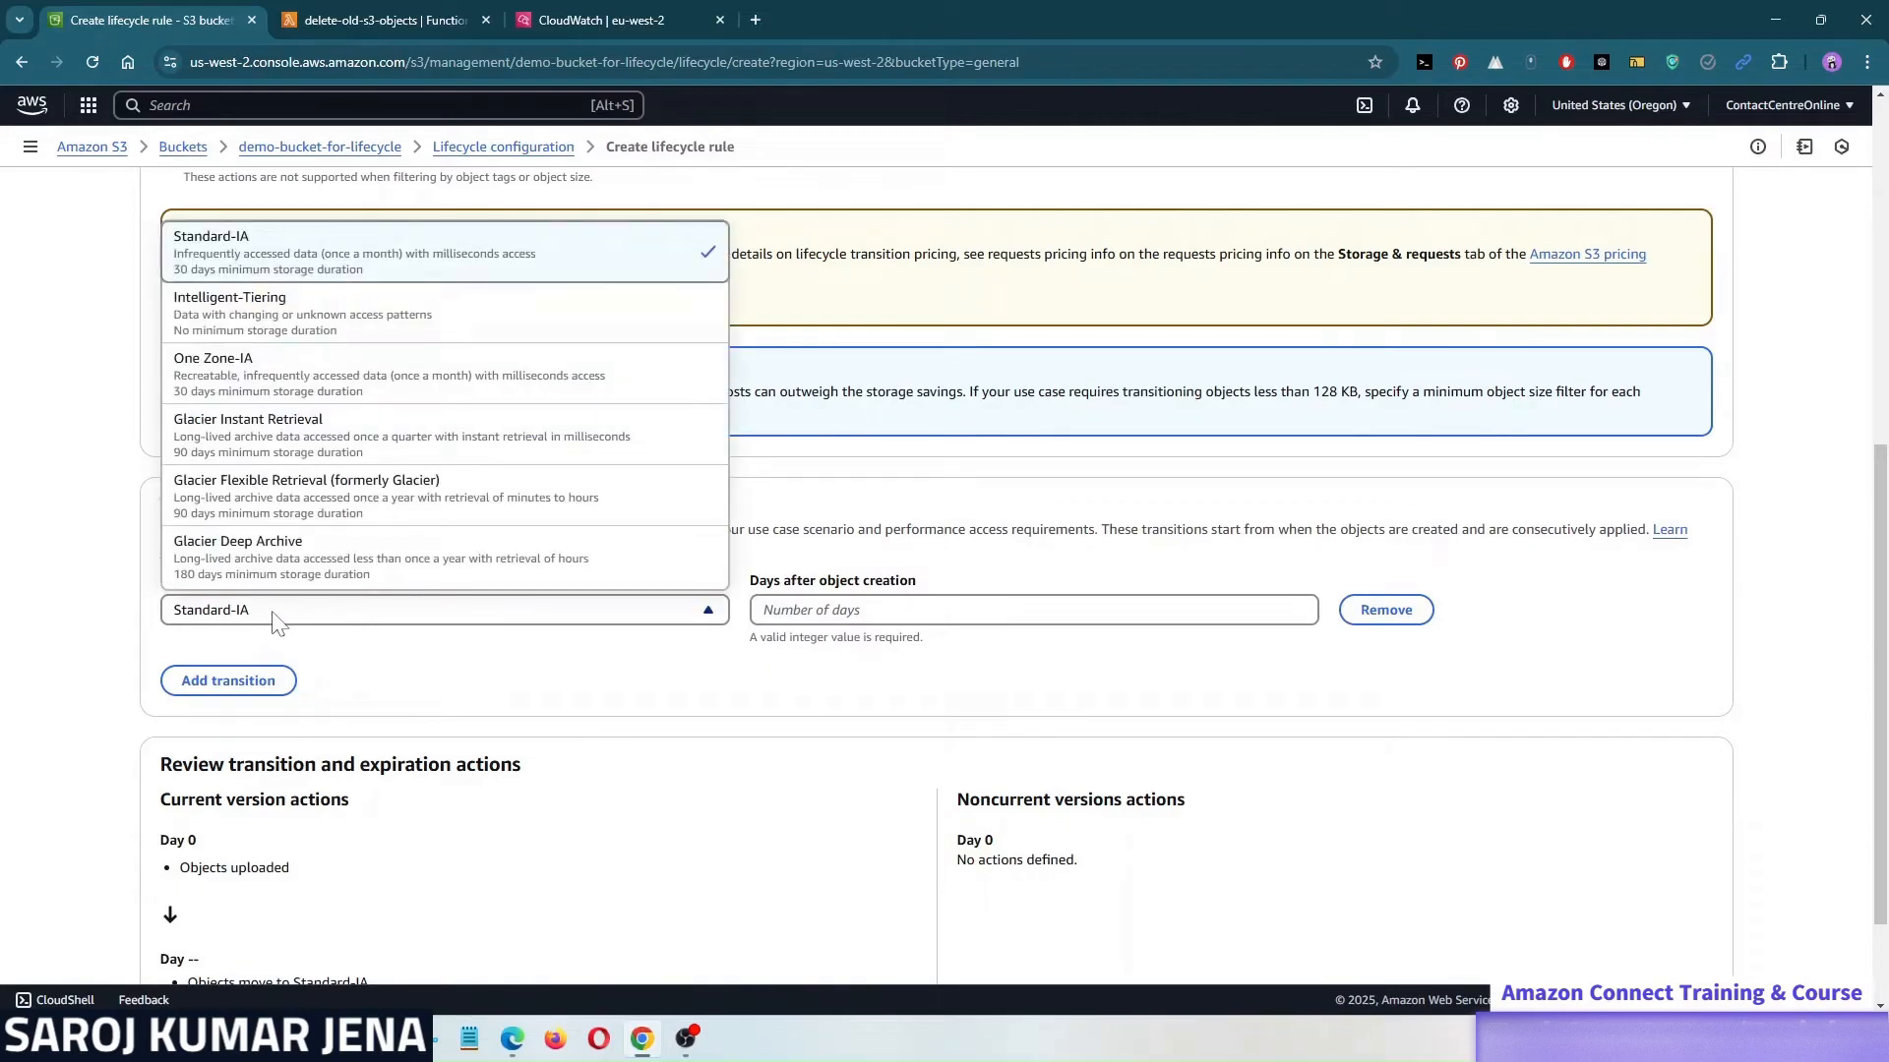
pyautogui.click(275, 618)
pyautogui.click(800, 608)
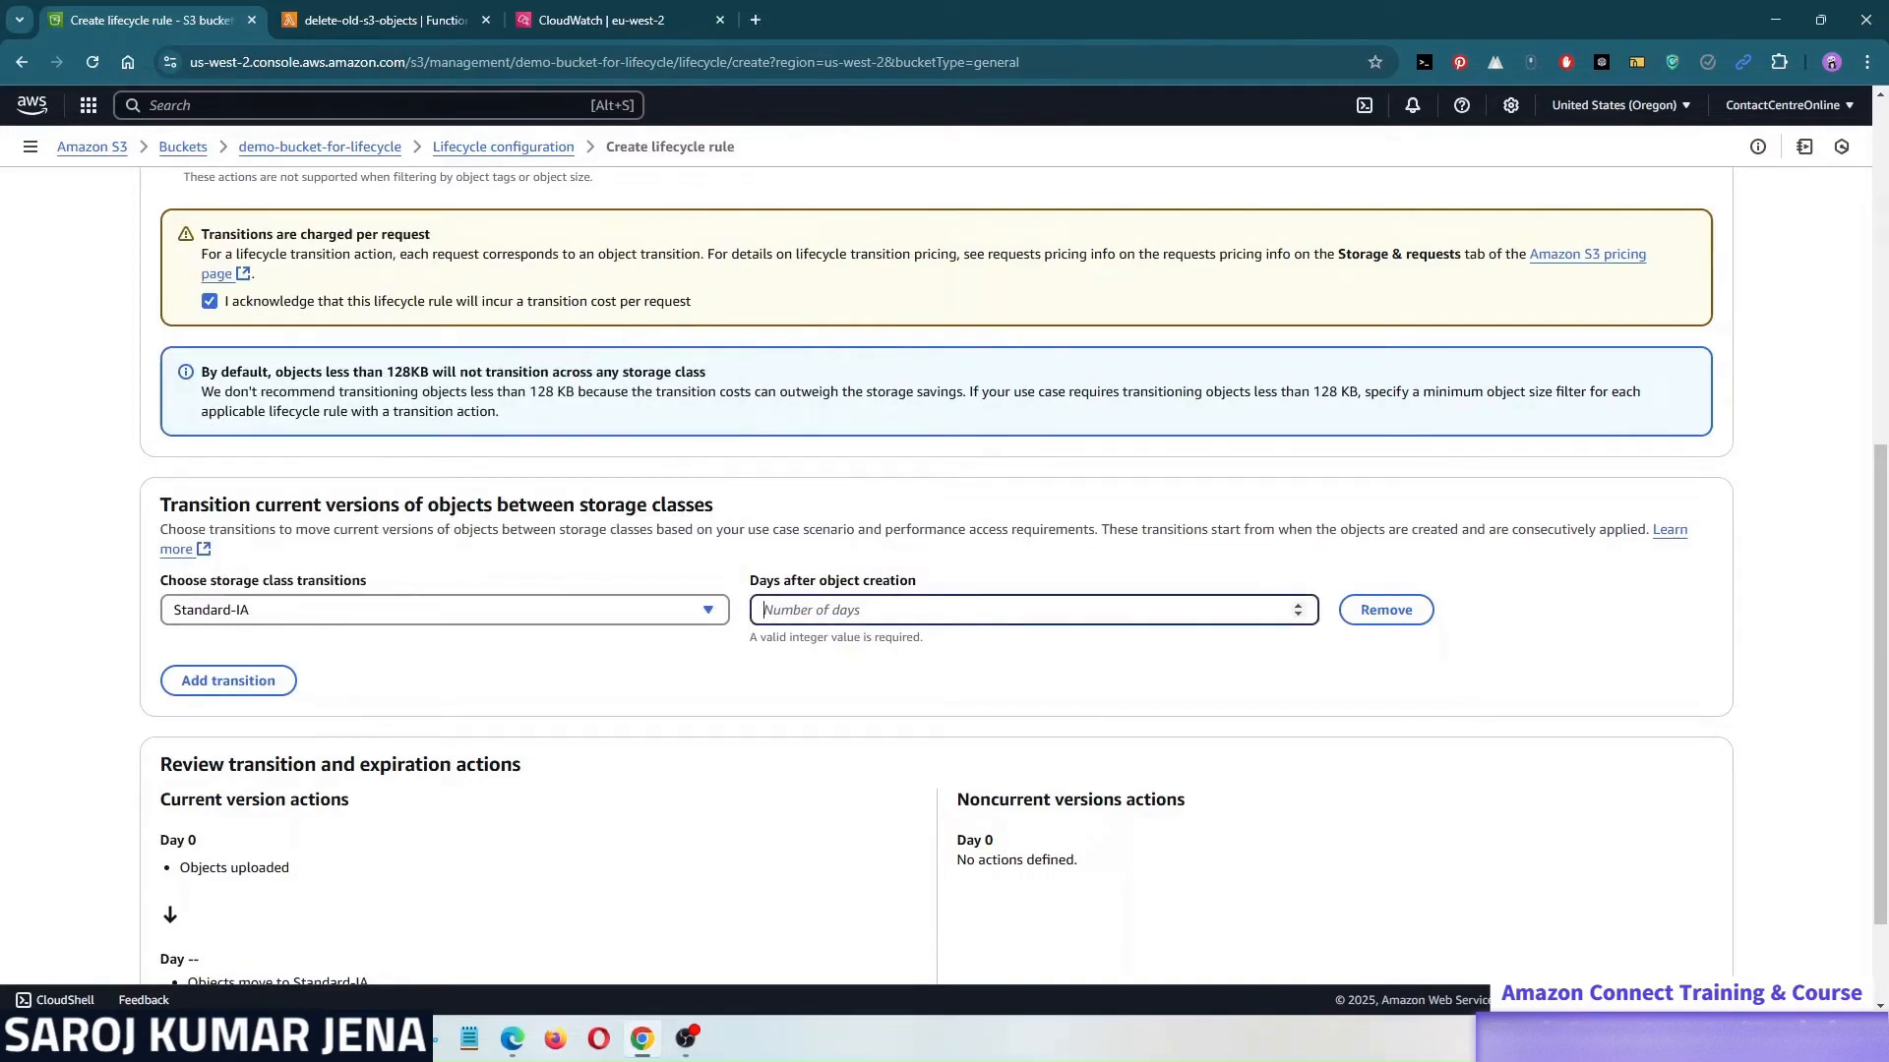
pyautogui.write('30')
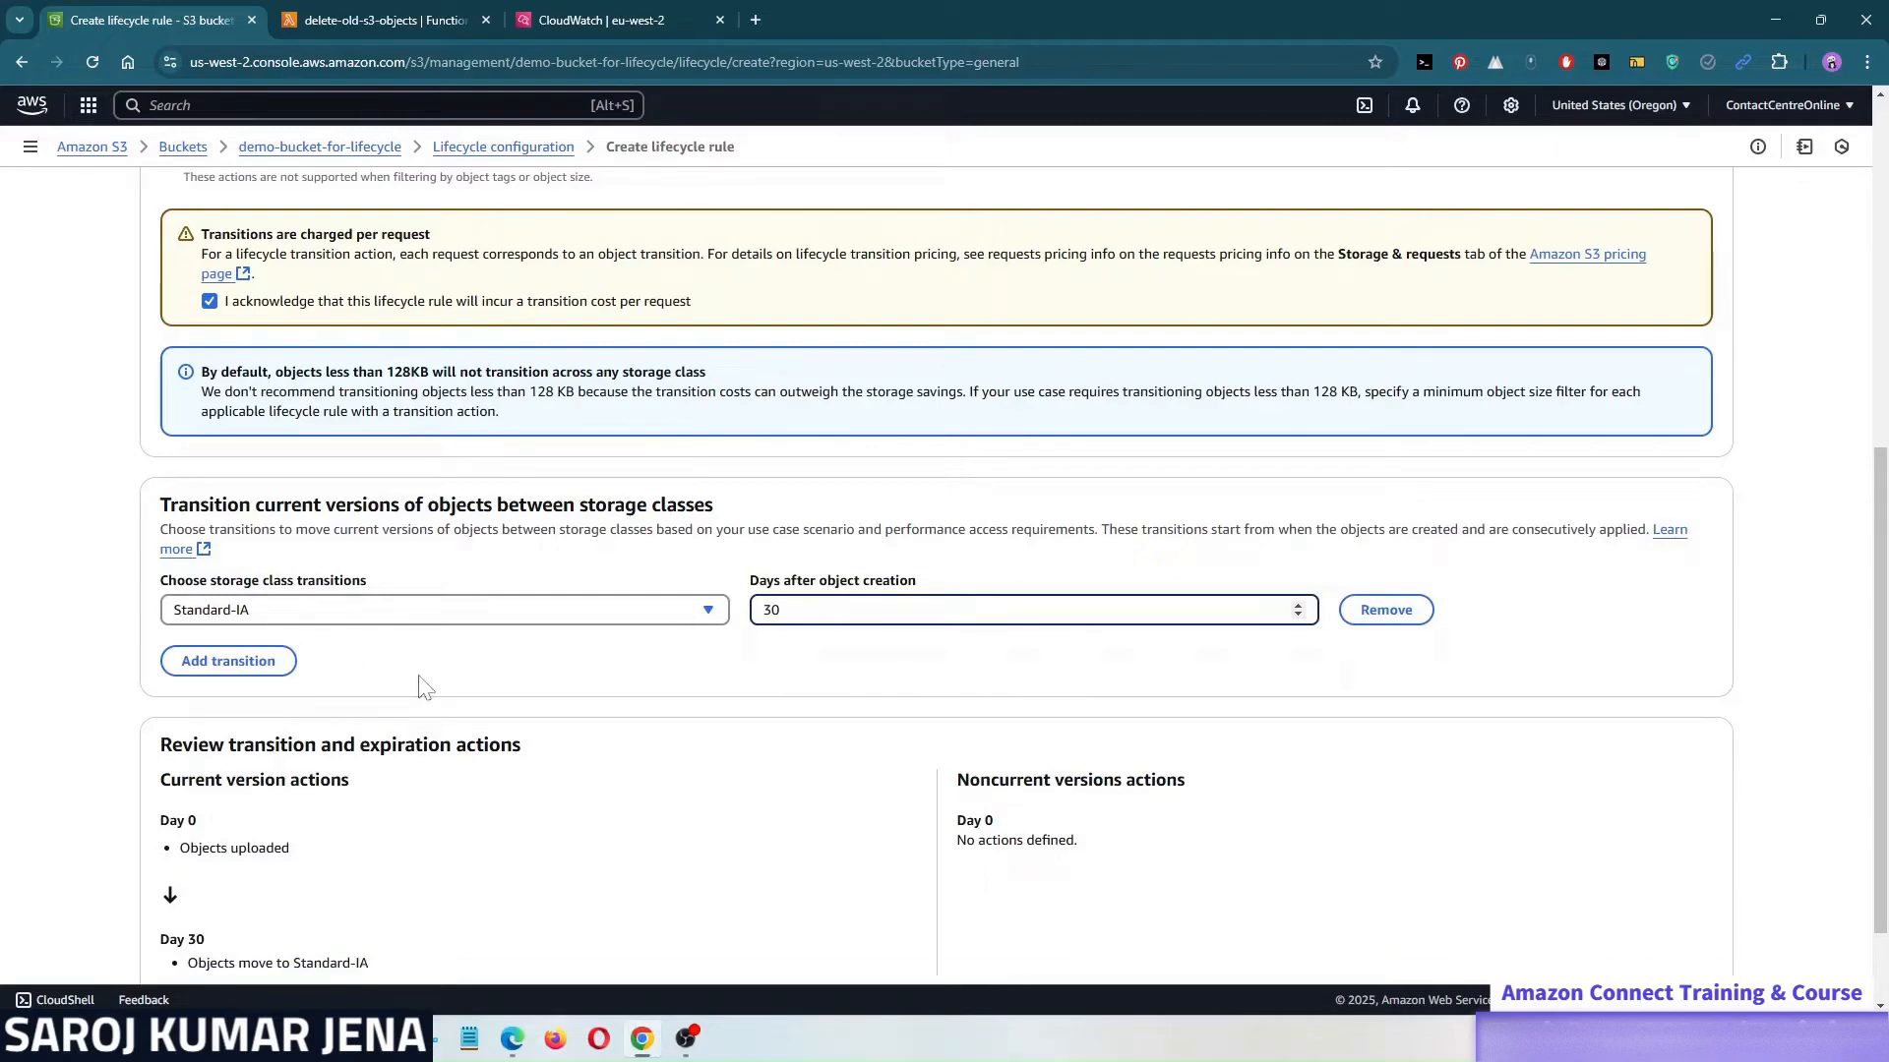
# - Add a second transition that moves objects to One Zone-IA 60 days after creation
pyautogui.click(238, 663)
pyautogui.click(356, 678)
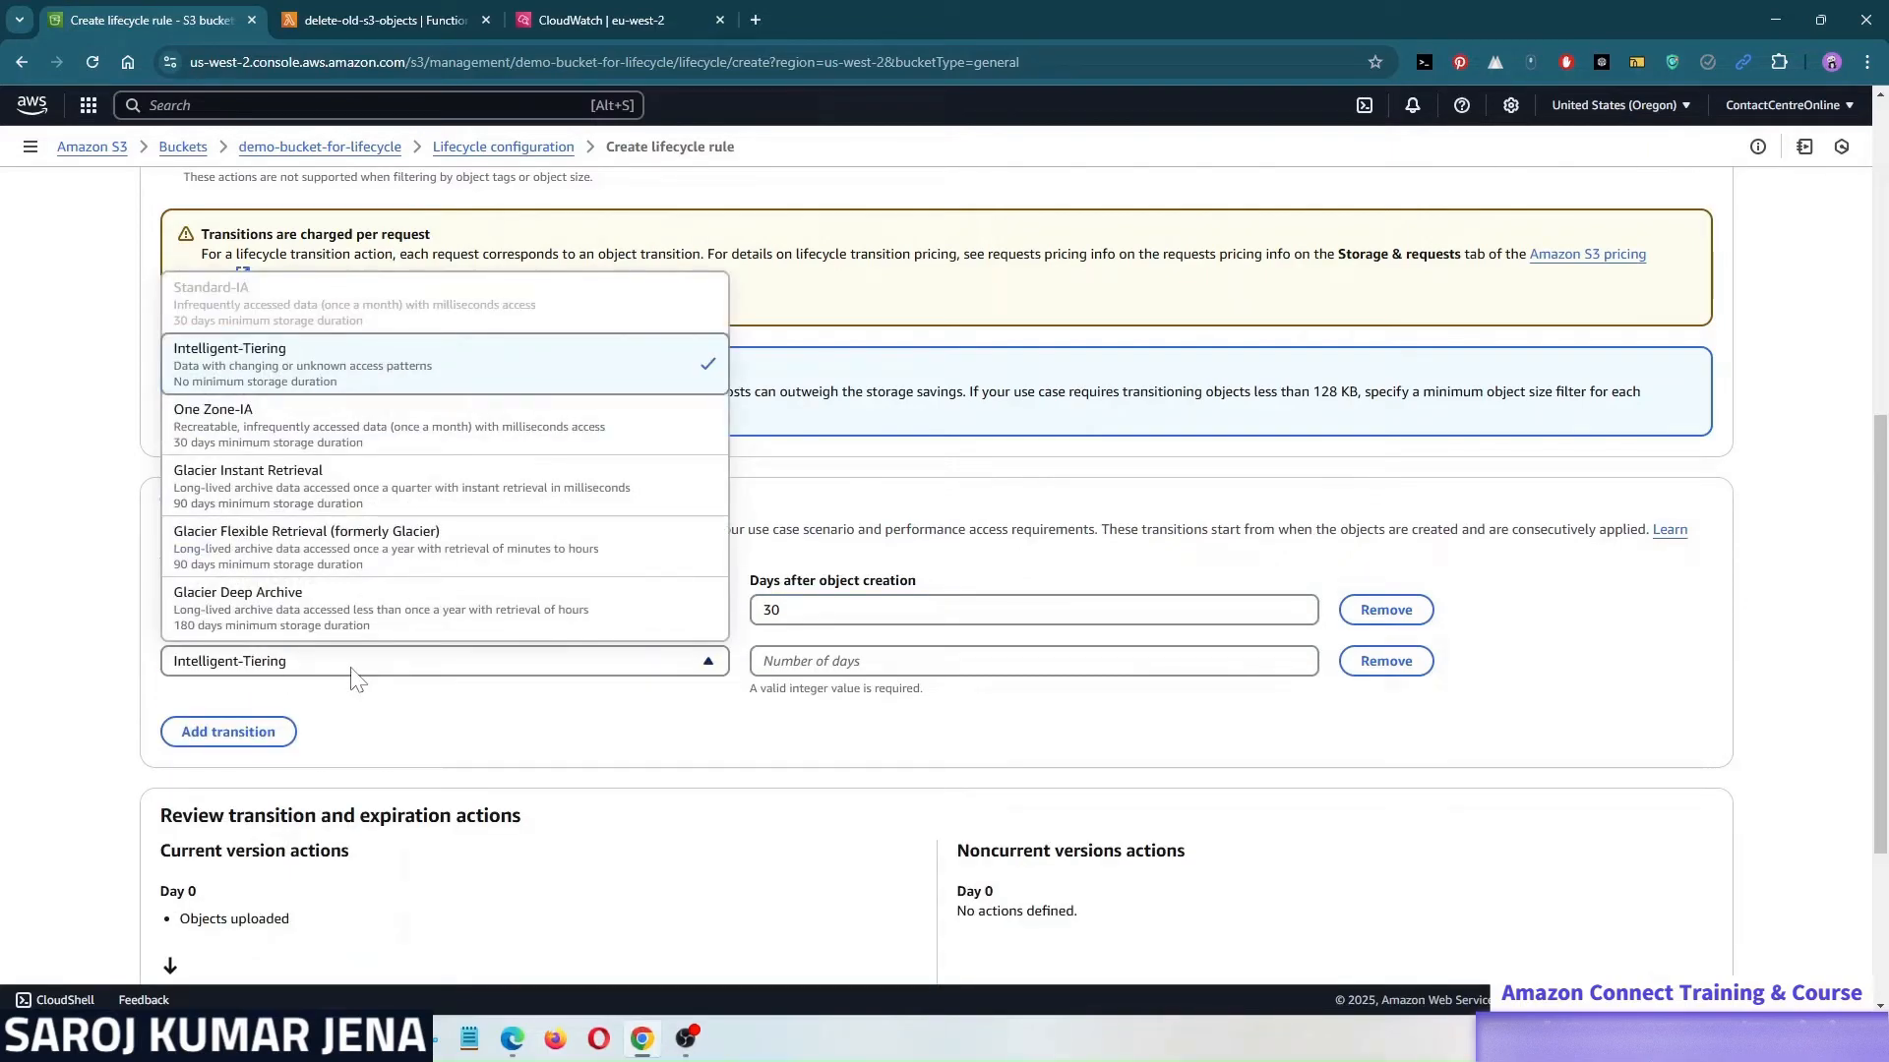
pyautogui.click(272, 438)
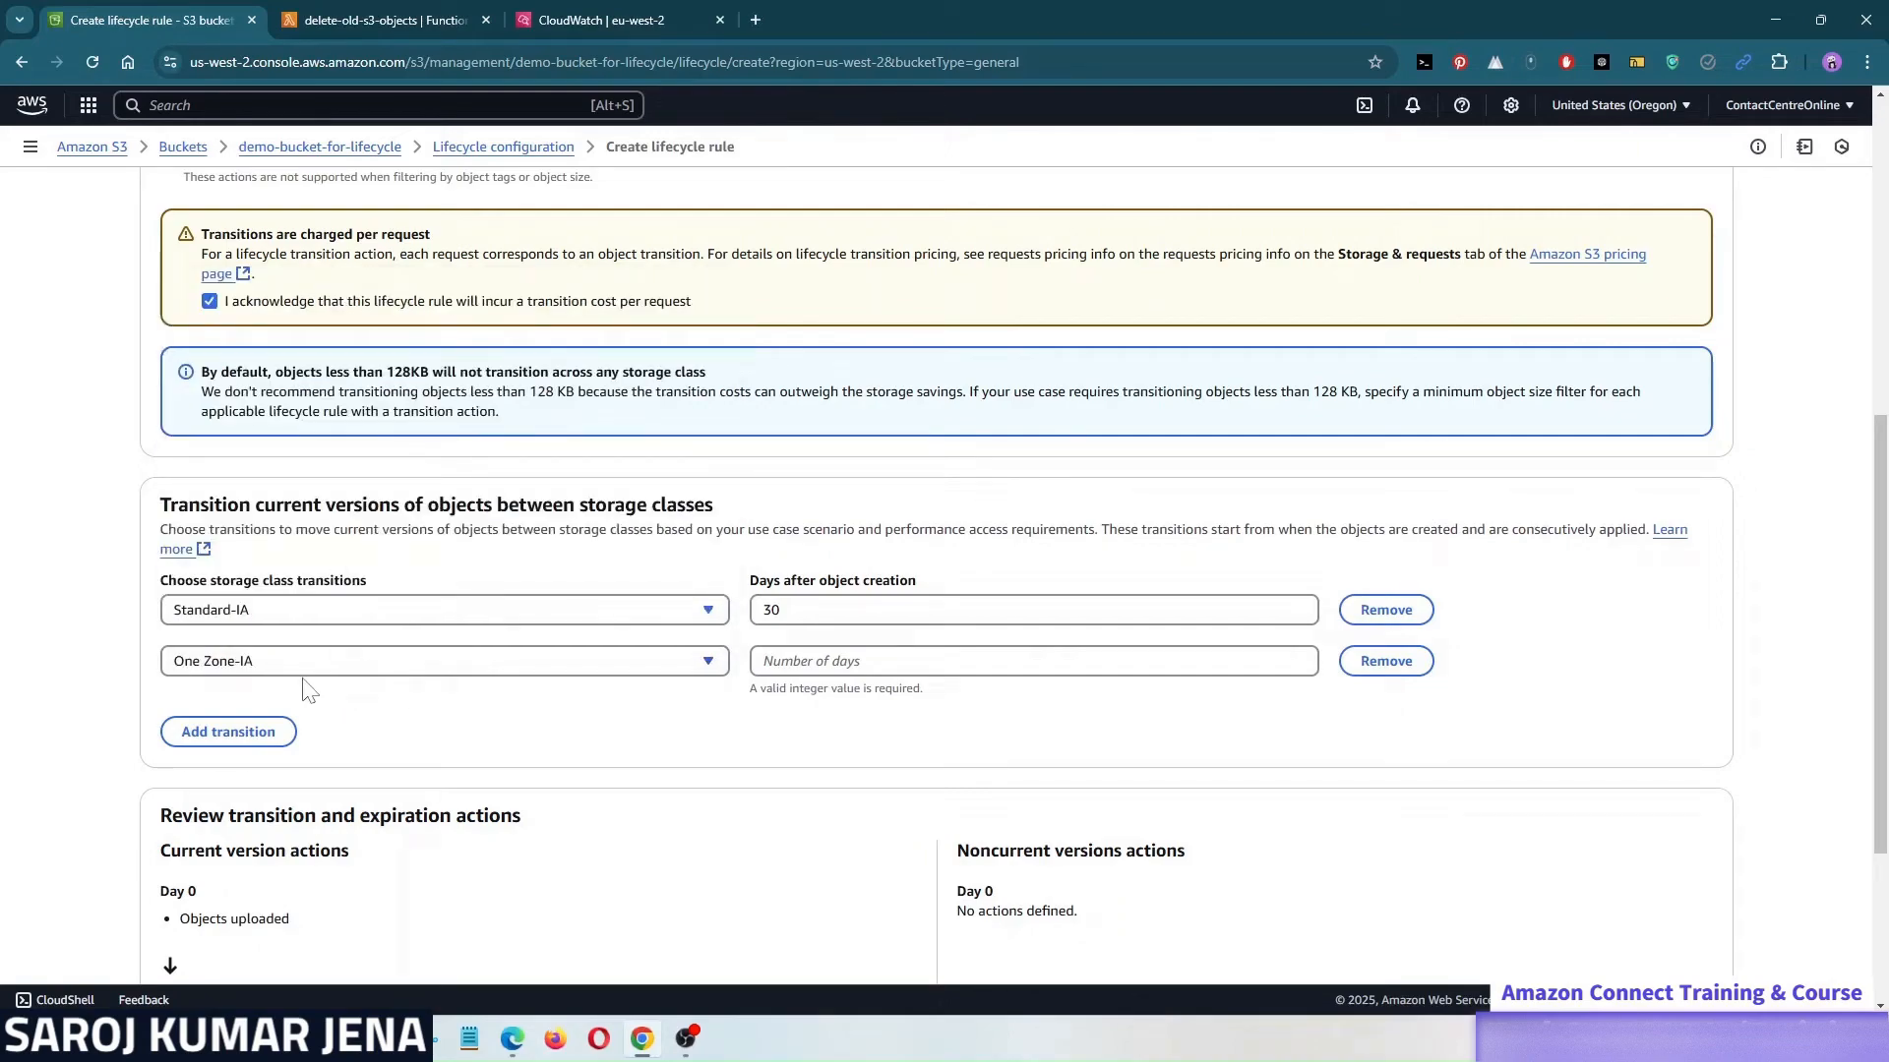
pyautogui.click(807, 661)
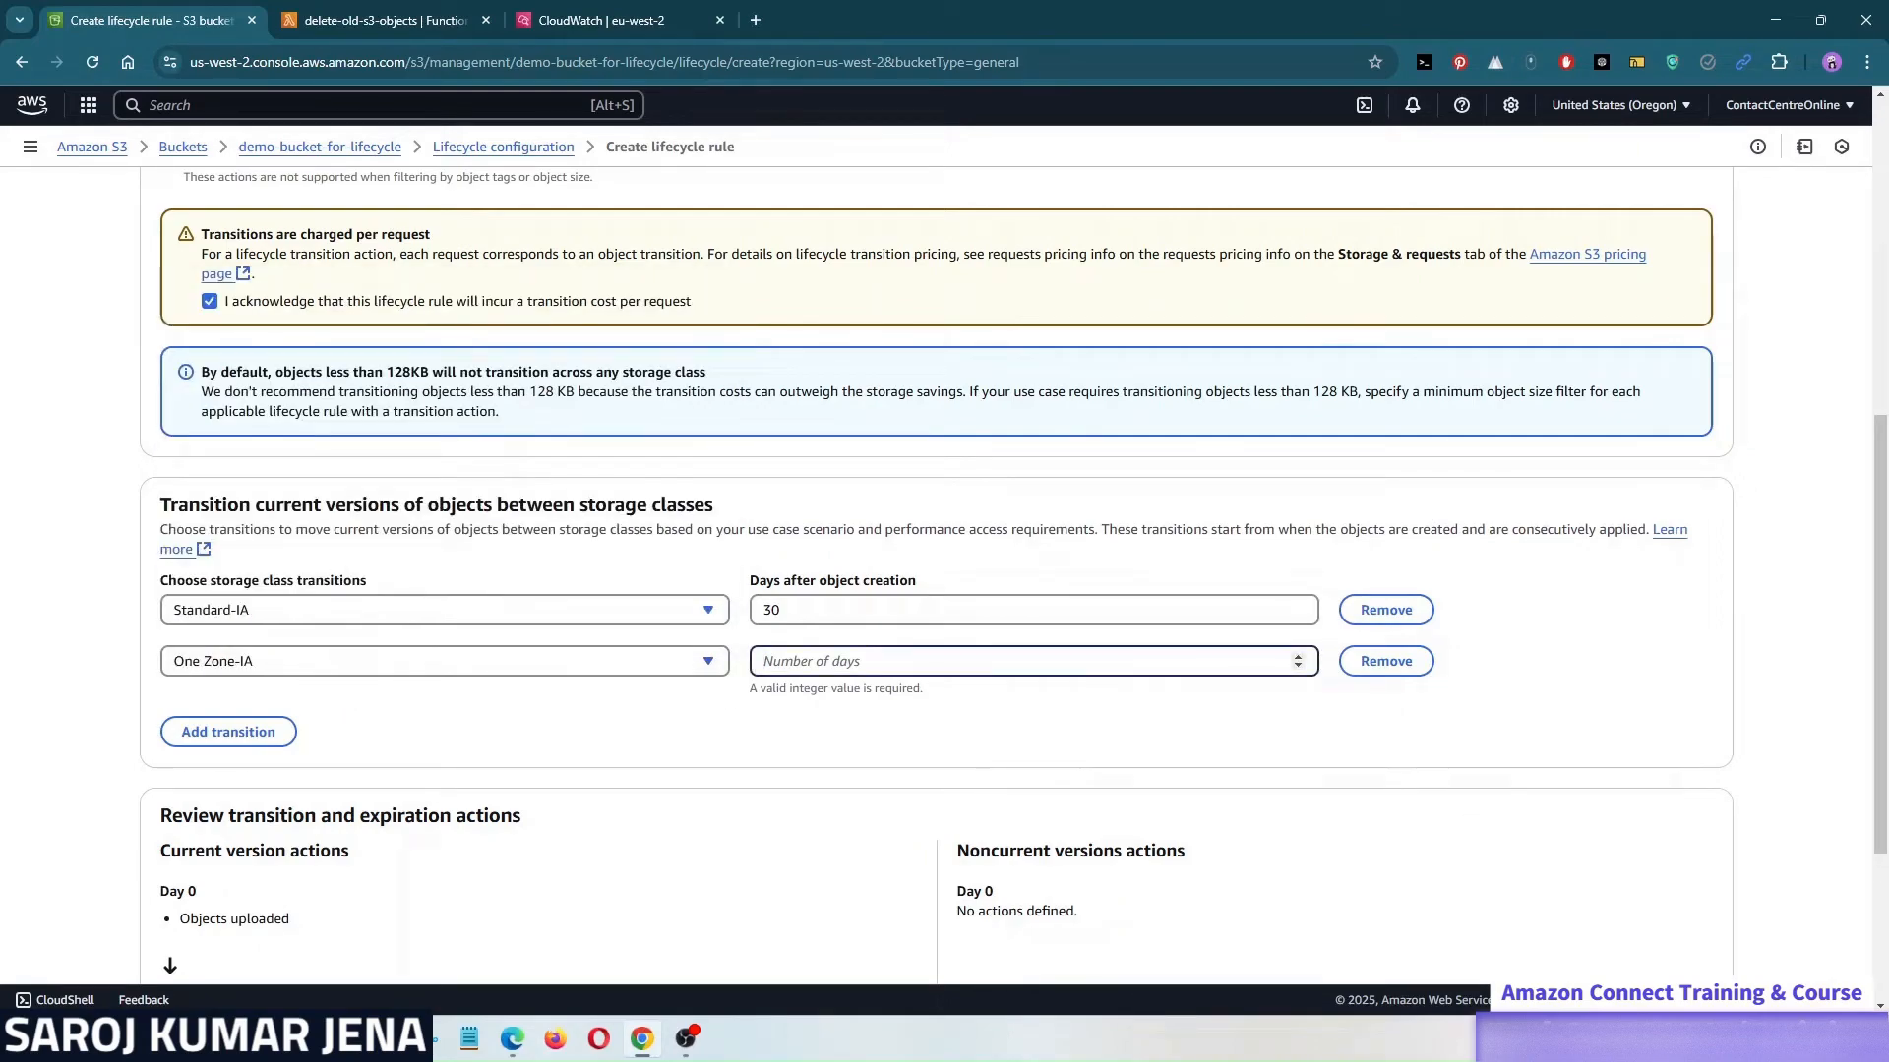
pyautogui.write('60')
pyautogui.click(783, 726)
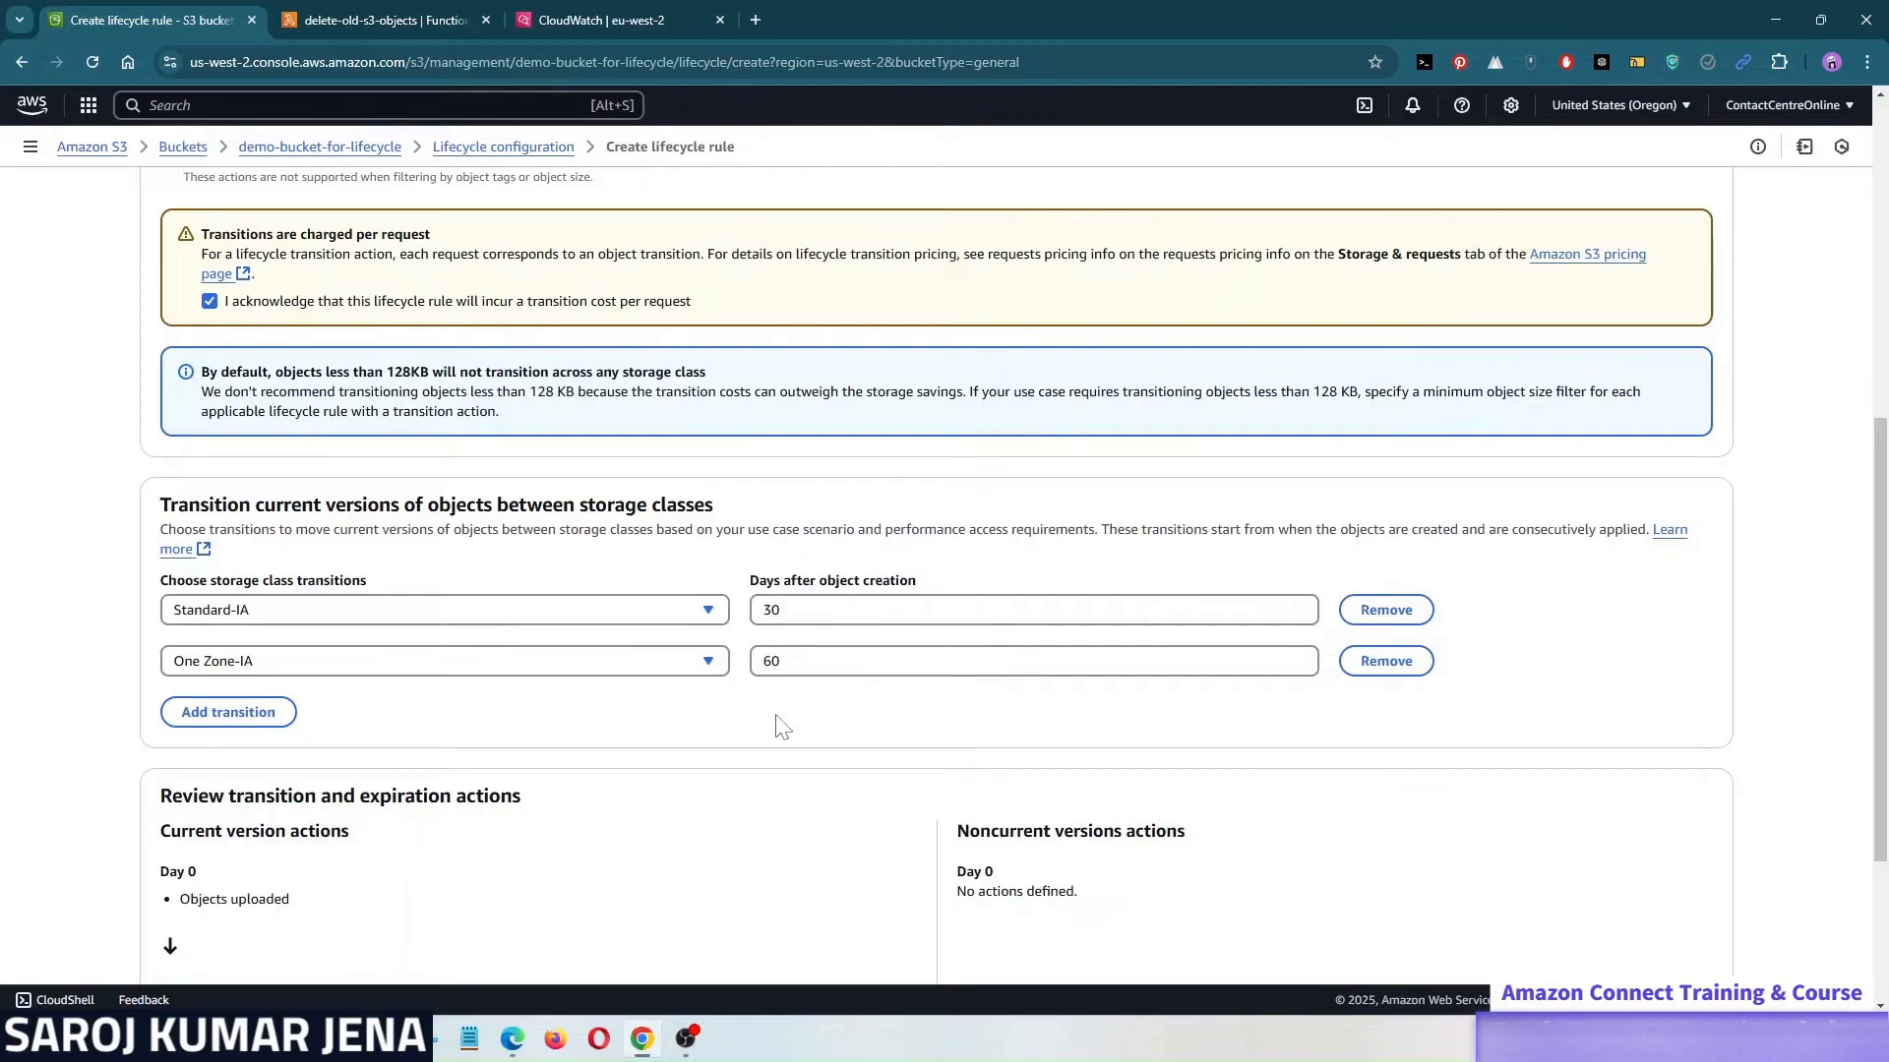
# - Add a third transition that moves objects to Glacier Deep Archive 120 days after creation
pyautogui.click(260, 724)
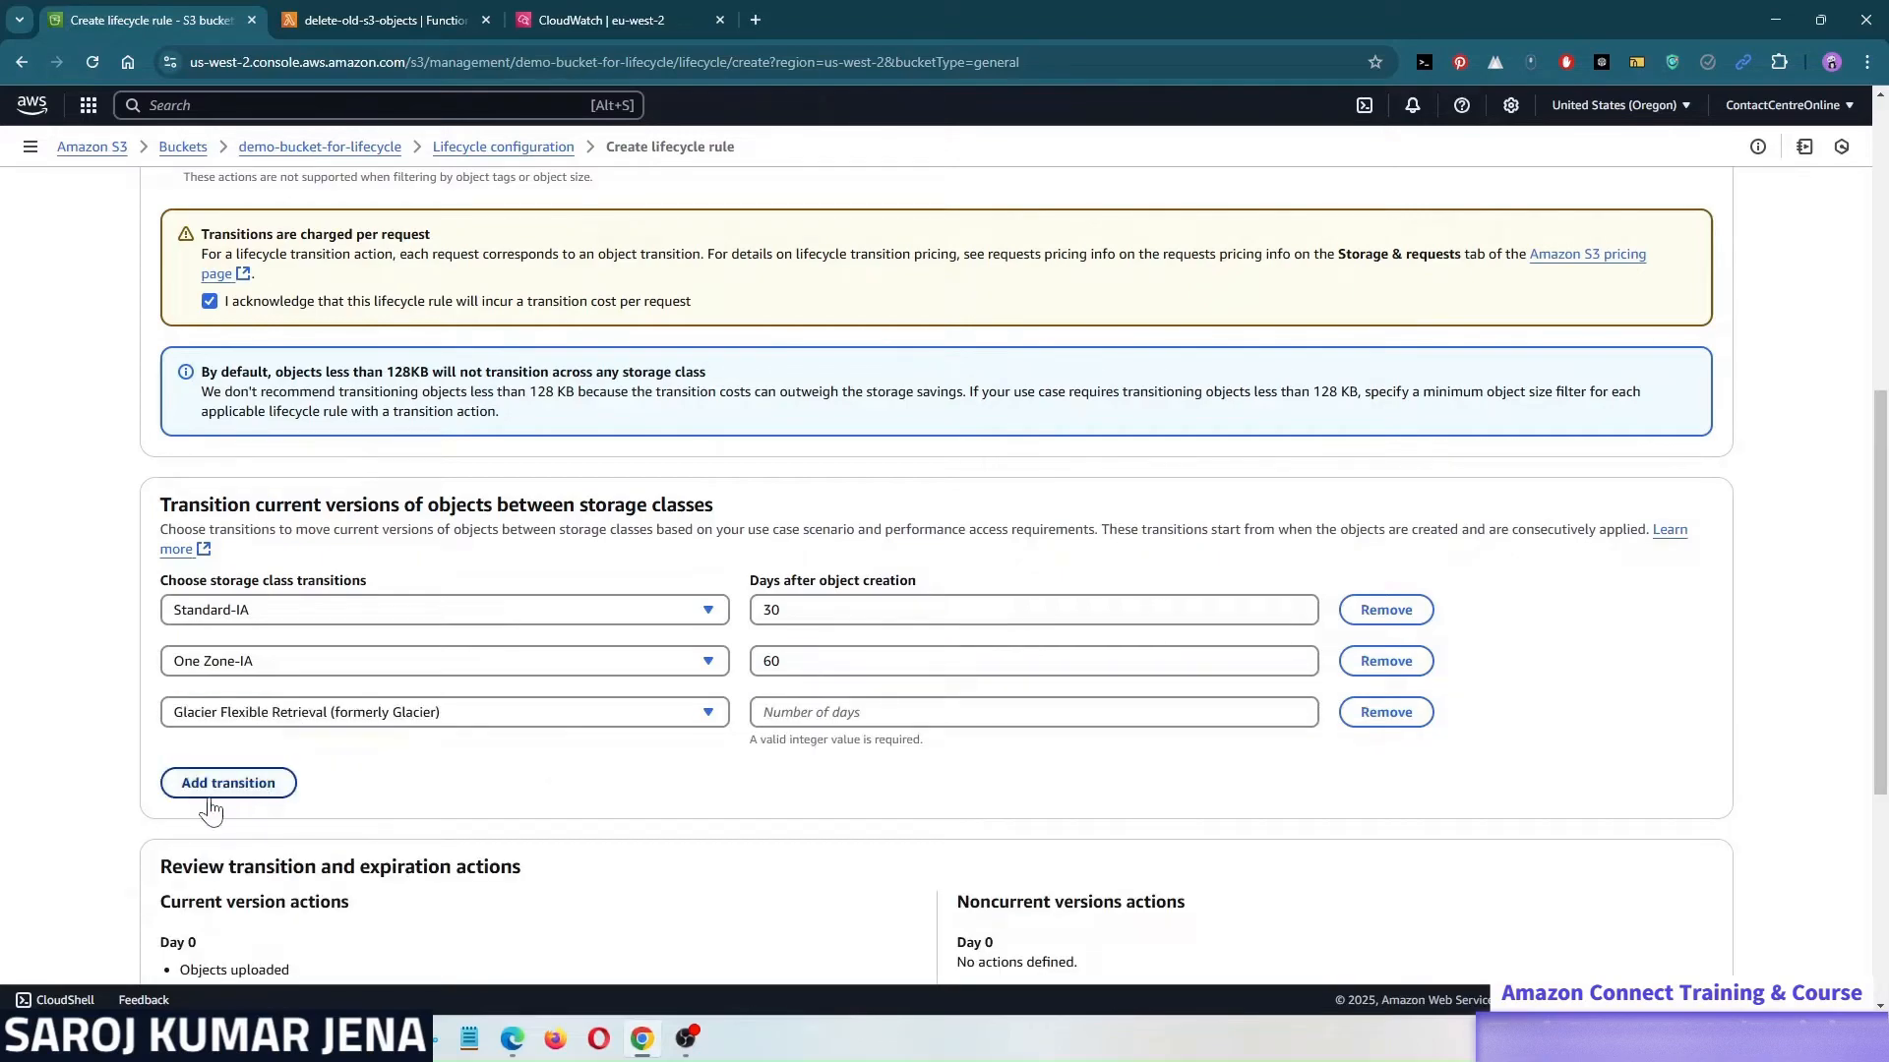
pyautogui.click(303, 716)
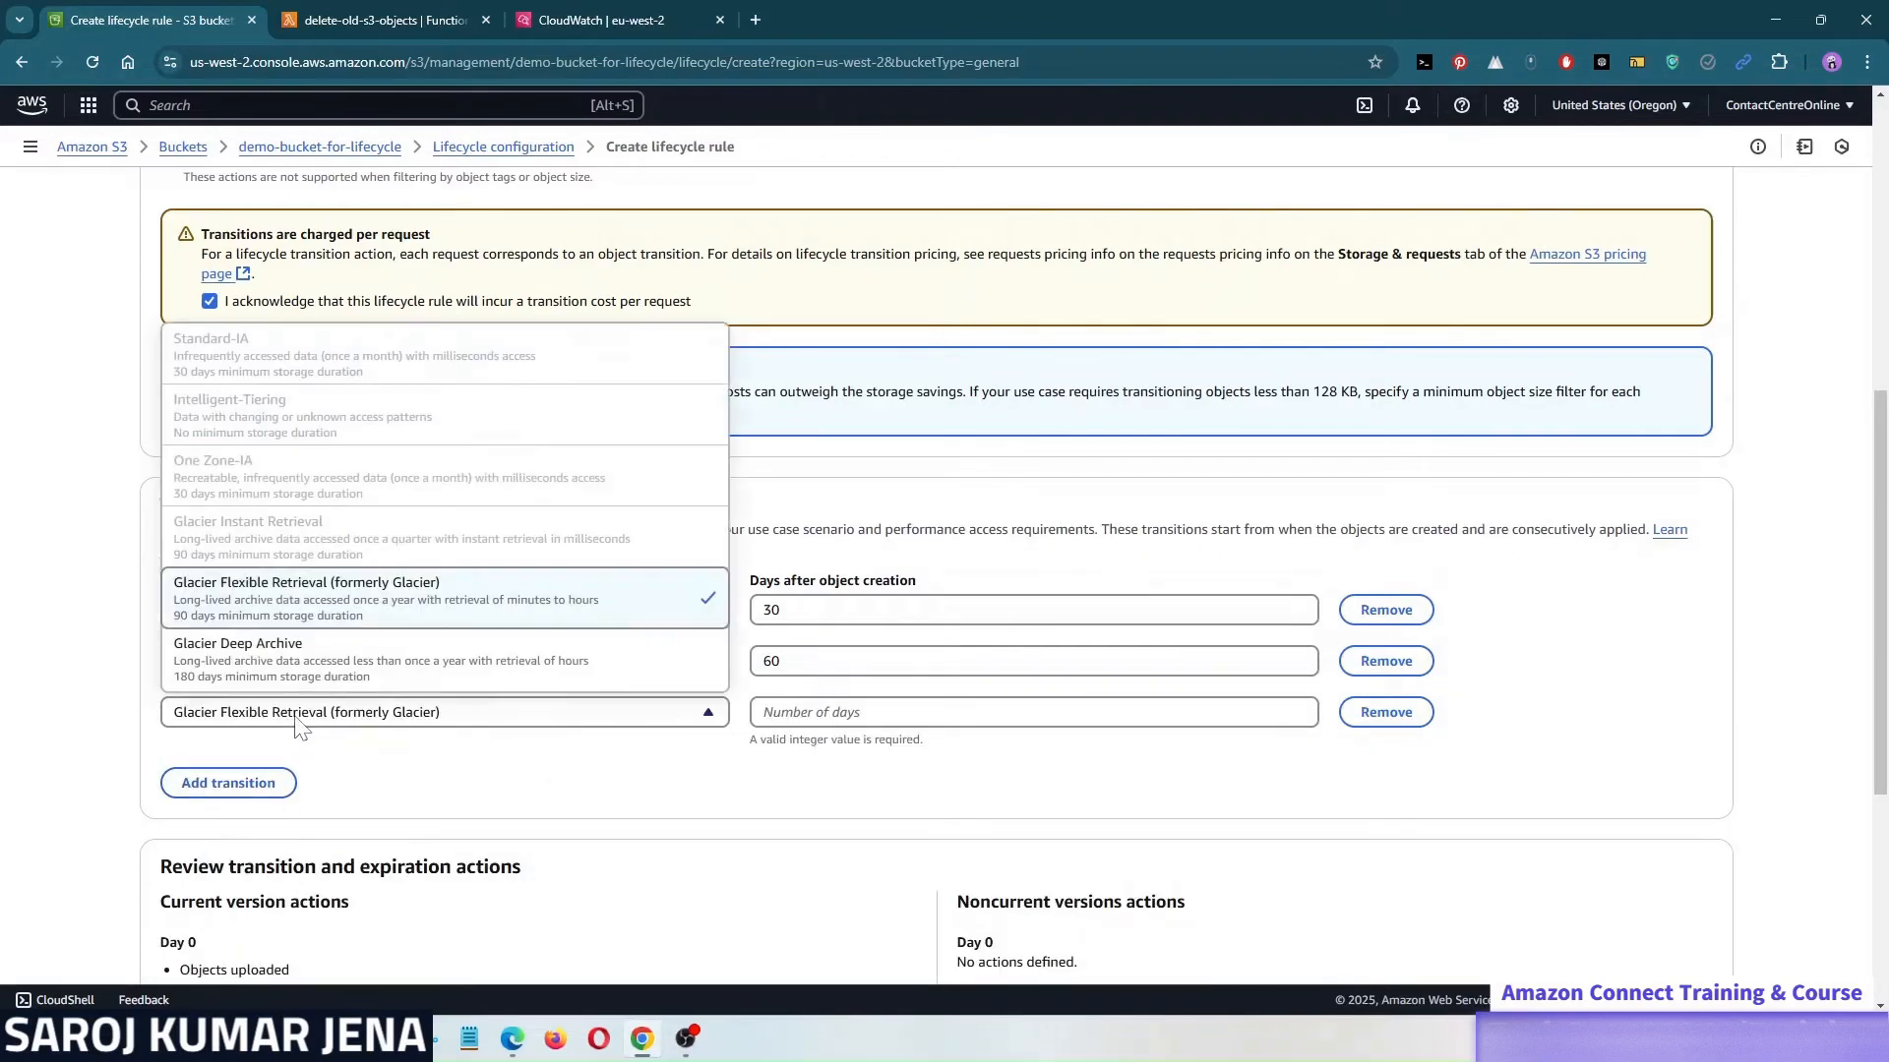
pyautogui.click(300, 669)
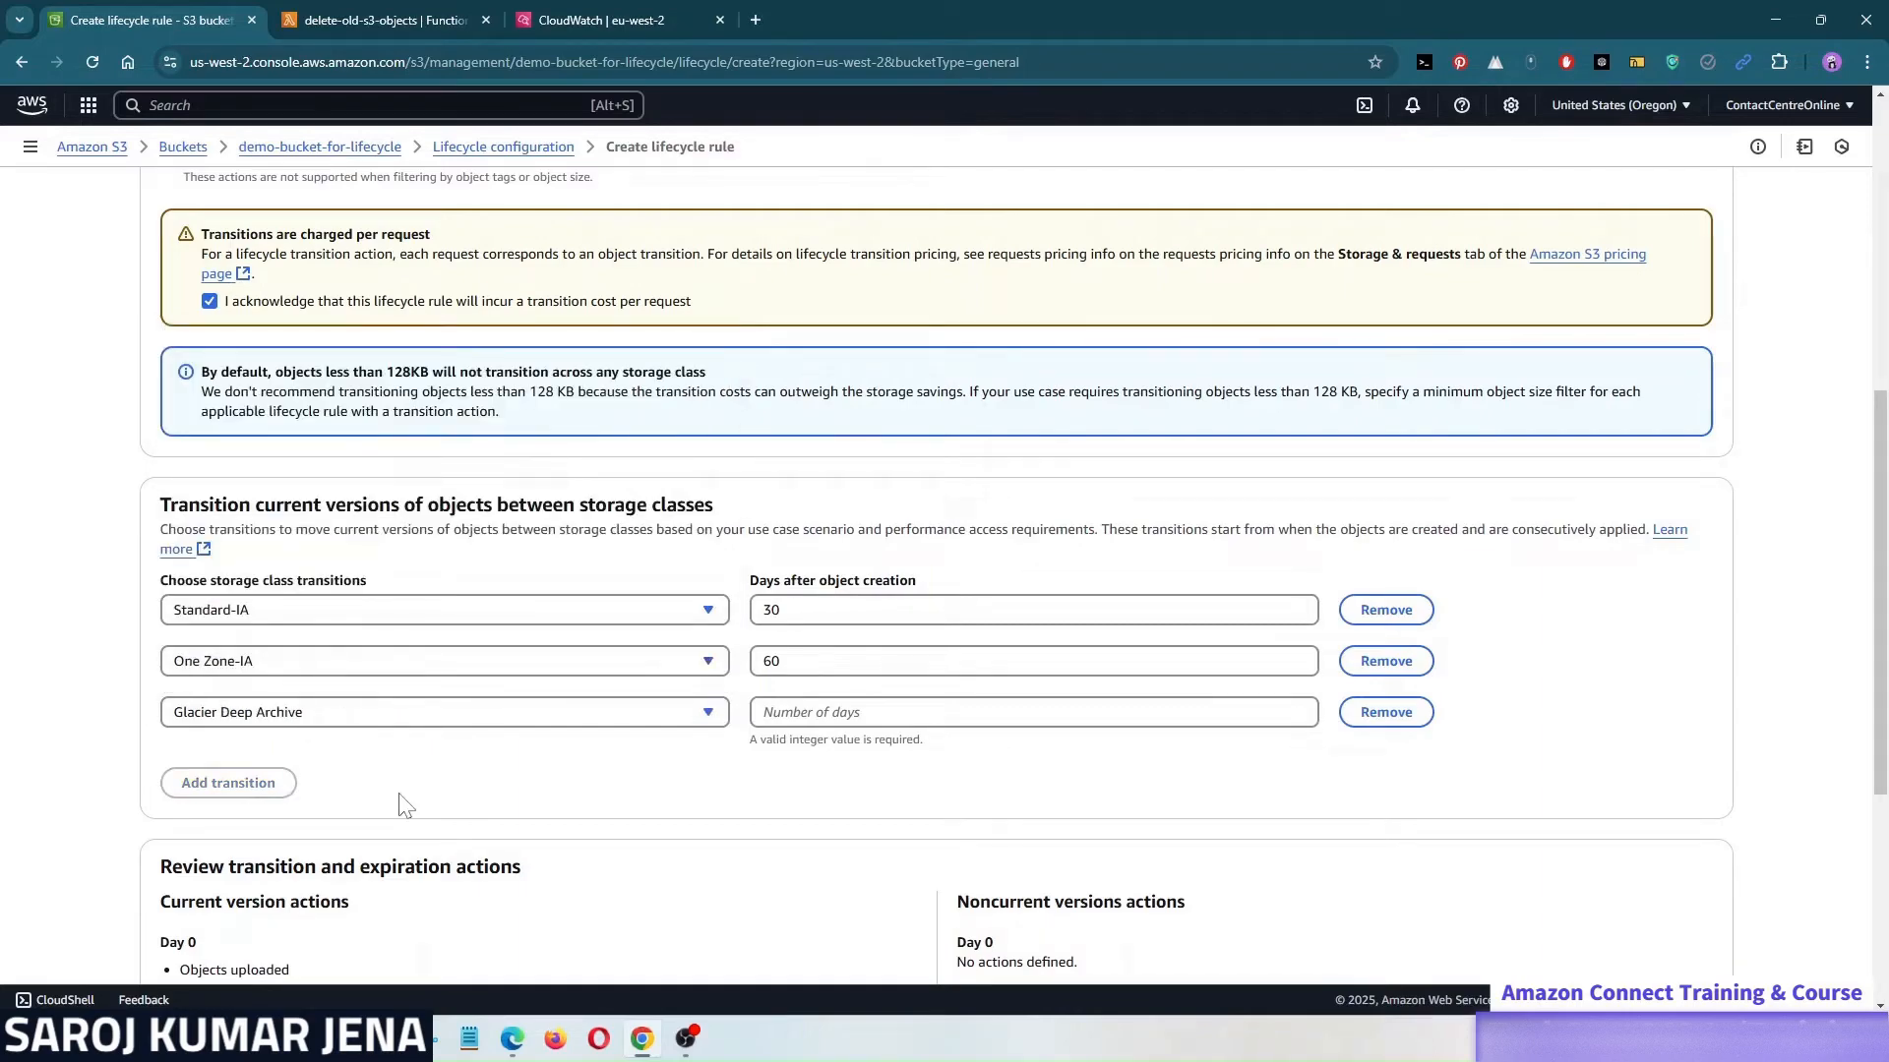
pyautogui.click(848, 712)
pyautogui.write('12')
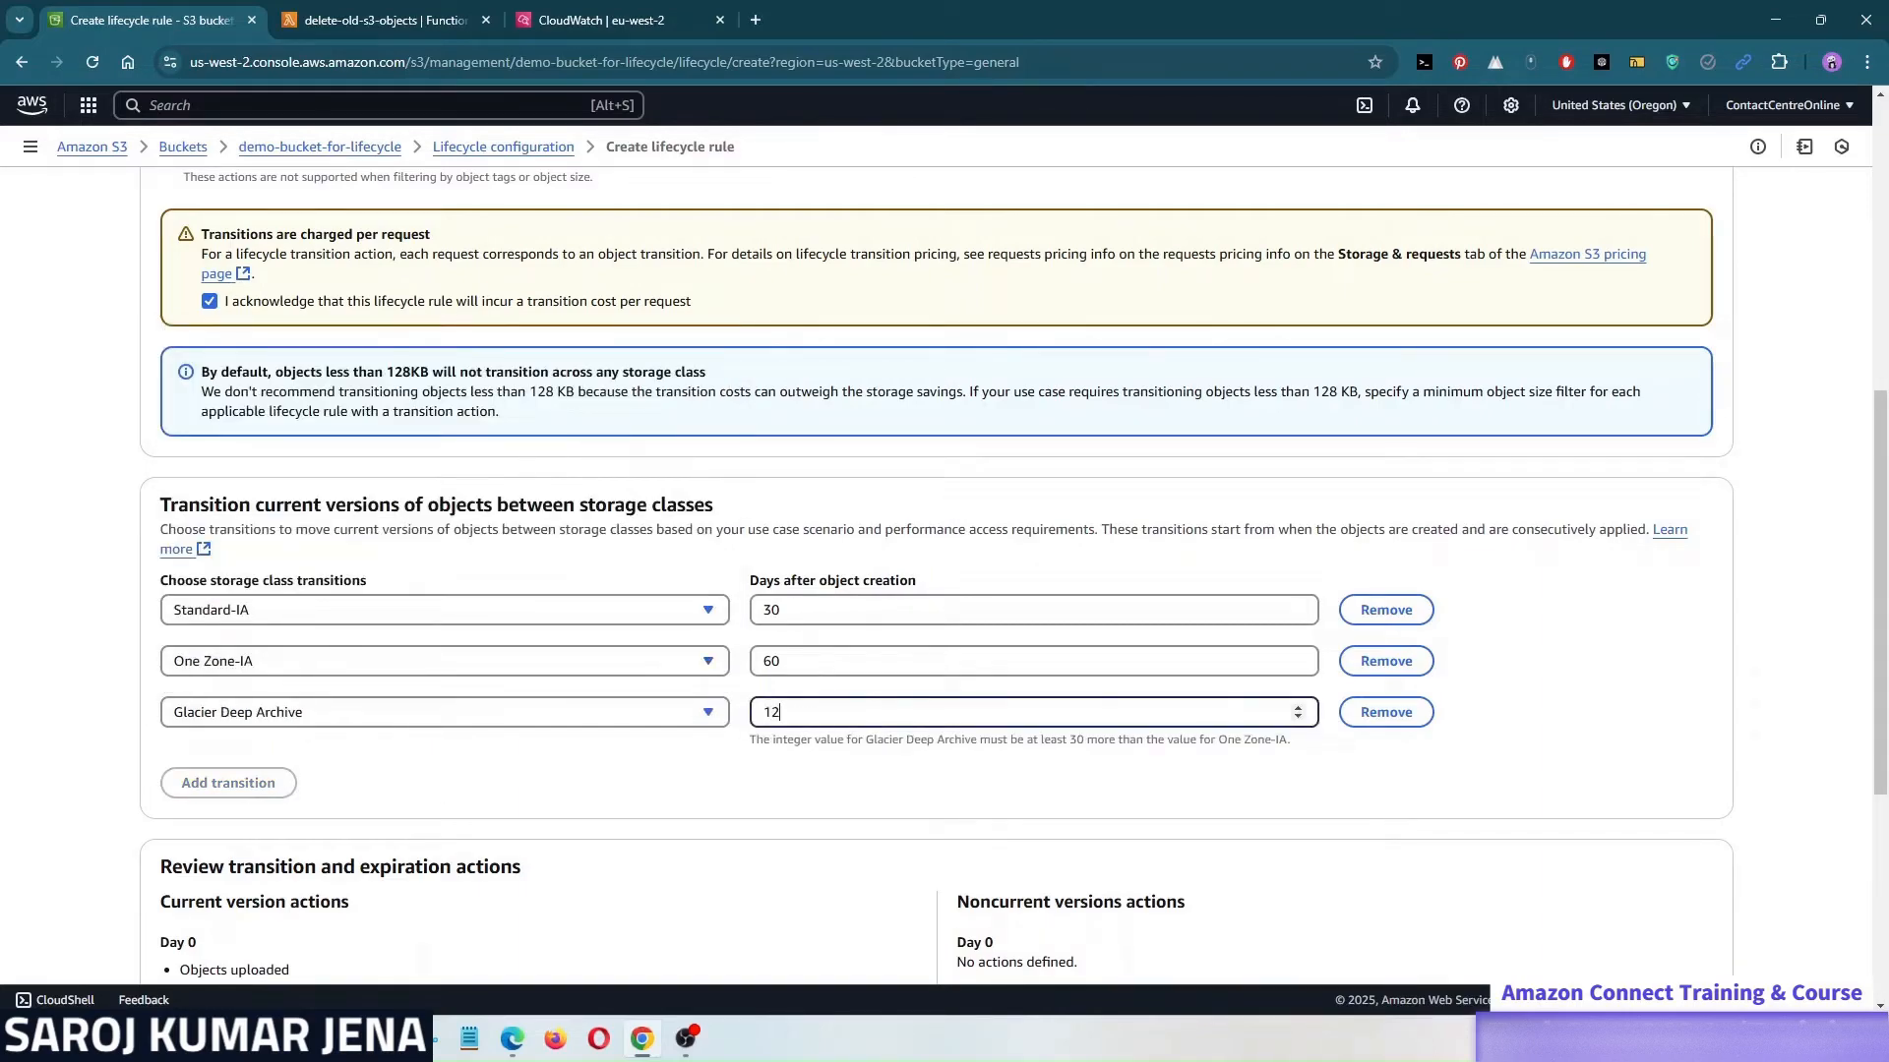
pyautogui.write('0')
pyautogui.click(800, 787)
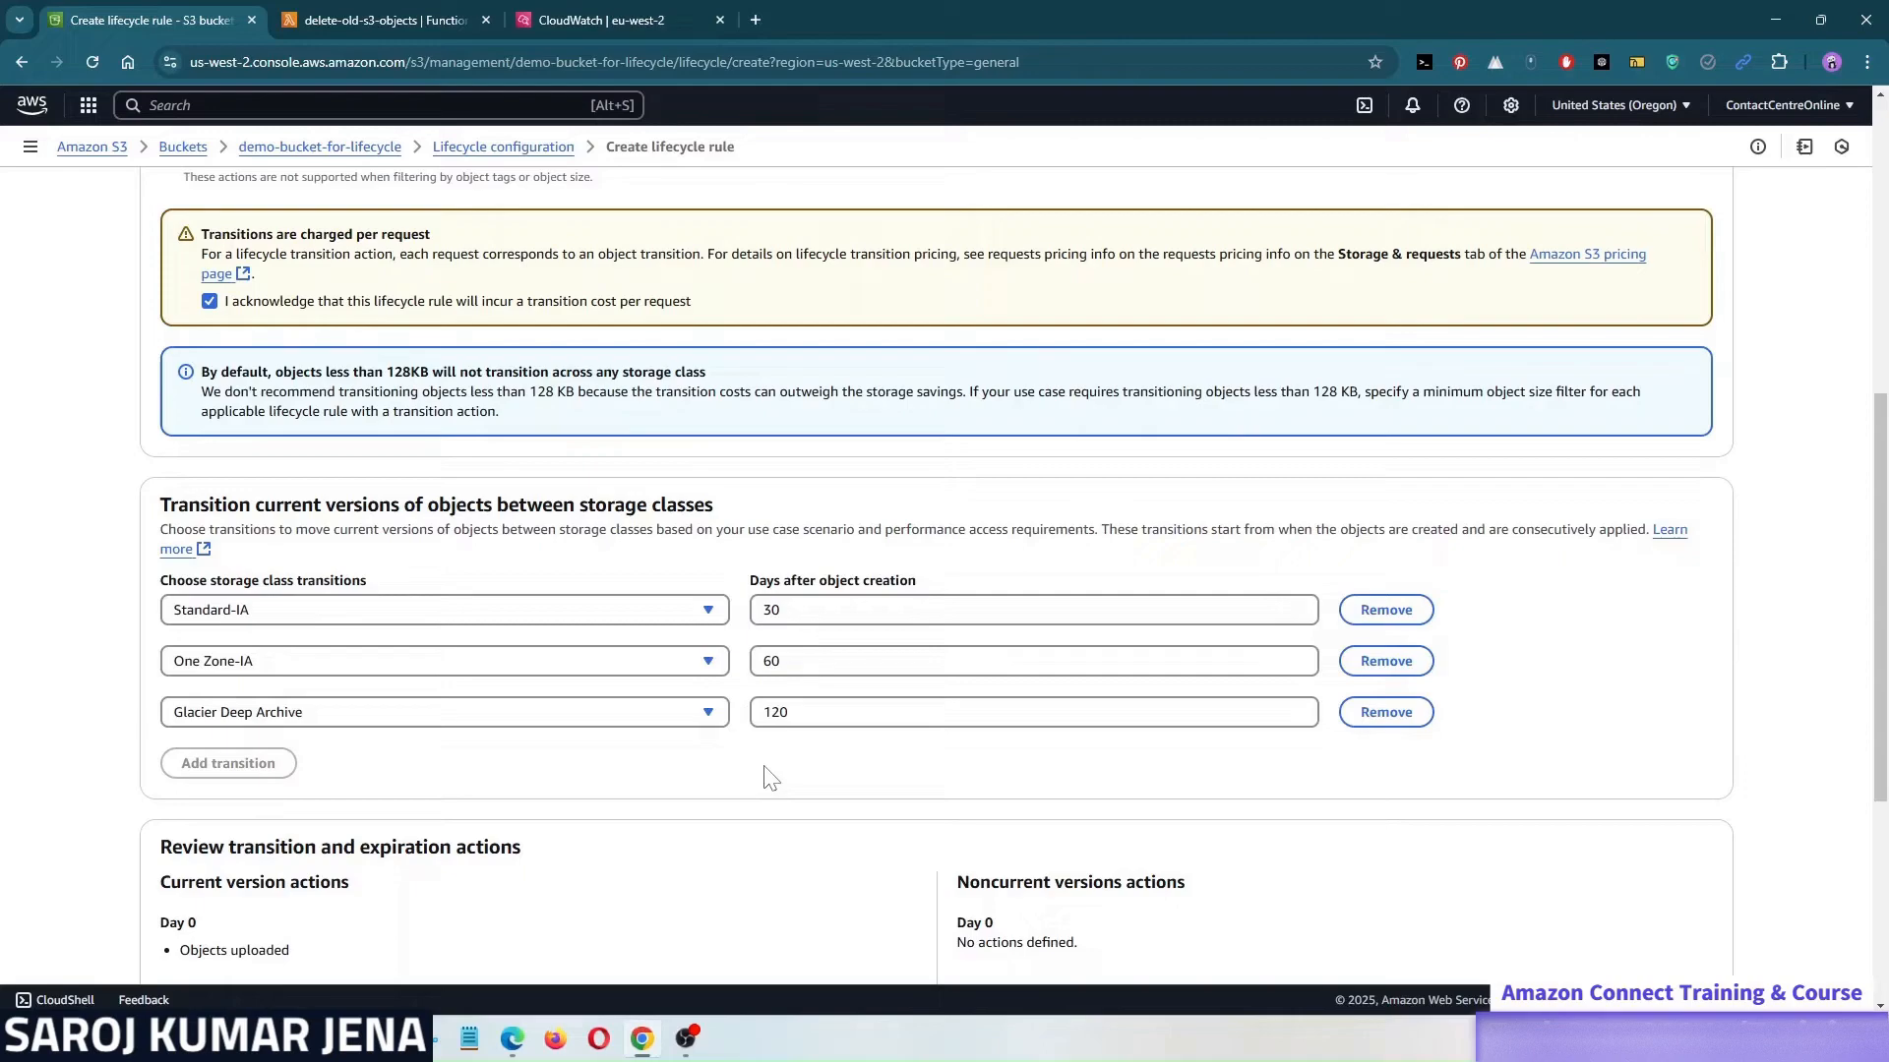
# - Review the current version actions timeline from upload through each scheduled storage class transition
pyautogui.scroll(-2, 610, 772)
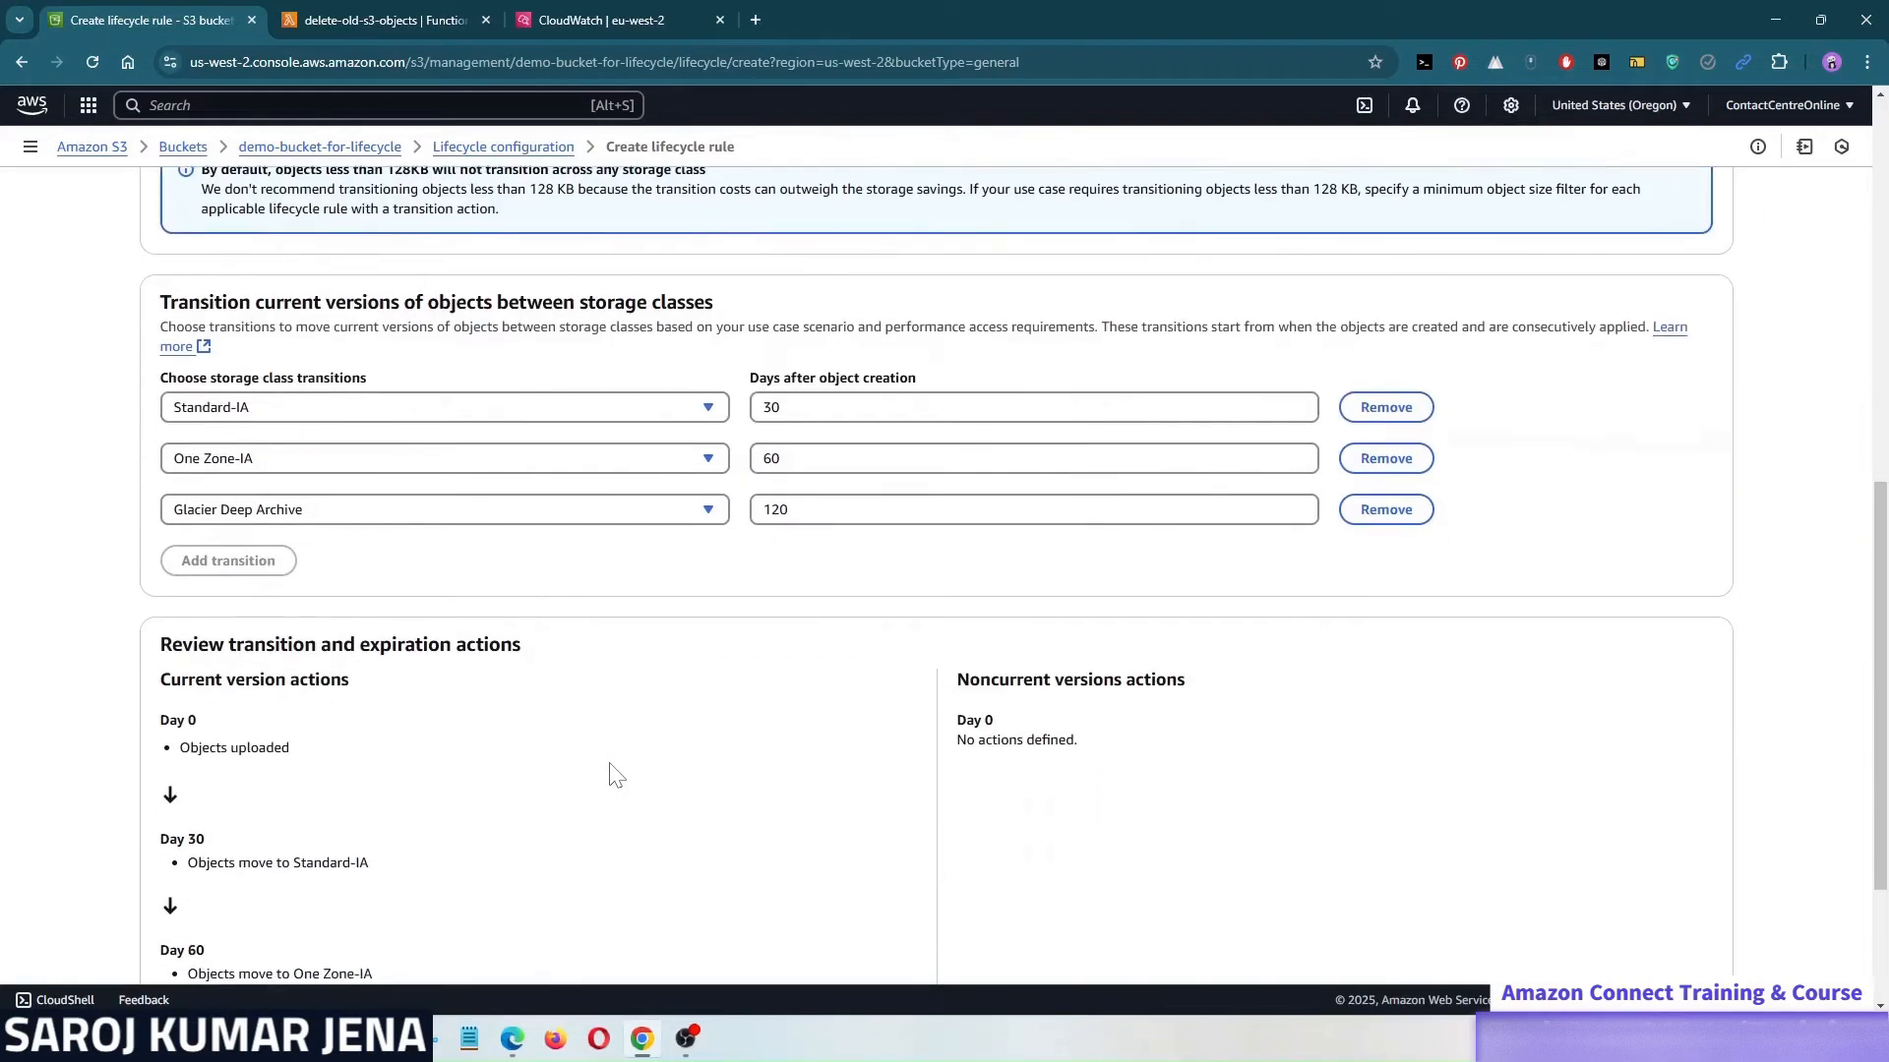
pyautogui.scroll(-2, 611, 771)
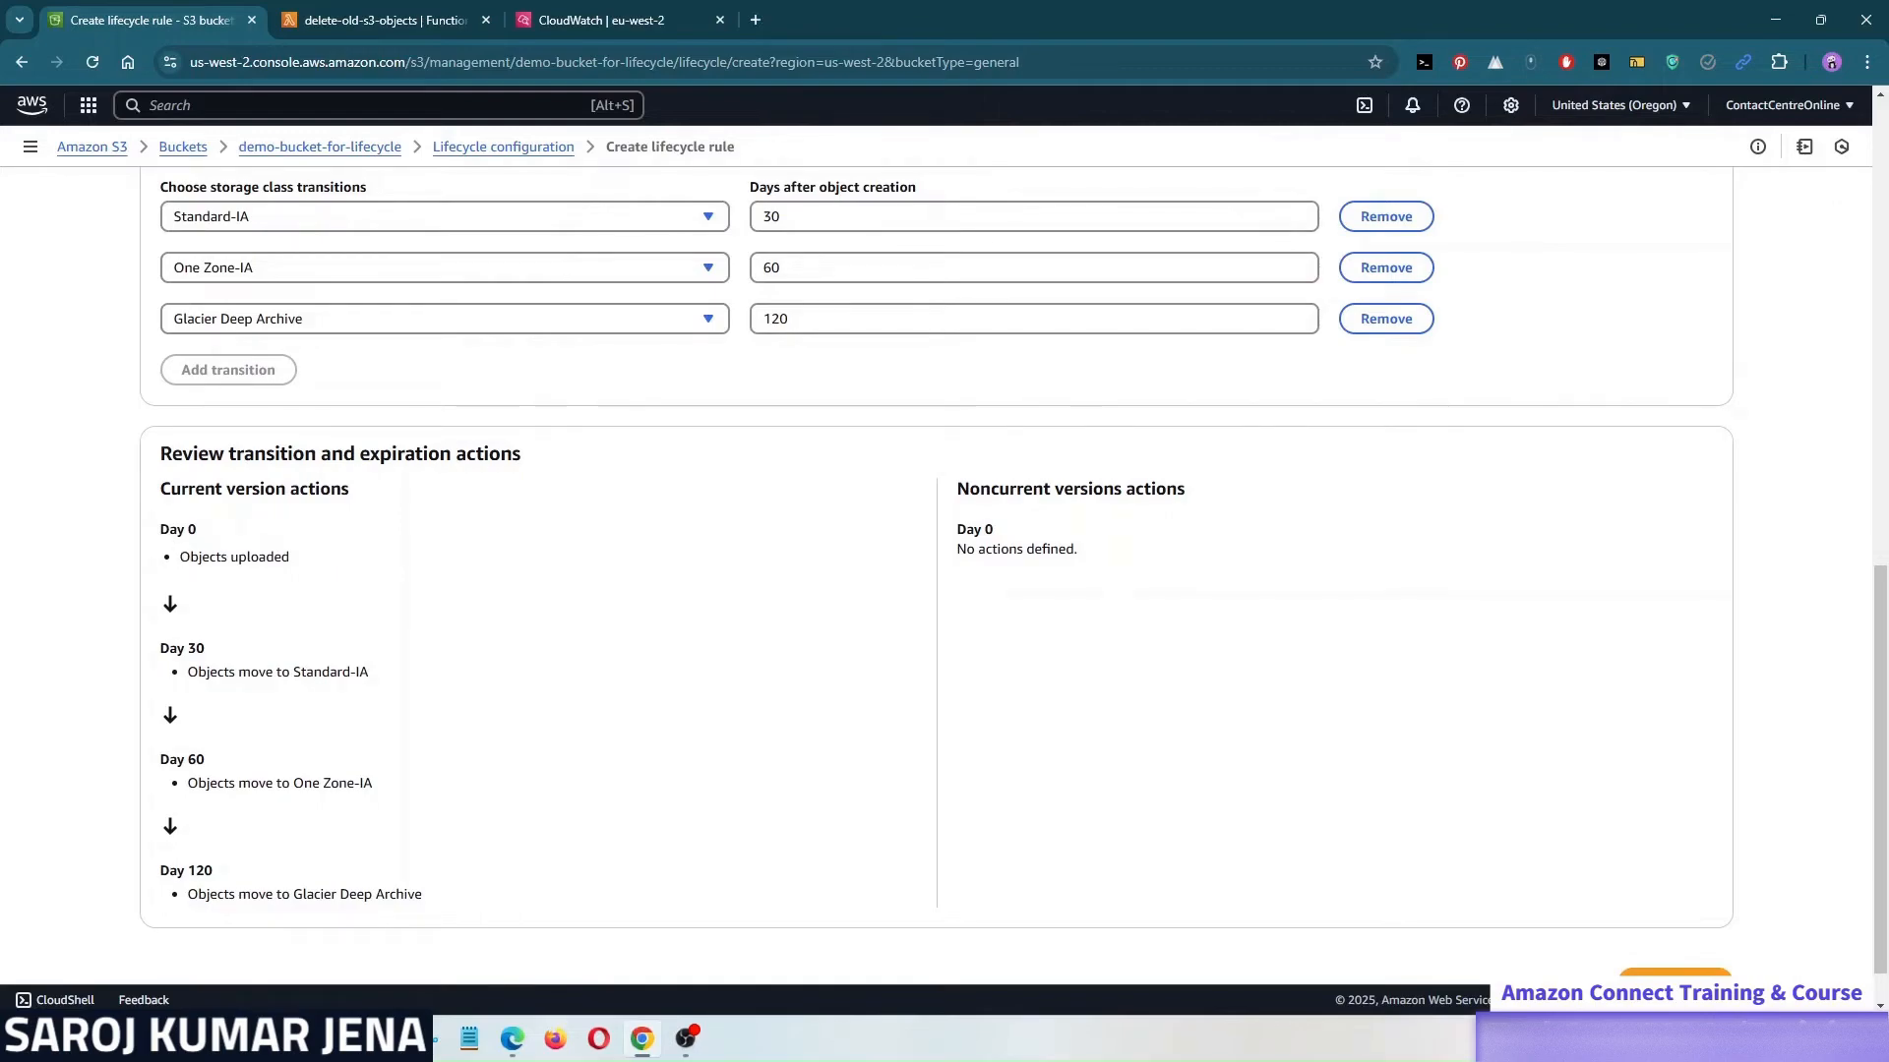
pyautogui.moveTo(159, 523); pyautogui.dragTo(300, 563)
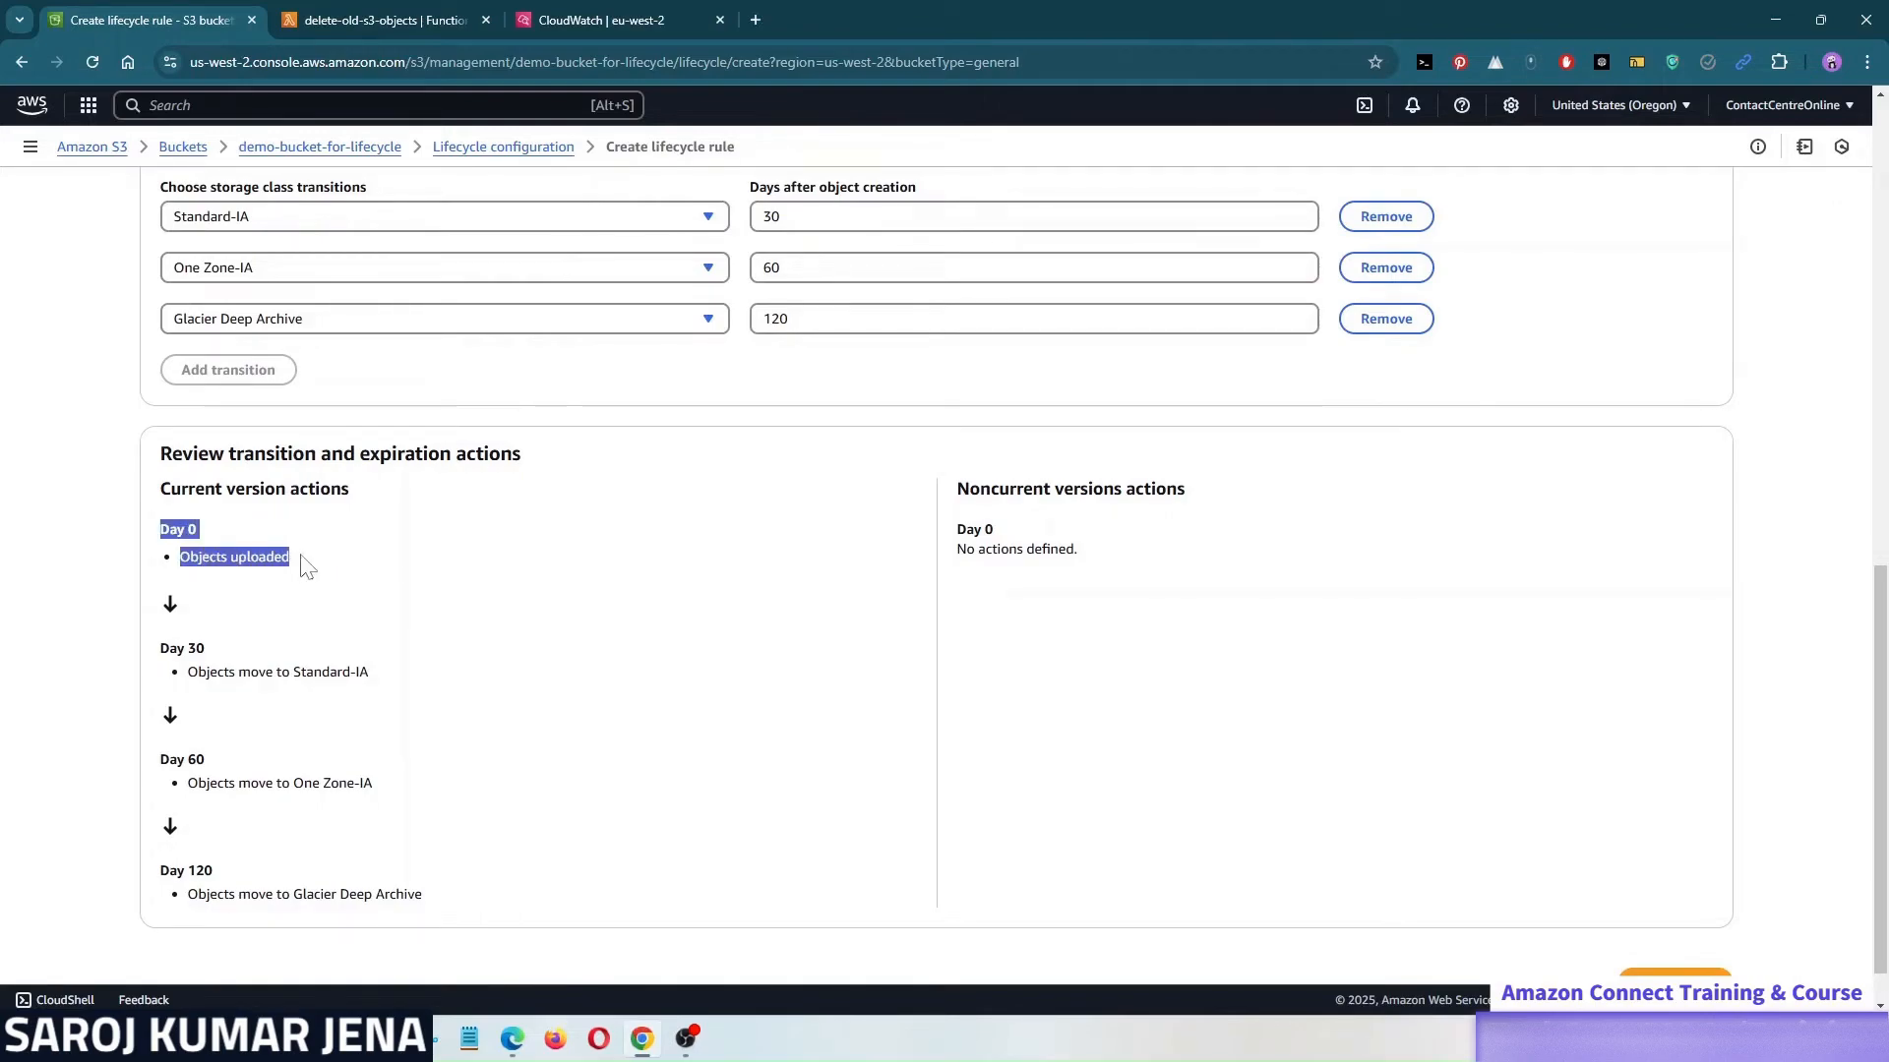
pyautogui.moveTo(160, 640); pyautogui.dragTo(374, 679)
pyautogui.moveTo(159, 752); pyautogui.dragTo(379, 792)
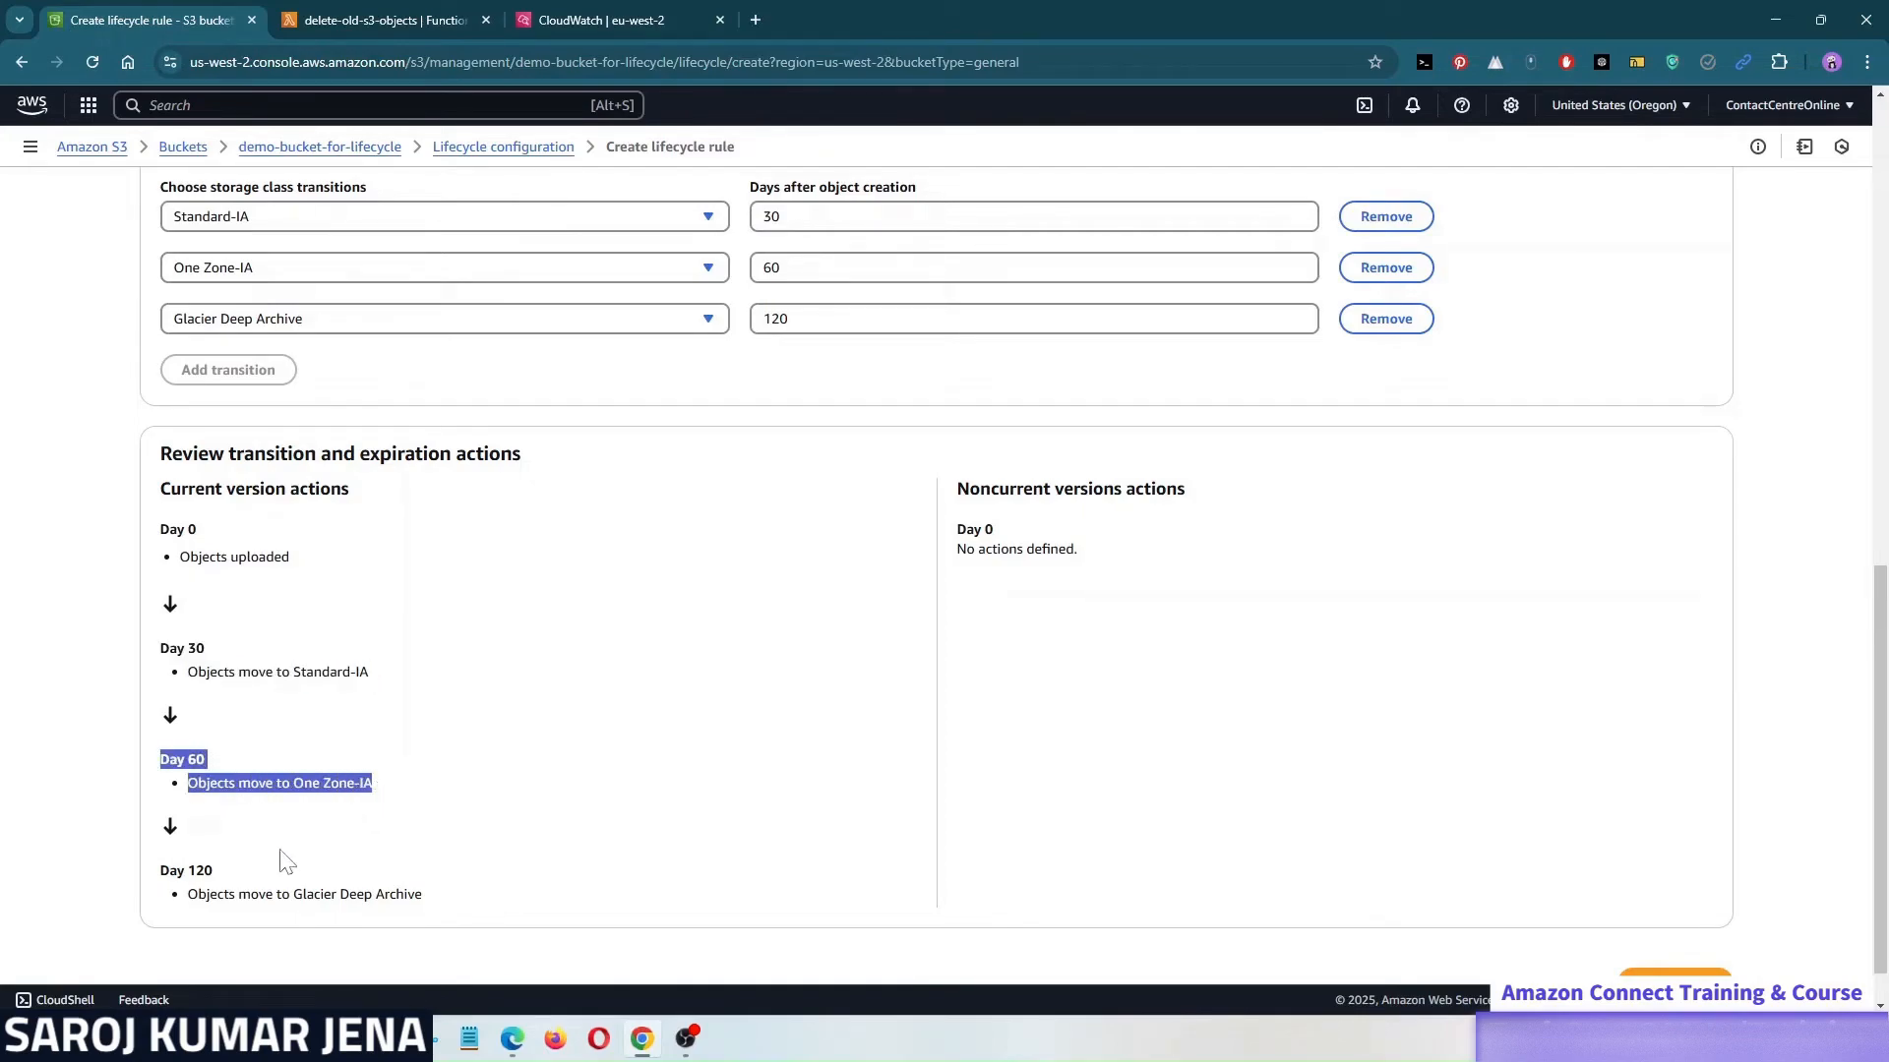
pyautogui.moveTo(159, 863); pyautogui.dragTo(434, 905)
pyautogui.click(533, 866)
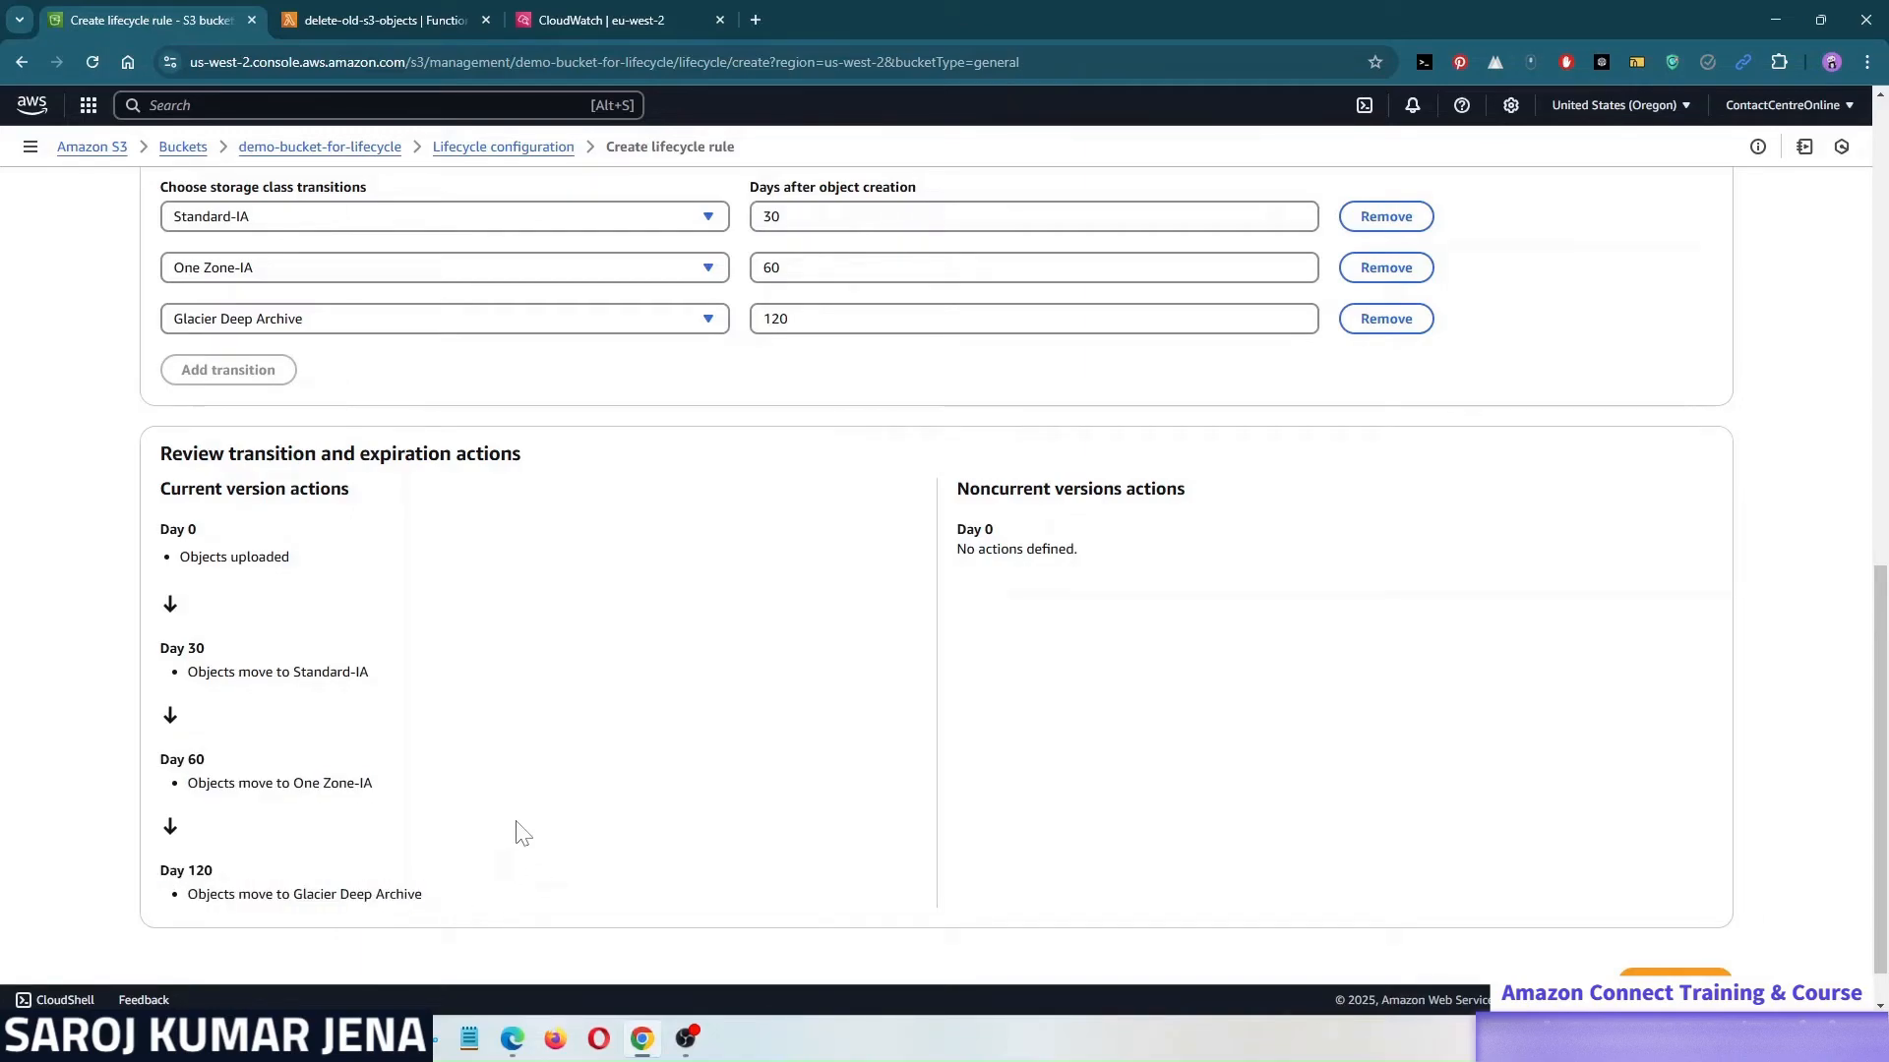
# - Replace the current version transition action with transitioning noncurrent versions between storage classes, and acknowledge the transition cost per request
pyautogui.scroll(7, 521, 834)
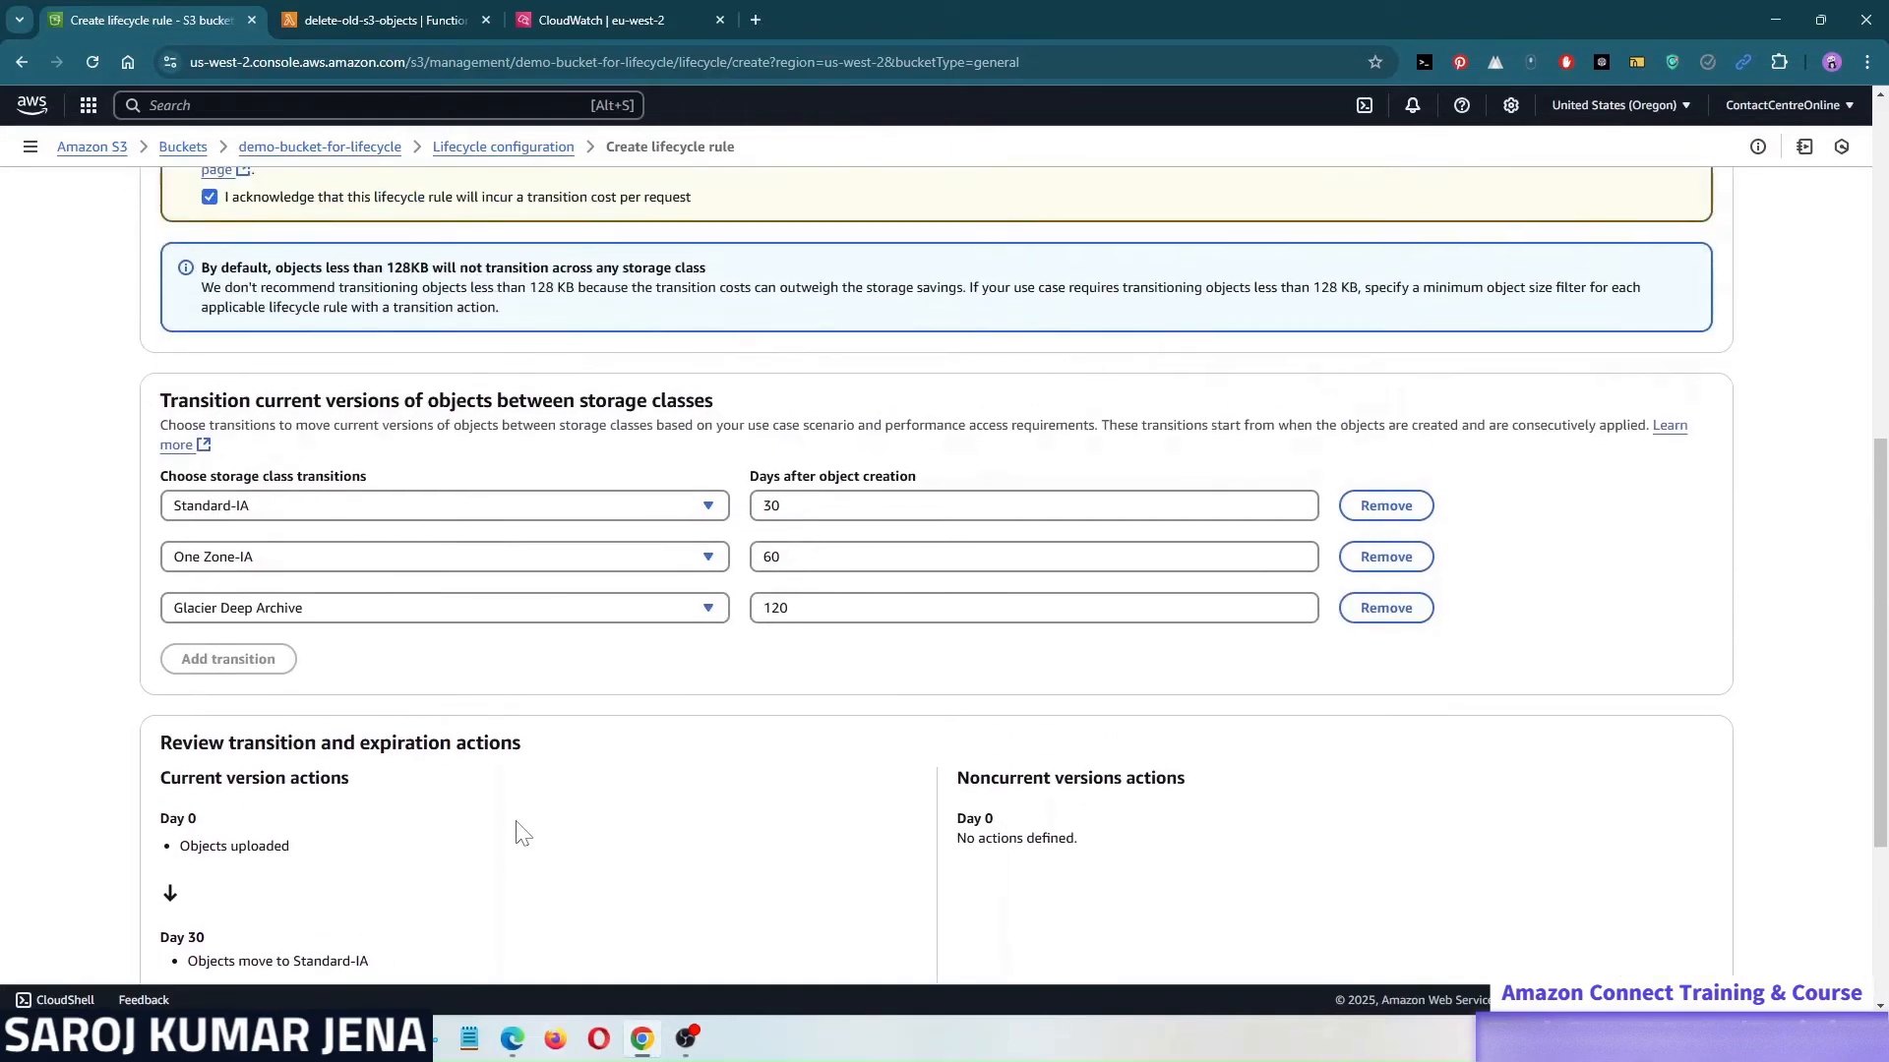
pyautogui.scroll(1, 521, 834)
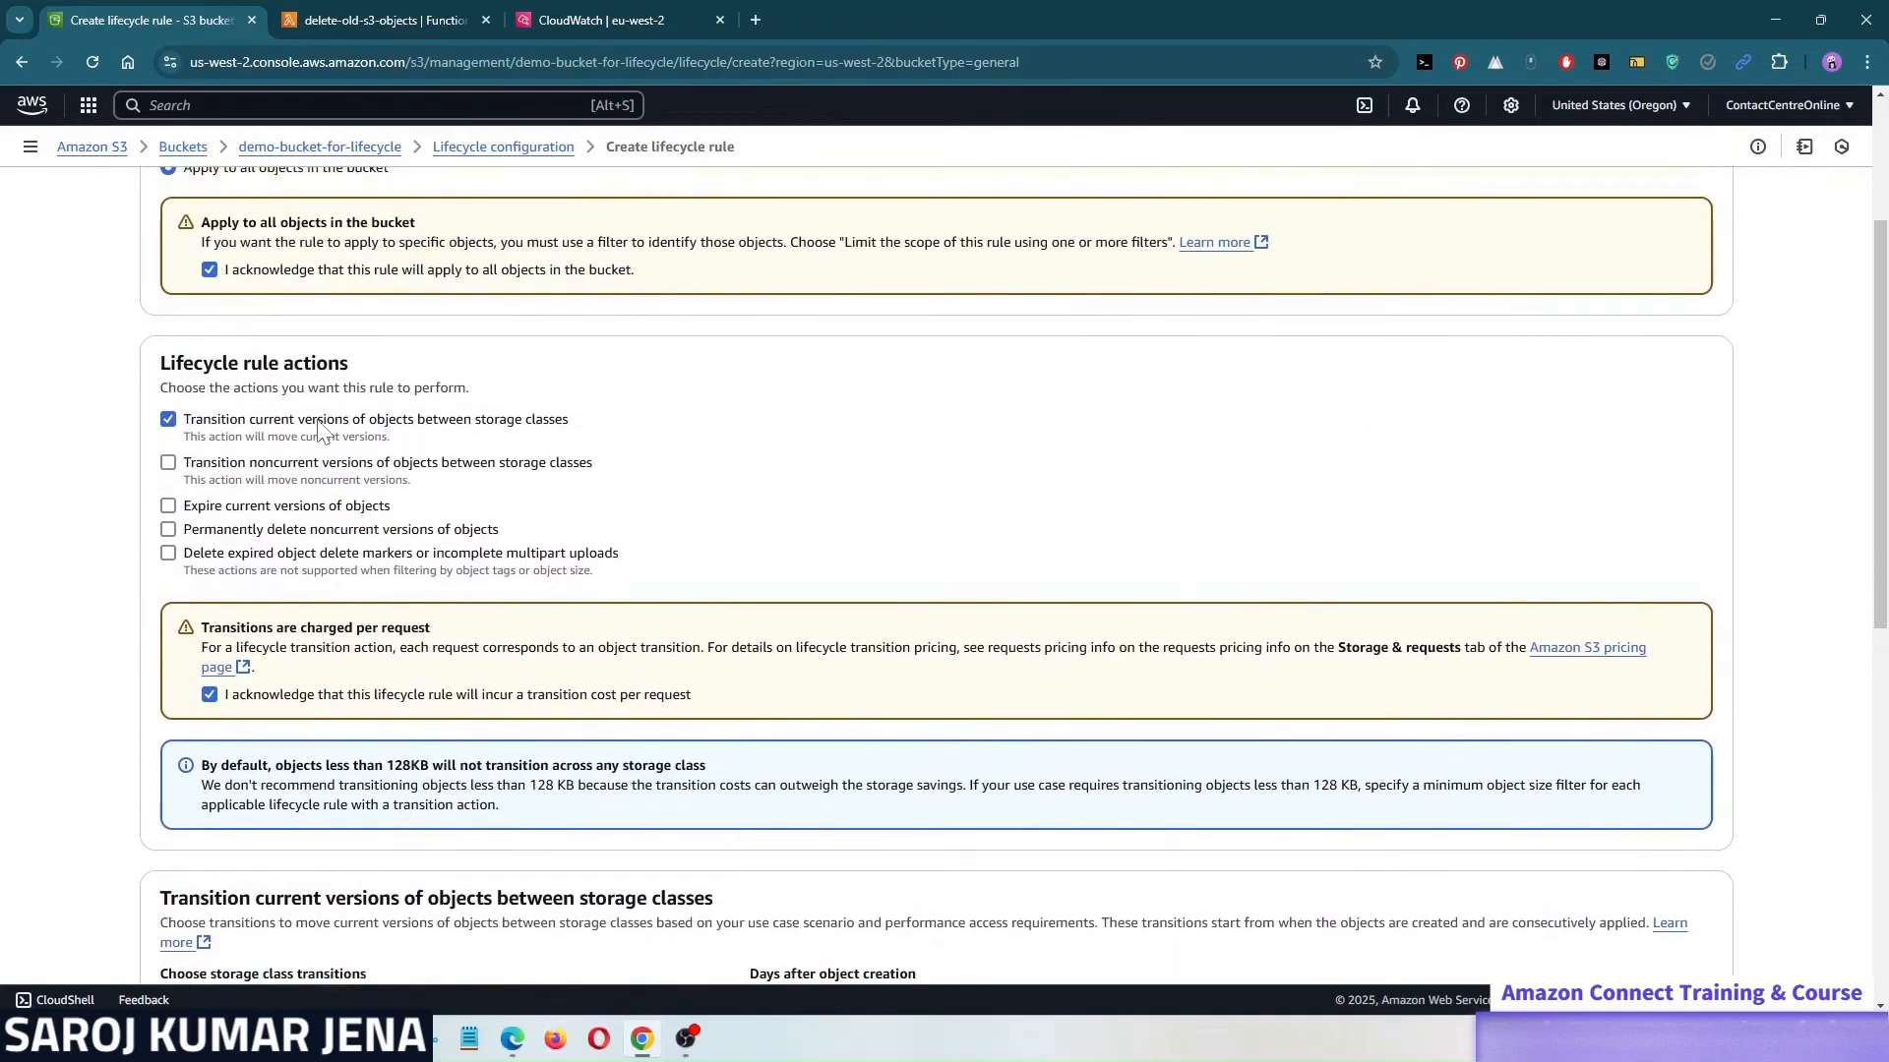
pyautogui.click(168, 421)
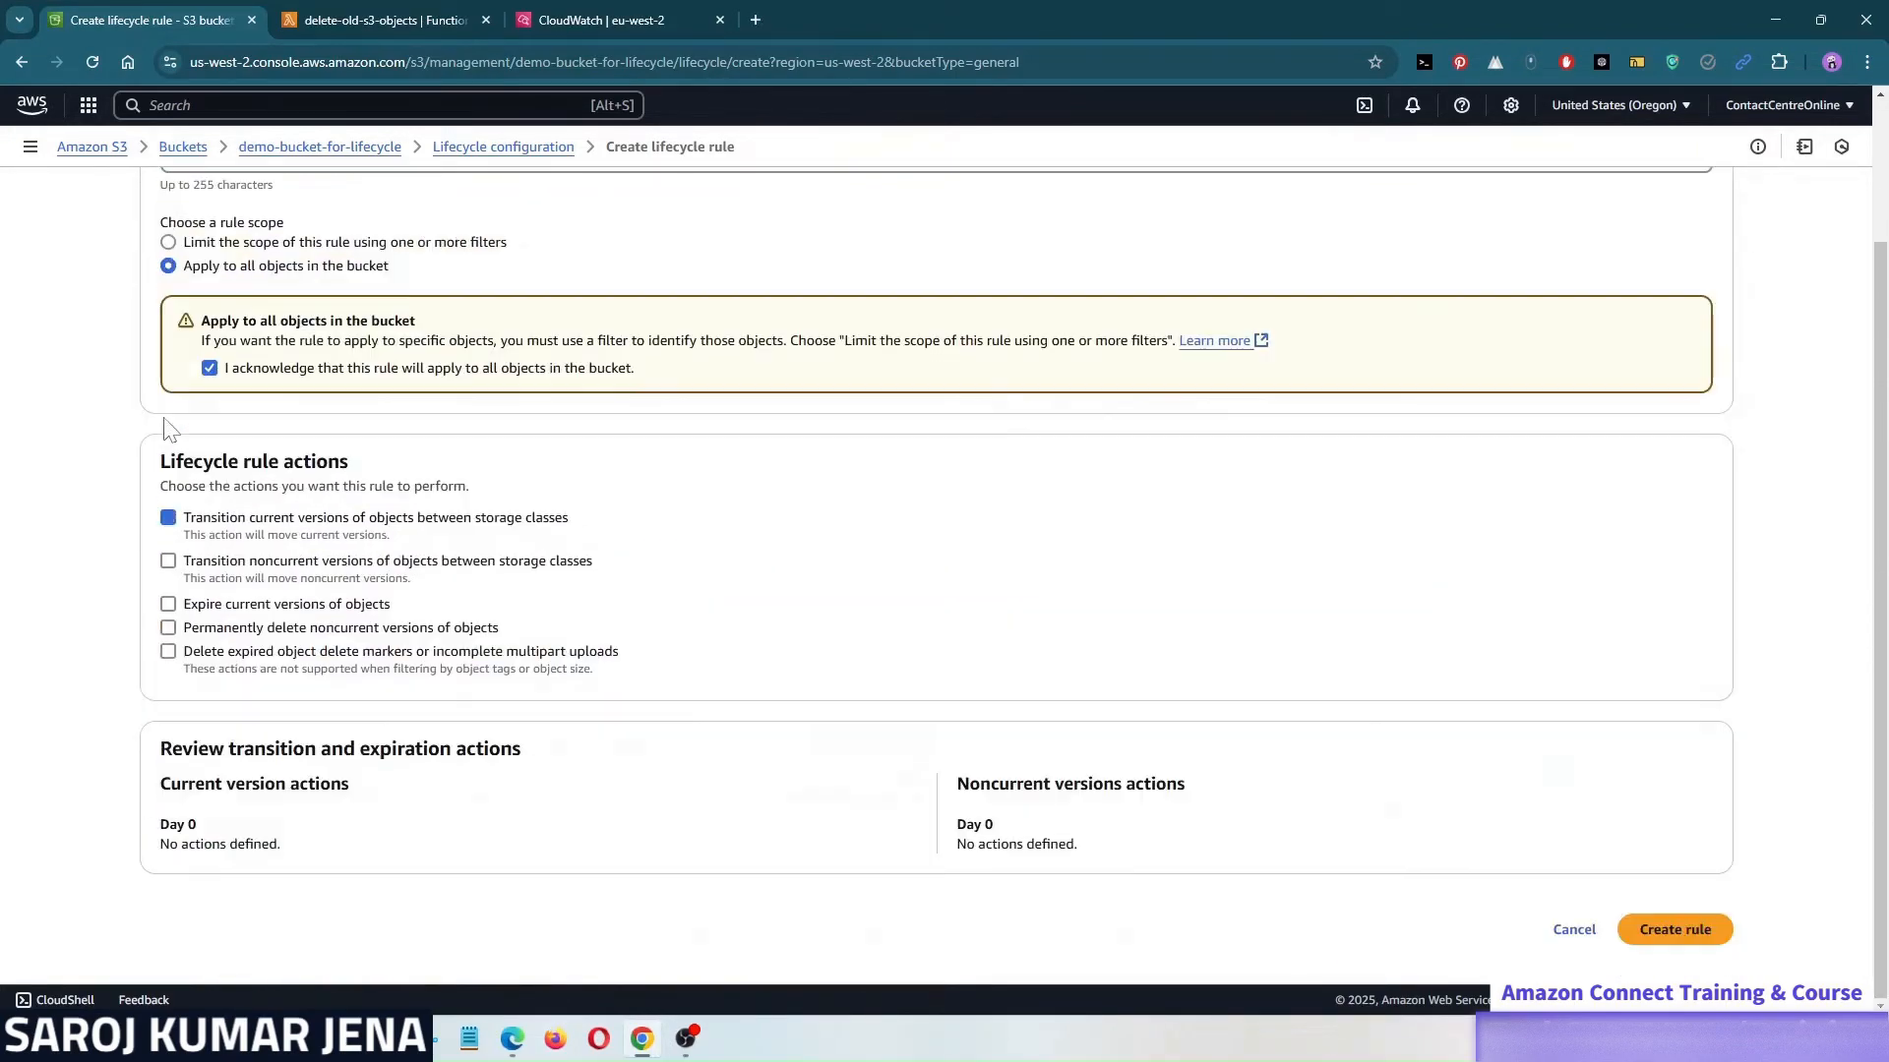
pyautogui.click(168, 561)
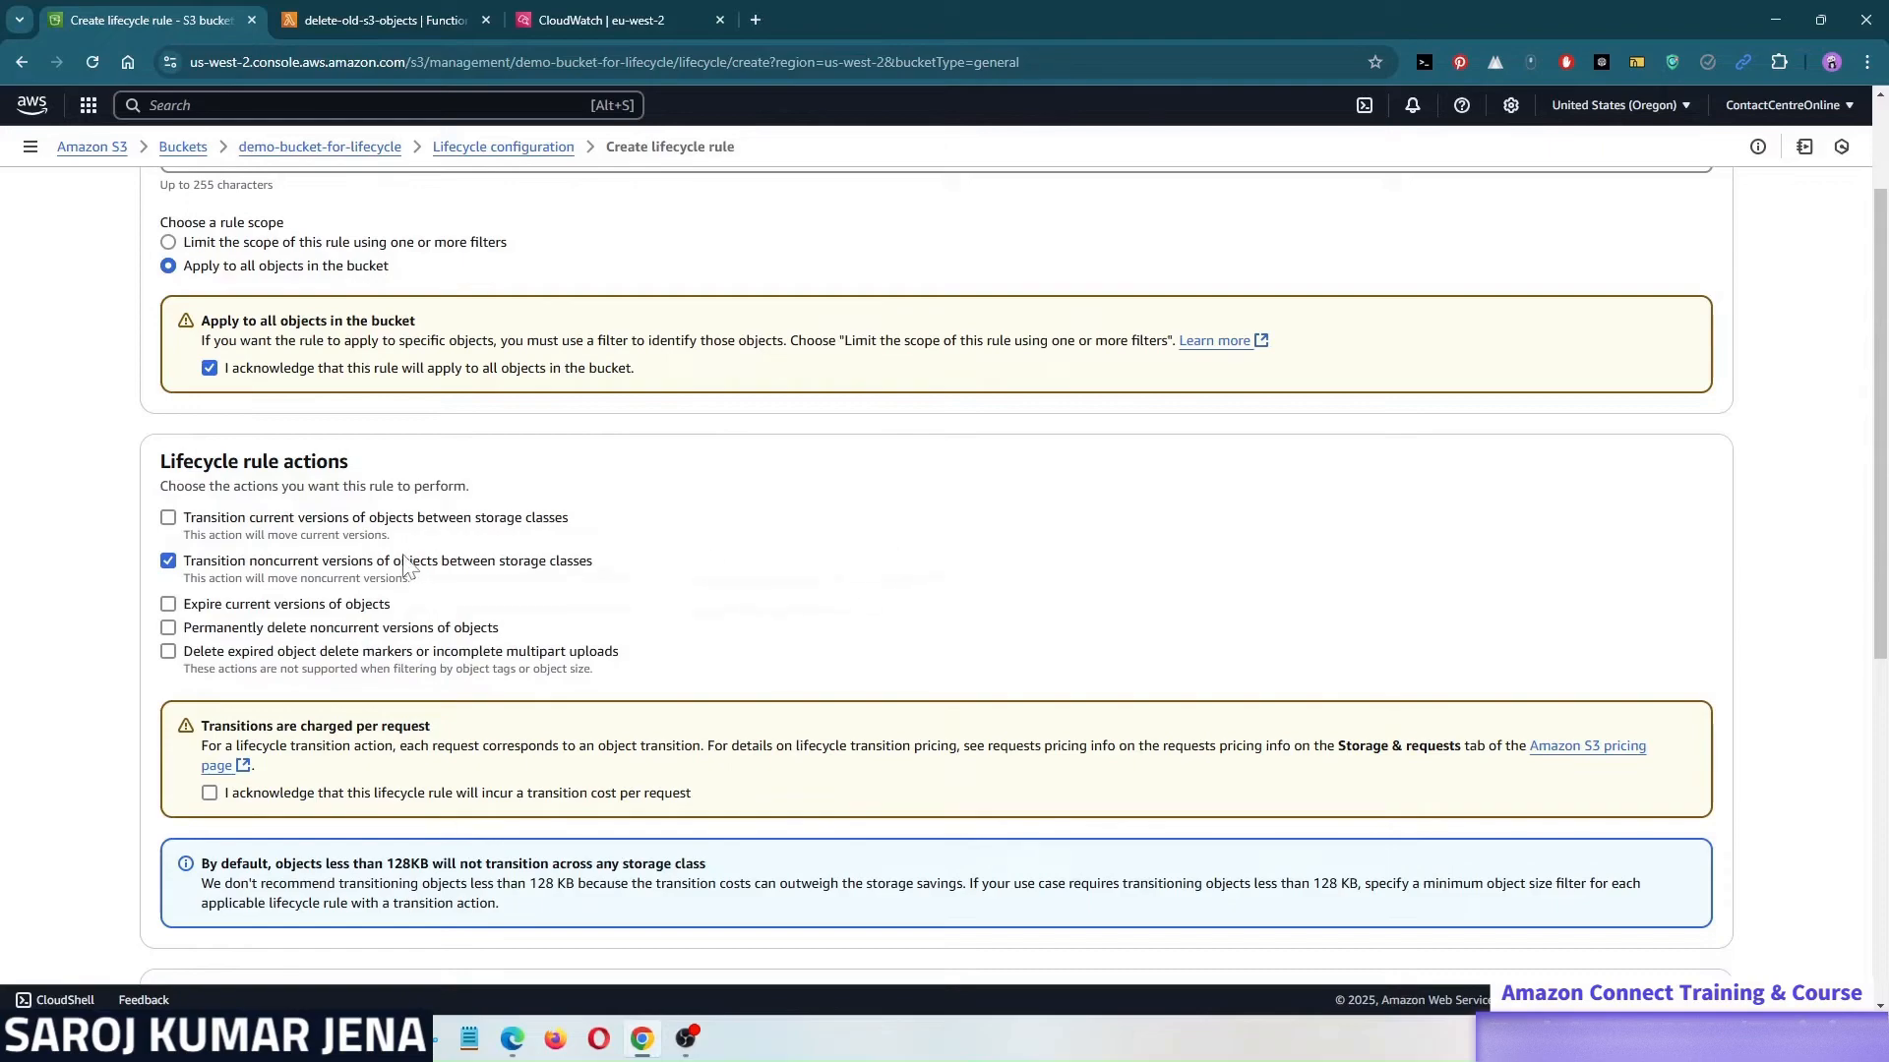
pyautogui.scroll(-2, 382, 587)
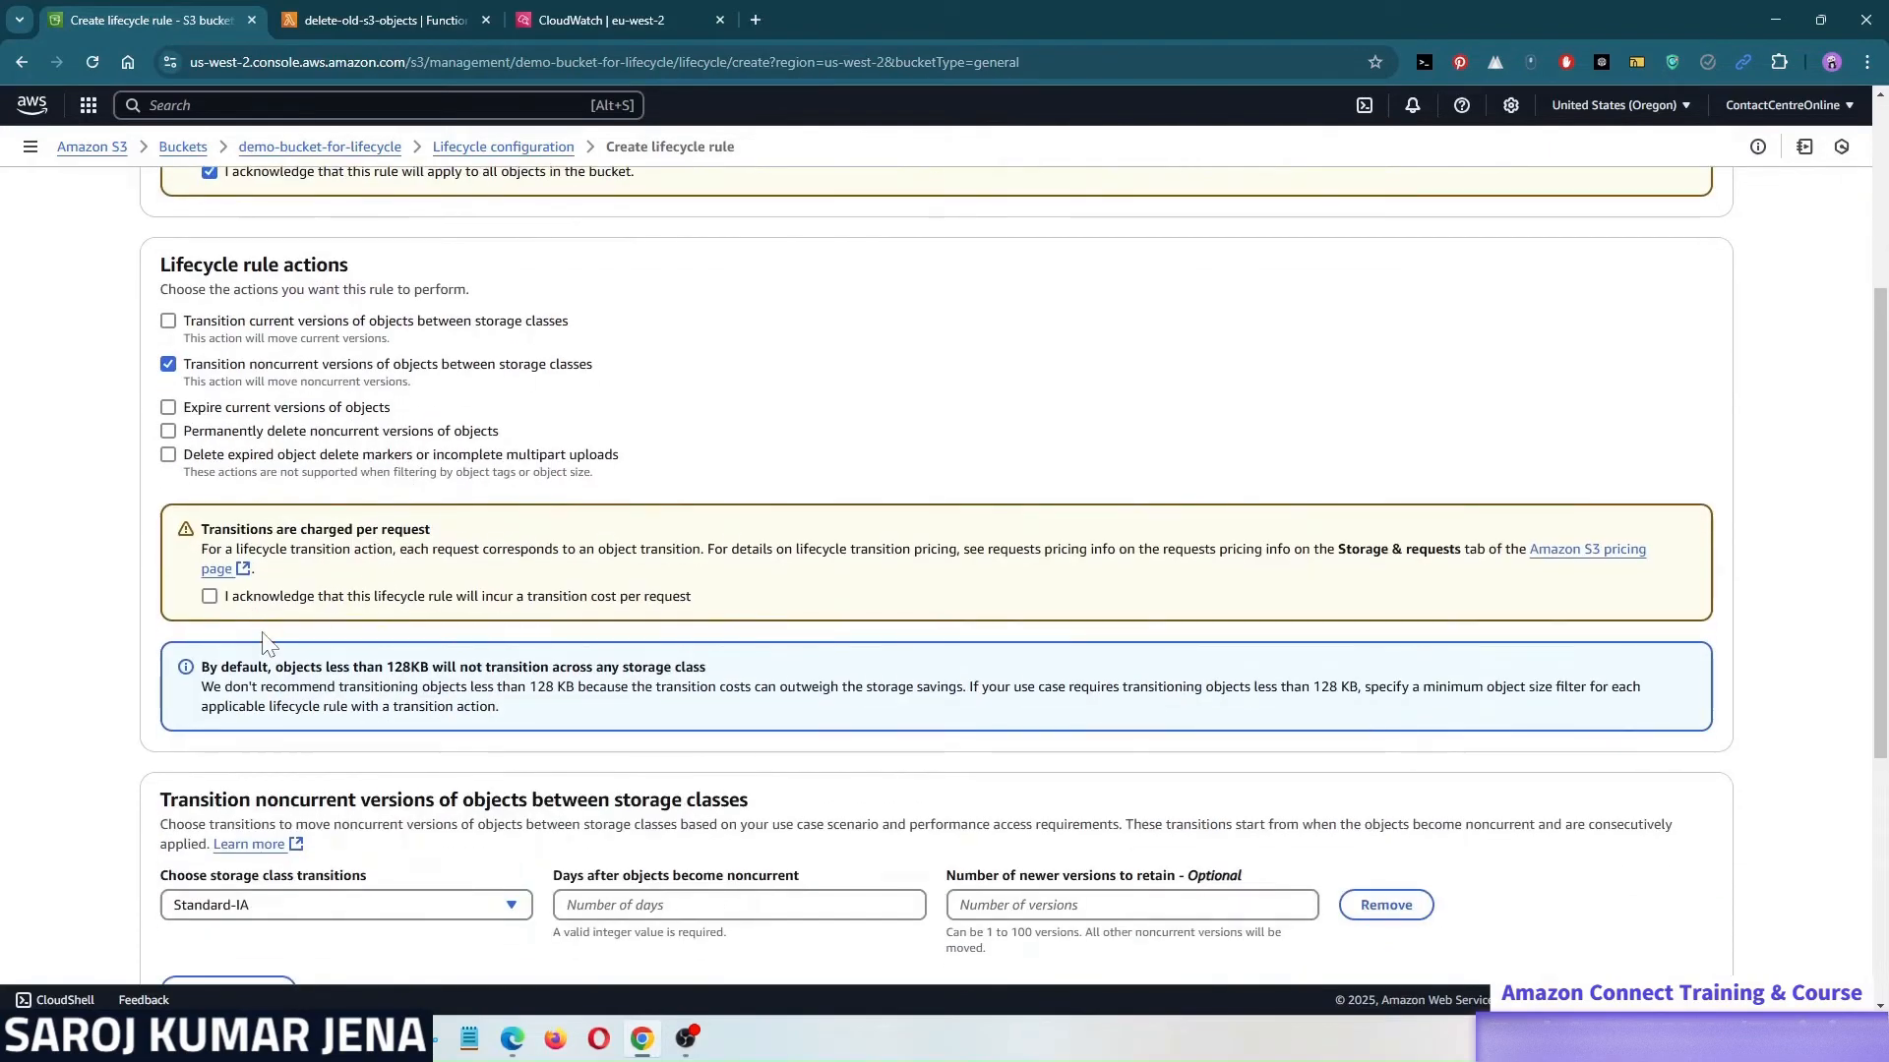
pyautogui.click(209, 597)
# - Set the noncurrent version transition to Standard-IA at 30 days after objects become noncurrent, leaving the number of newer versions to retain empty
pyautogui.scroll(-4, 318, 581)
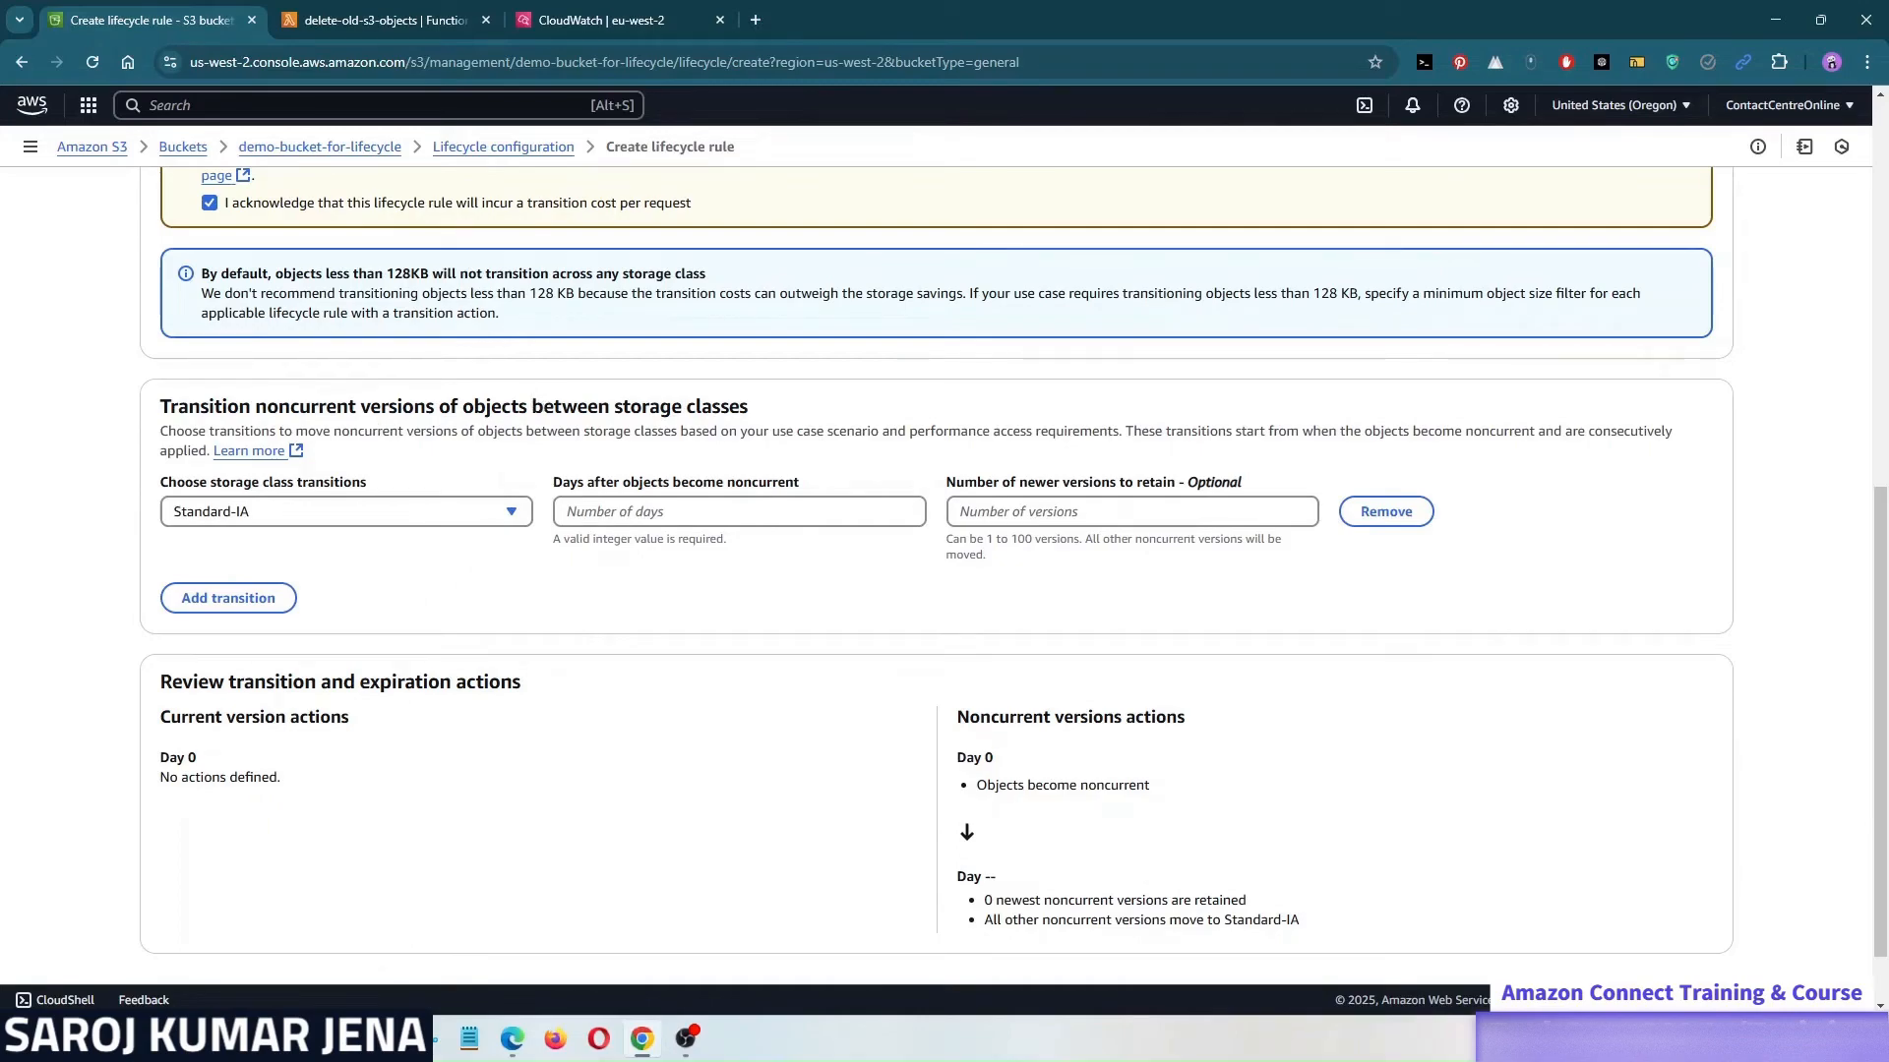
pyautogui.click(433, 516)
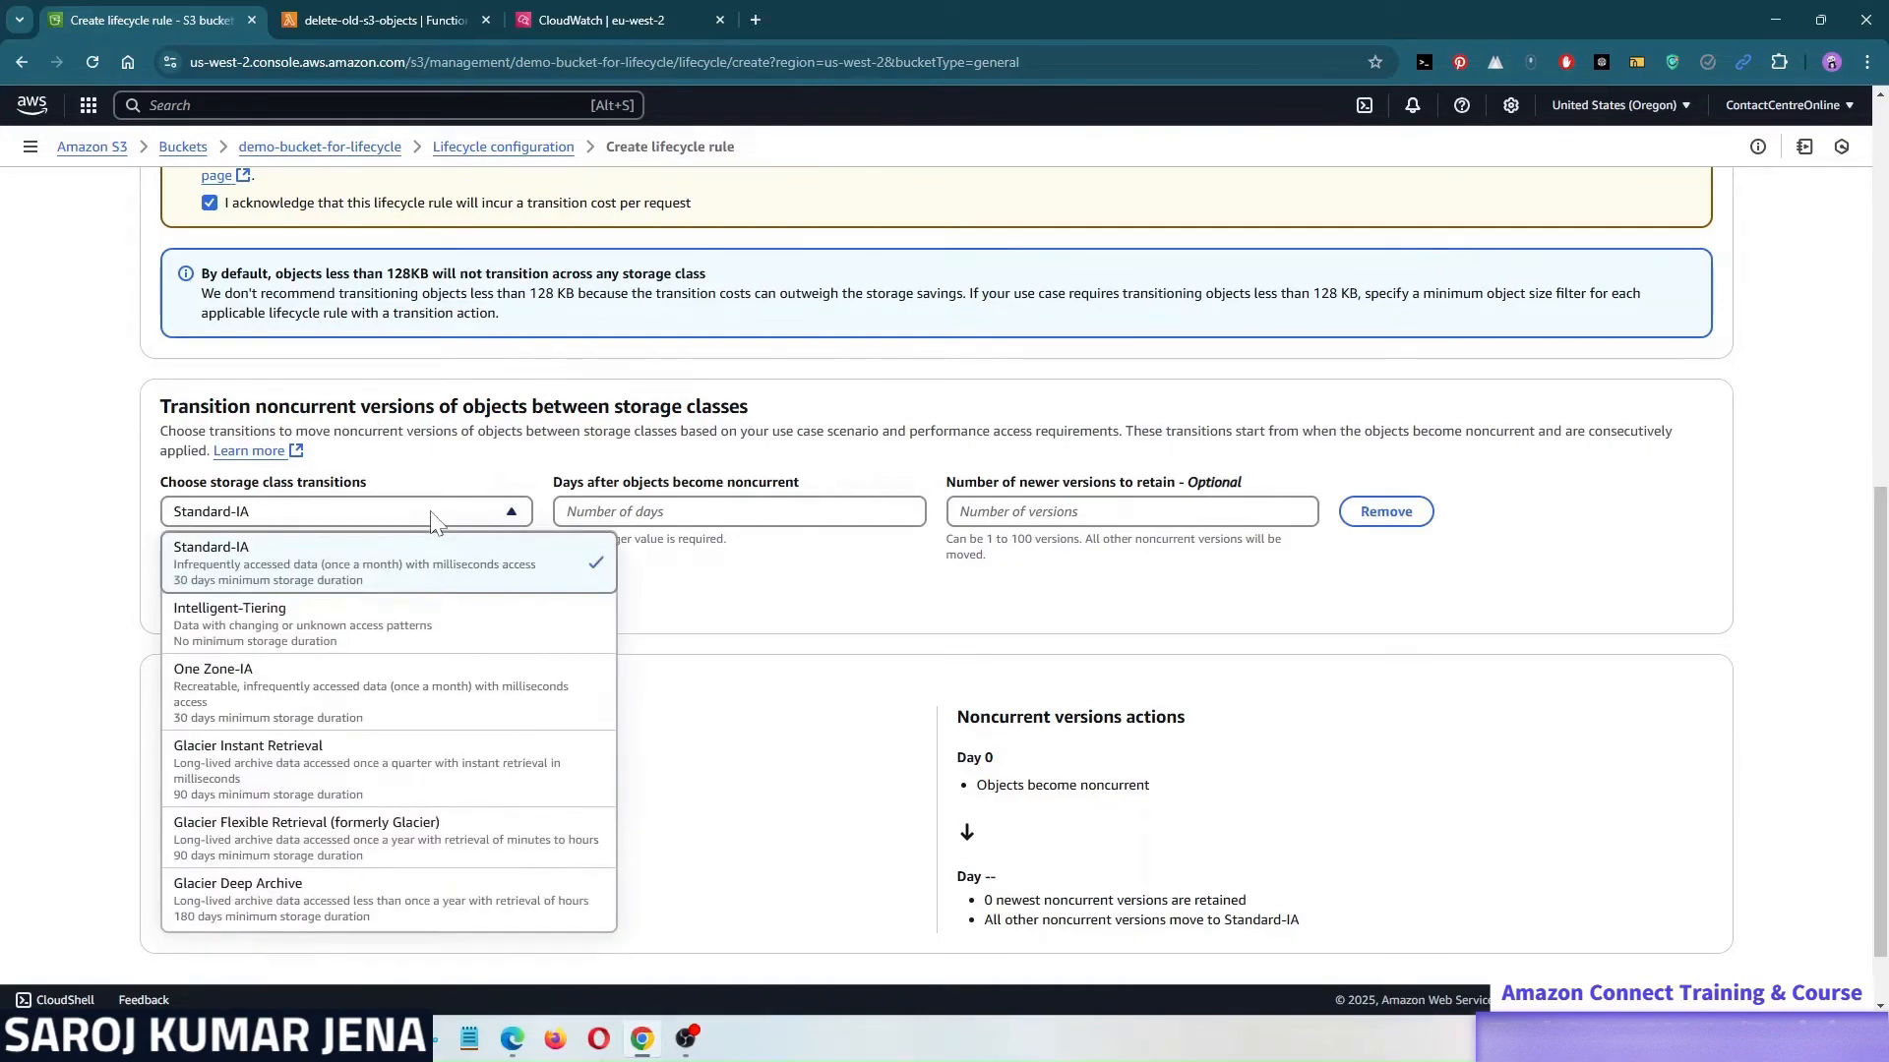
pyautogui.click(417, 562)
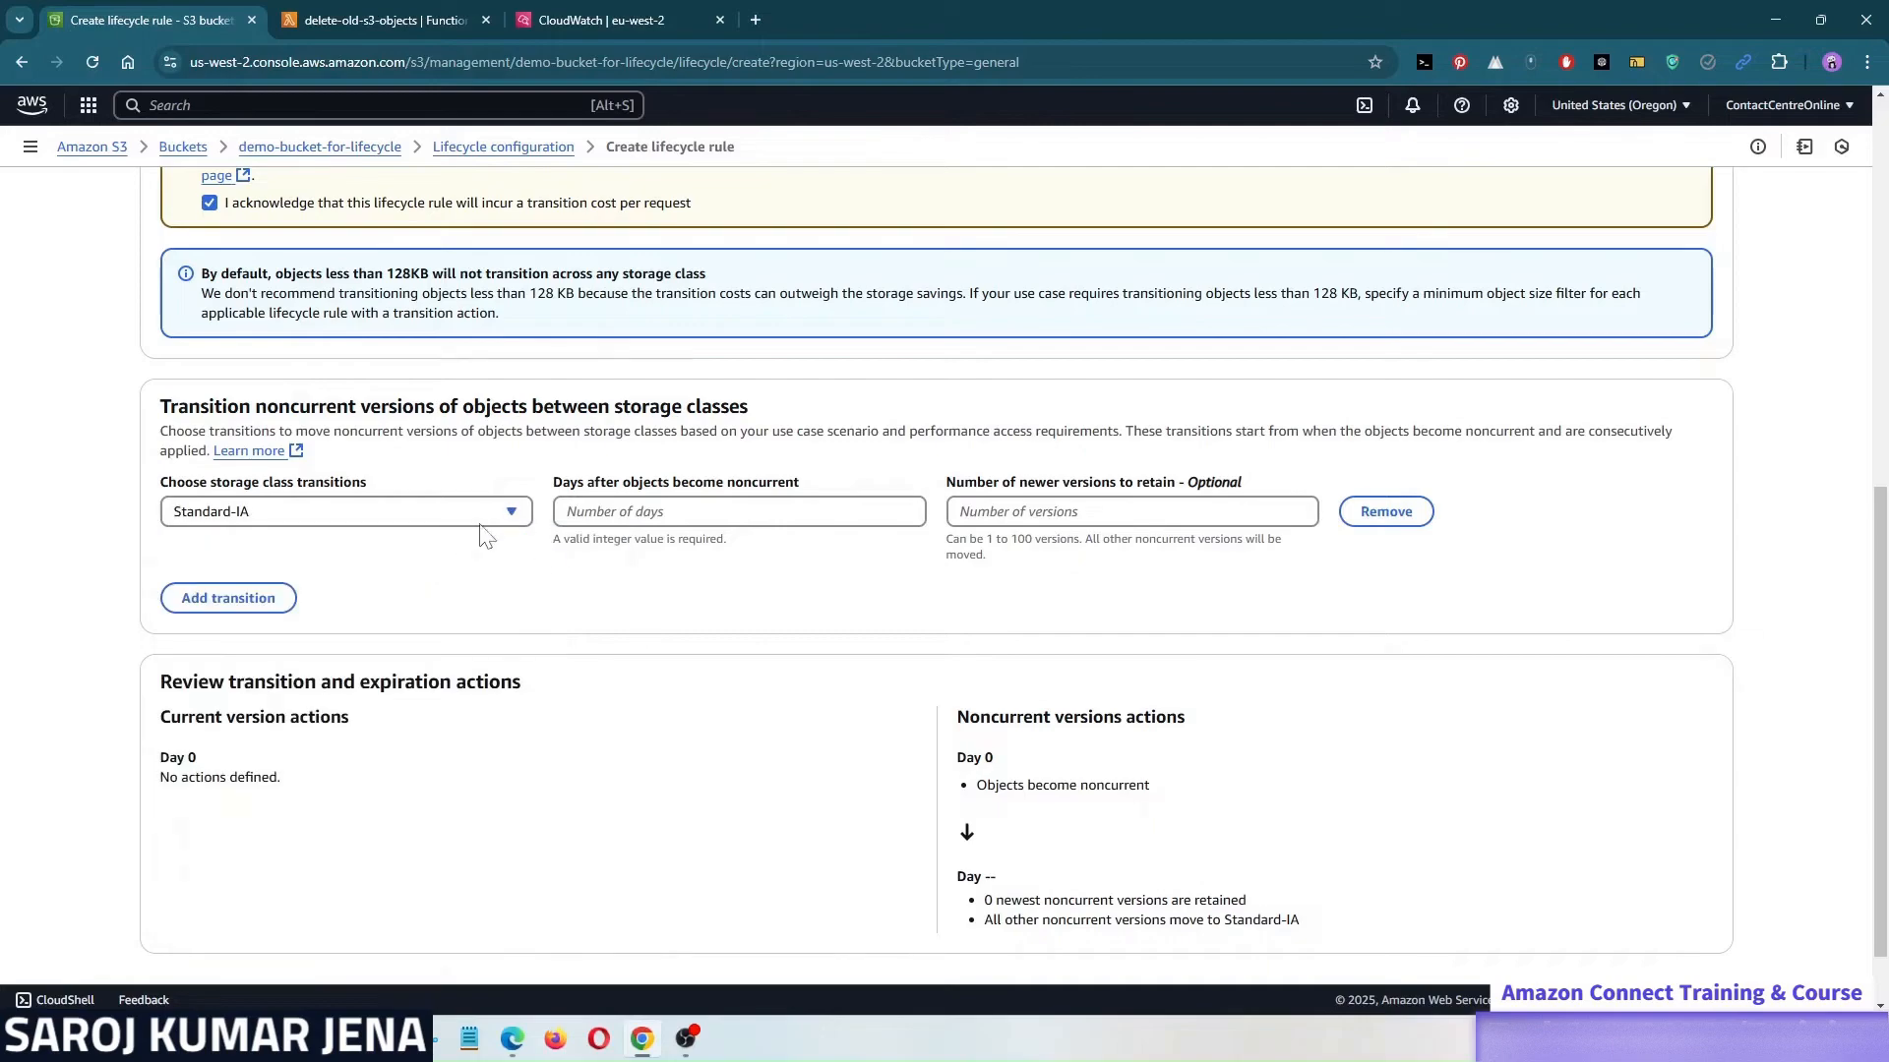
pyautogui.click(738, 512)
pyautogui.write('30')
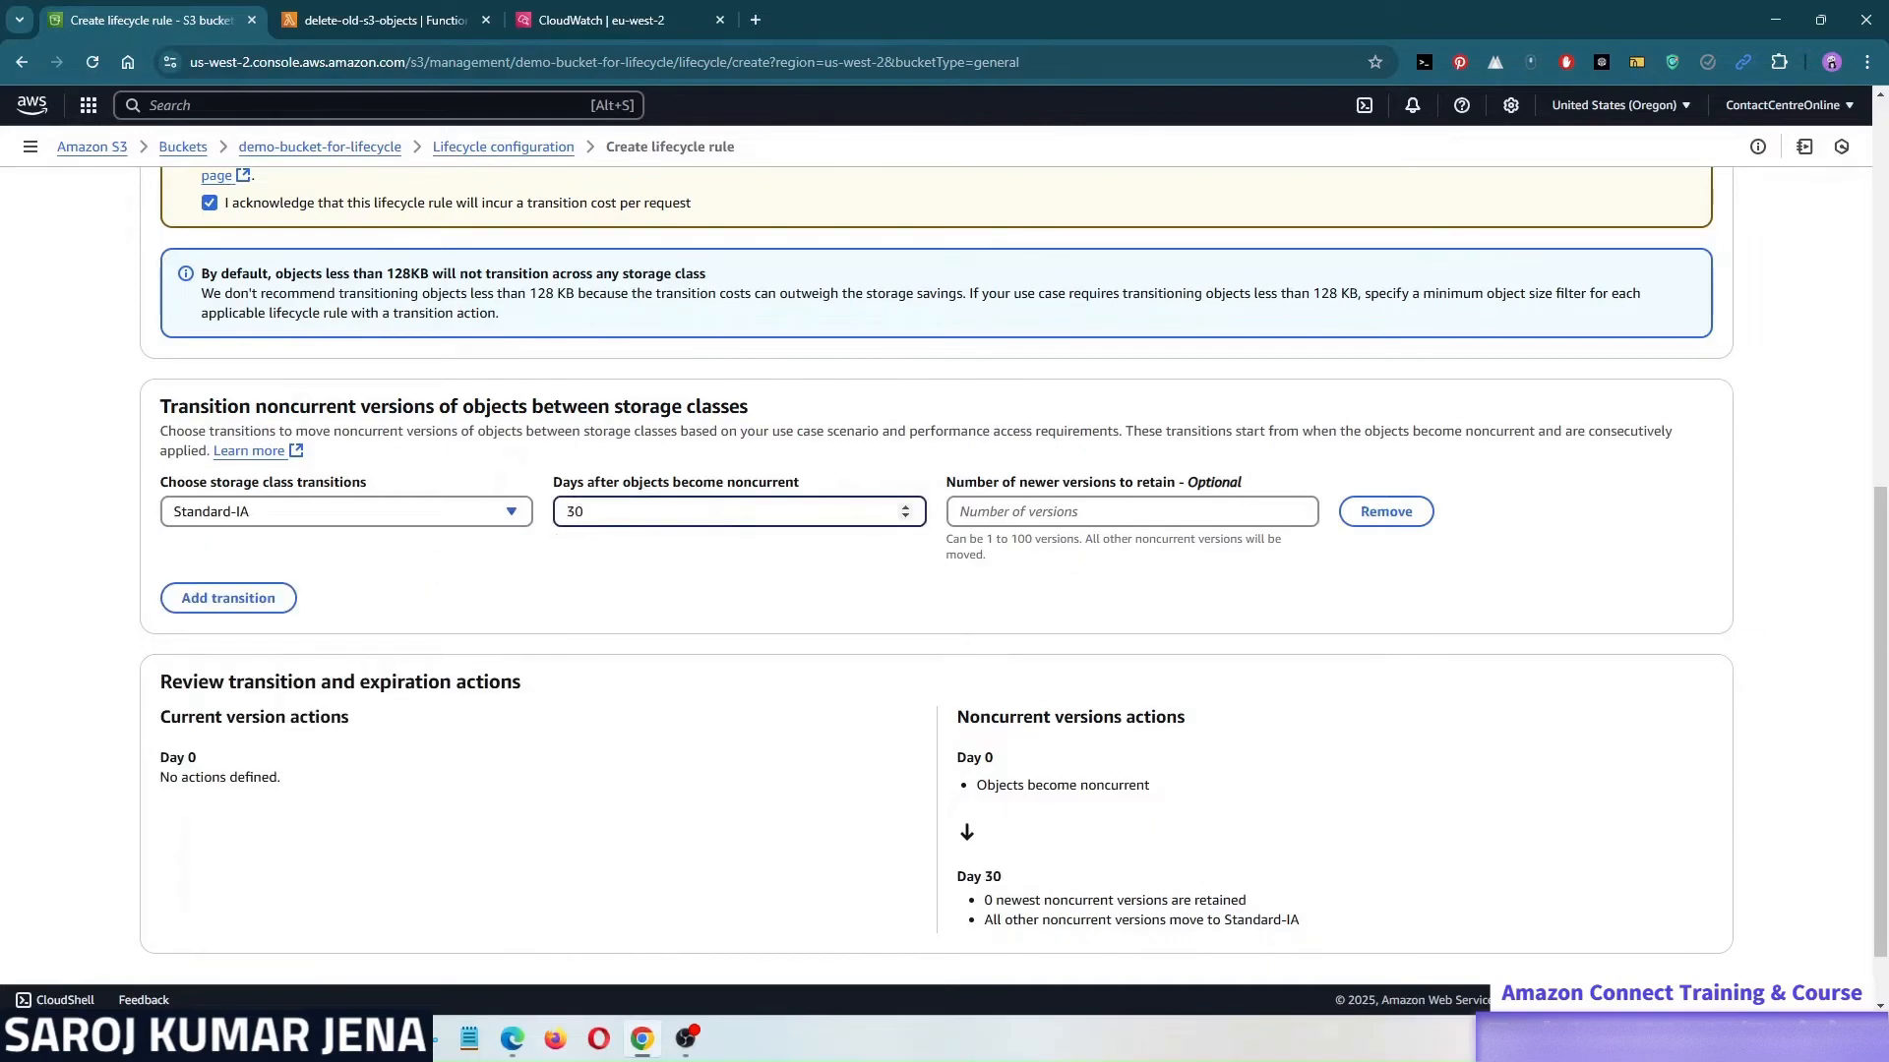
pyautogui.click(1065, 488)
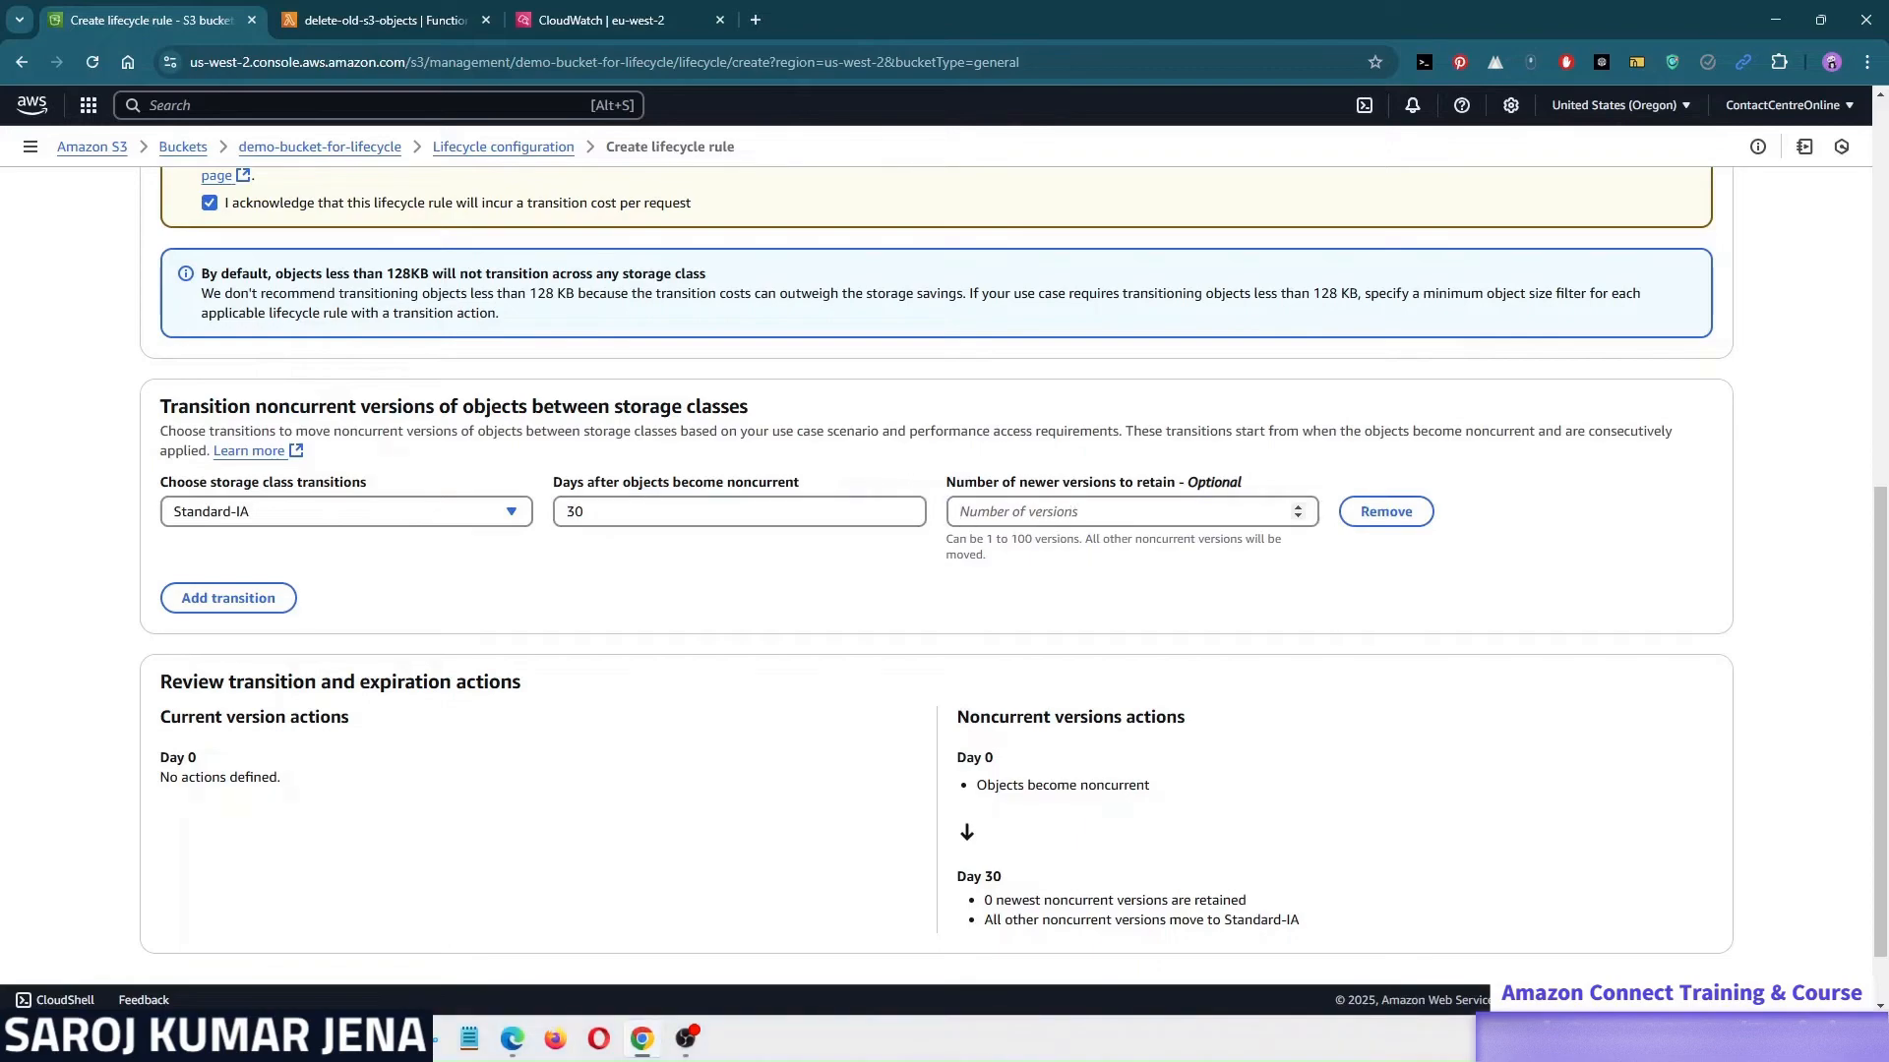
pyautogui.click(1082, 511)
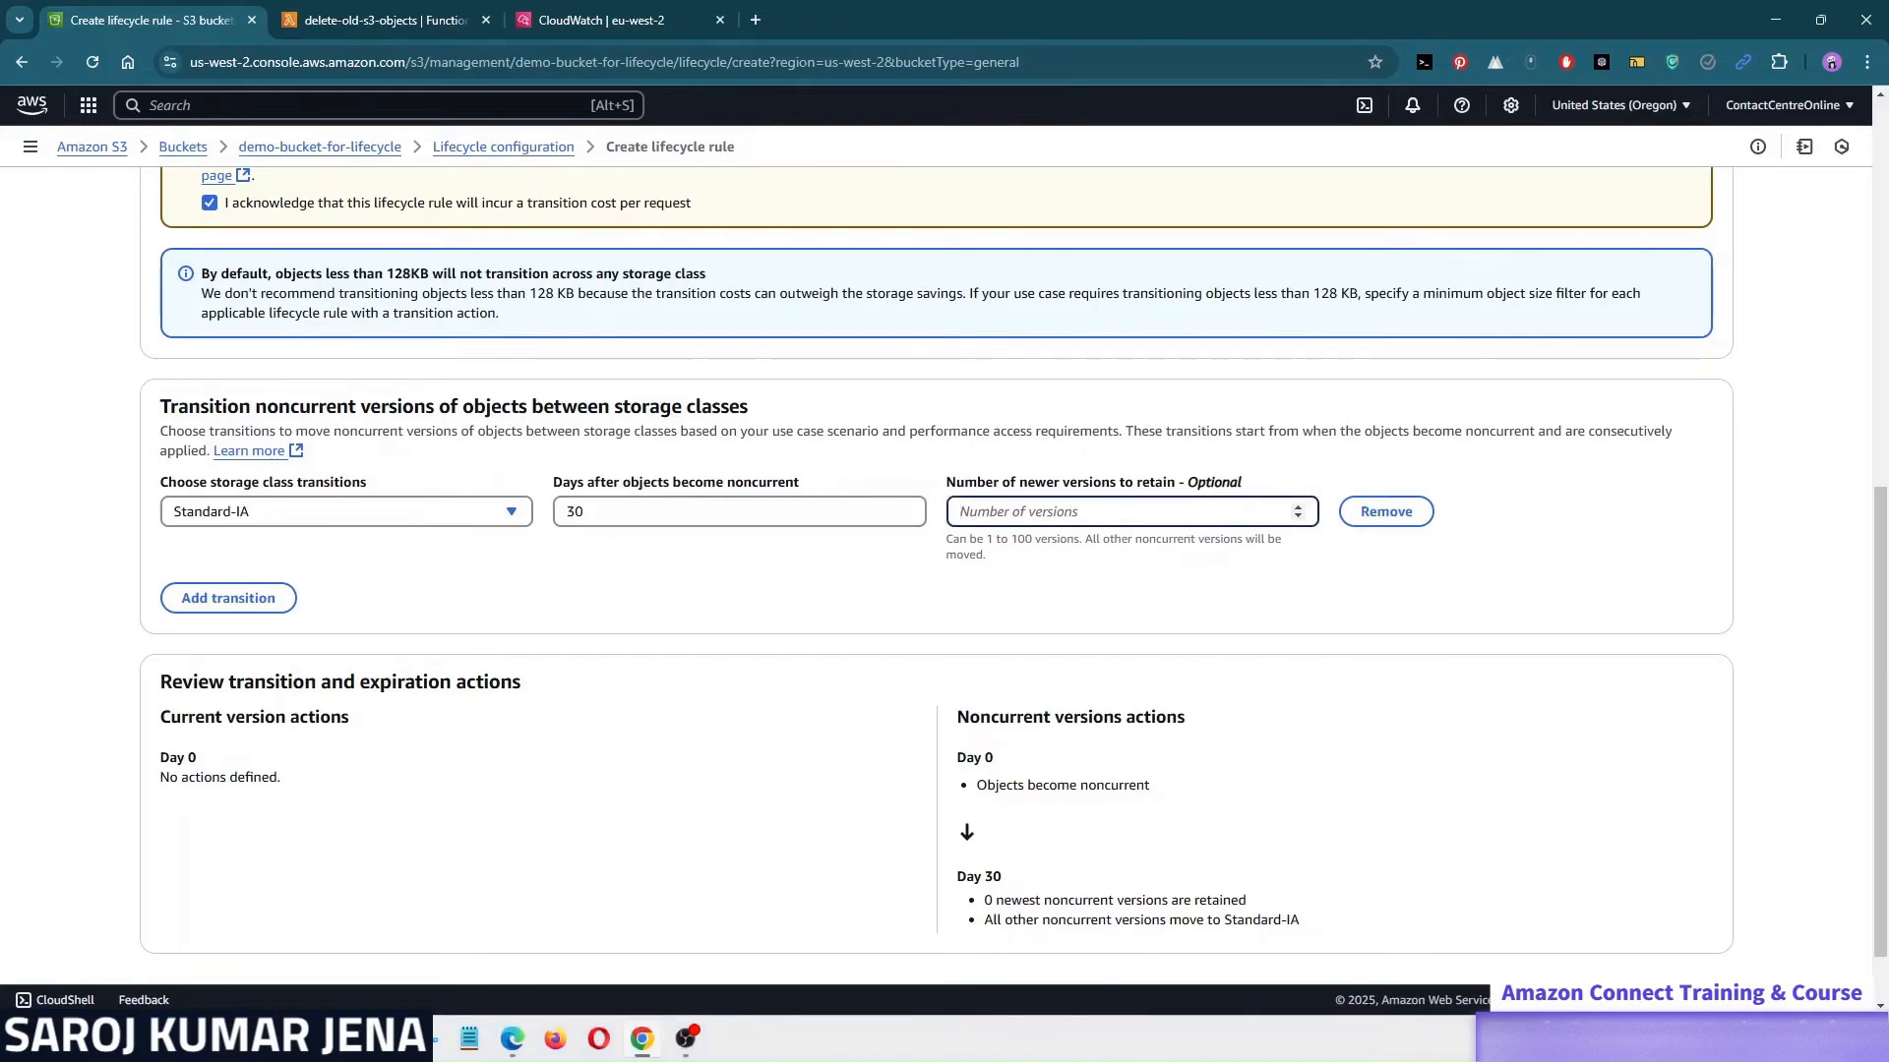
pyautogui.write('5')
pyautogui.press('BackSpace')
# - Add a second noncurrent version transition to Glacier Deep Archive at 120 days after objects become noncurrent
pyautogui.click(281, 600)
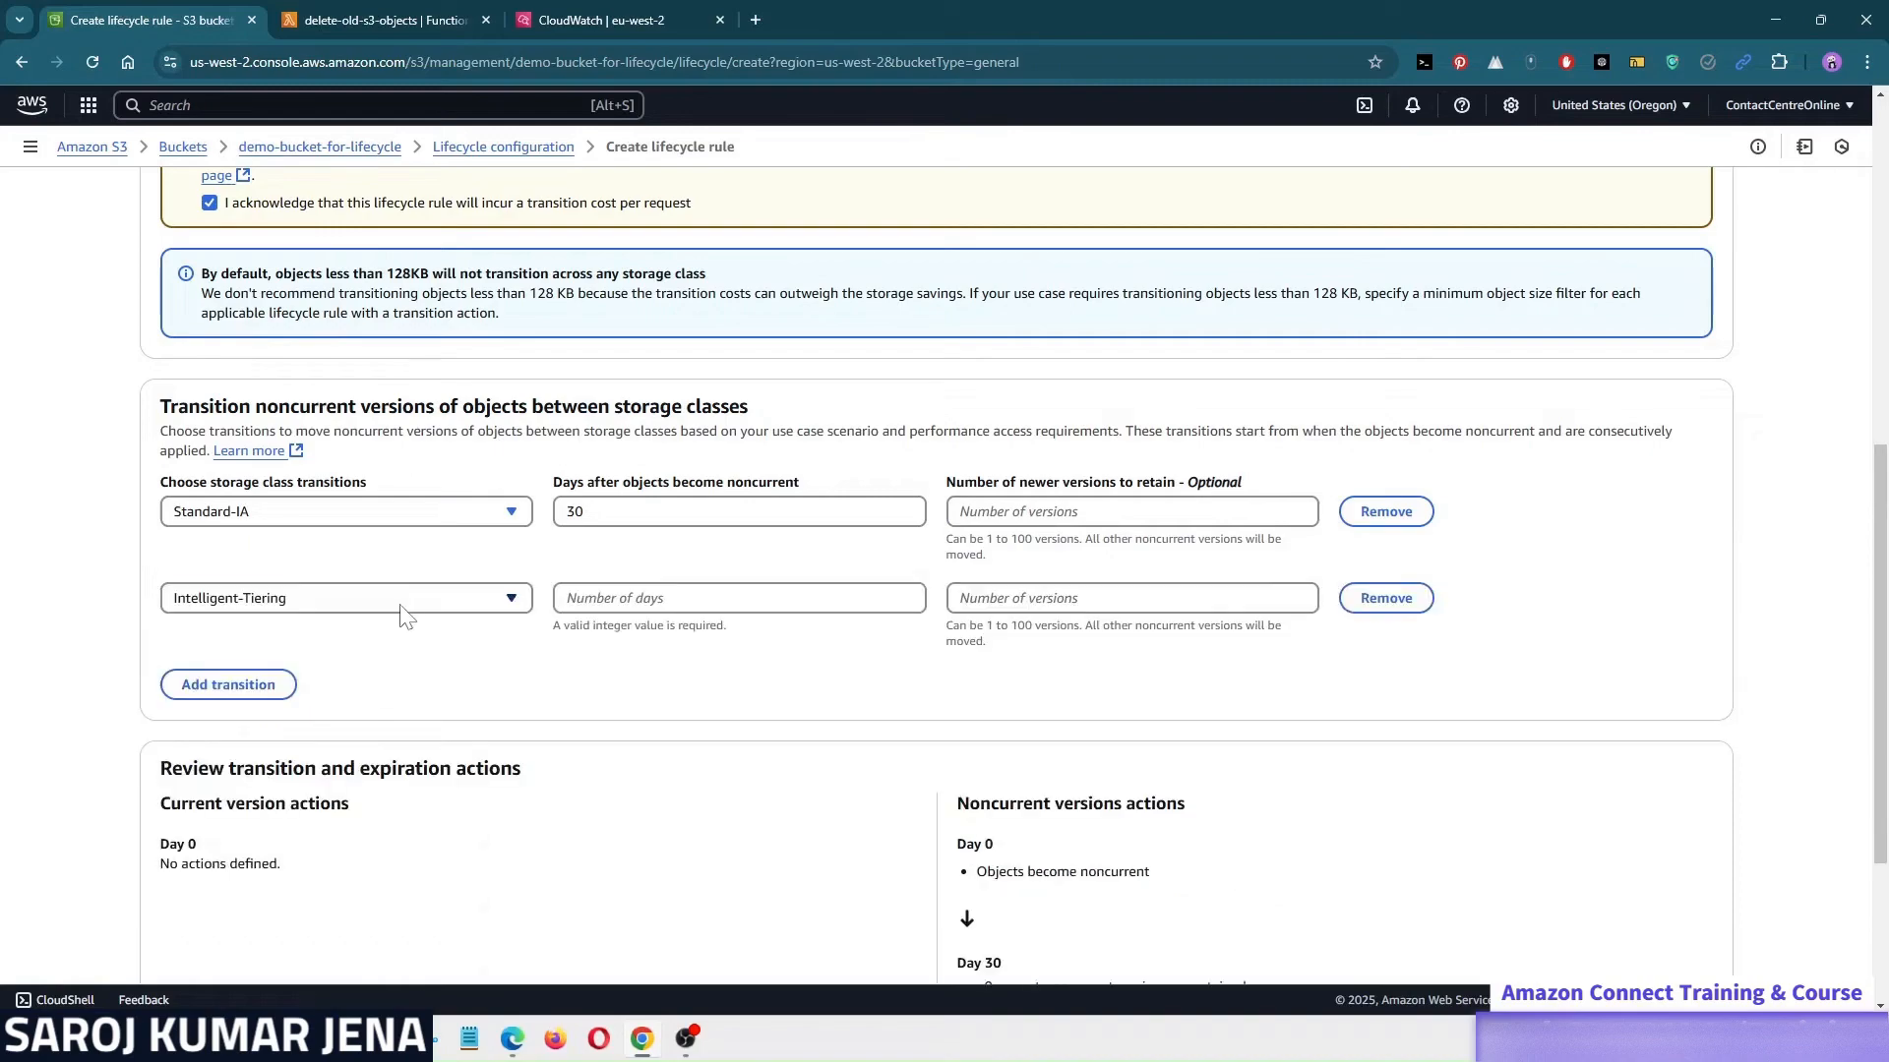
pyautogui.click(277, 603)
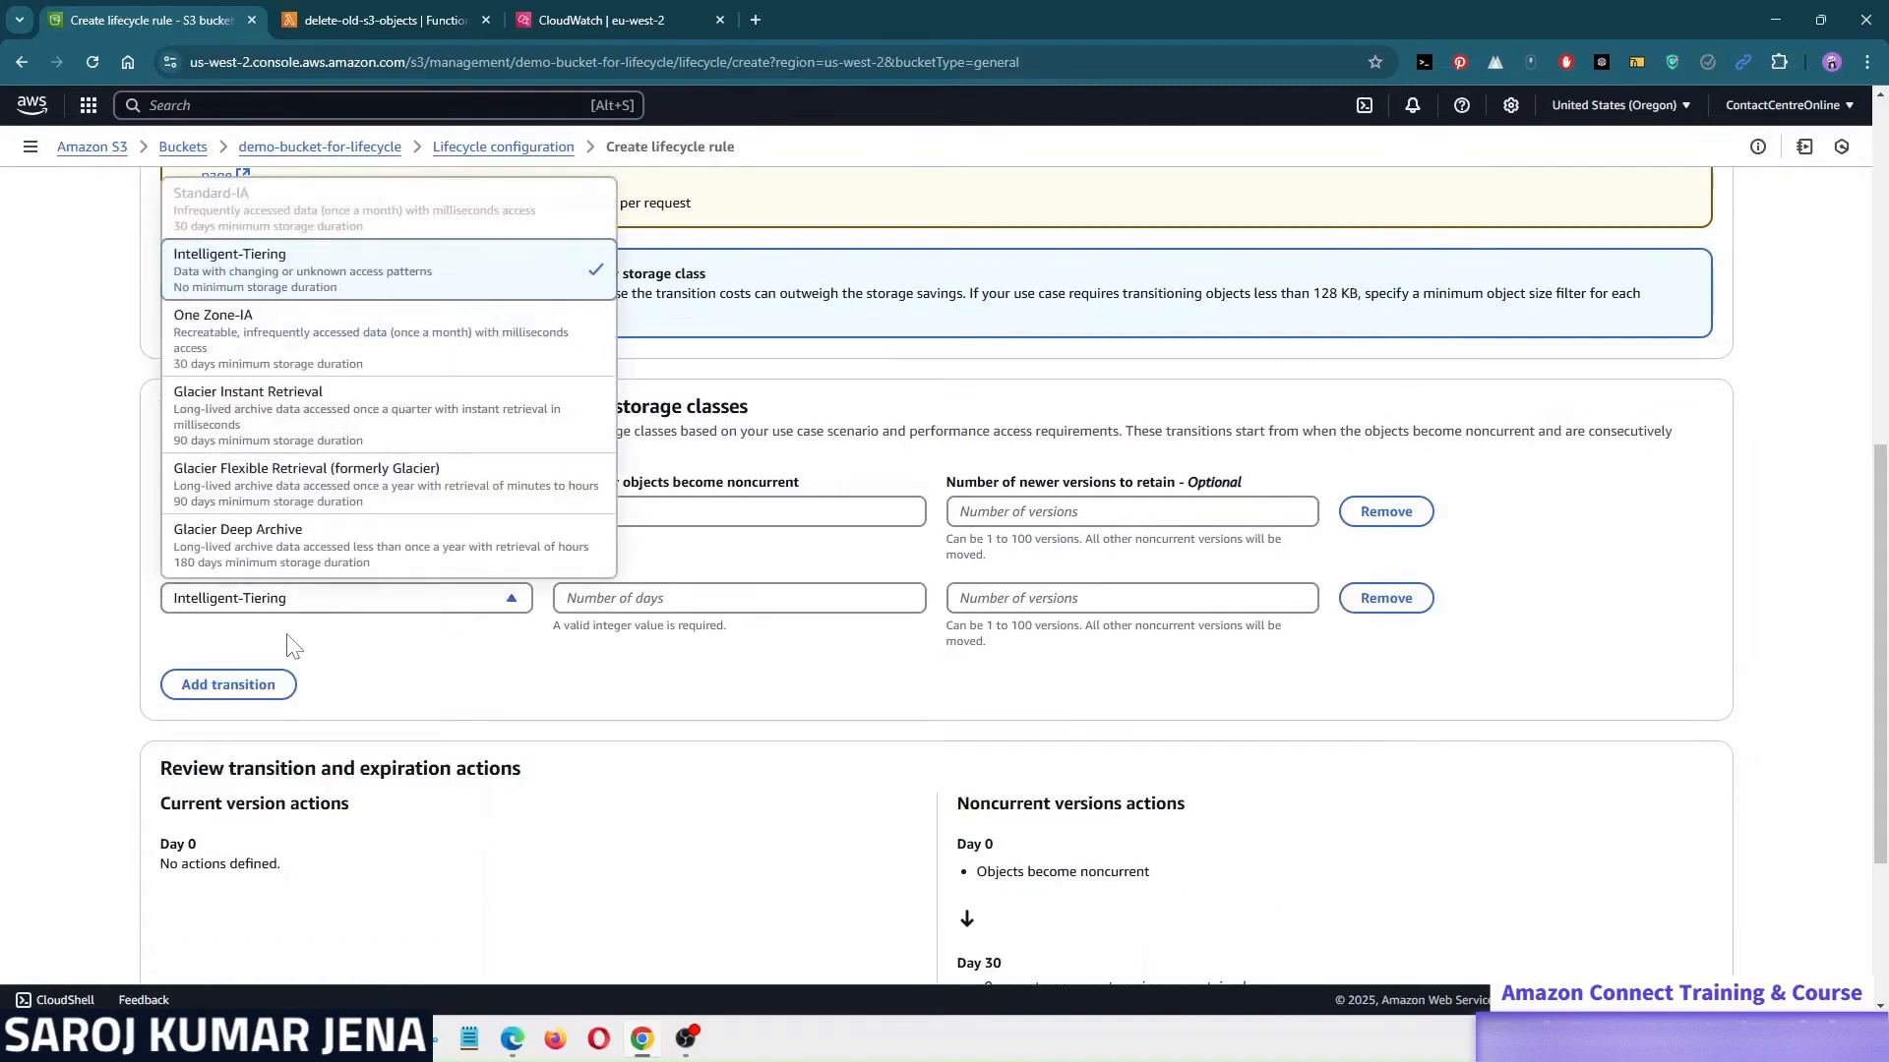
pyautogui.click(278, 547)
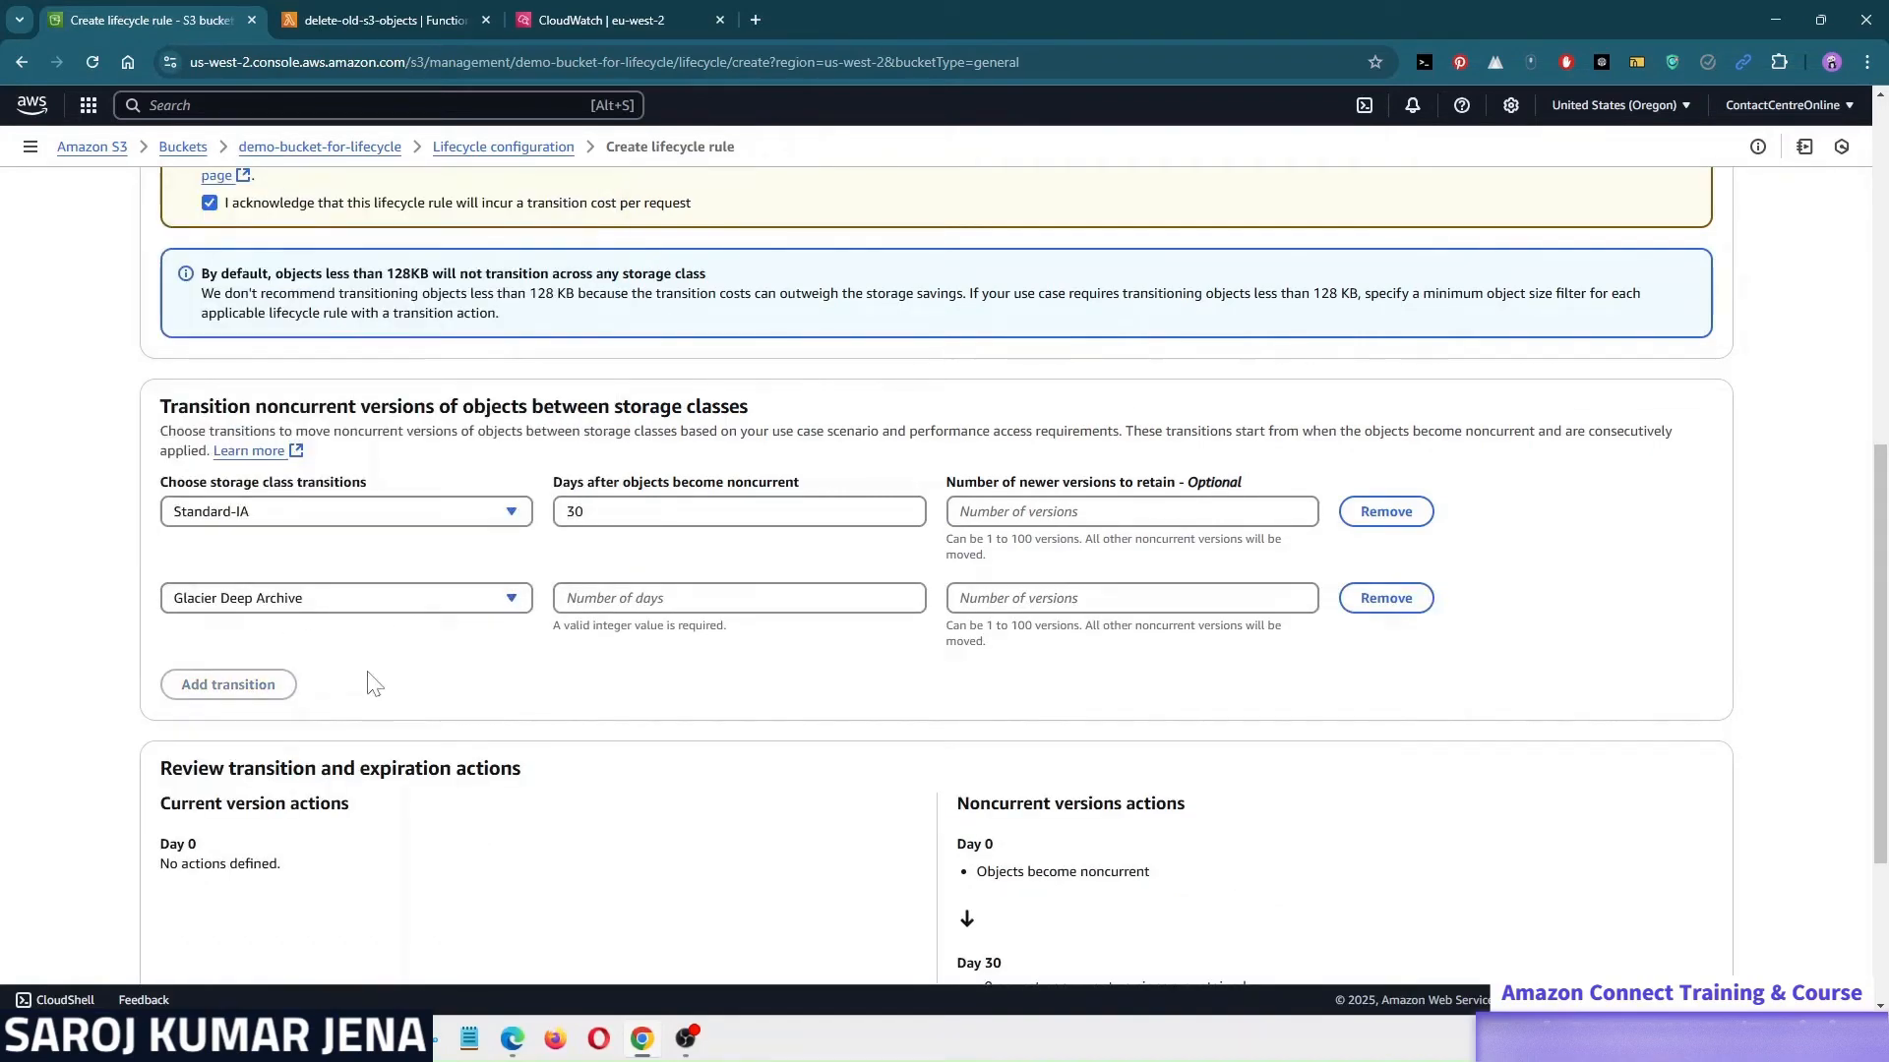
pyautogui.click(688, 598)
pyautogui.write('120')
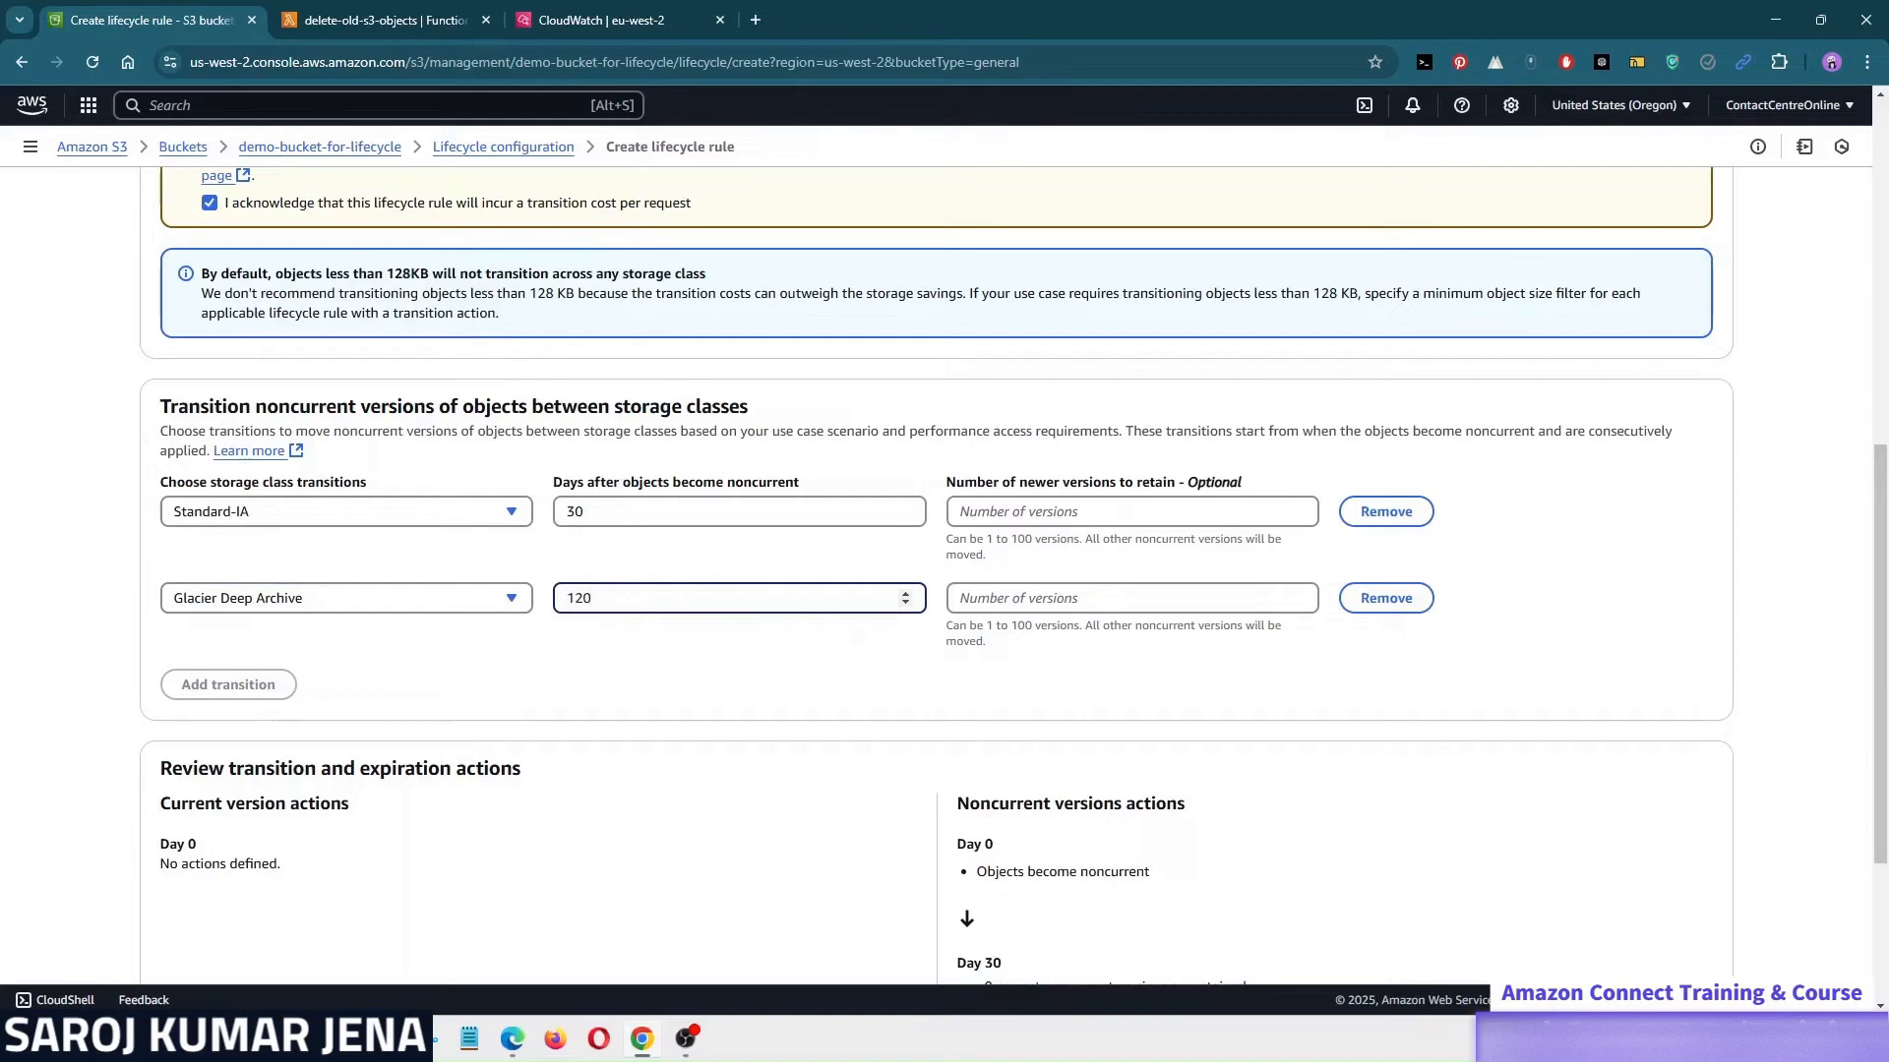
pyautogui.press('Tab')
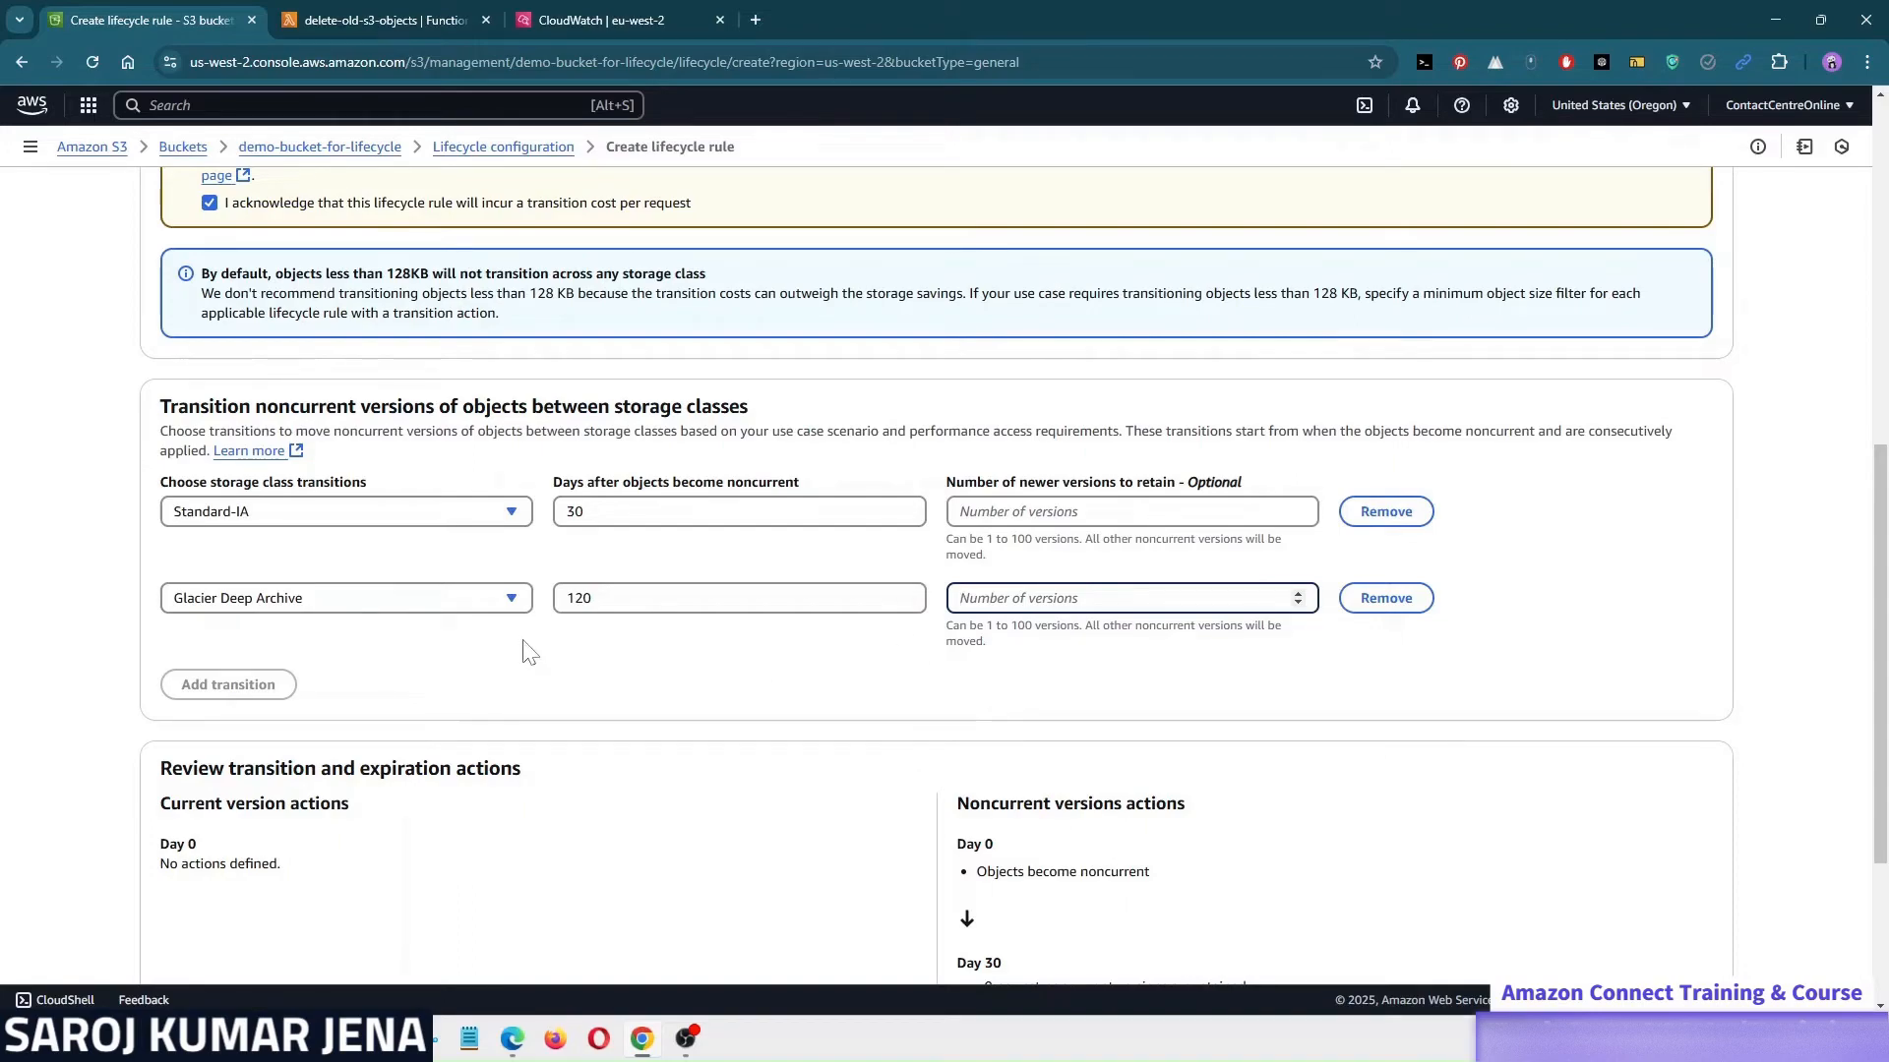
# - Review the noncurrent versions actions timeline, starting with the Day 0 entry
pyautogui.scroll(-3, 531, 653)
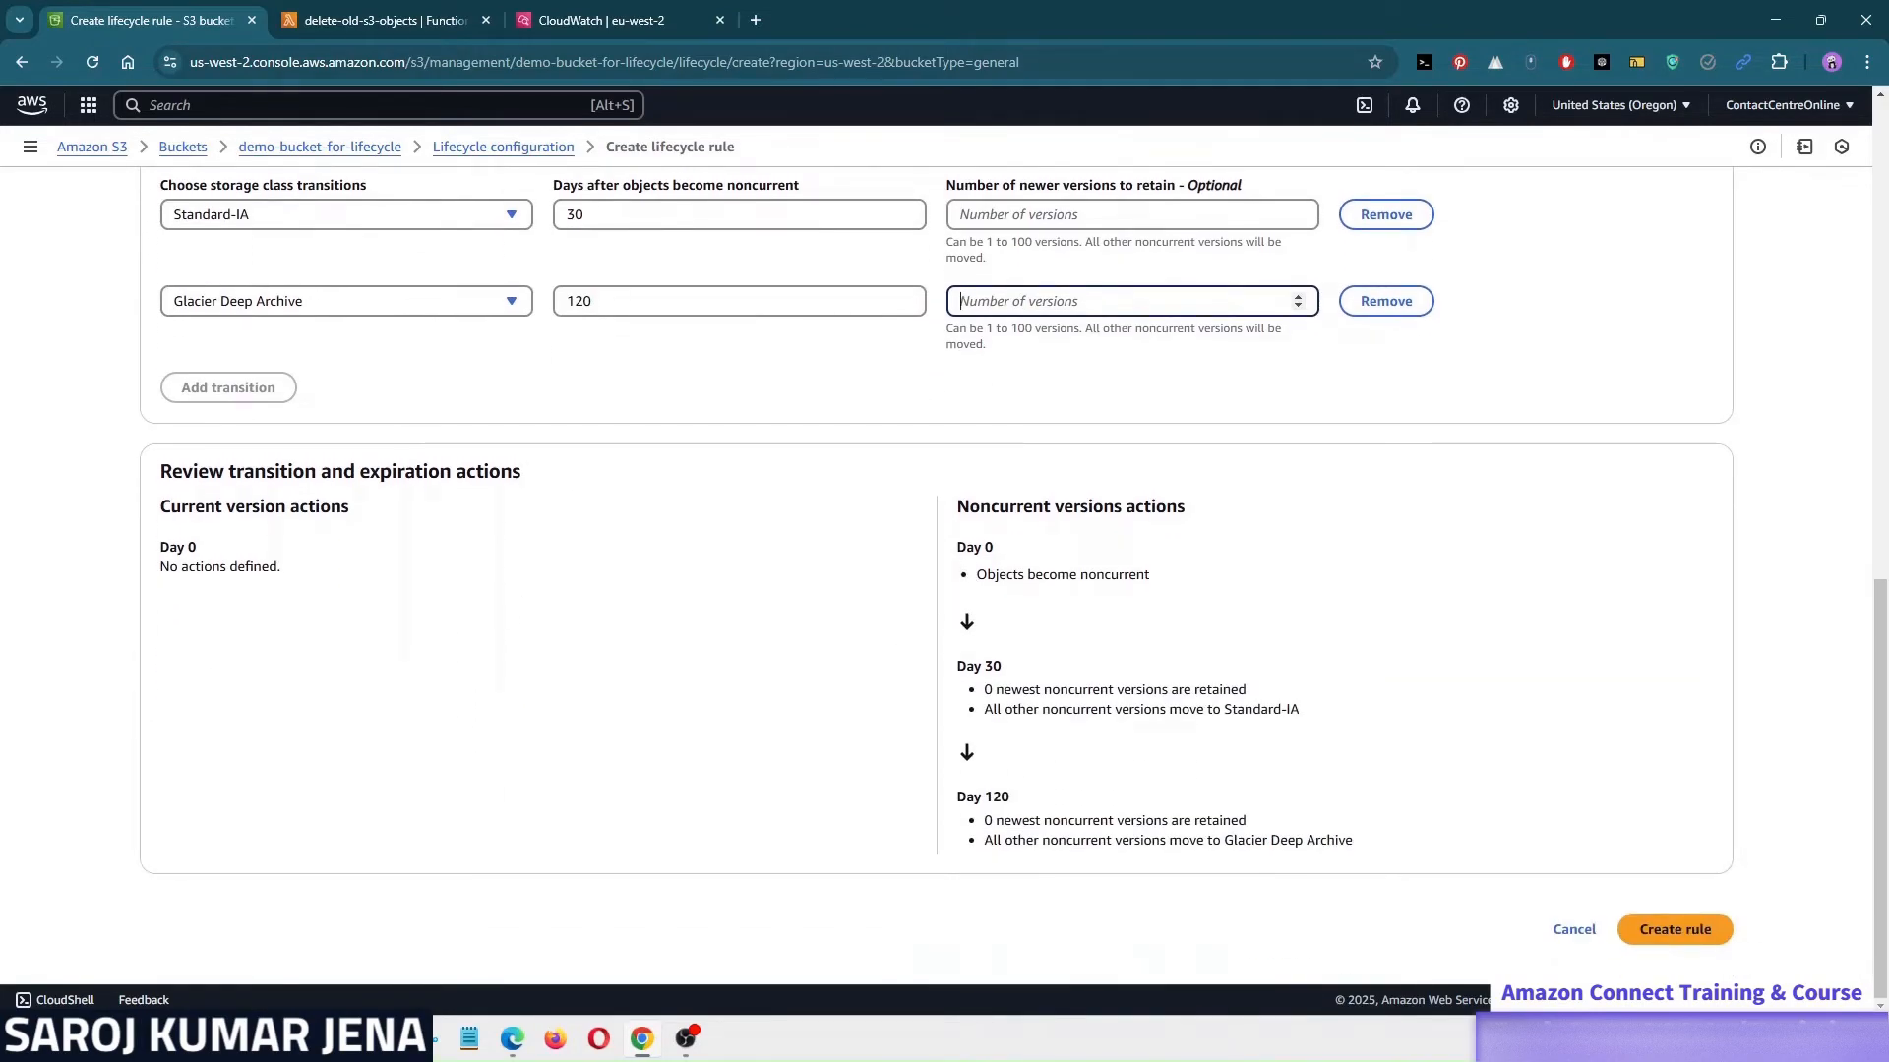
pyautogui.moveTo(966, 547); pyautogui.dragTo(1161, 583)
pyautogui.click(989, 673)
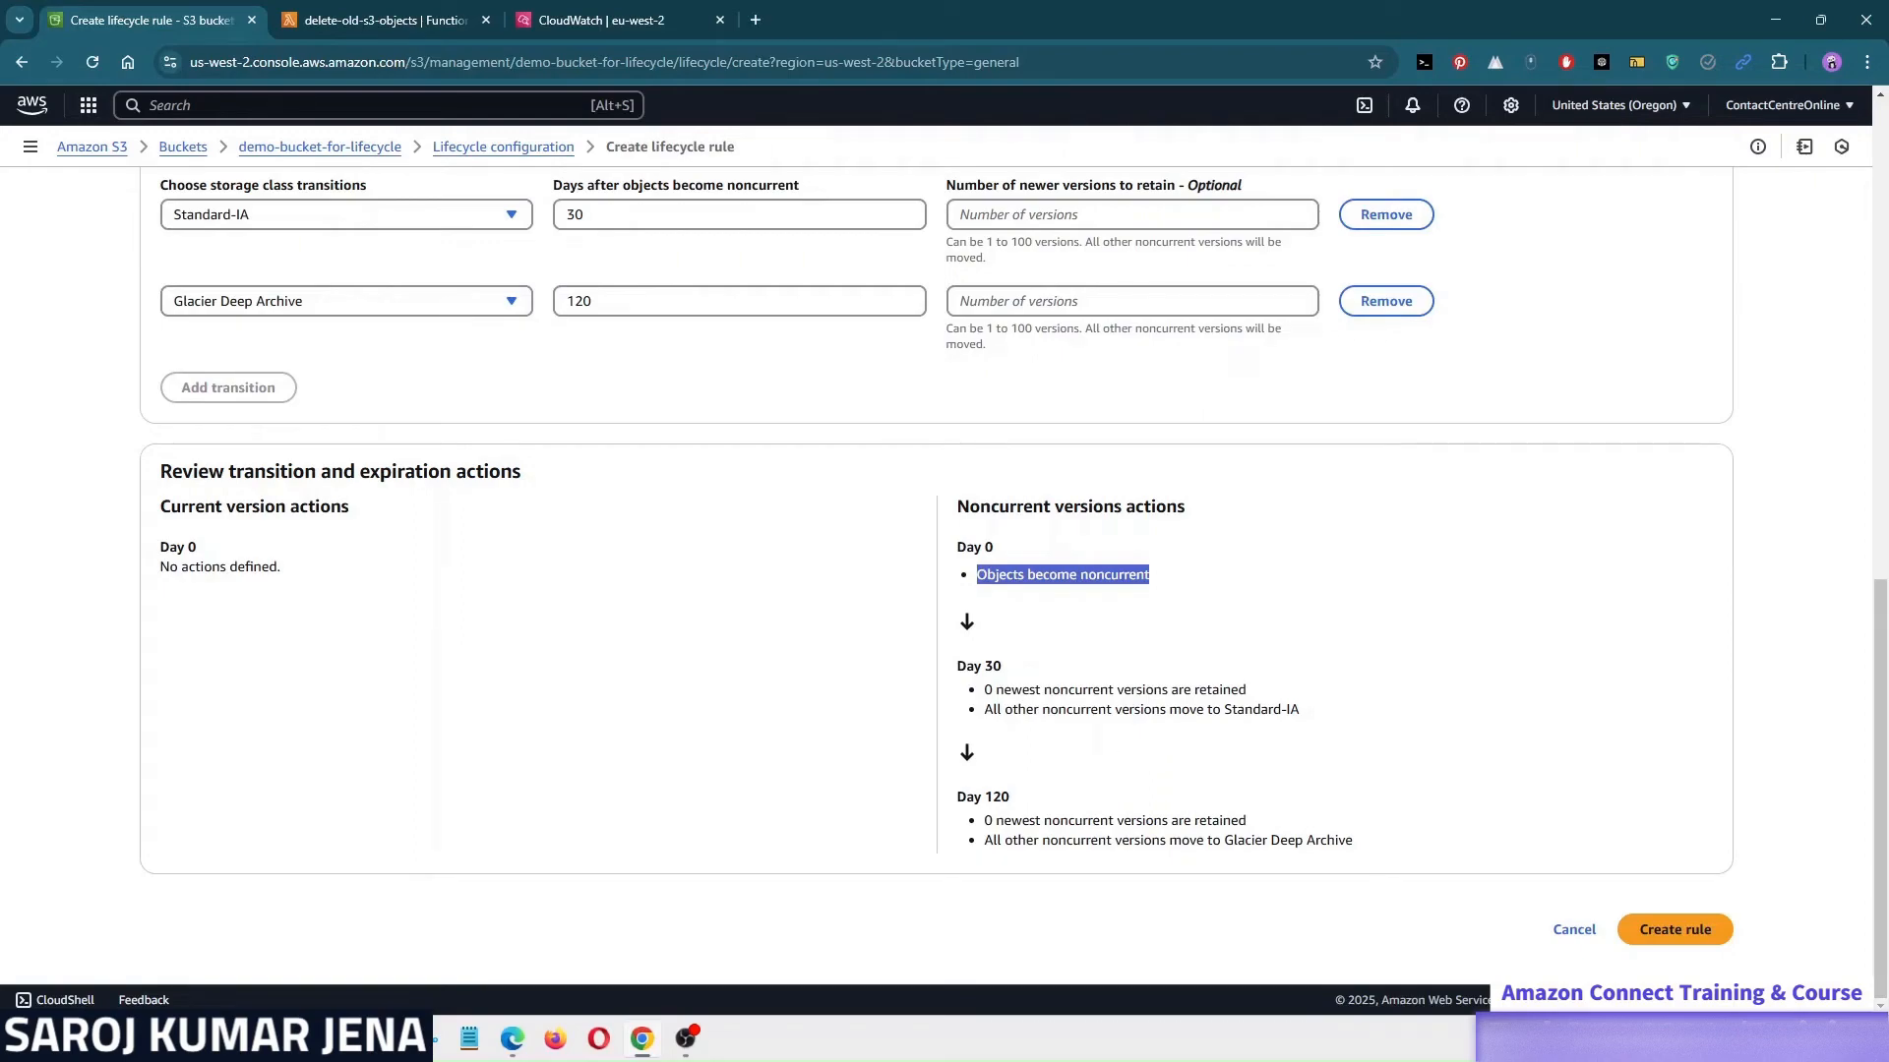
# - Replace the noncurrent transition action with expiring current versions of objects, set to 120 days after object creation
pyautogui.scroll(2, 544, 661)
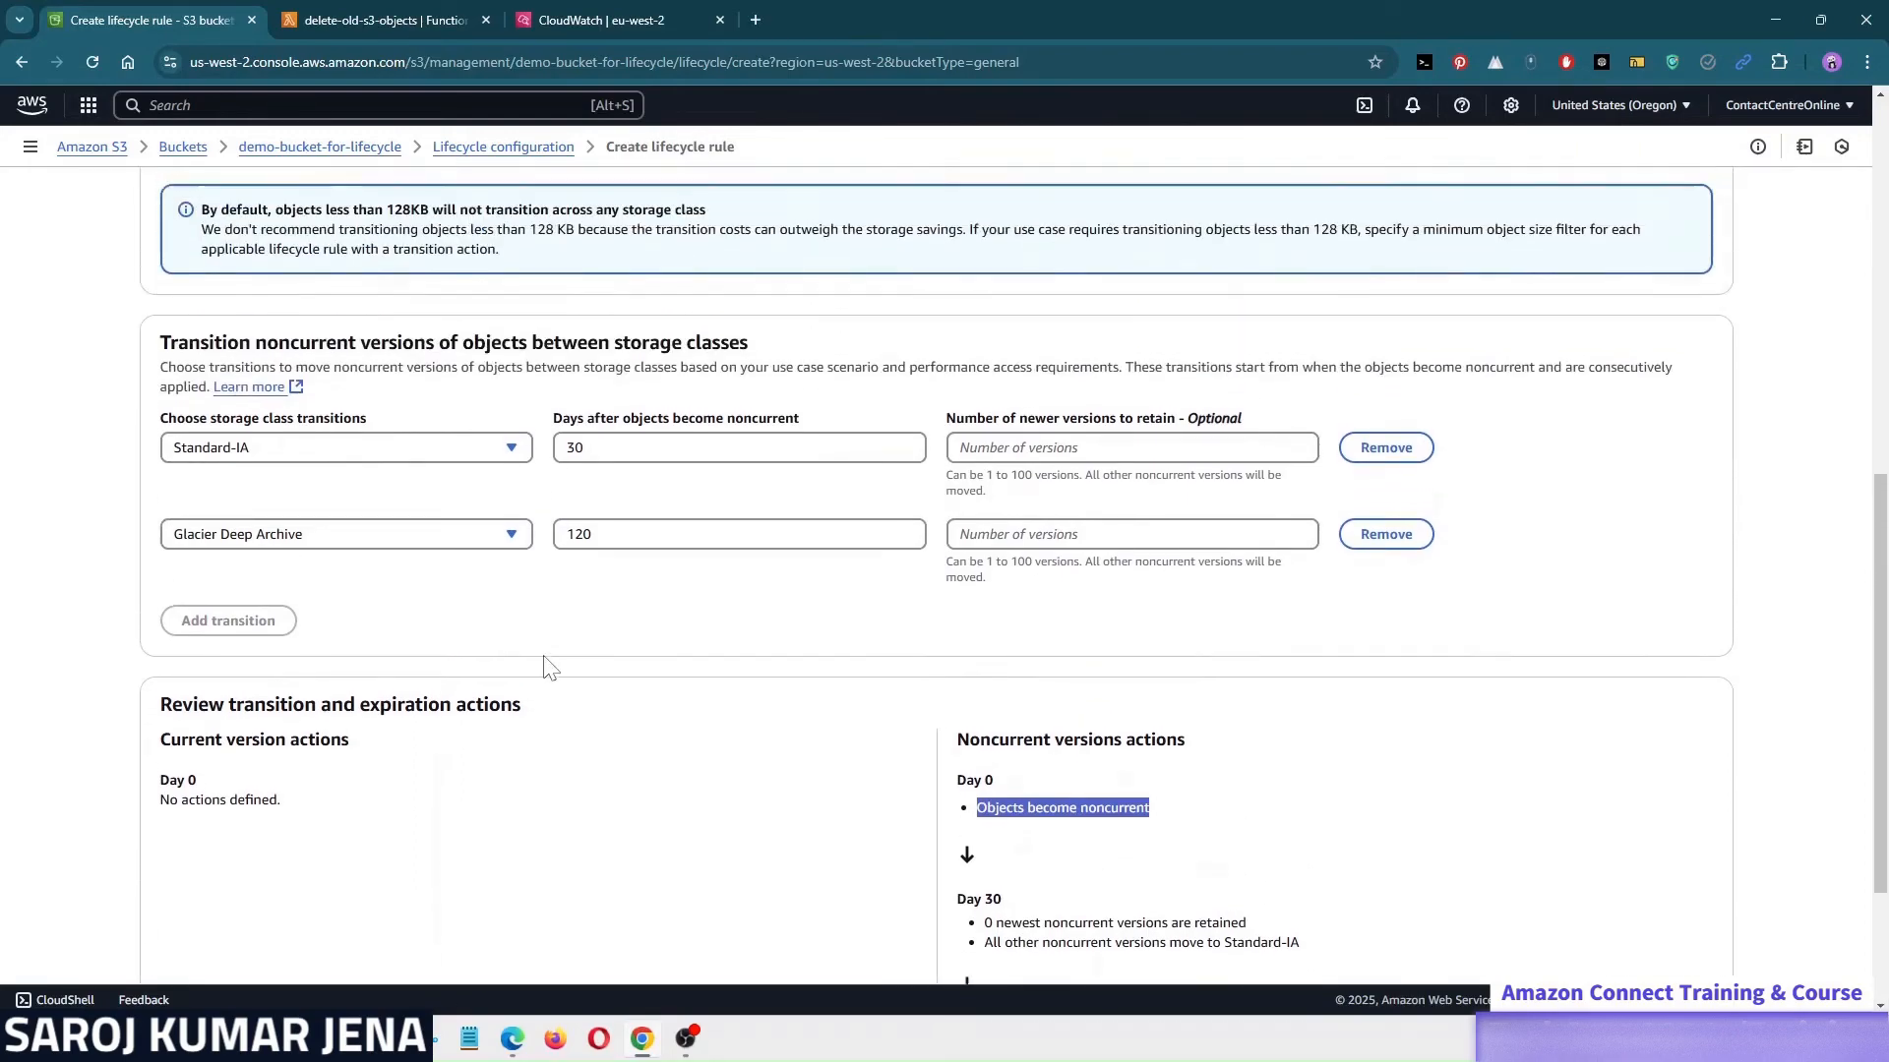
pyautogui.scroll(5, 549, 667)
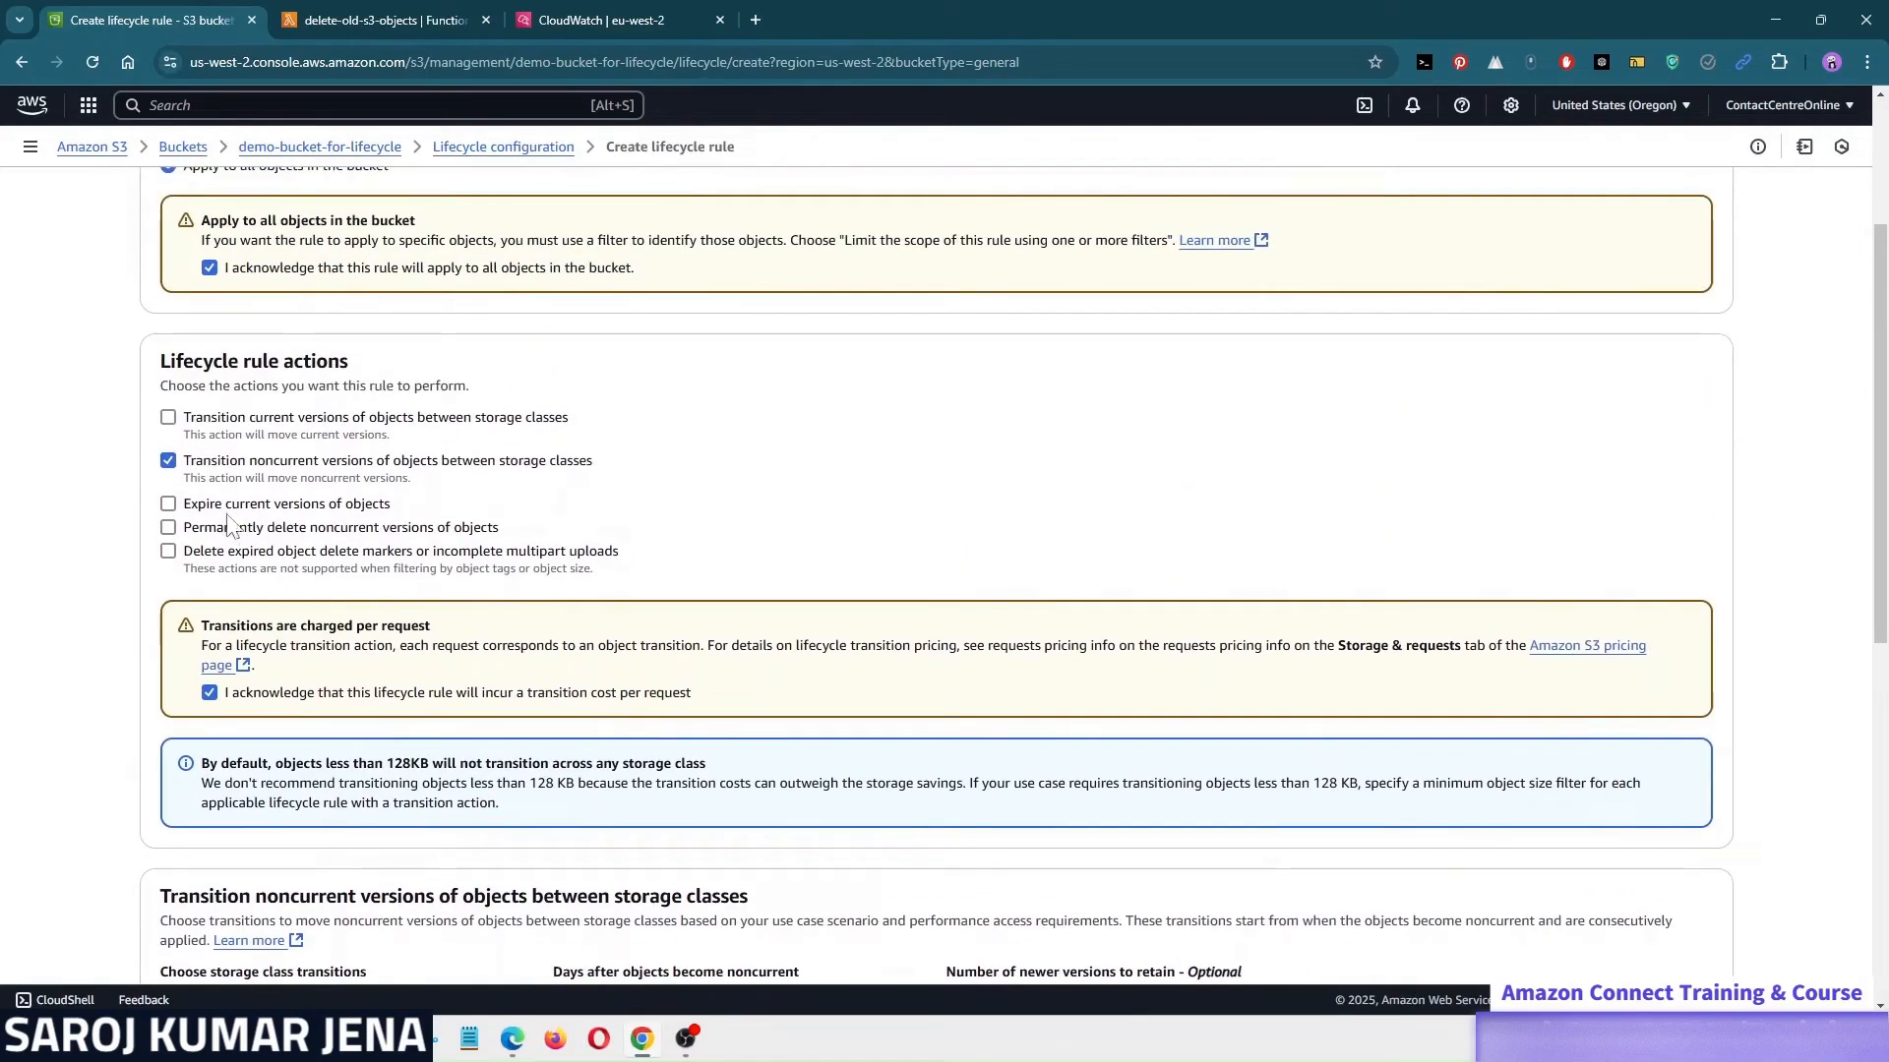
pyautogui.click(168, 462)
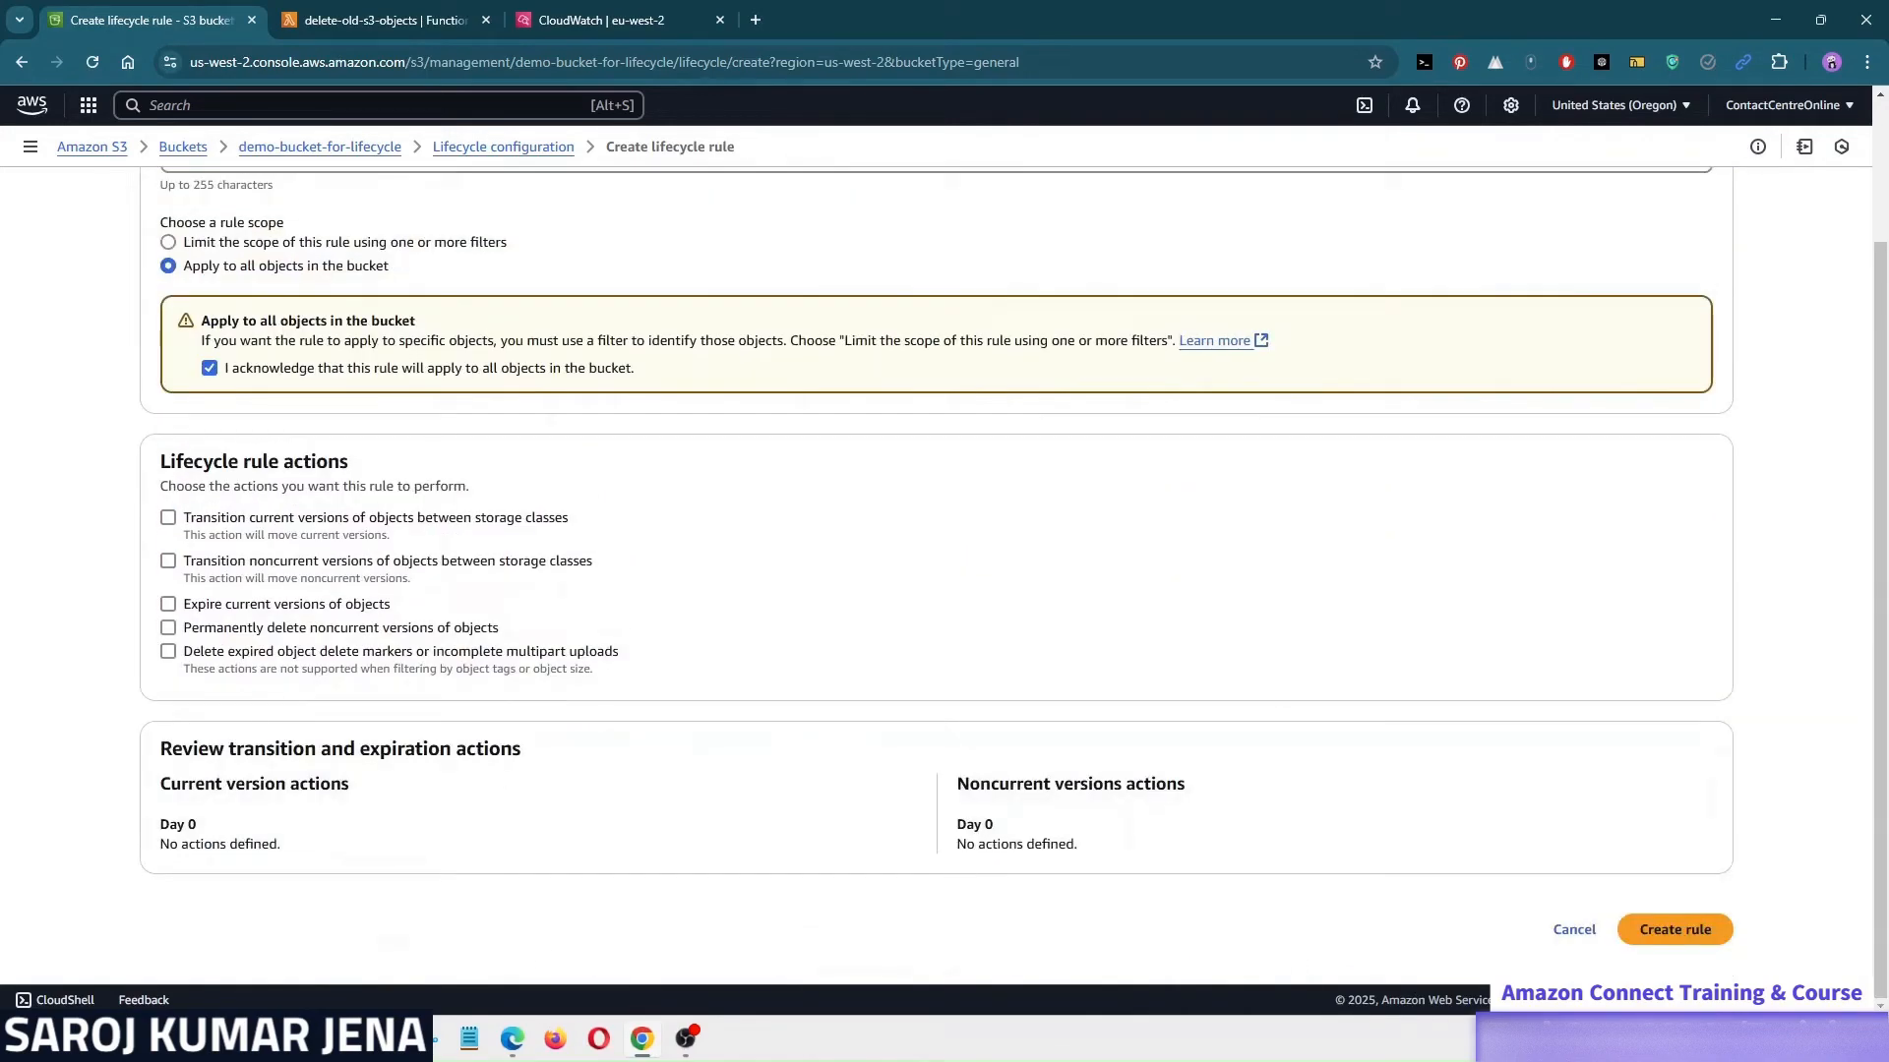
pyautogui.click(169, 605)
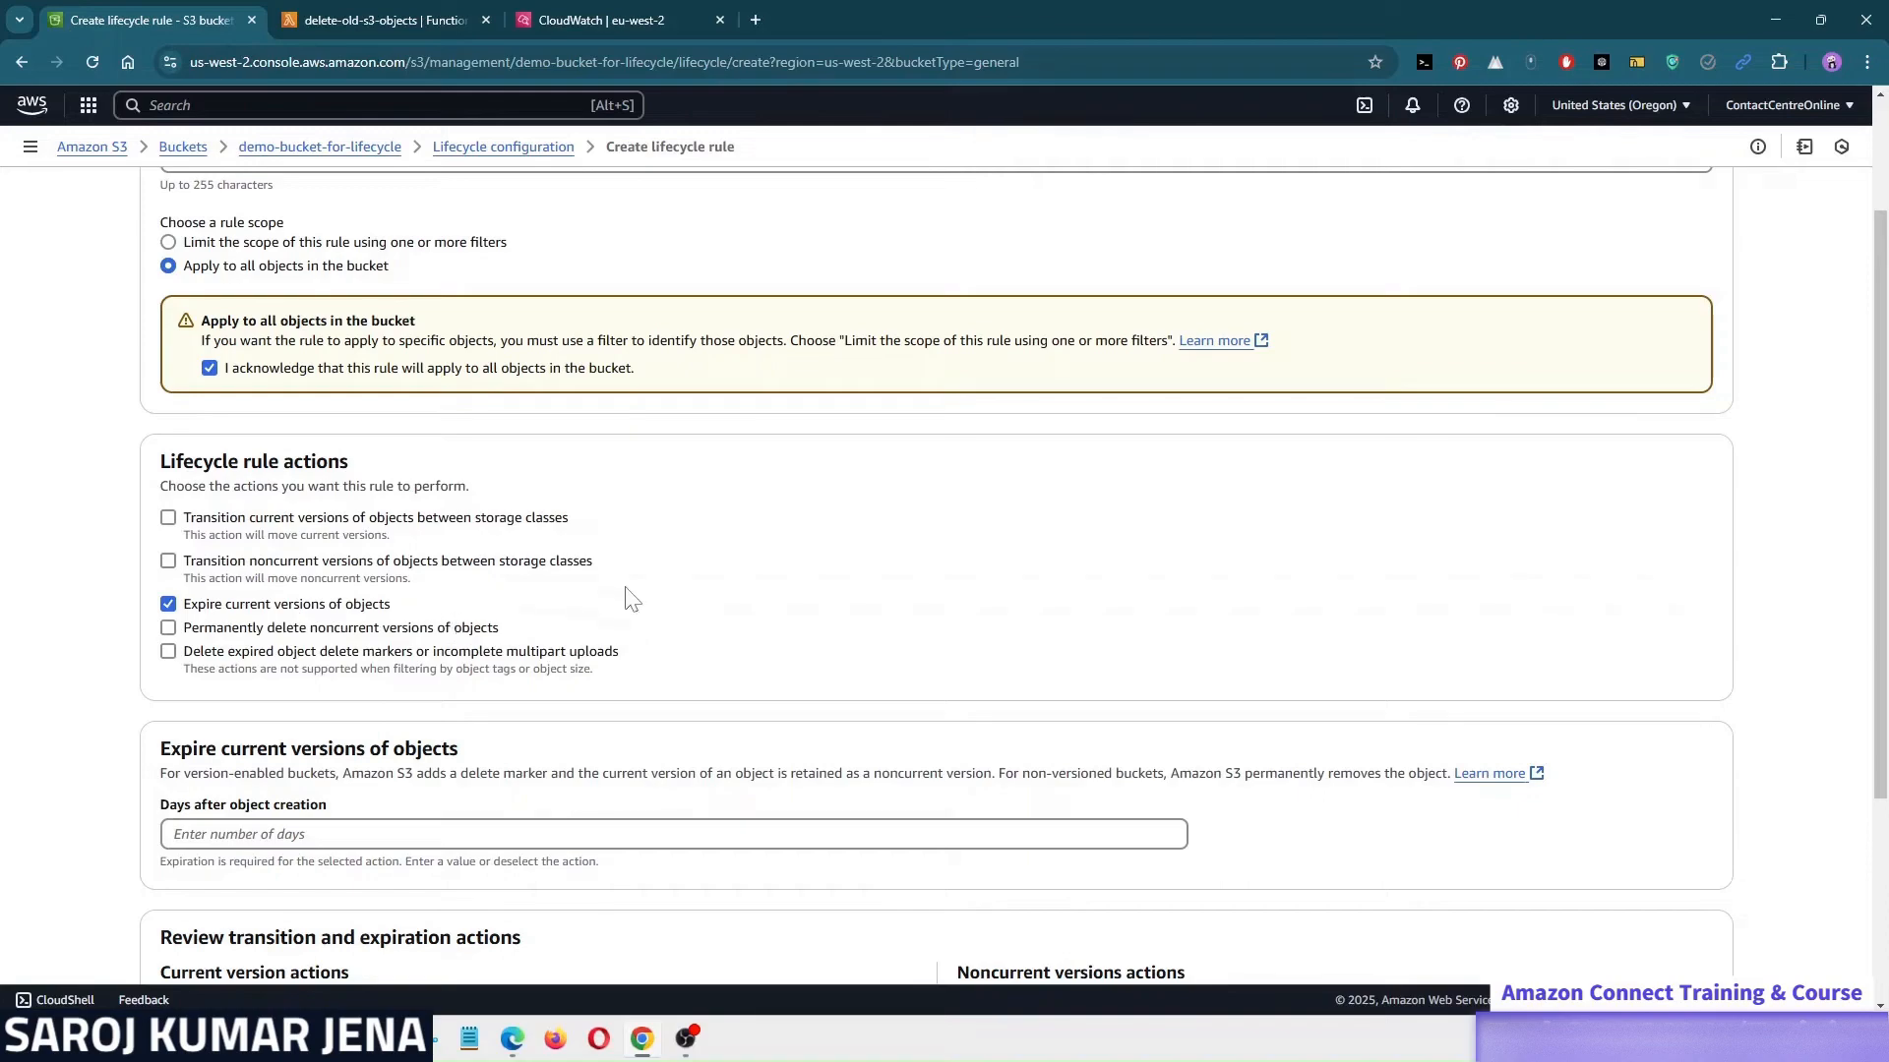
pyautogui.scroll(-3, 689, 580)
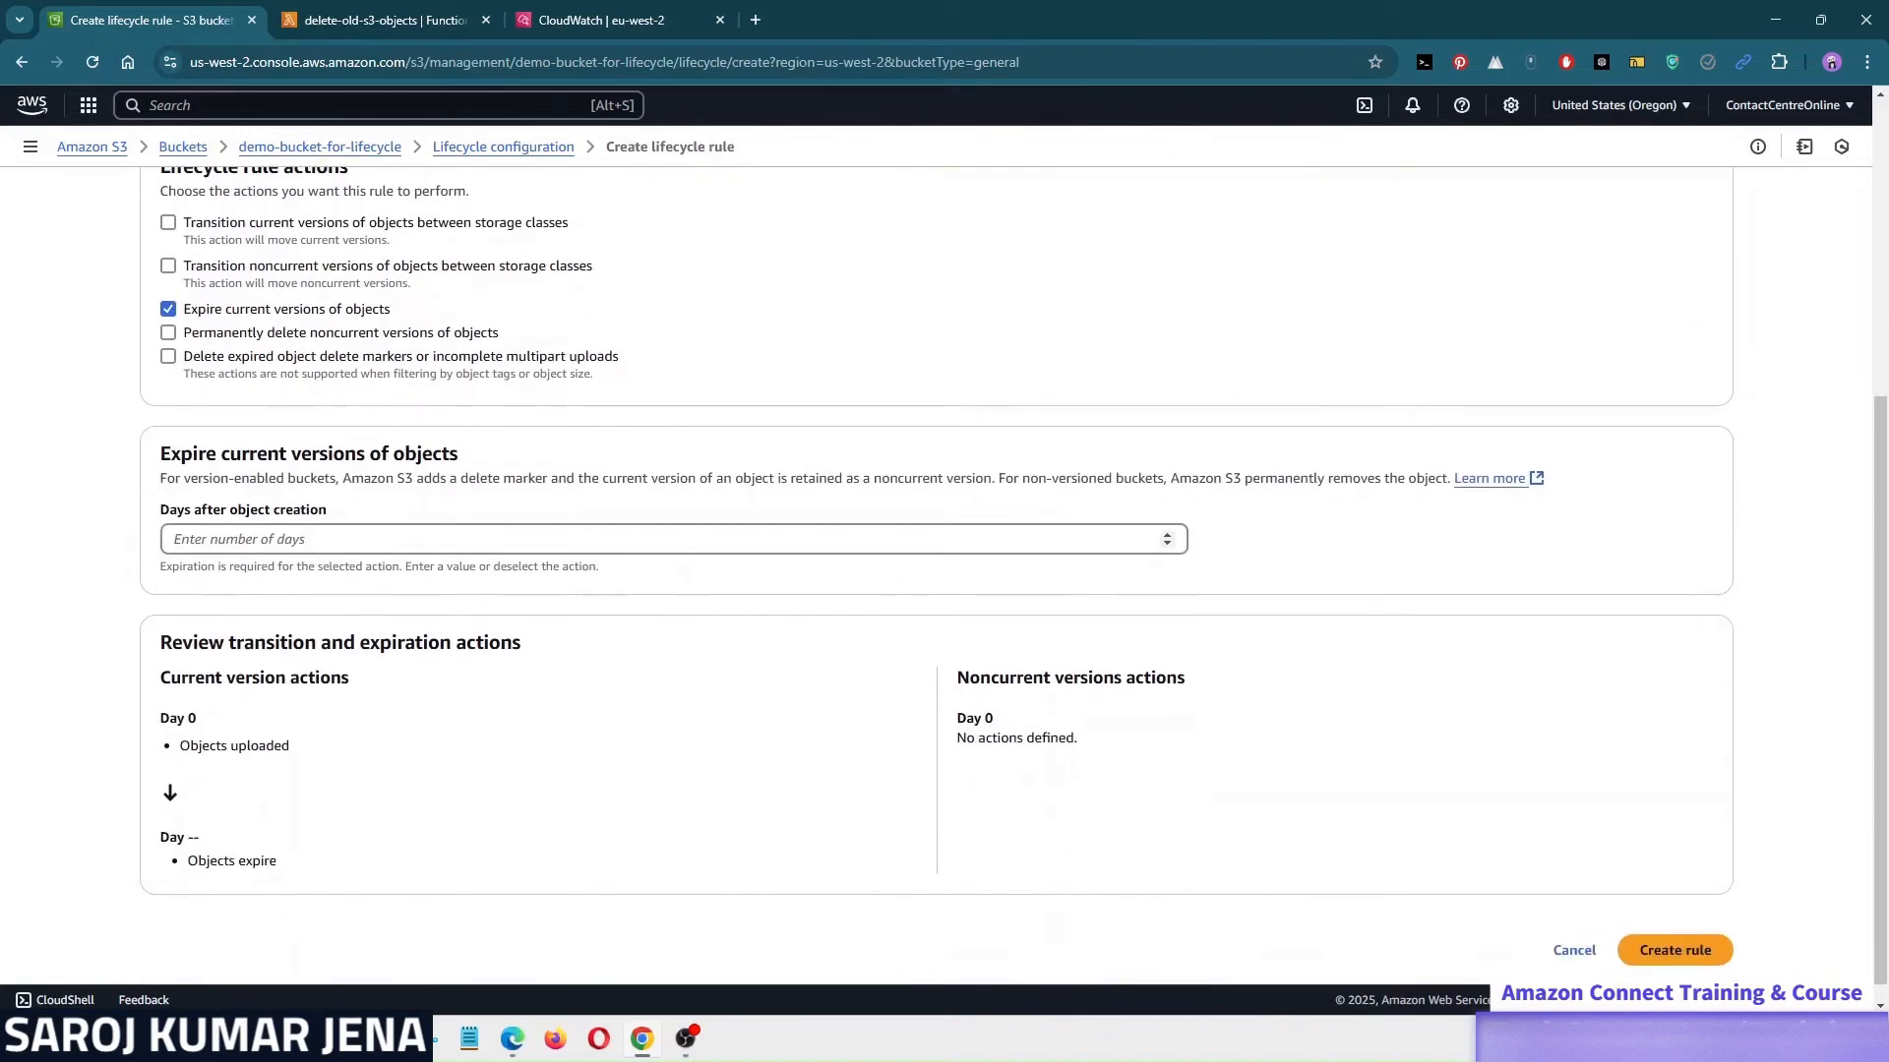
pyautogui.click(295, 539)
pyautogui.write('120')
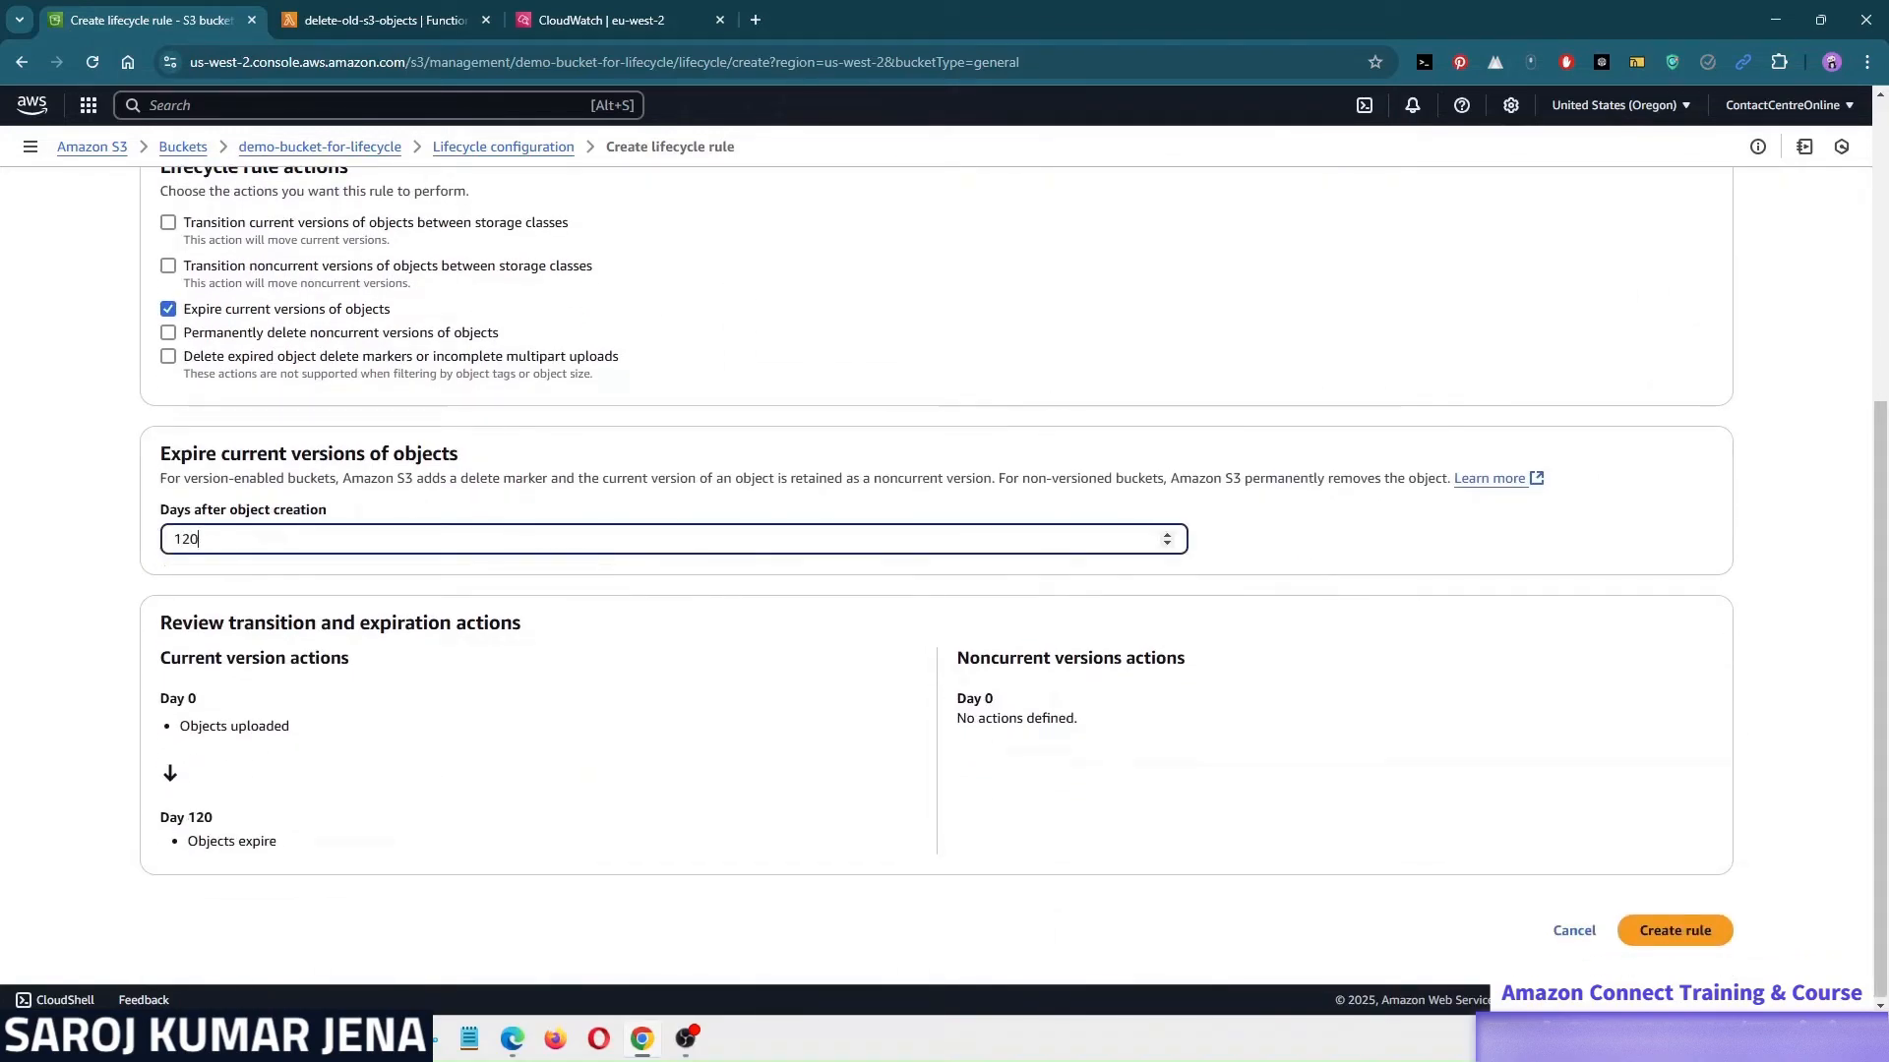
pyautogui.click(344, 578)
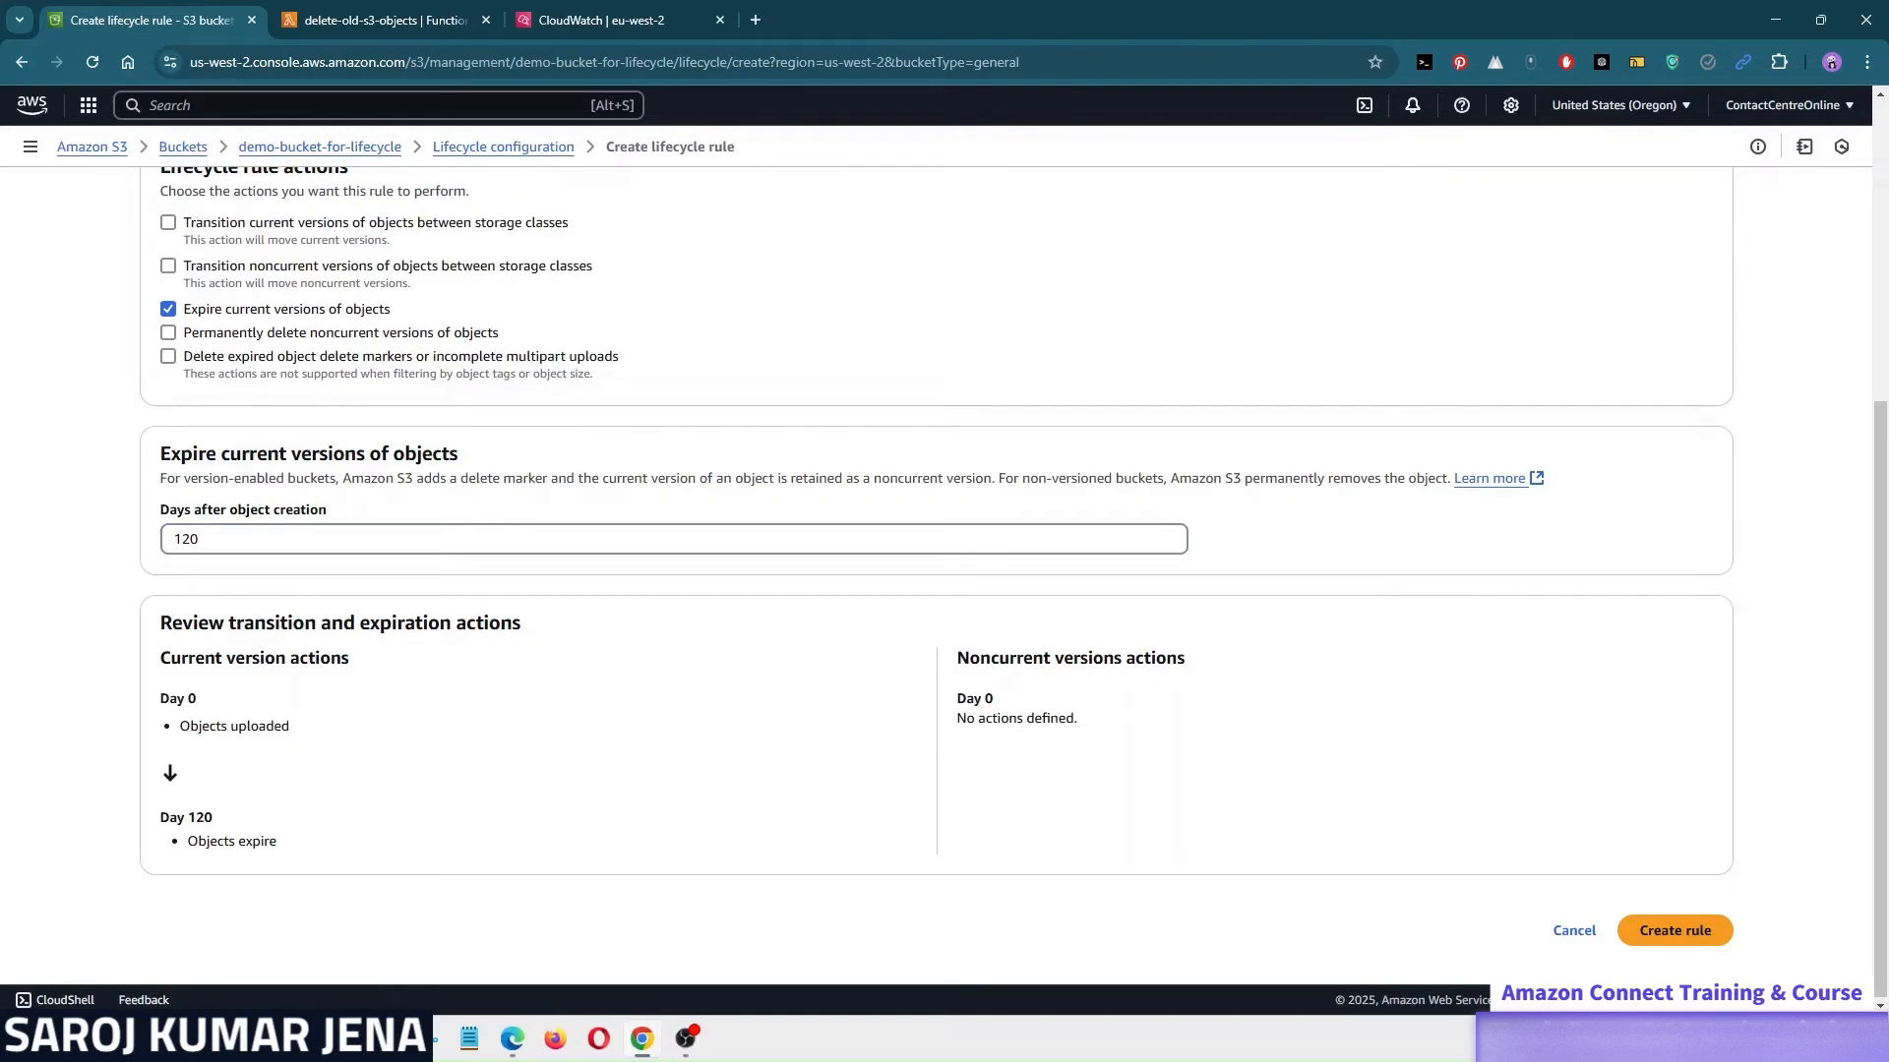
# - Review the current version actions timeline, from the Day 0 entry through the Day 120 entry
pyautogui.moveTo(169, 699); pyautogui.dragTo(303, 737)
pyautogui.moveTo(169, 817); pyautogui.dragTo(292, 858)
pyautogui.click(385, 809)
# - Replace the expiration action with permanently deleting noncurrent versions 120 days after objects become noncurrent, retaining 5 newer versions
pyautogui.click(168, 309)
pyautogui.click(168, 628)
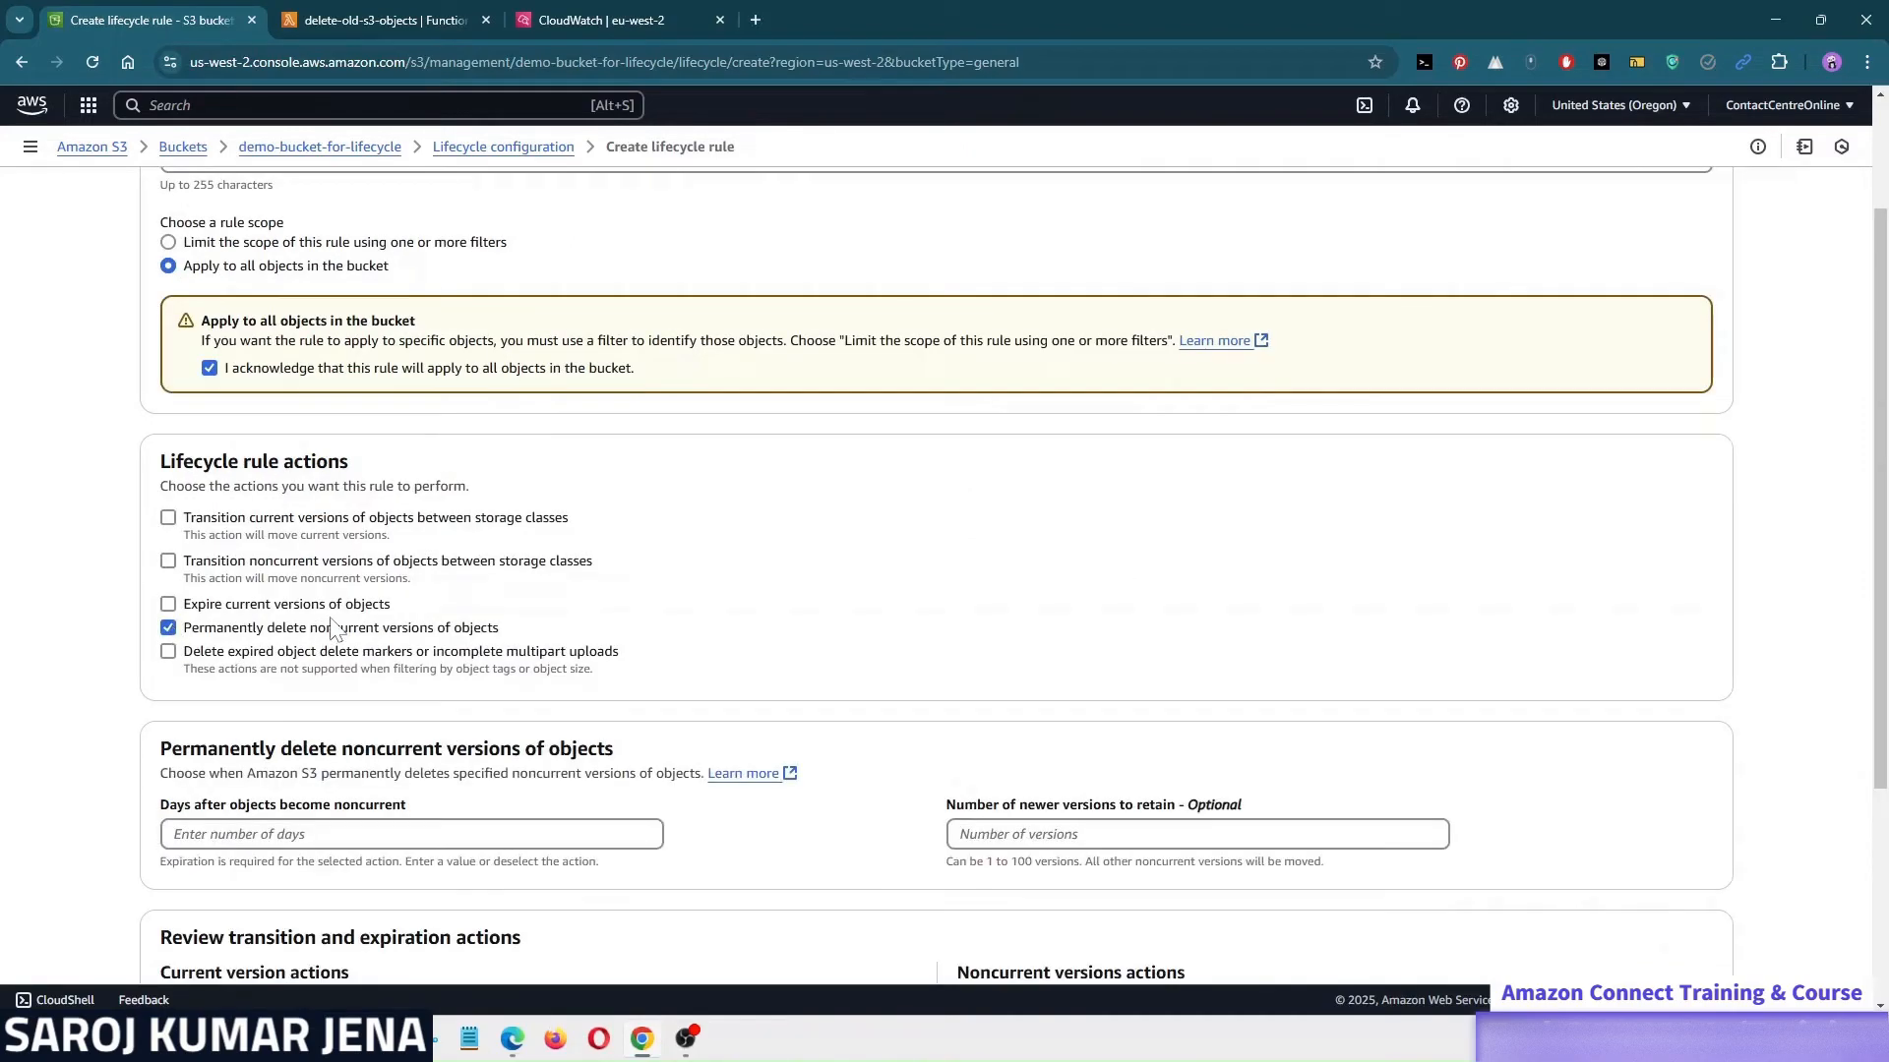
pyautogui.scroll(-3, 649, 587)
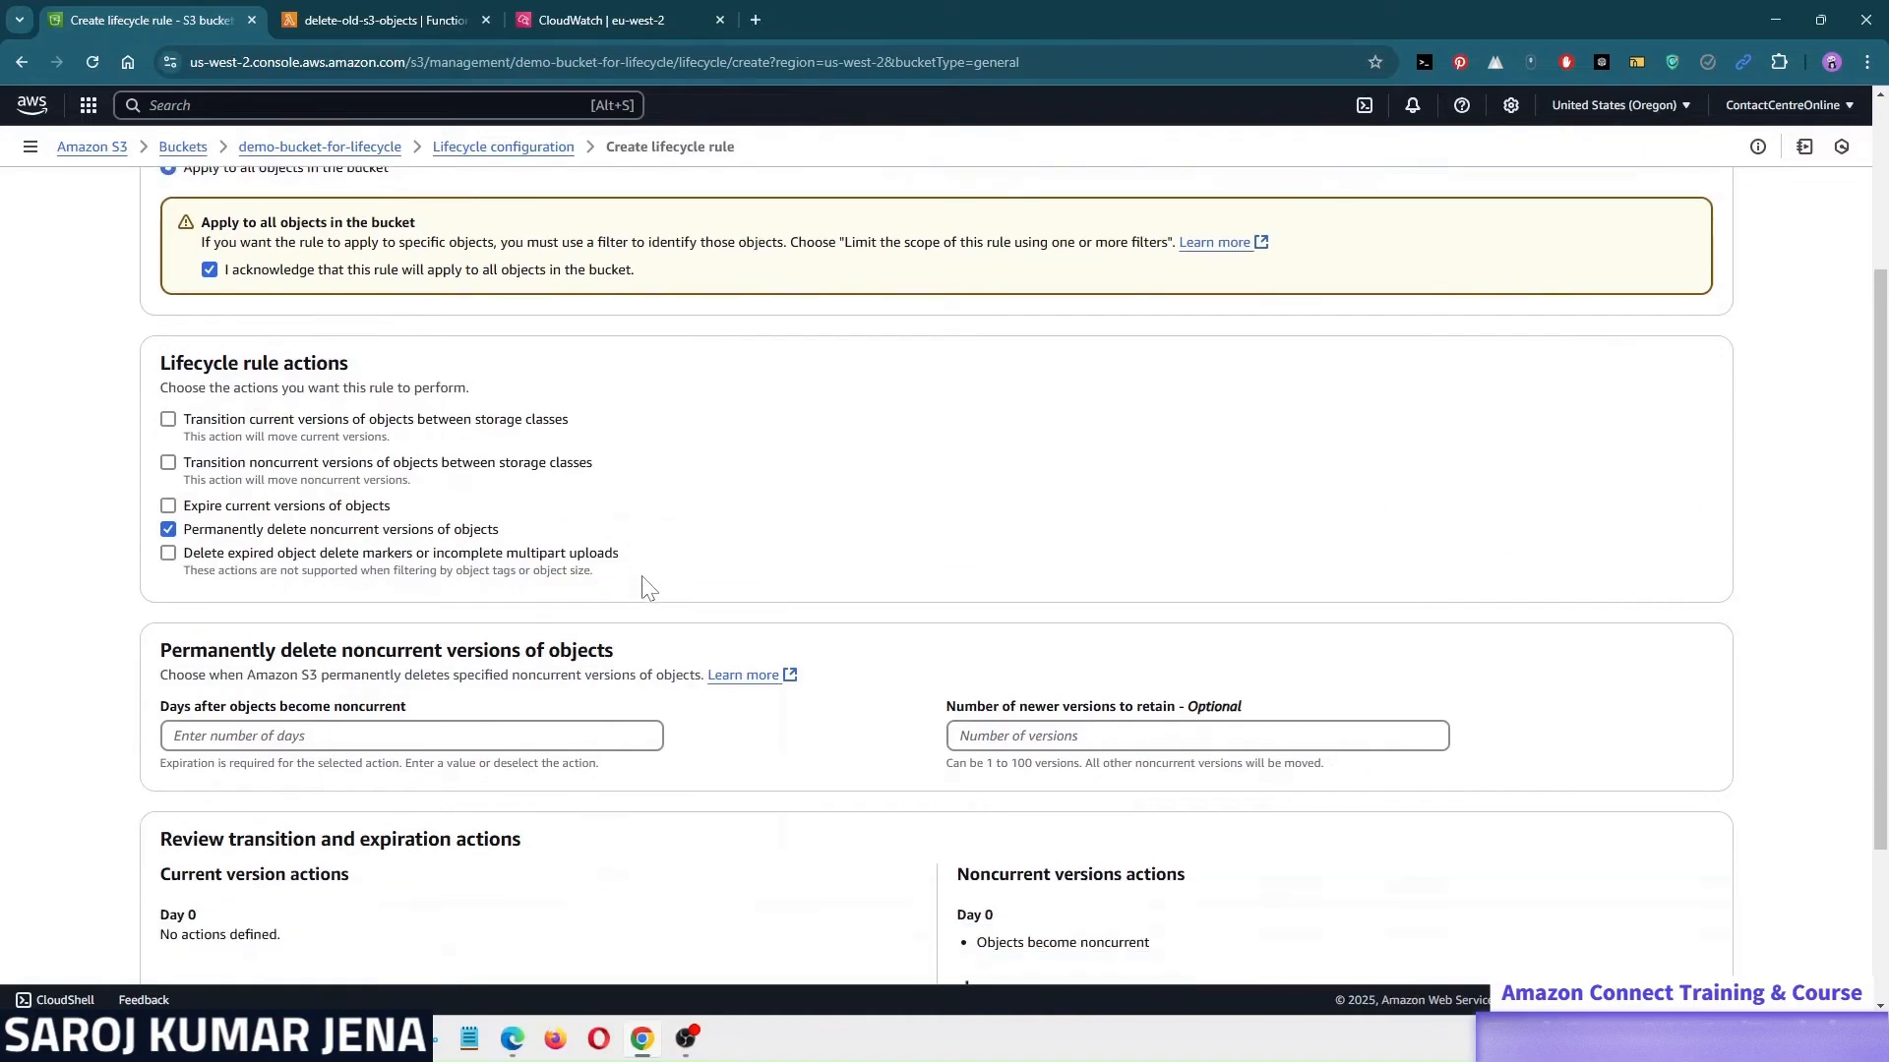
pyautogui.click(634, 558)
pyautogui.write('120')
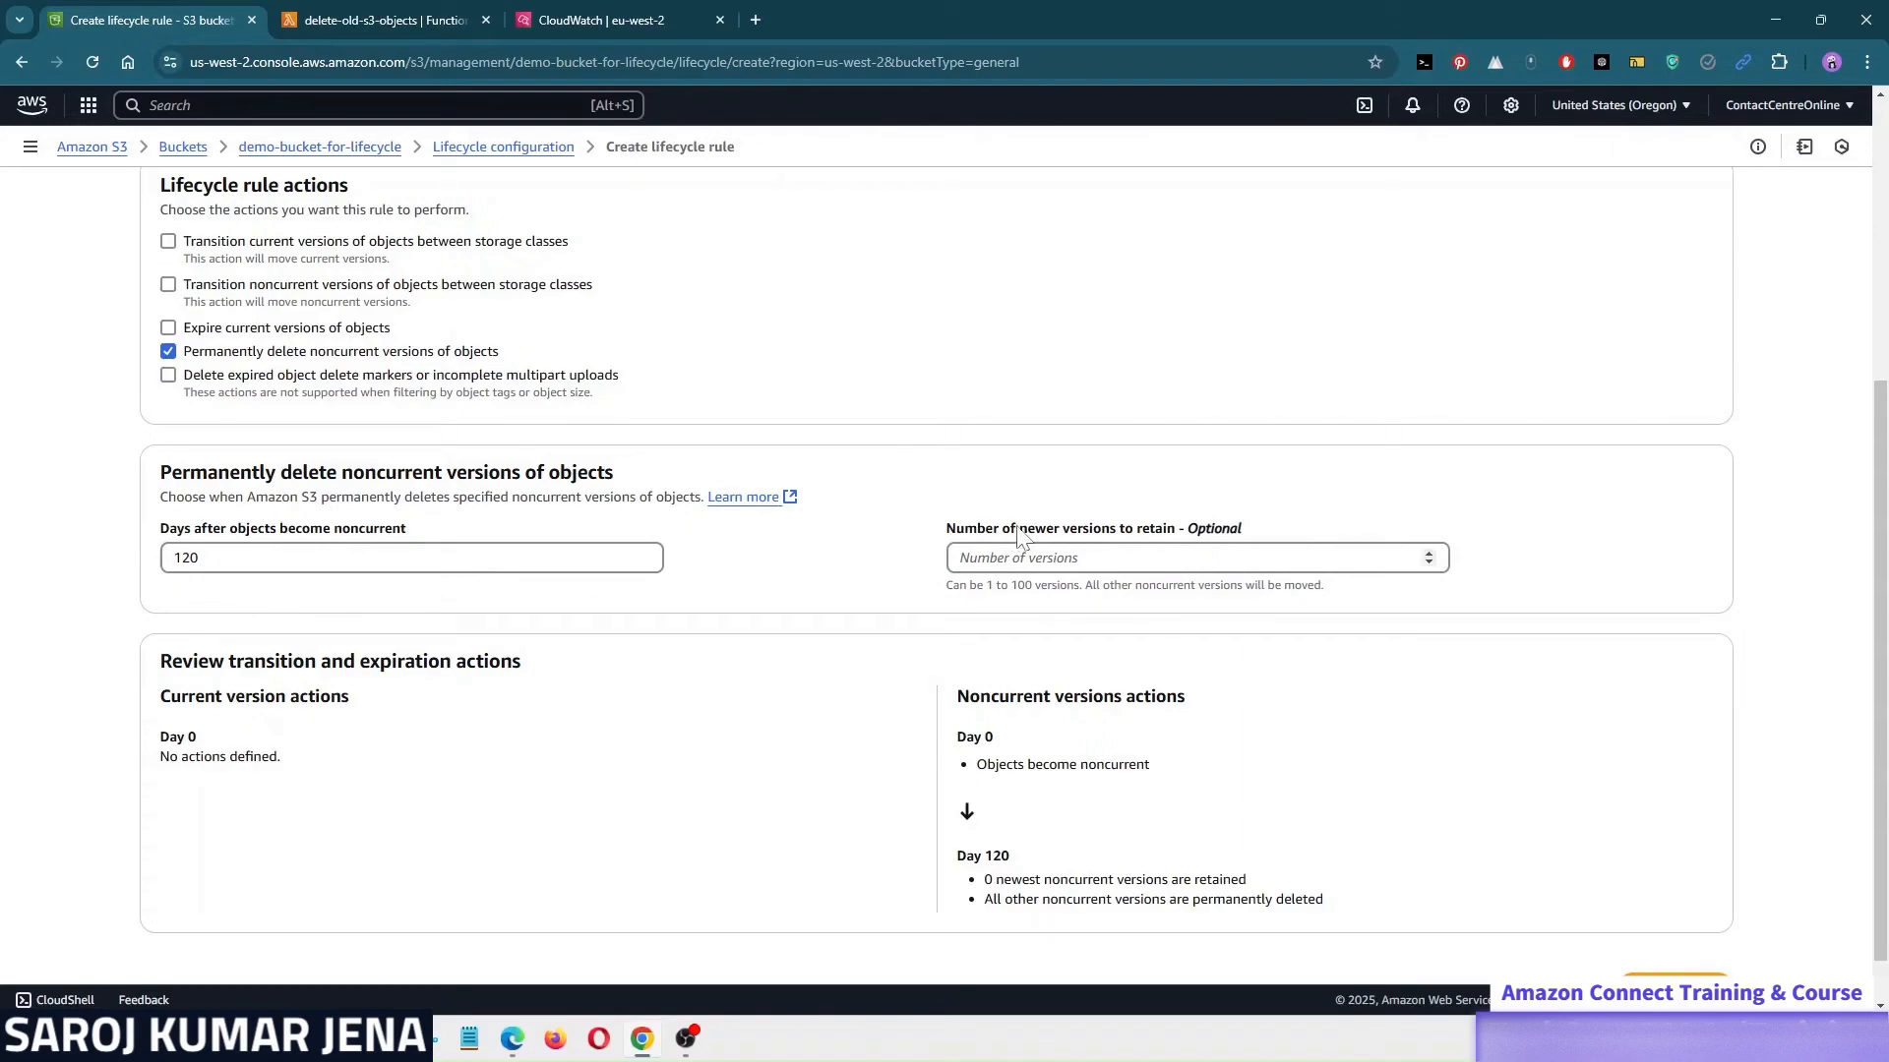
pyautogui.click(1122, 558)
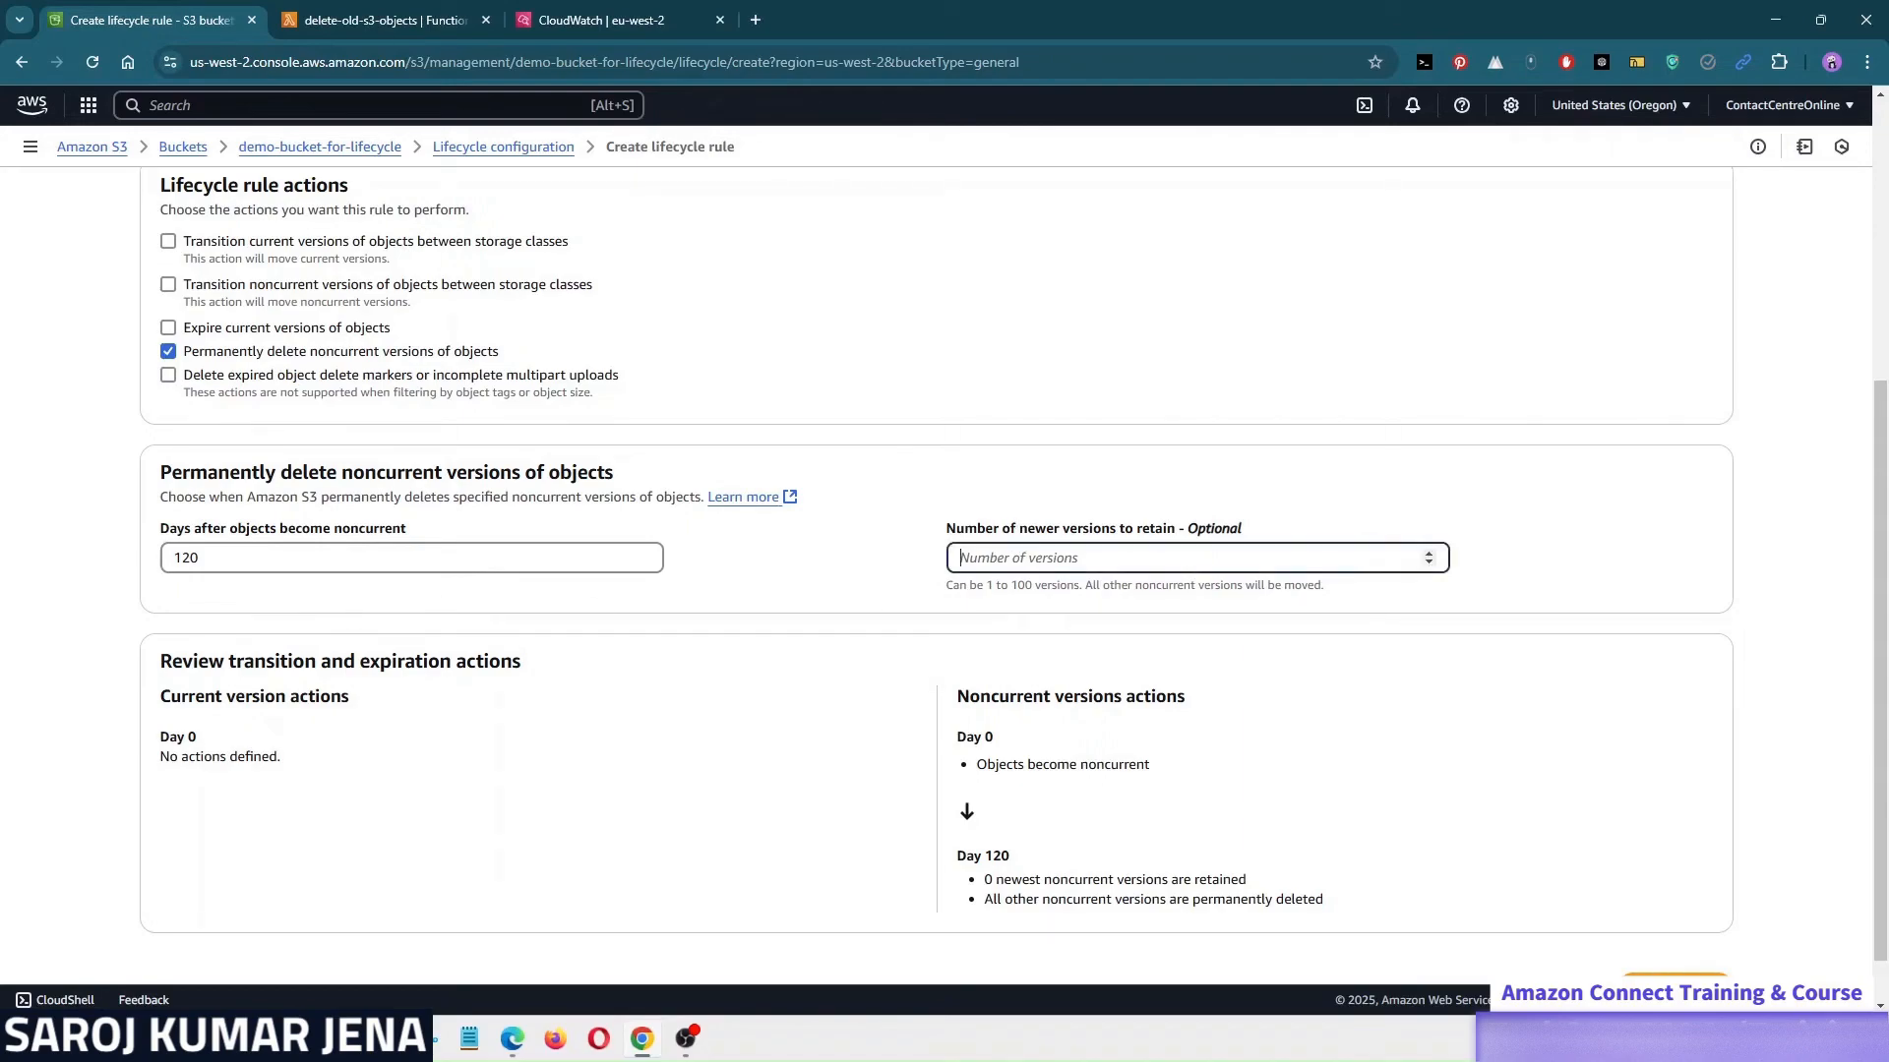
pyautogui.write('5')
pyautogui.click(411, 622)
pyautogui.scroll(-2, 411, 622)
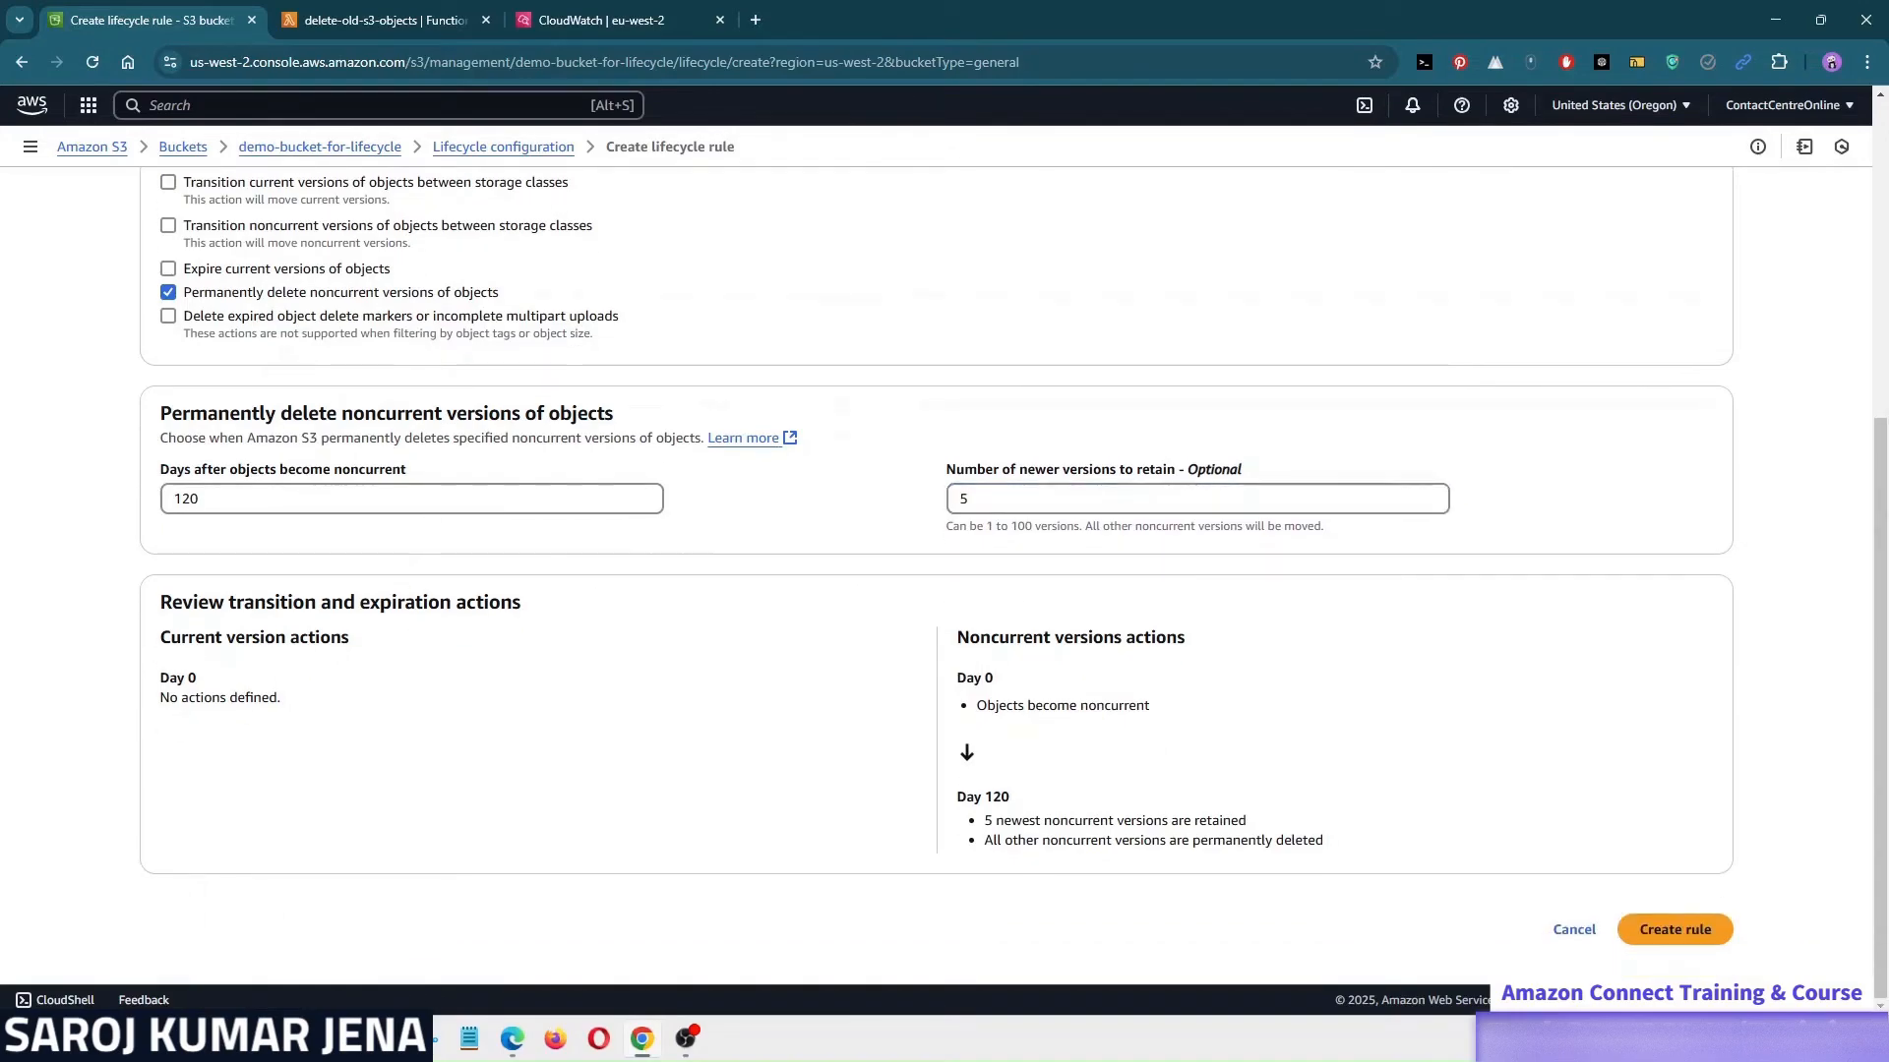
# - Review the noncurrent versions actions timeline, including which versions are retained and which are deleted at Day 120
pyautogui.moveTo(956, 675); pyautogui.dragTo(1151, 718)
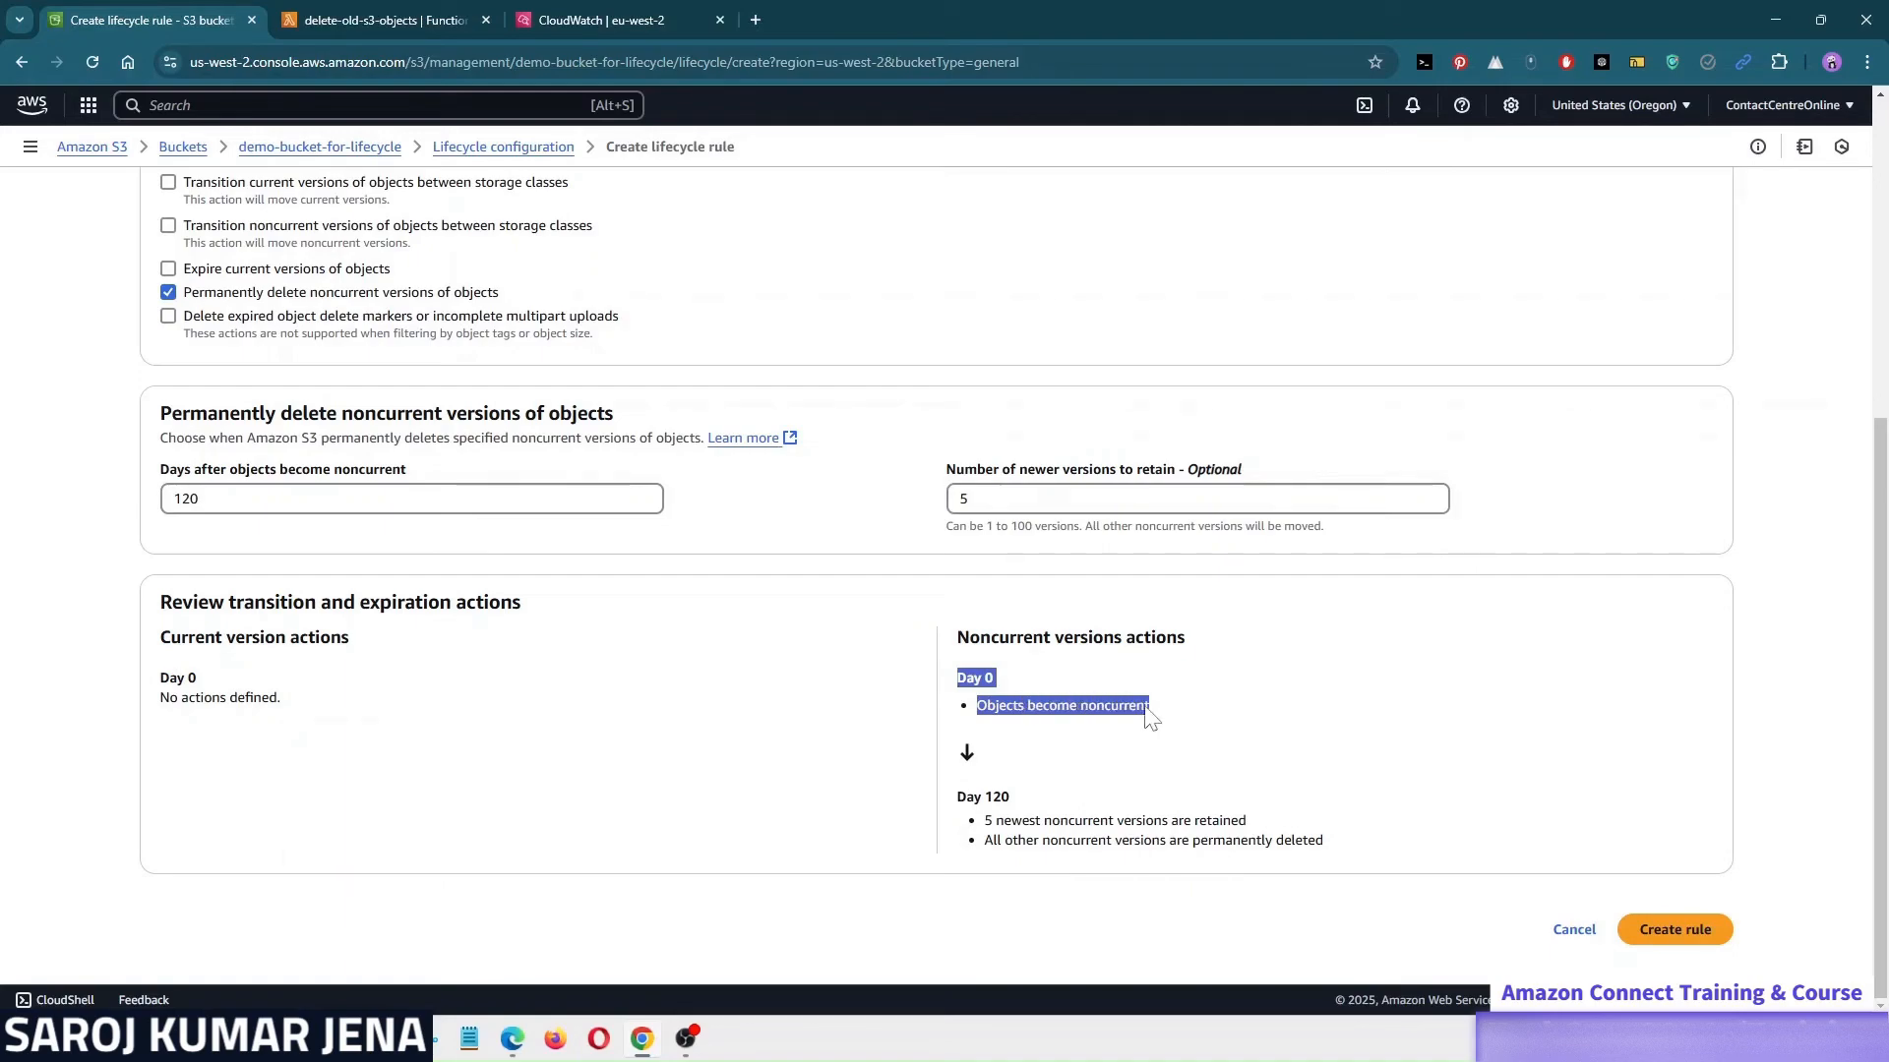
pyautogui.click(992, 833)
pyautogui.moveTo(983, 820); pyautogui.dragTo(1274, 826)
pyautogui.moveTo(983, 841); pyautogui.dragTo(1326, 854)
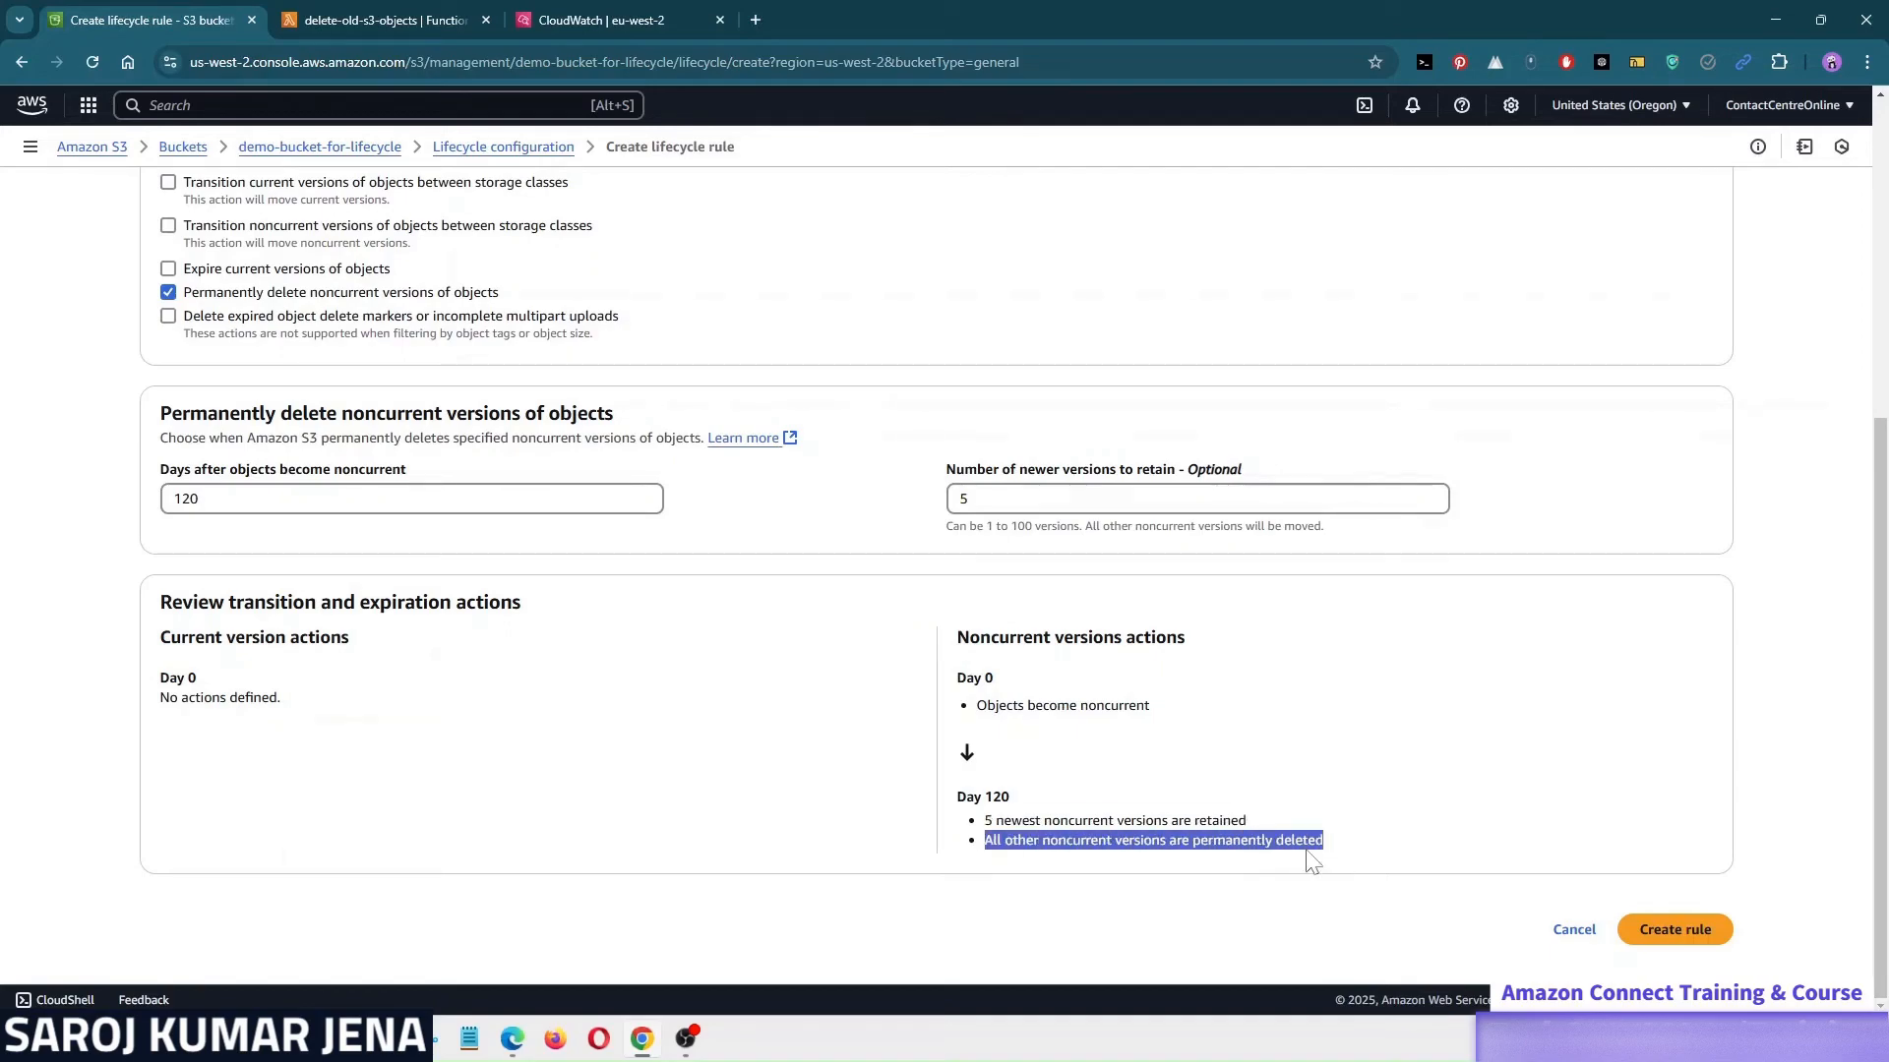
pyautogui.click(1313, 858)
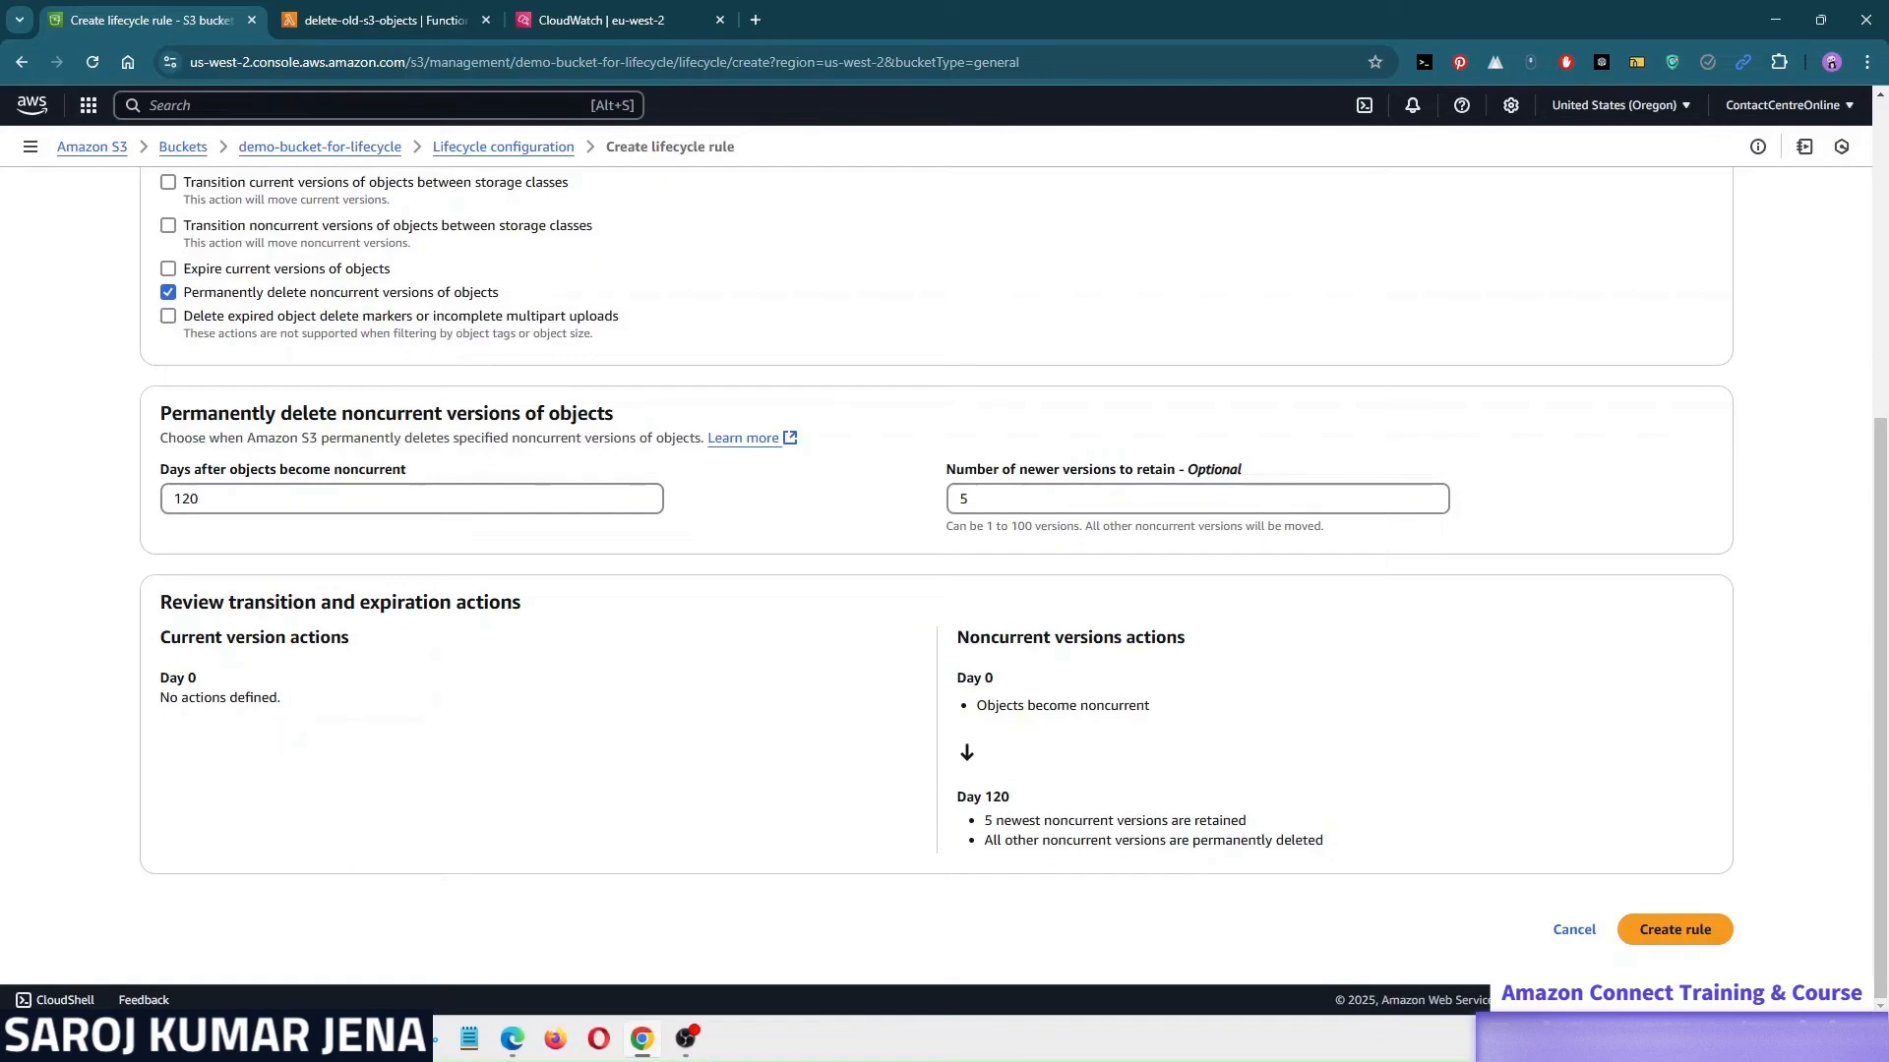
# - Replace the noncurrent deletion action with deleting both expired object delete markers and incomplete multipart uploads
pyautogui.click(168, 292)
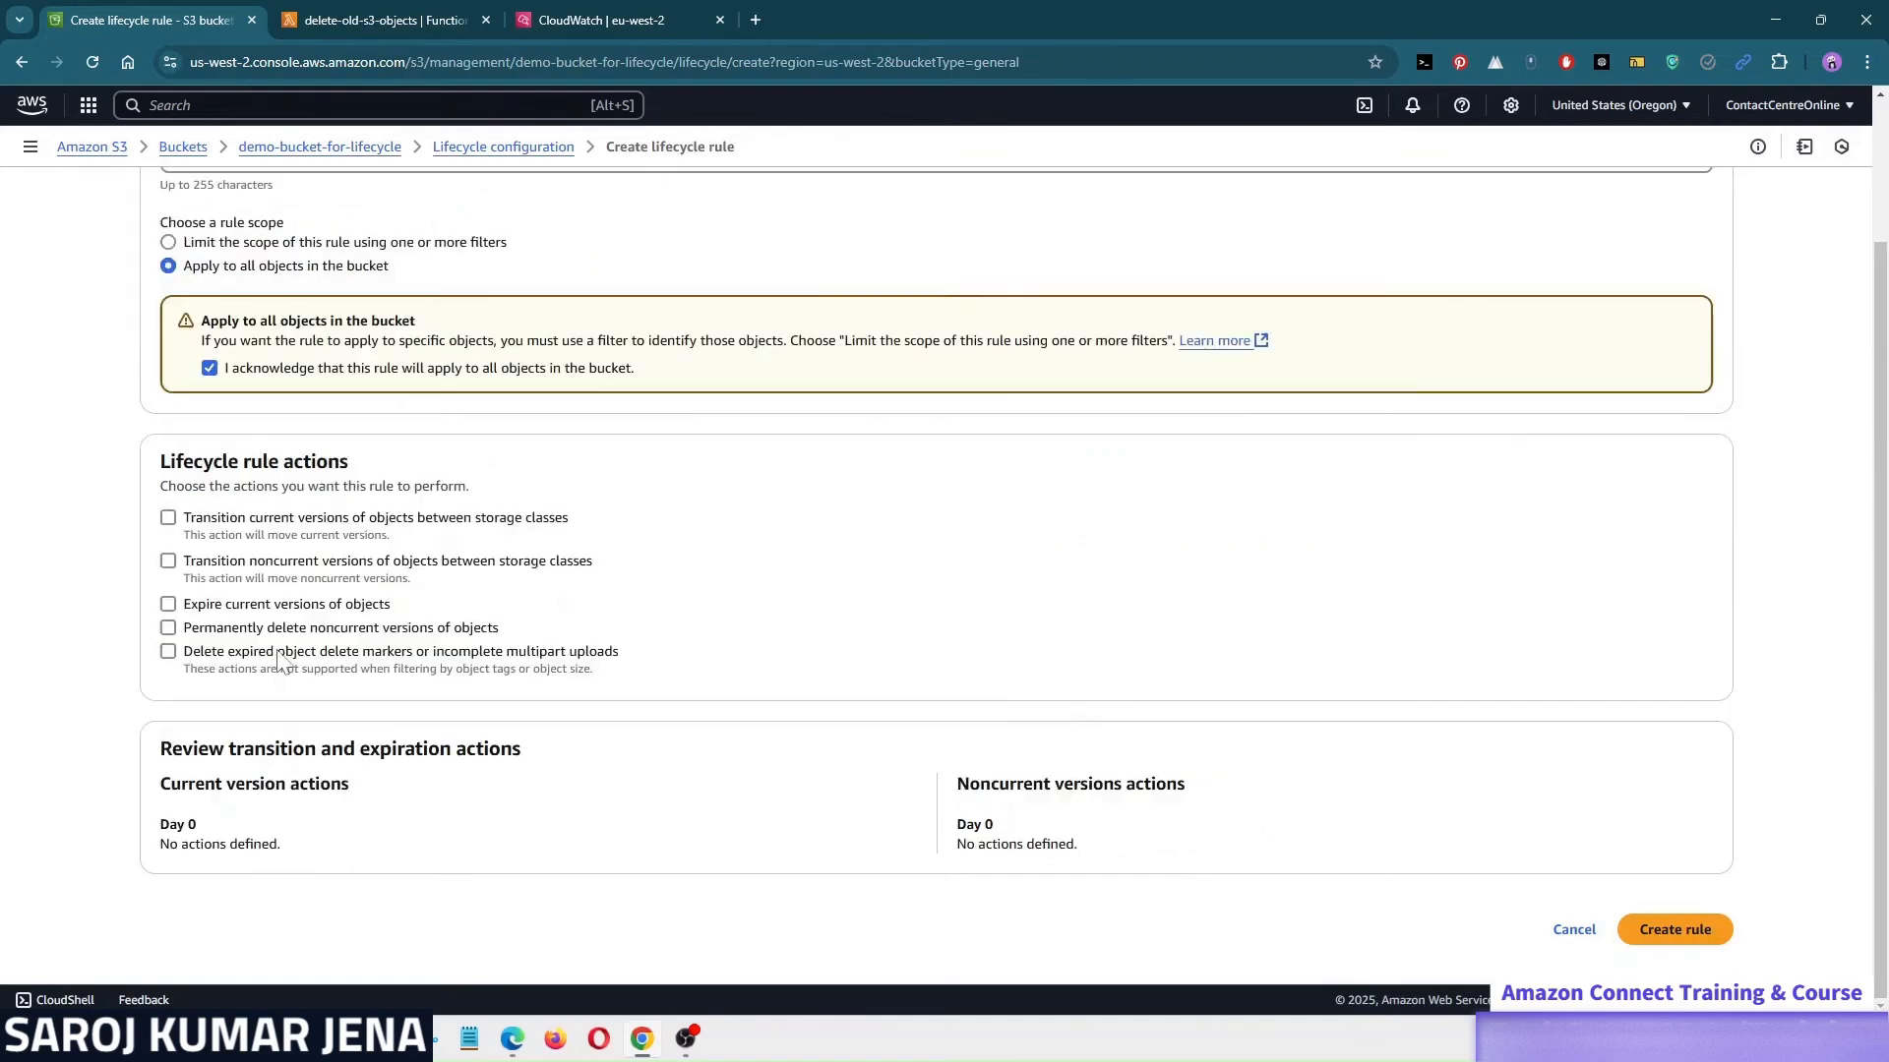
pyautogui.click(169, 651)
pyautogui.scroll(-2, 169, 665)
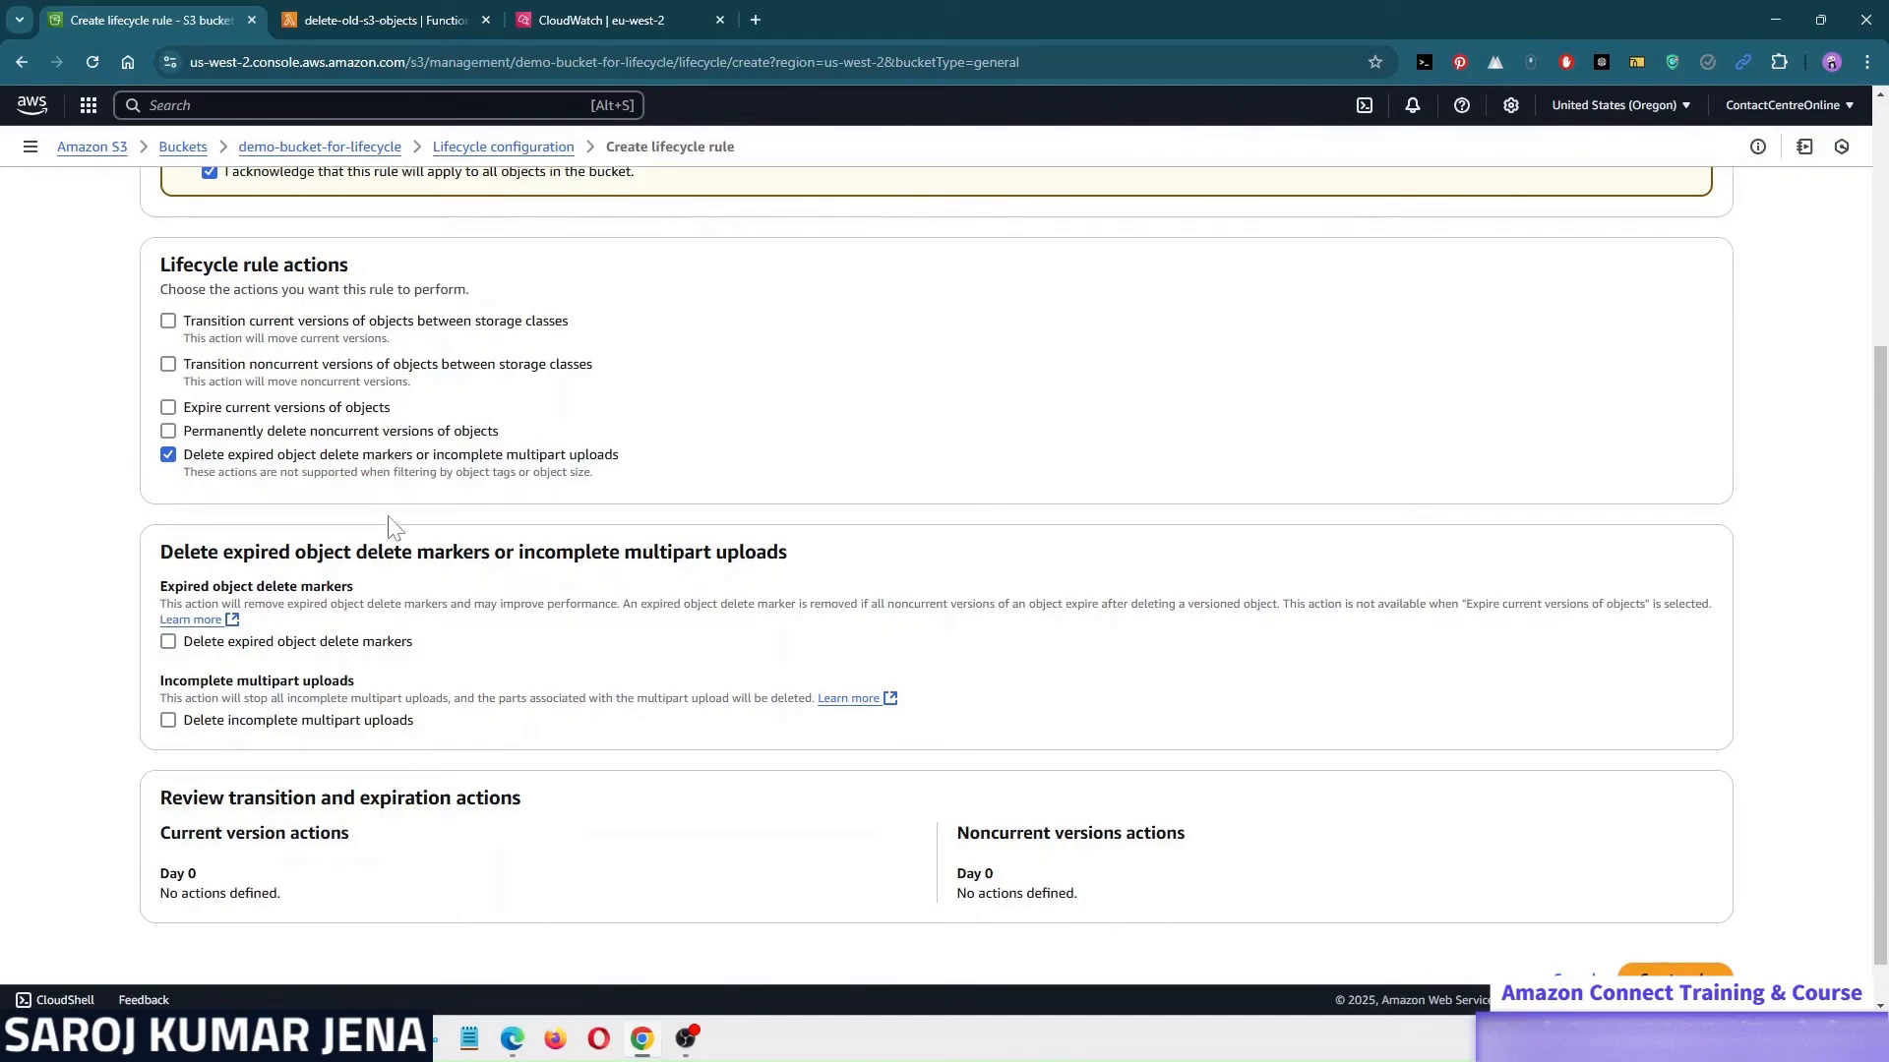
pyautogui.scroll(-1, 390, 528)
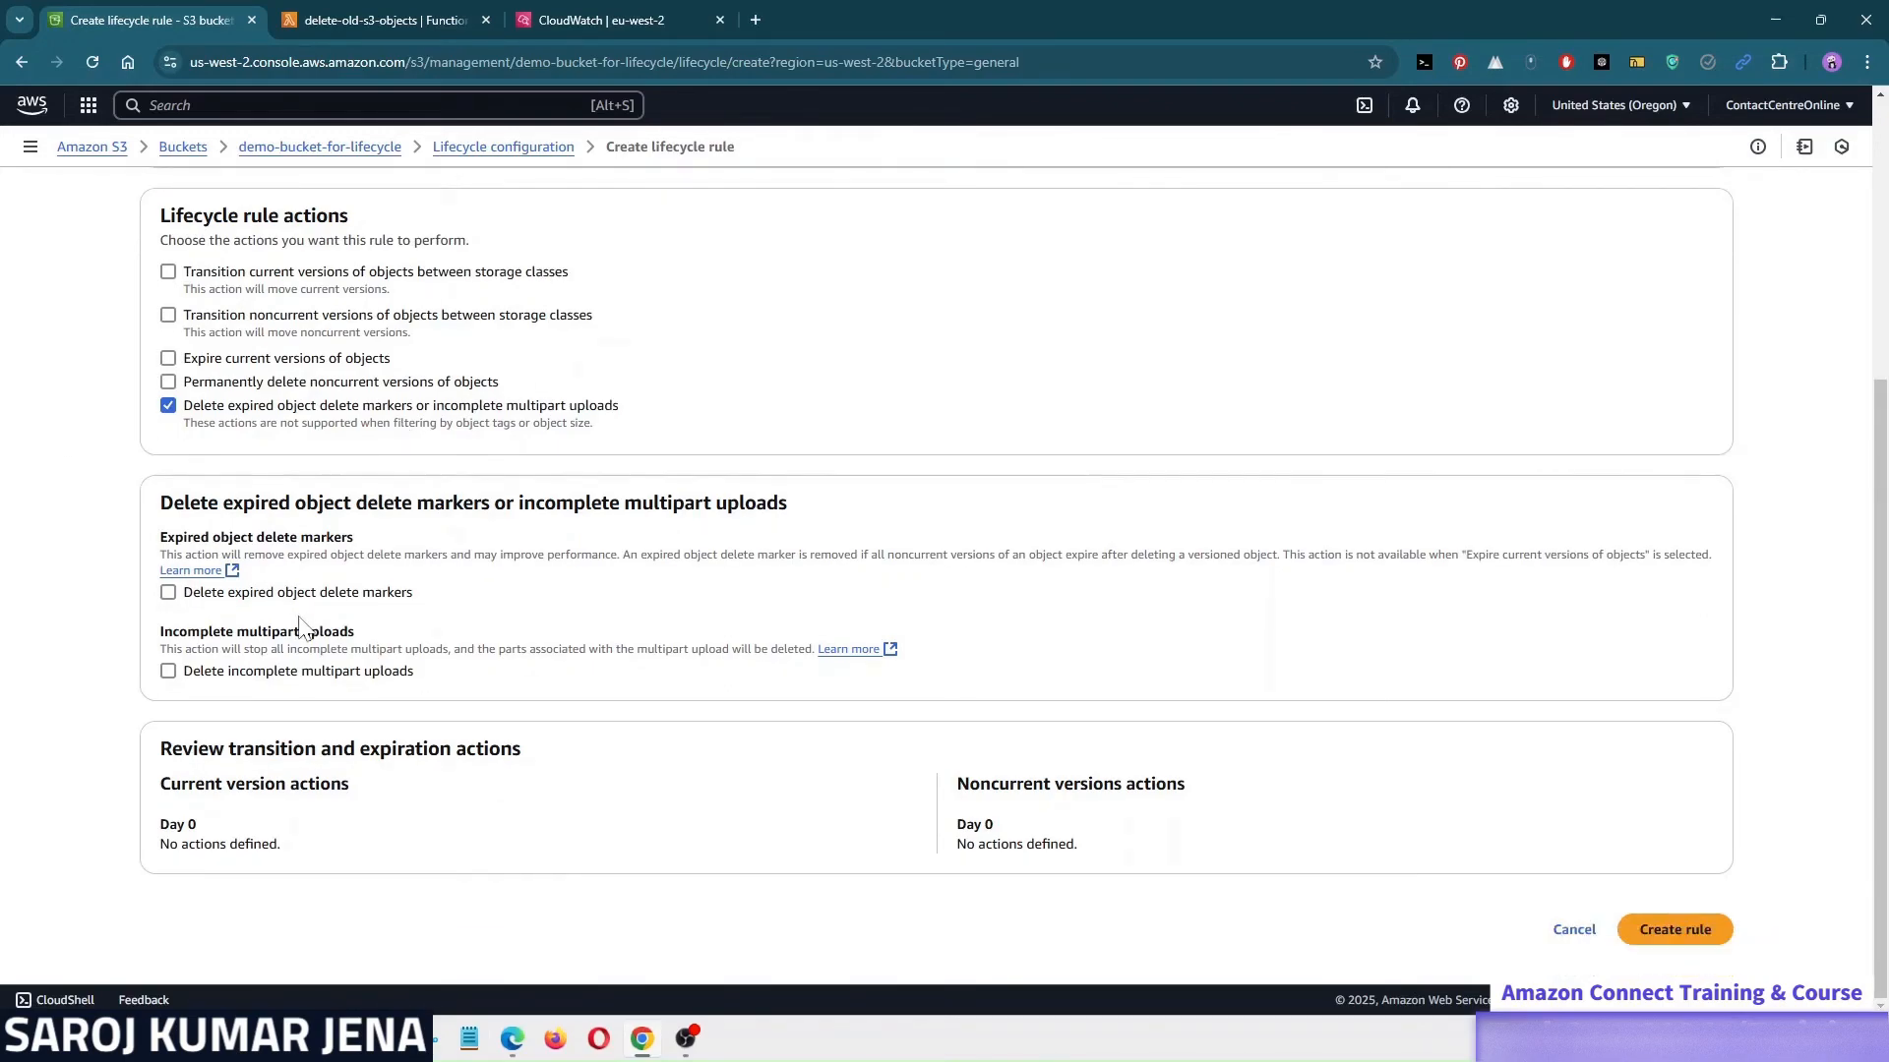
pyautogui.click(168, 592)
pyautogui.click(169, 673)
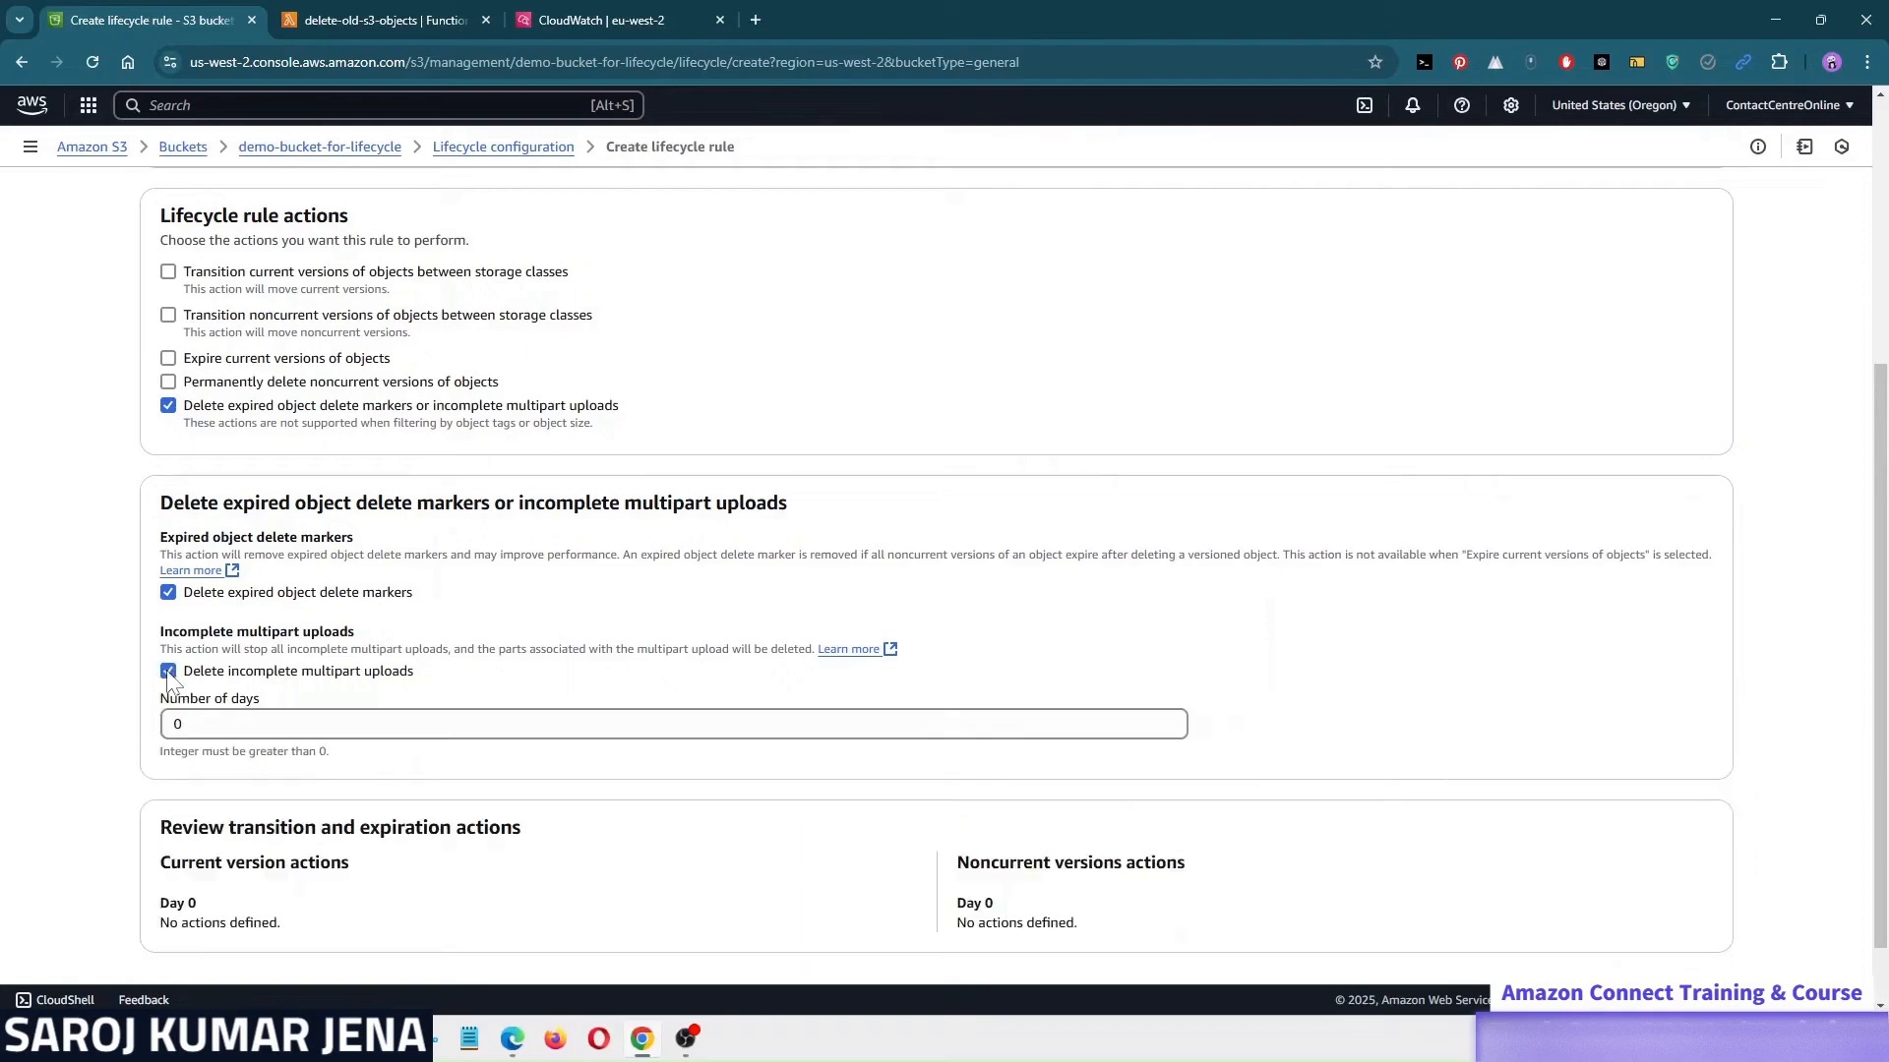
# - Set the number of days for deleting incomplete multipart uploads to 30
pyautogui.scroll(-1, 79, 541)
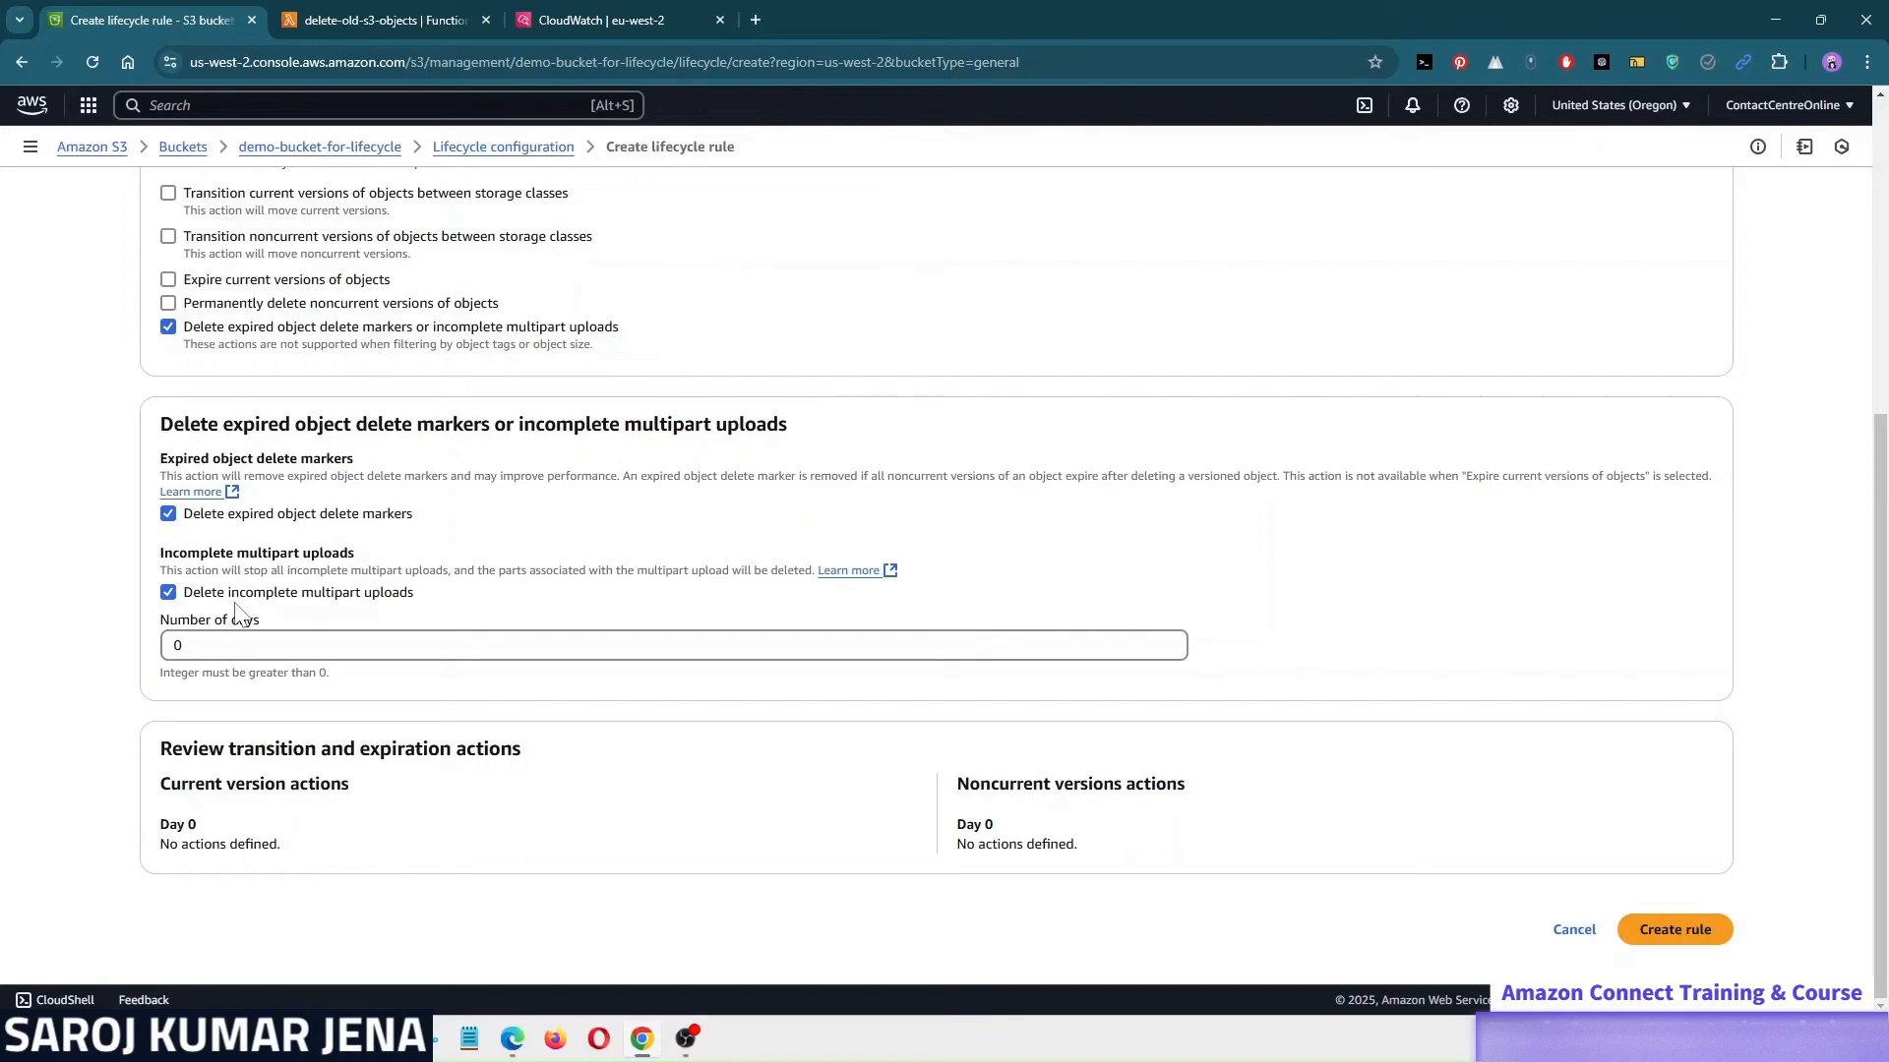
pyautogui.doubleClick(178, 645)
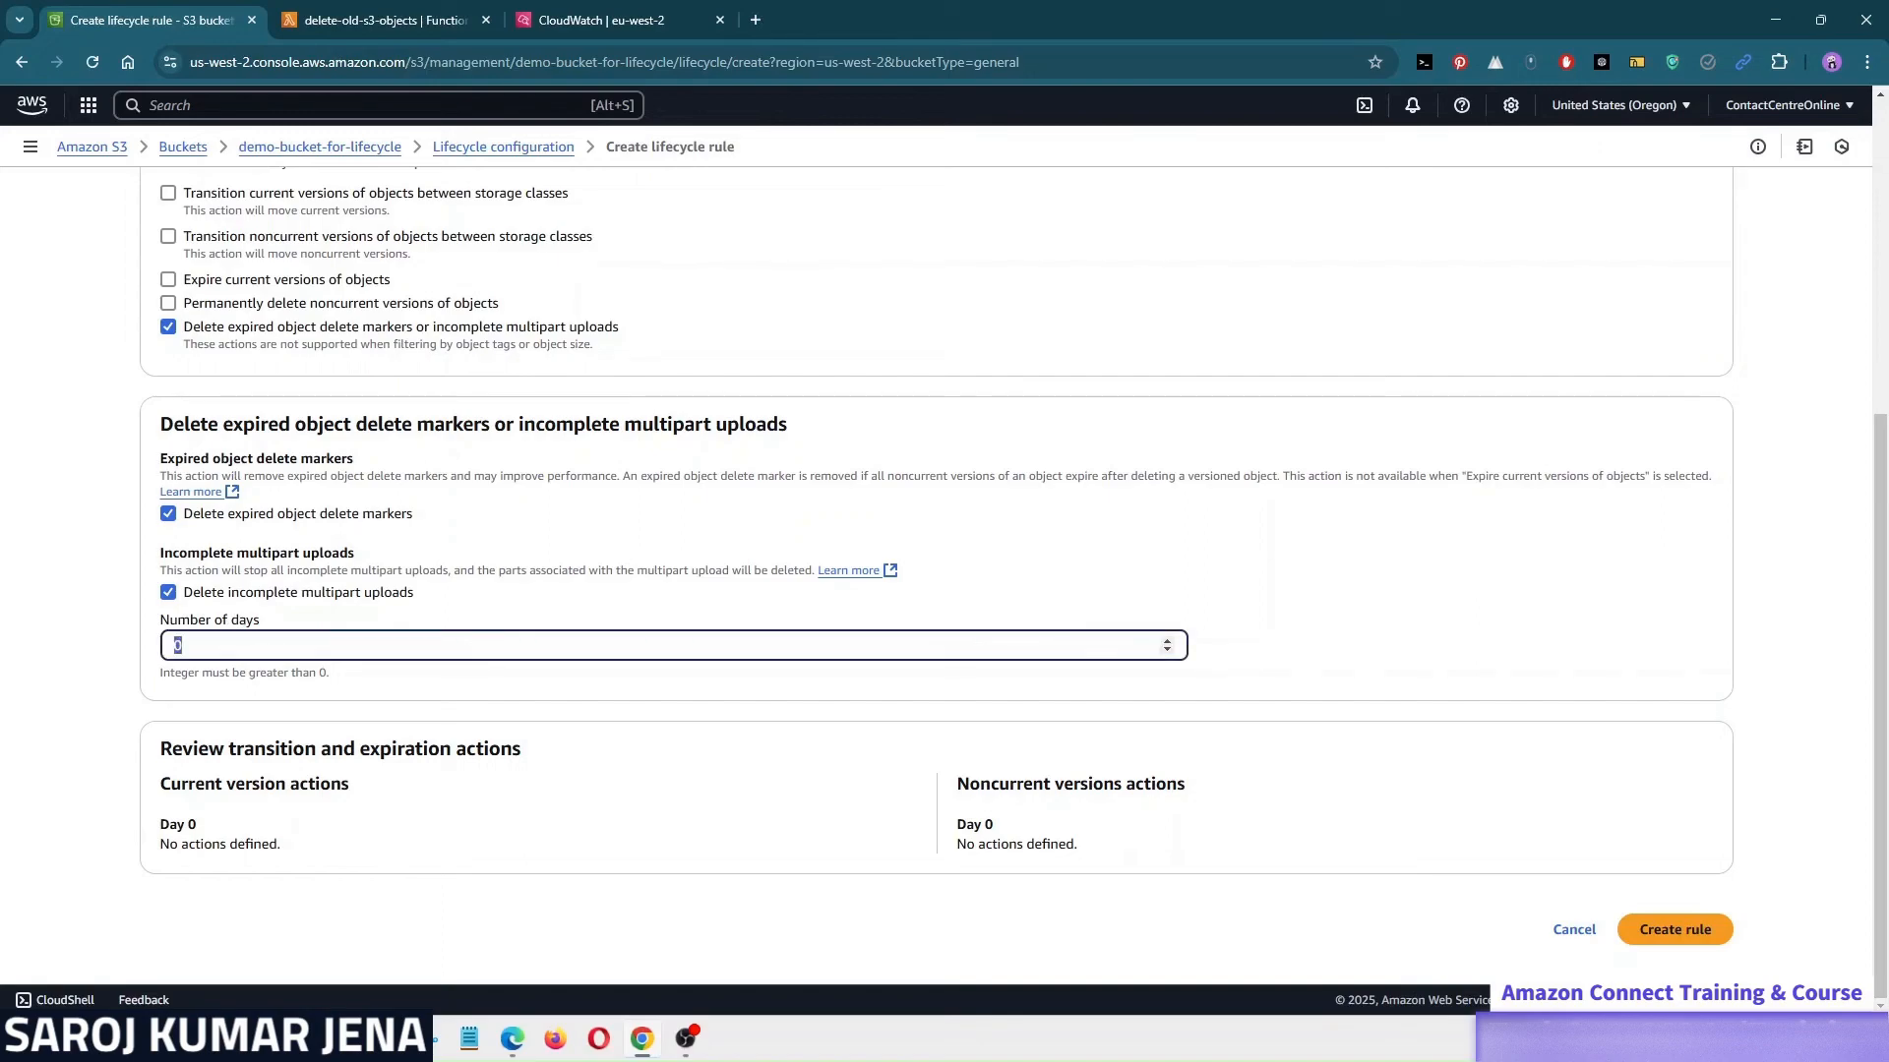
pyautogui.write('30')
pyautogui.click(59, 612)
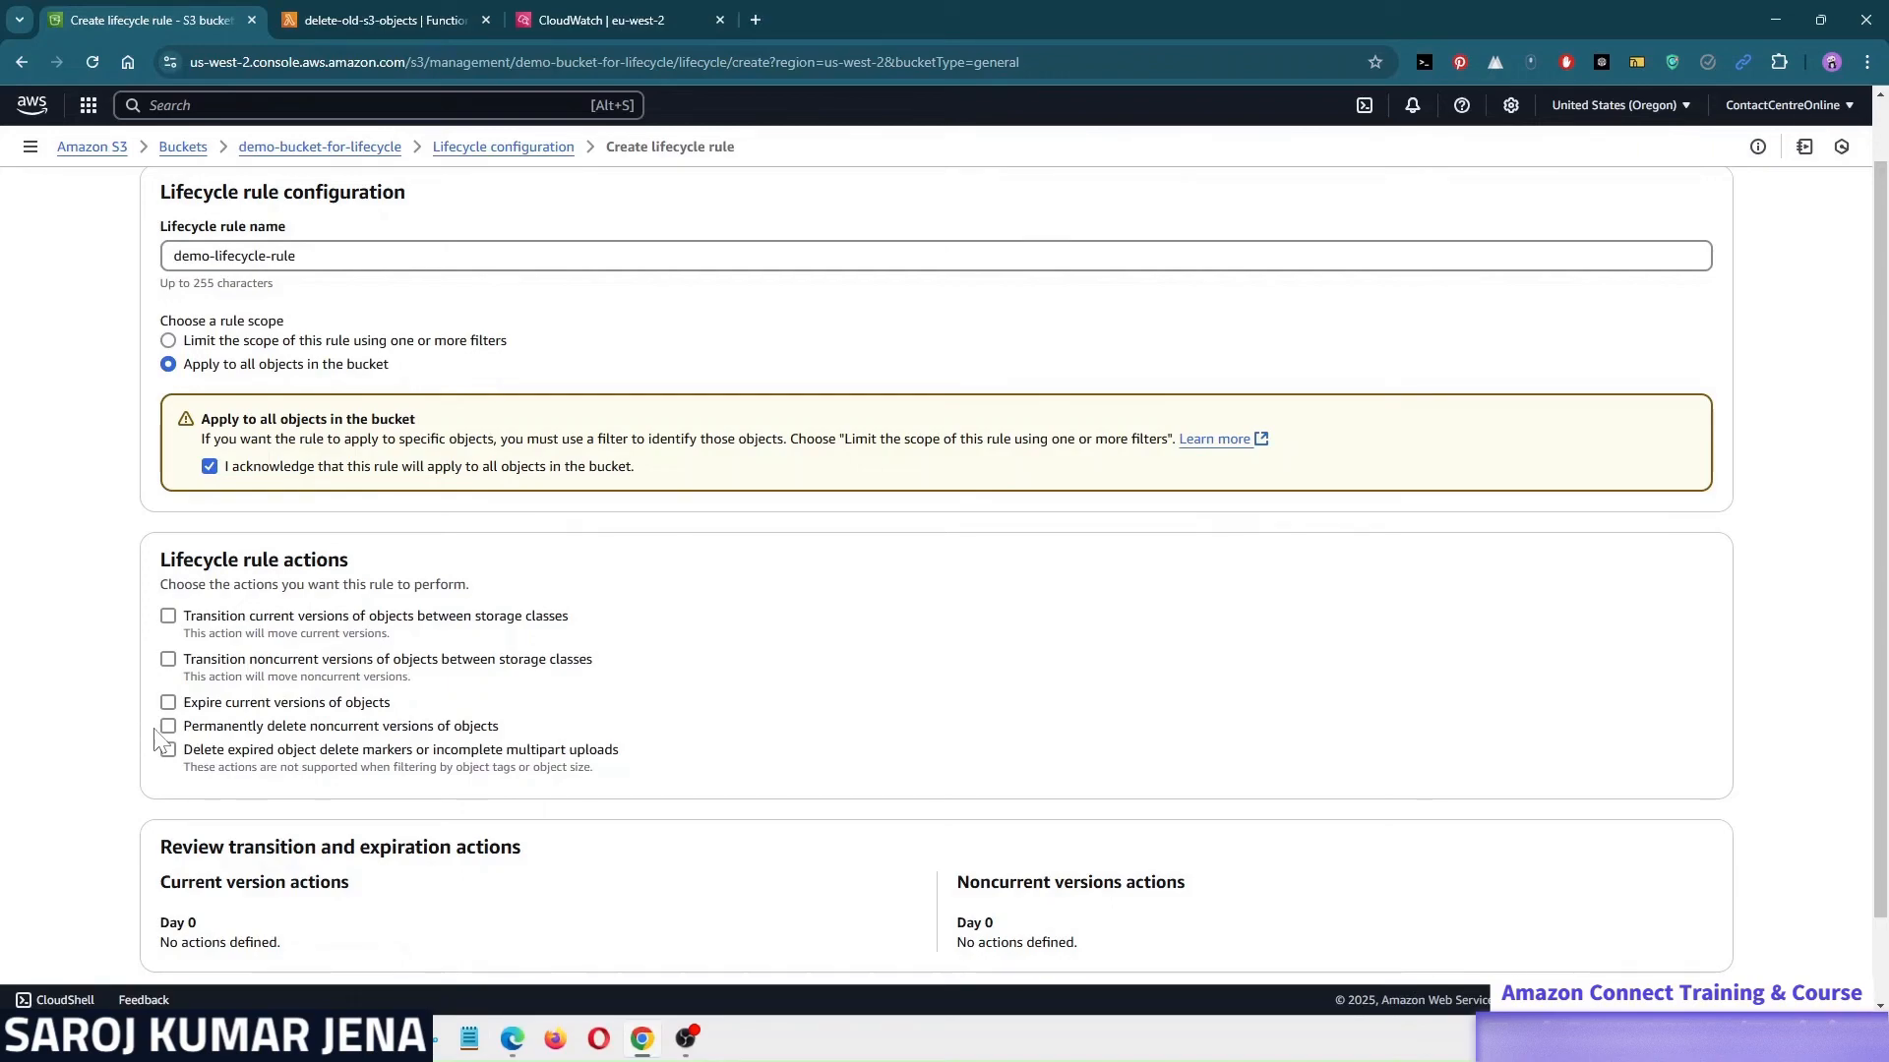
# - Enable expiring current versions of objects, set to 120 days after object creation
pyautogui.click(169, 703)
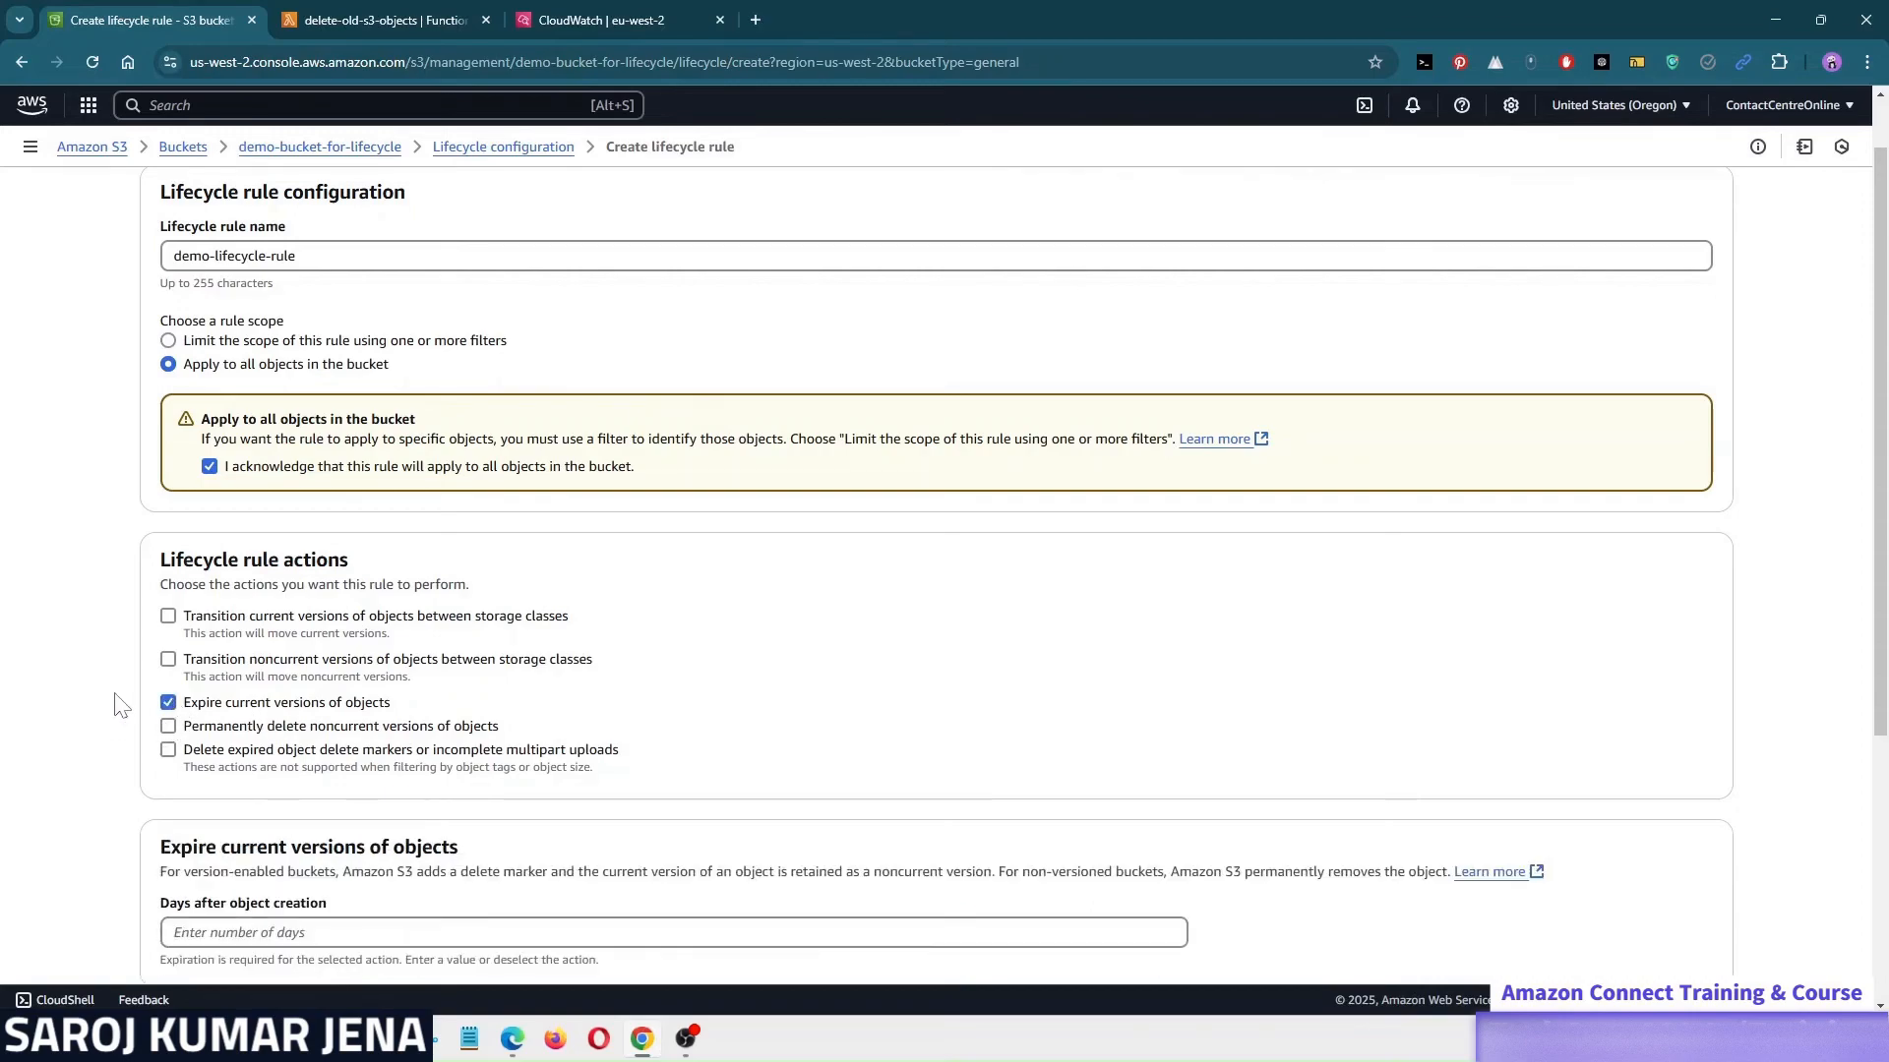
pyautogui.scroll(-3, 146, 686)
pyautogui.click(258, 640)
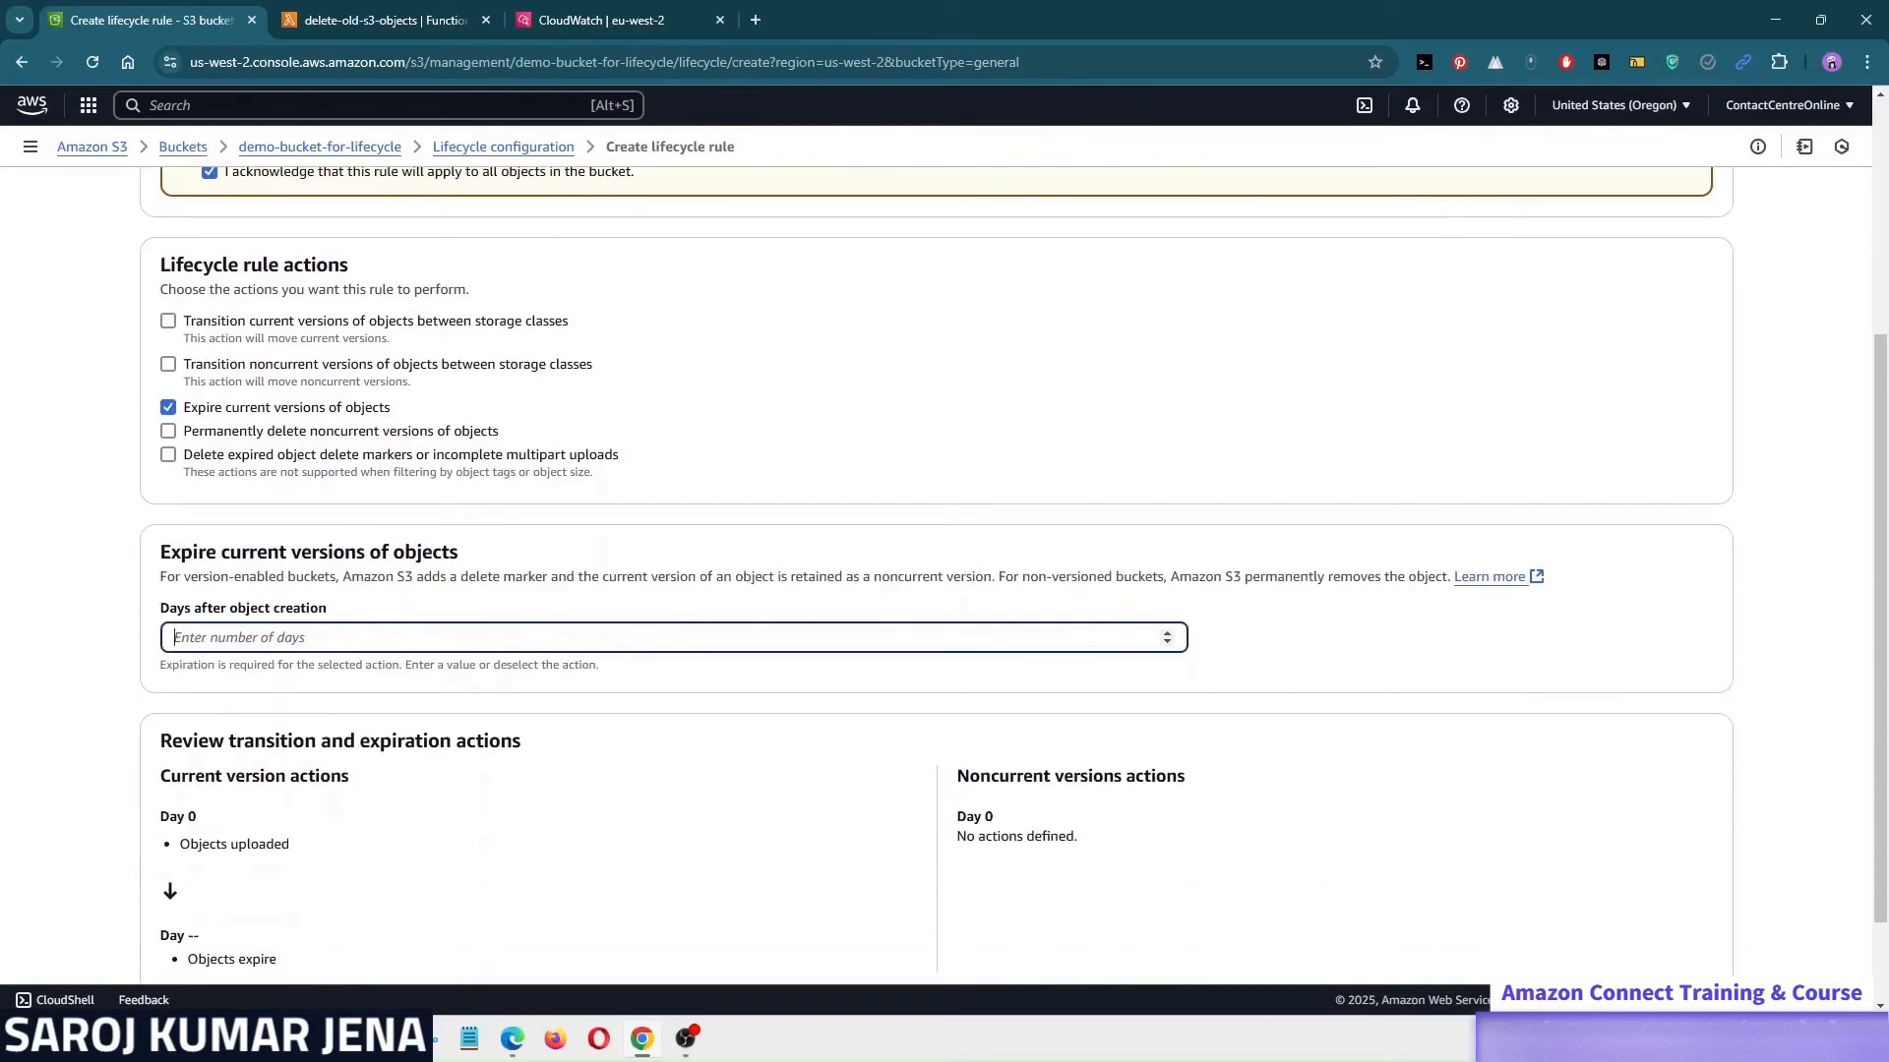
pyautogui.write('120')
pyautogui.click(94, 687)
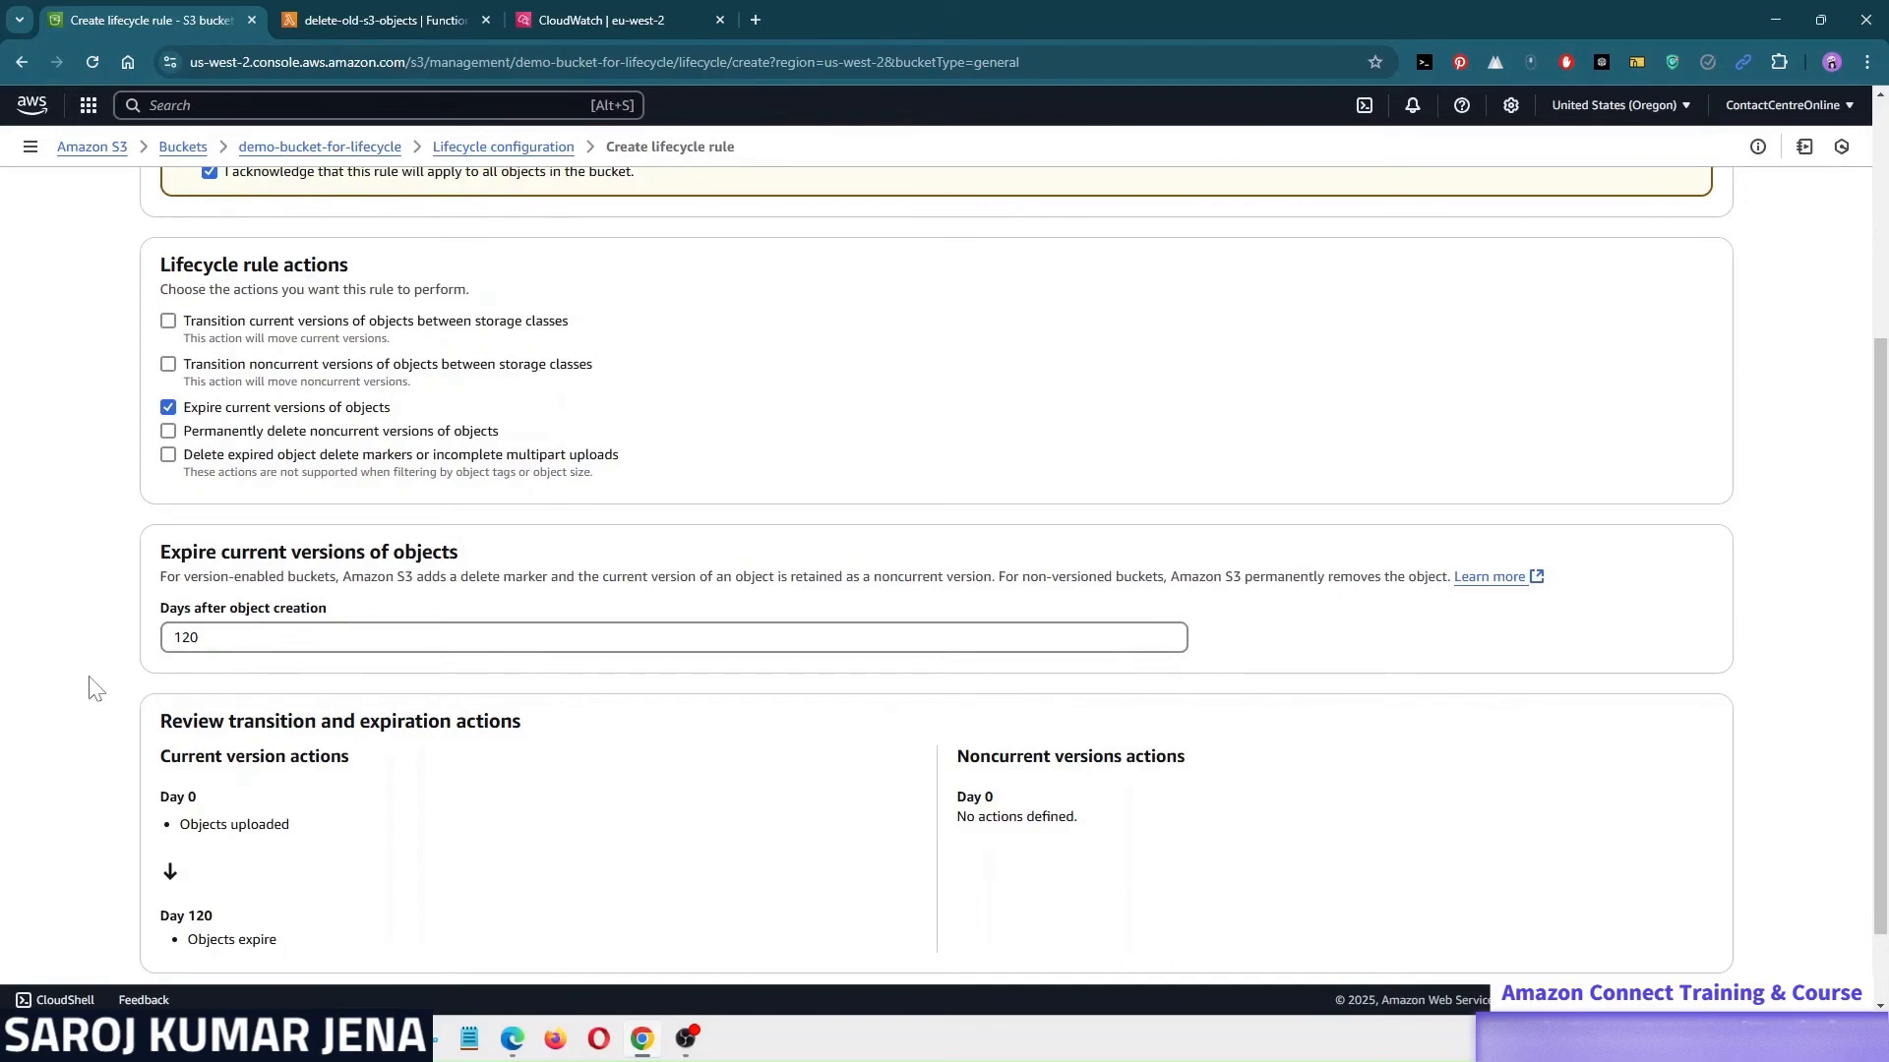
# - Add permanent deletion of noncurrent versions at 130 days after objects become noncurrent, leaving the number of newer versions to retain empty
pyautogui.click(171, 433)
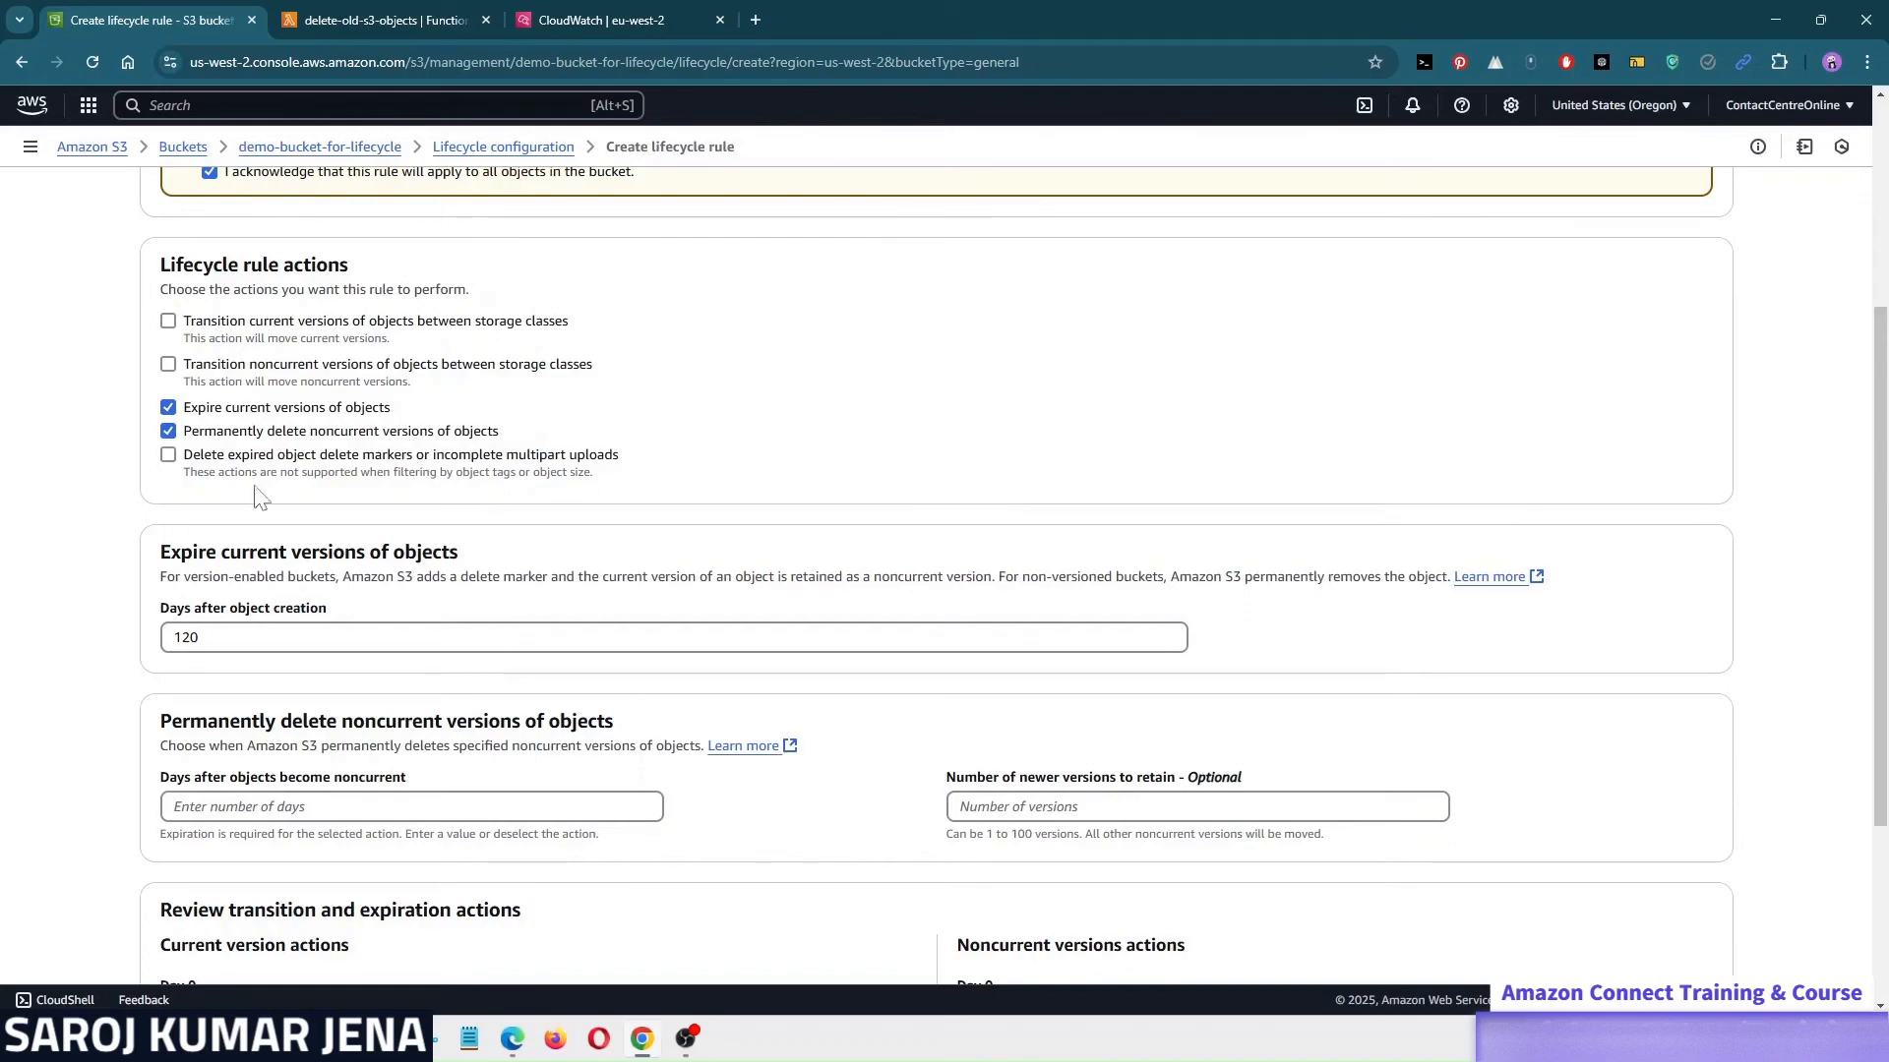
pyautogui.scroll(-2, 59, 569)
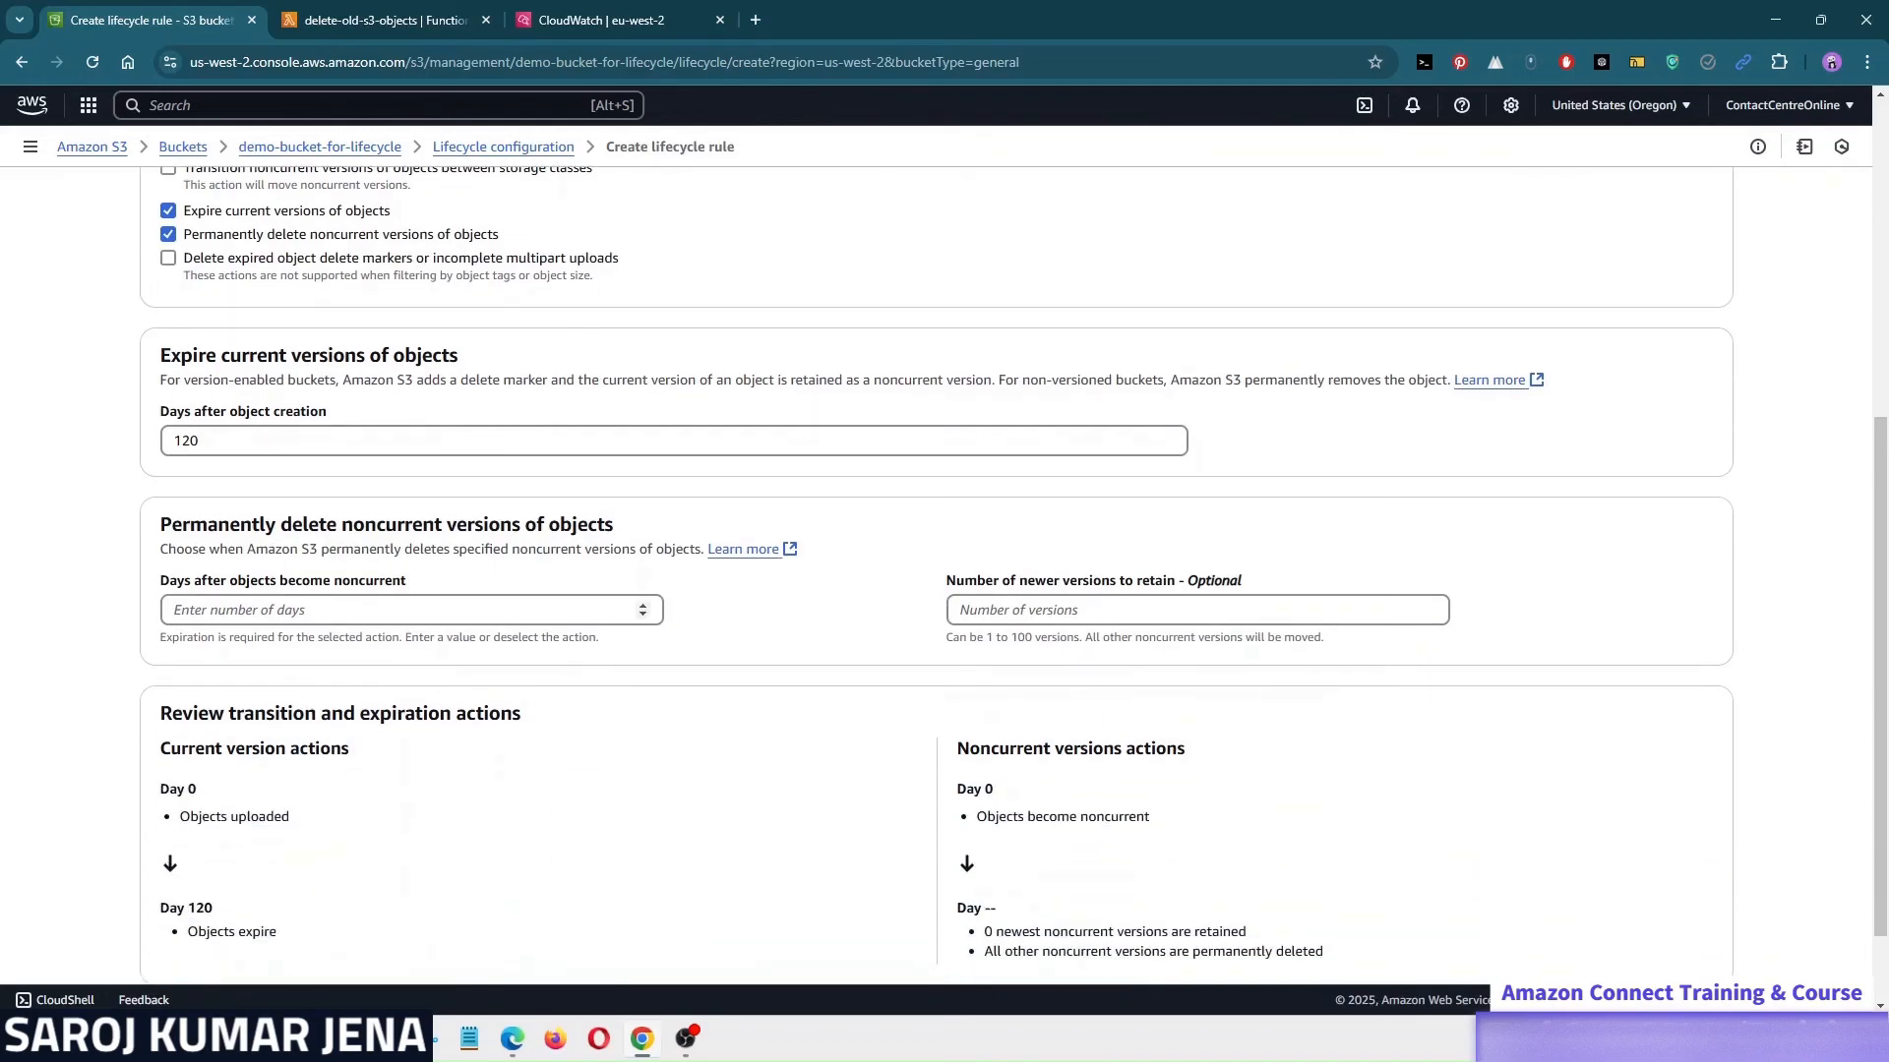
pyautogui.click(295, 610)
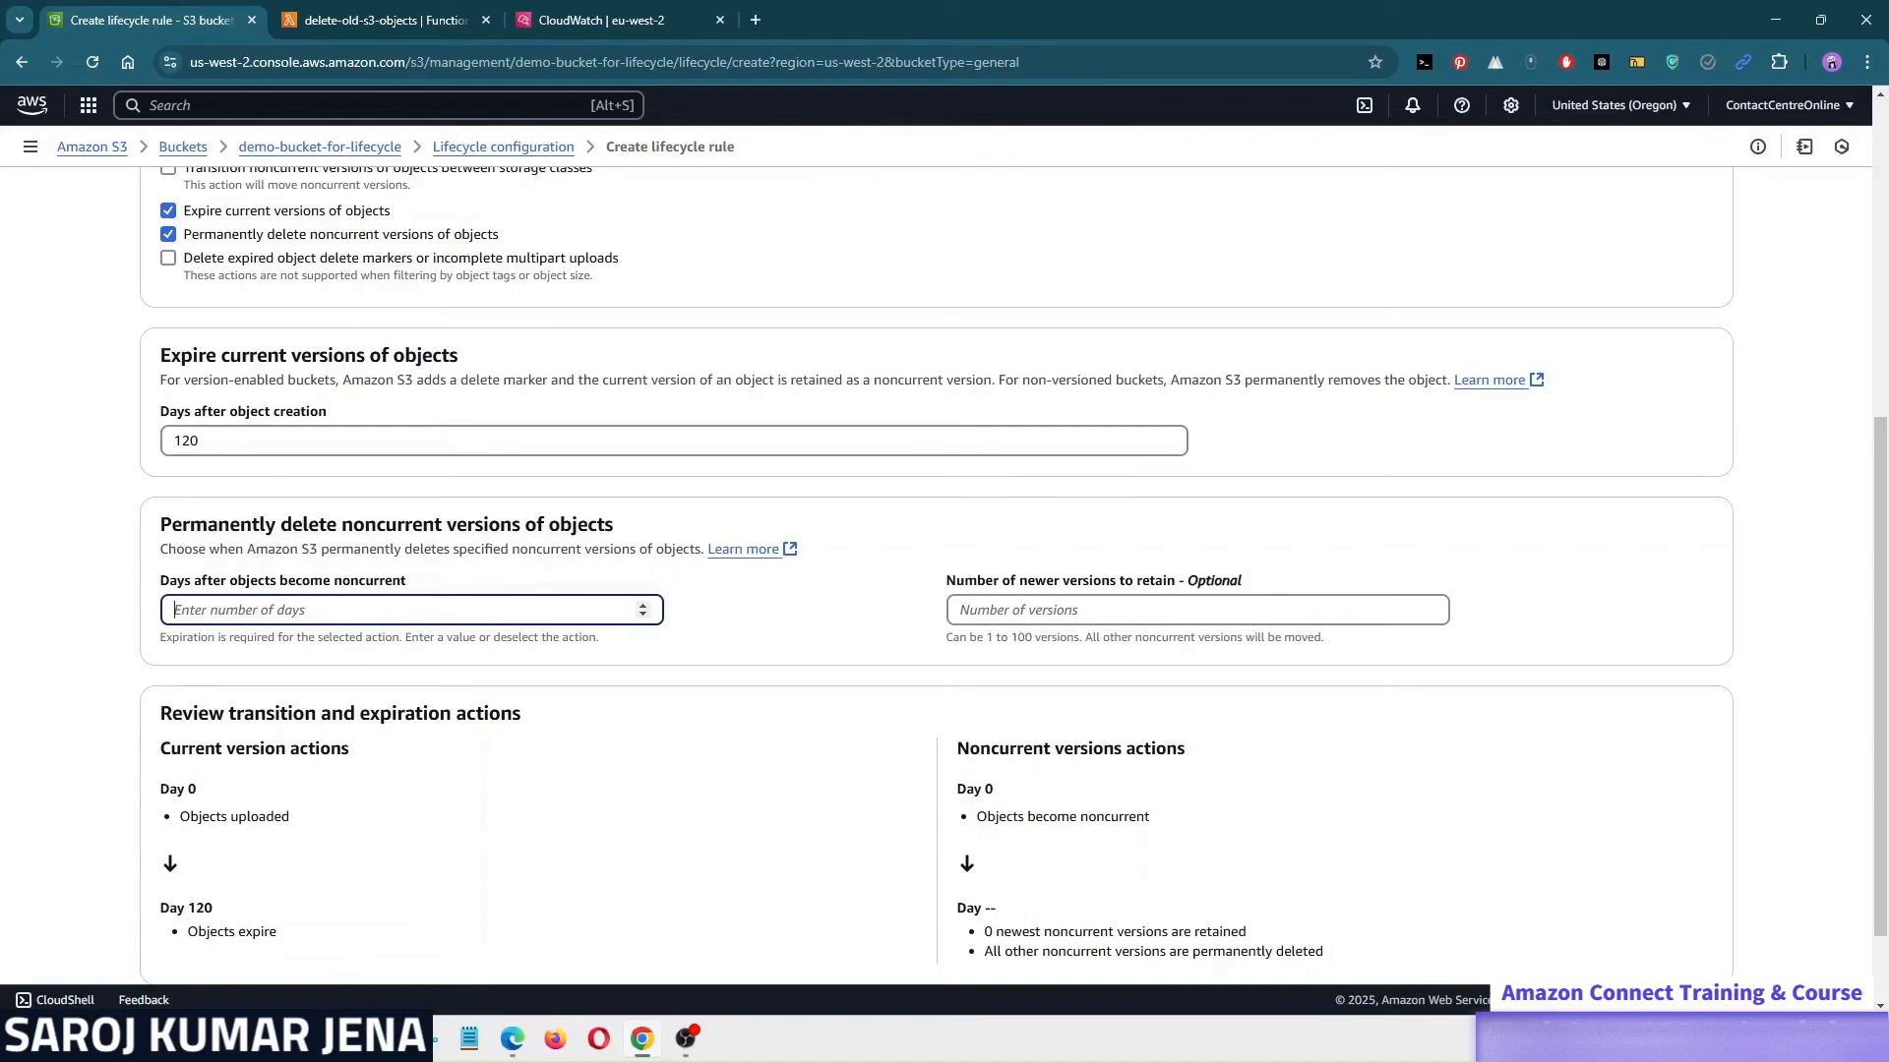
pyautogui.write('130')
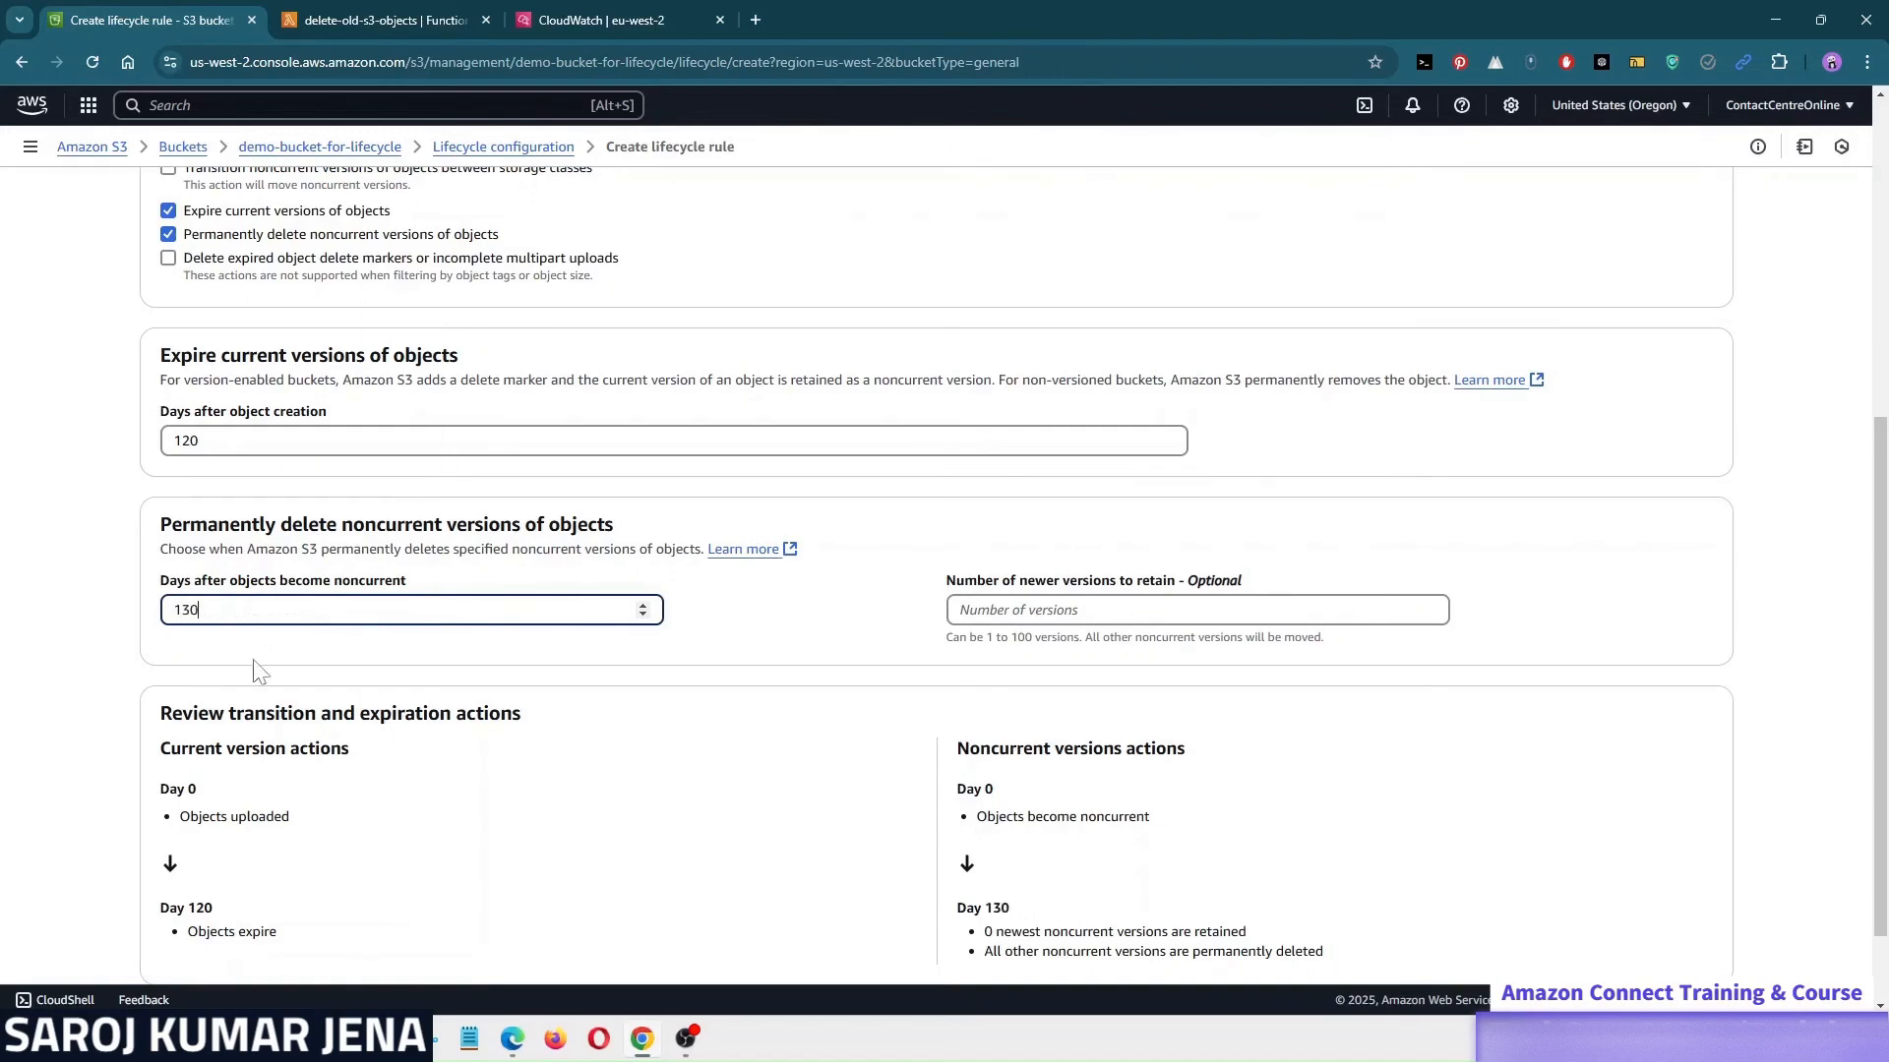
pyautogui.click(135, 687)
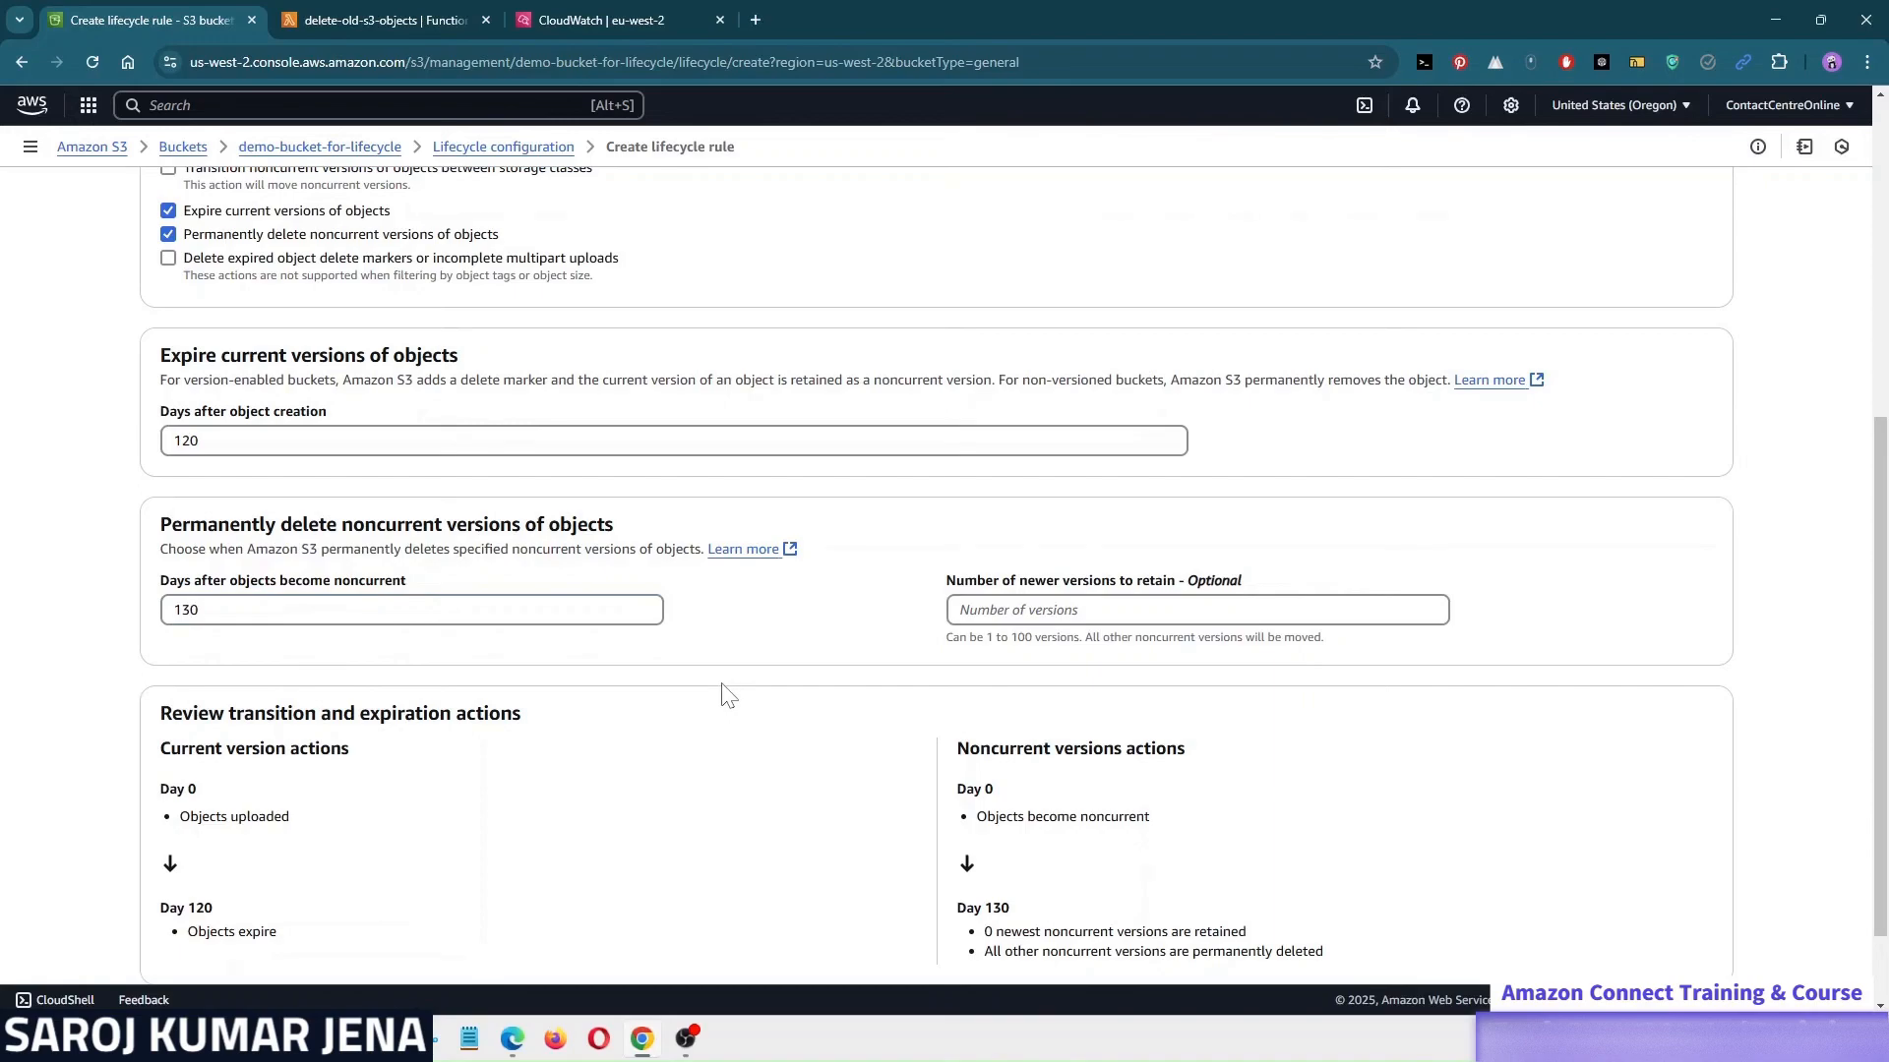
# - Review the combined timelines of current version and noncurrent version actions for the rule
pyautogui.scroll(-2, 696, 696)
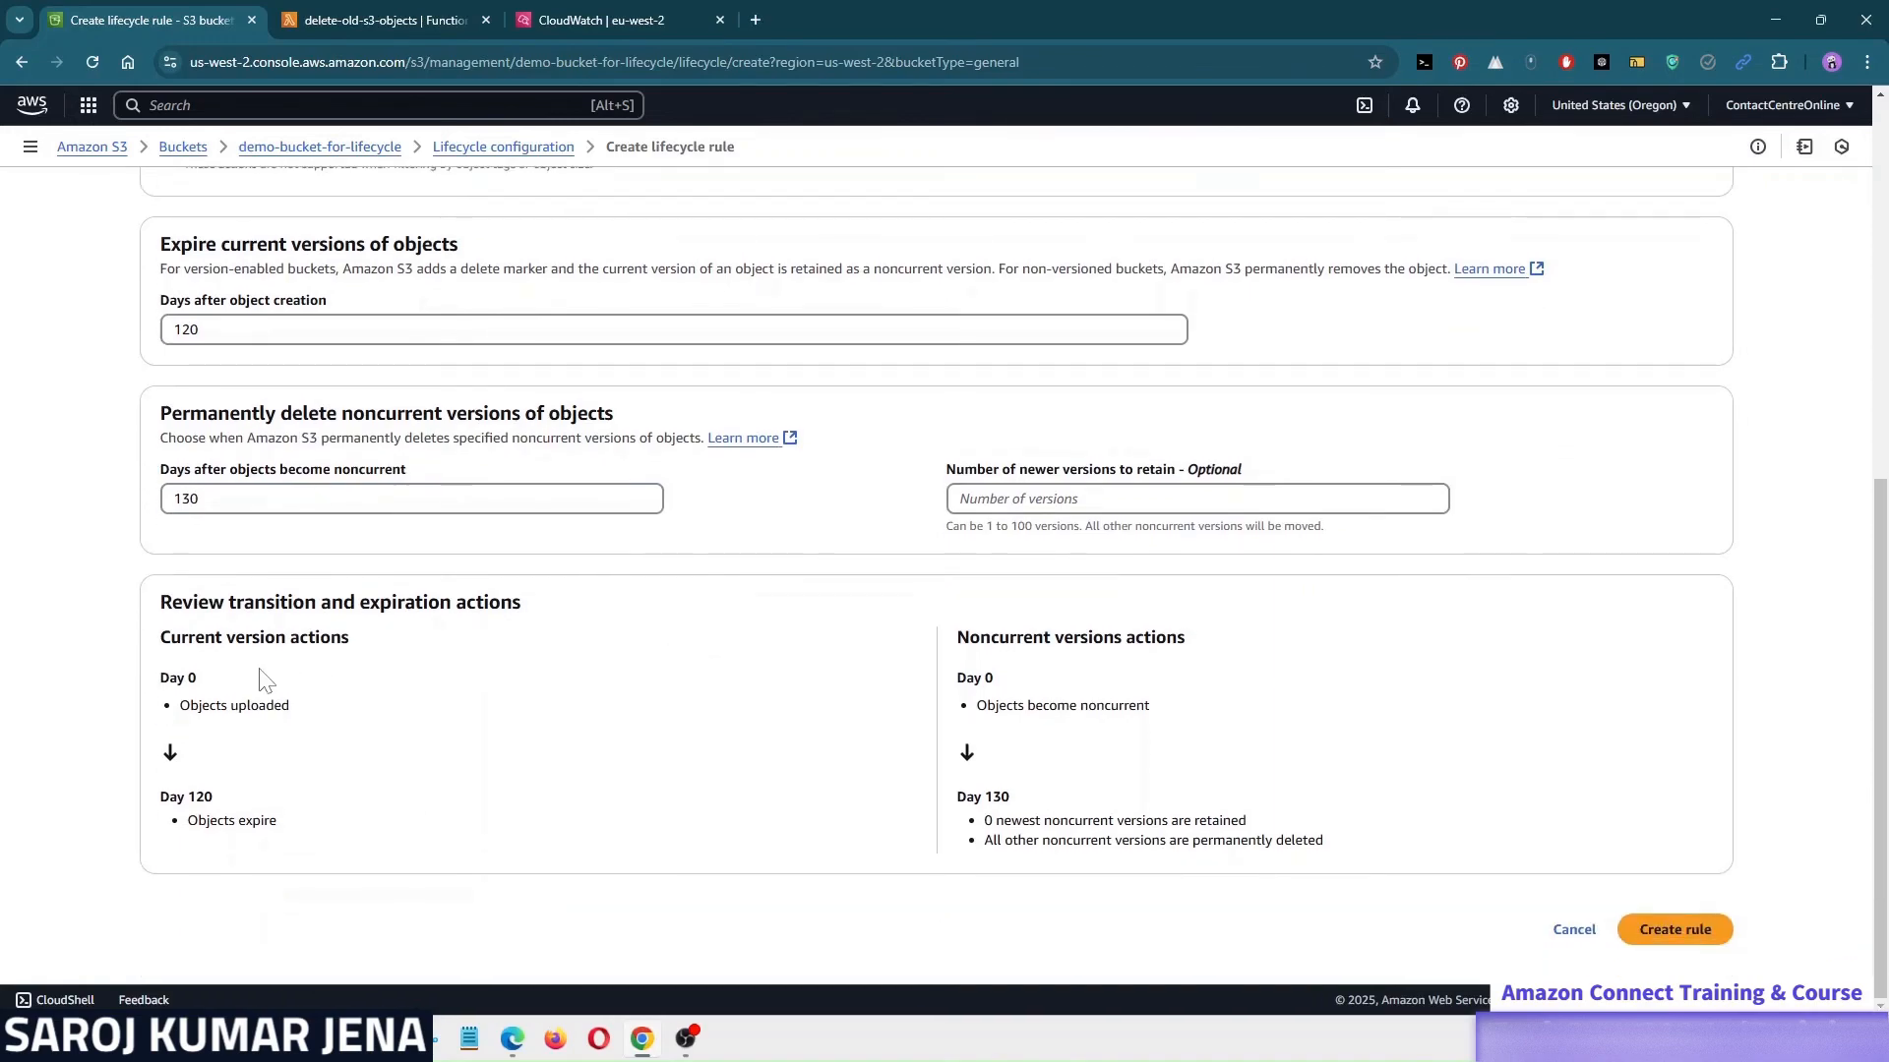
pyautogui.moveTo(160, 637); pyautogui.dragTo(350, 640)
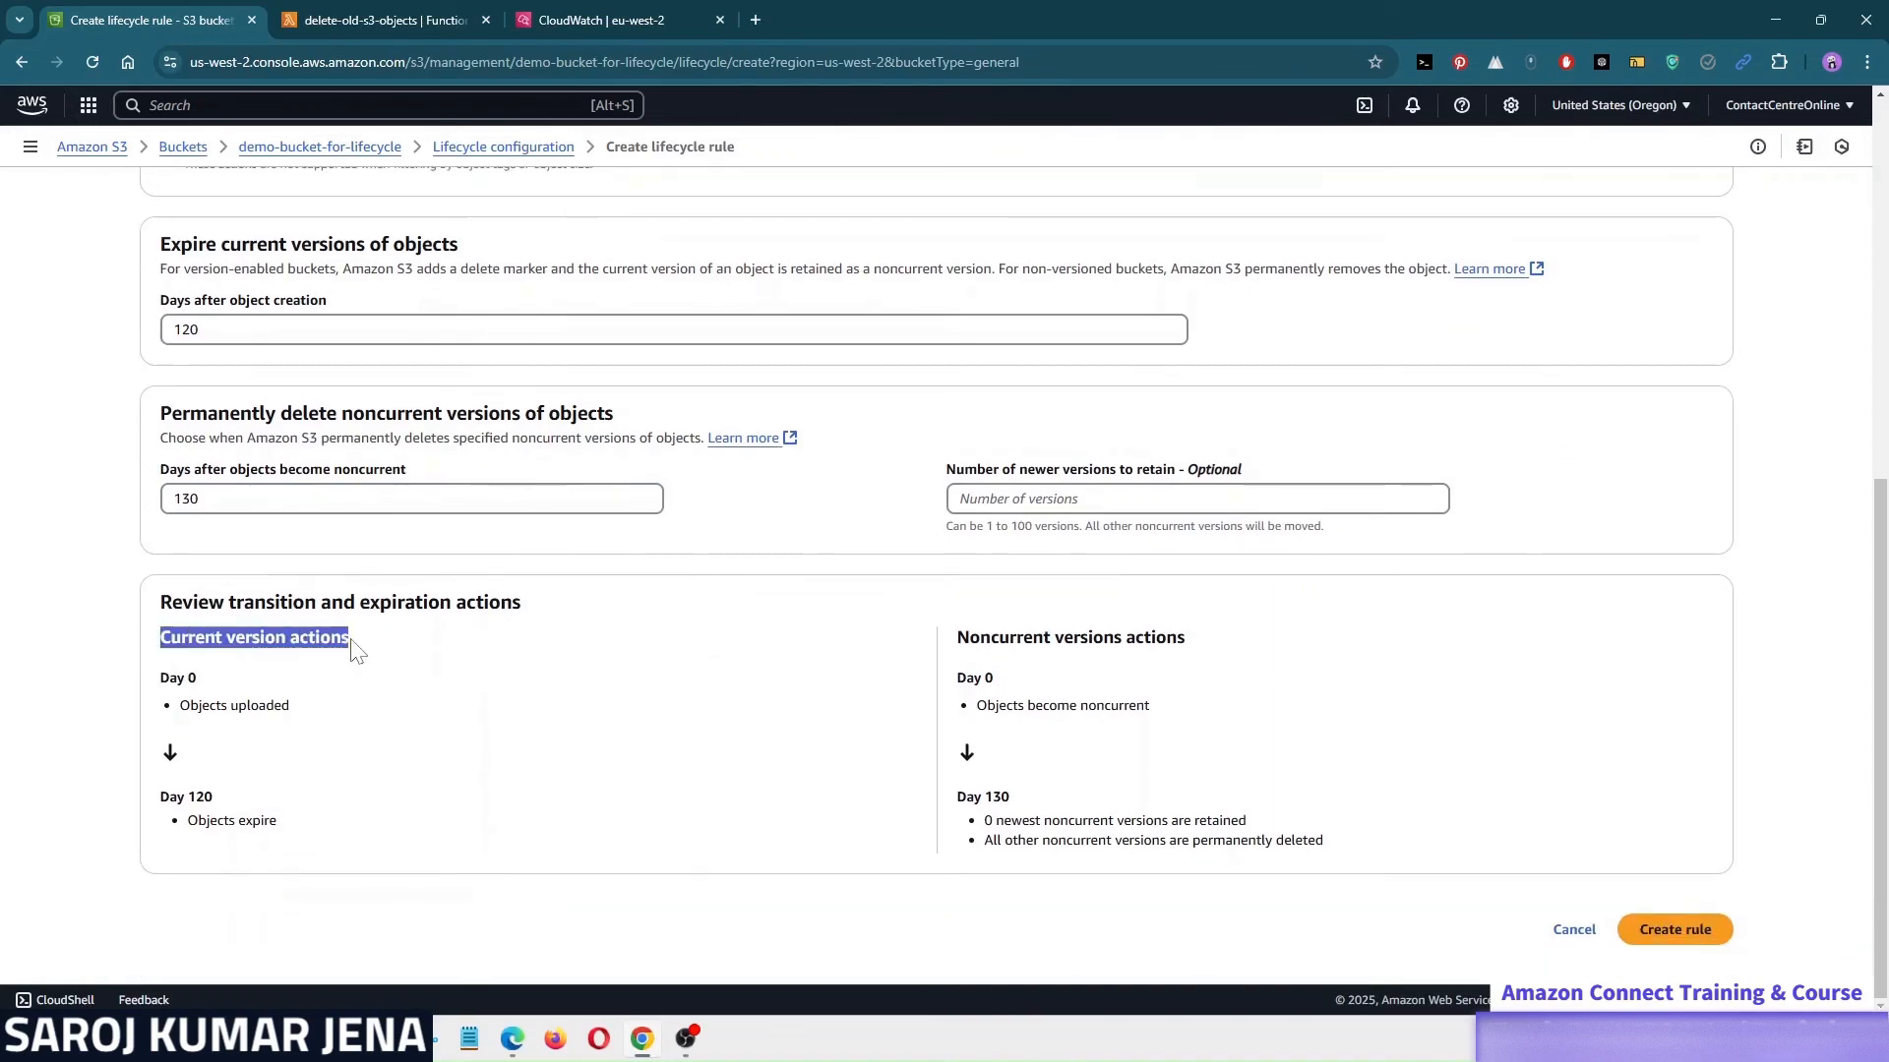
pyautogui.moveTo(161, 677); pyautogui.dragTo(291, 707)
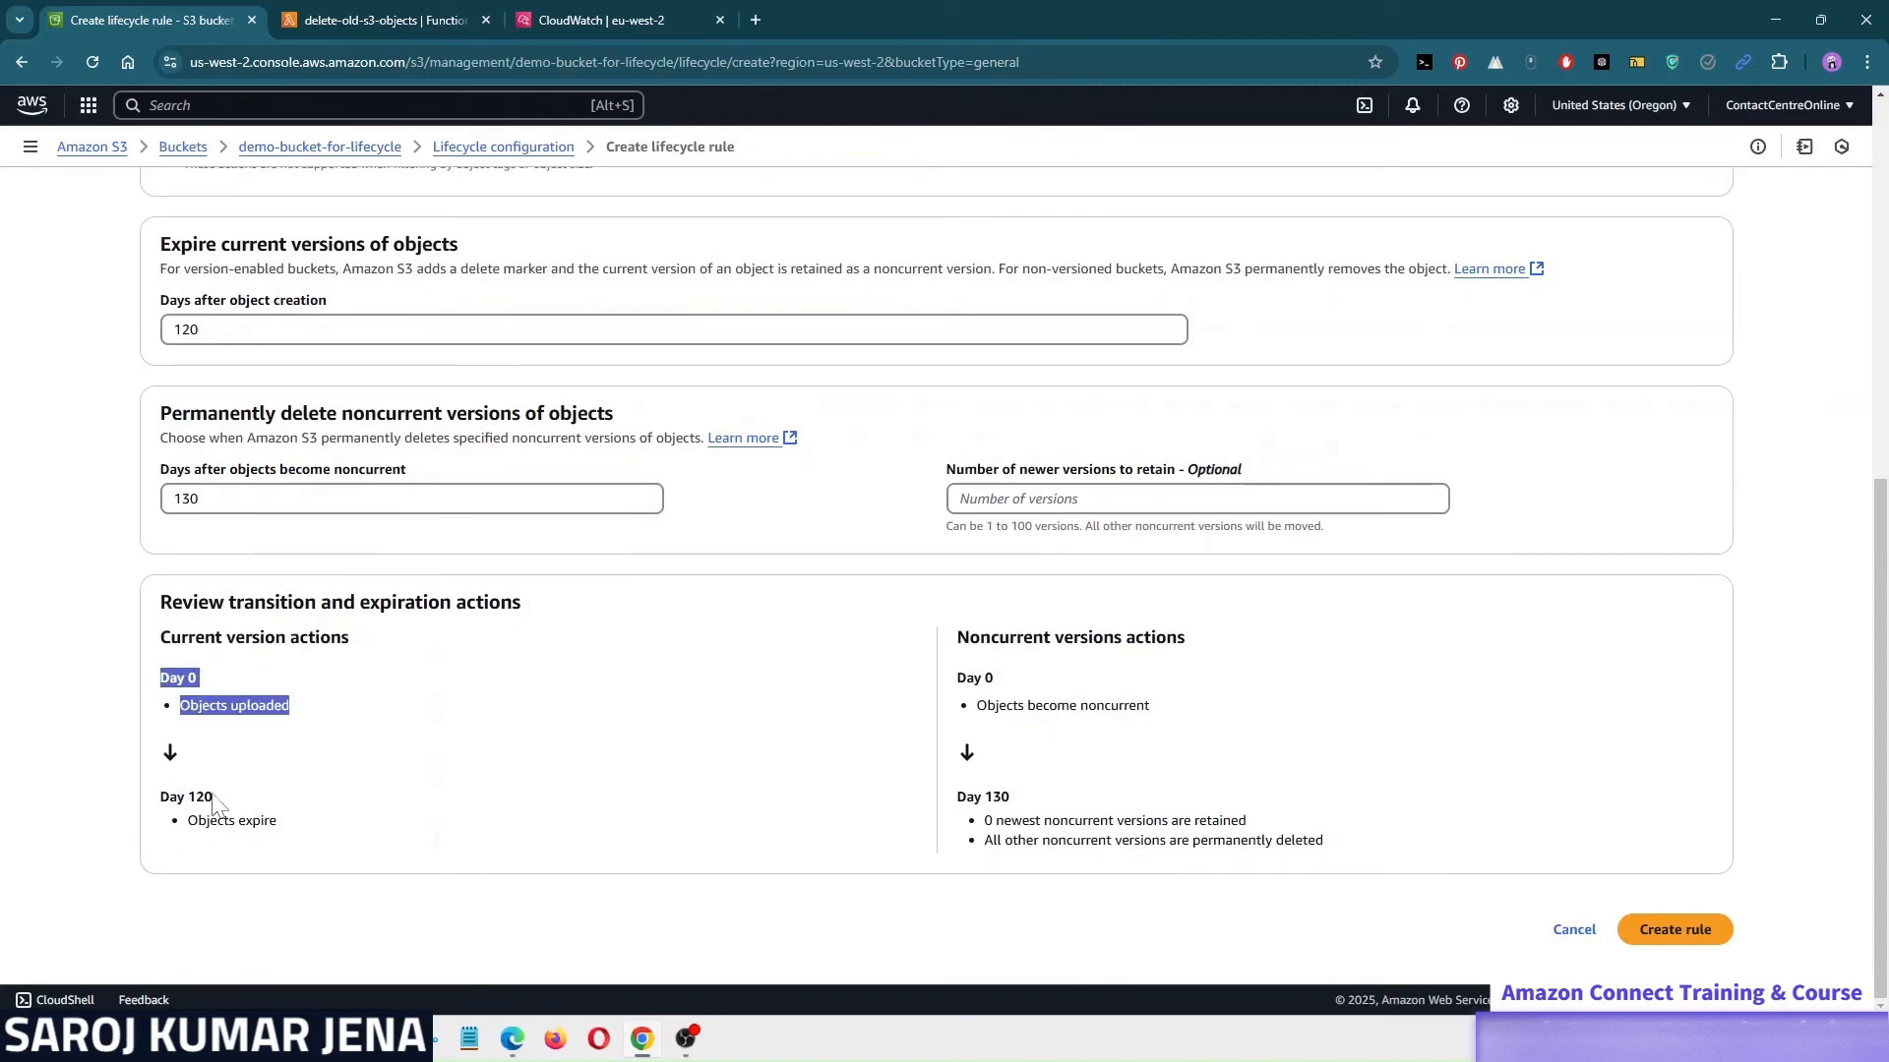
pyautogui.moveTo(187, 821); pyautogui.dragTo(293, 826)
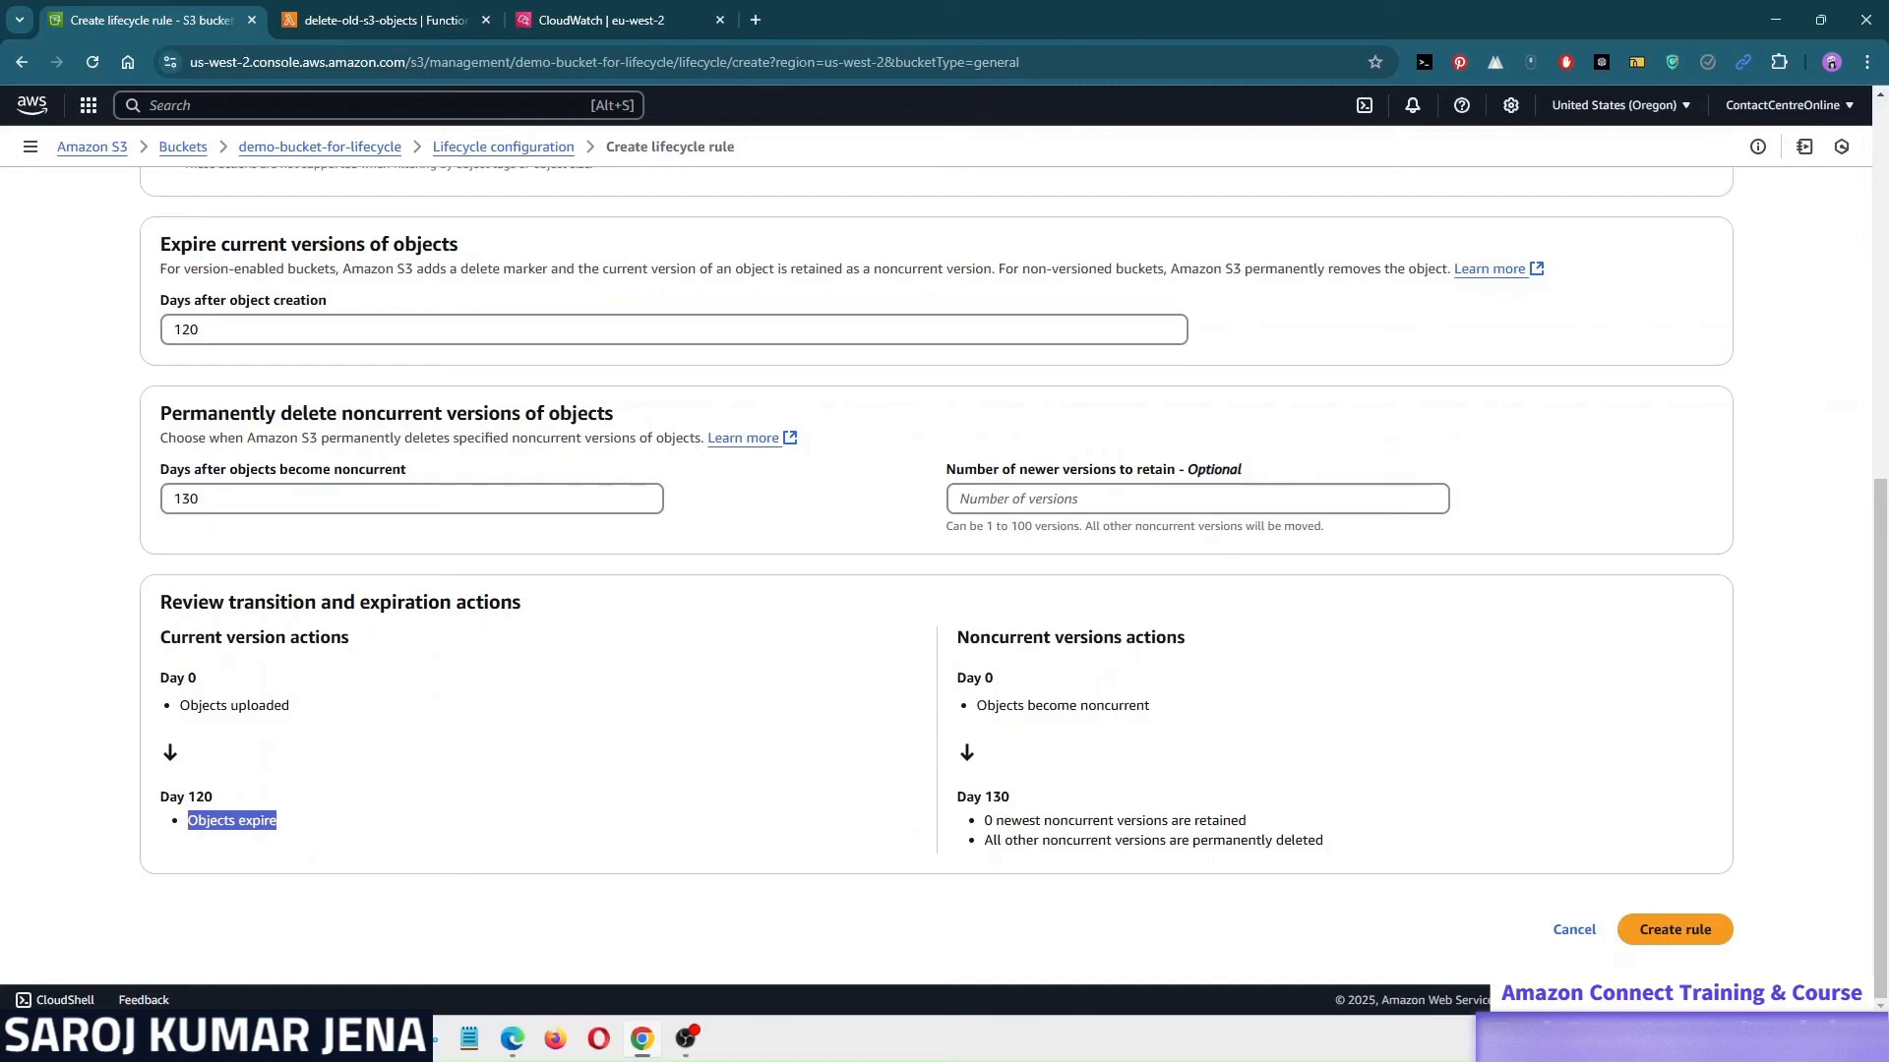
pyautogui.moveTo(976, 706); pyautogui.dragTo(1145, 705)
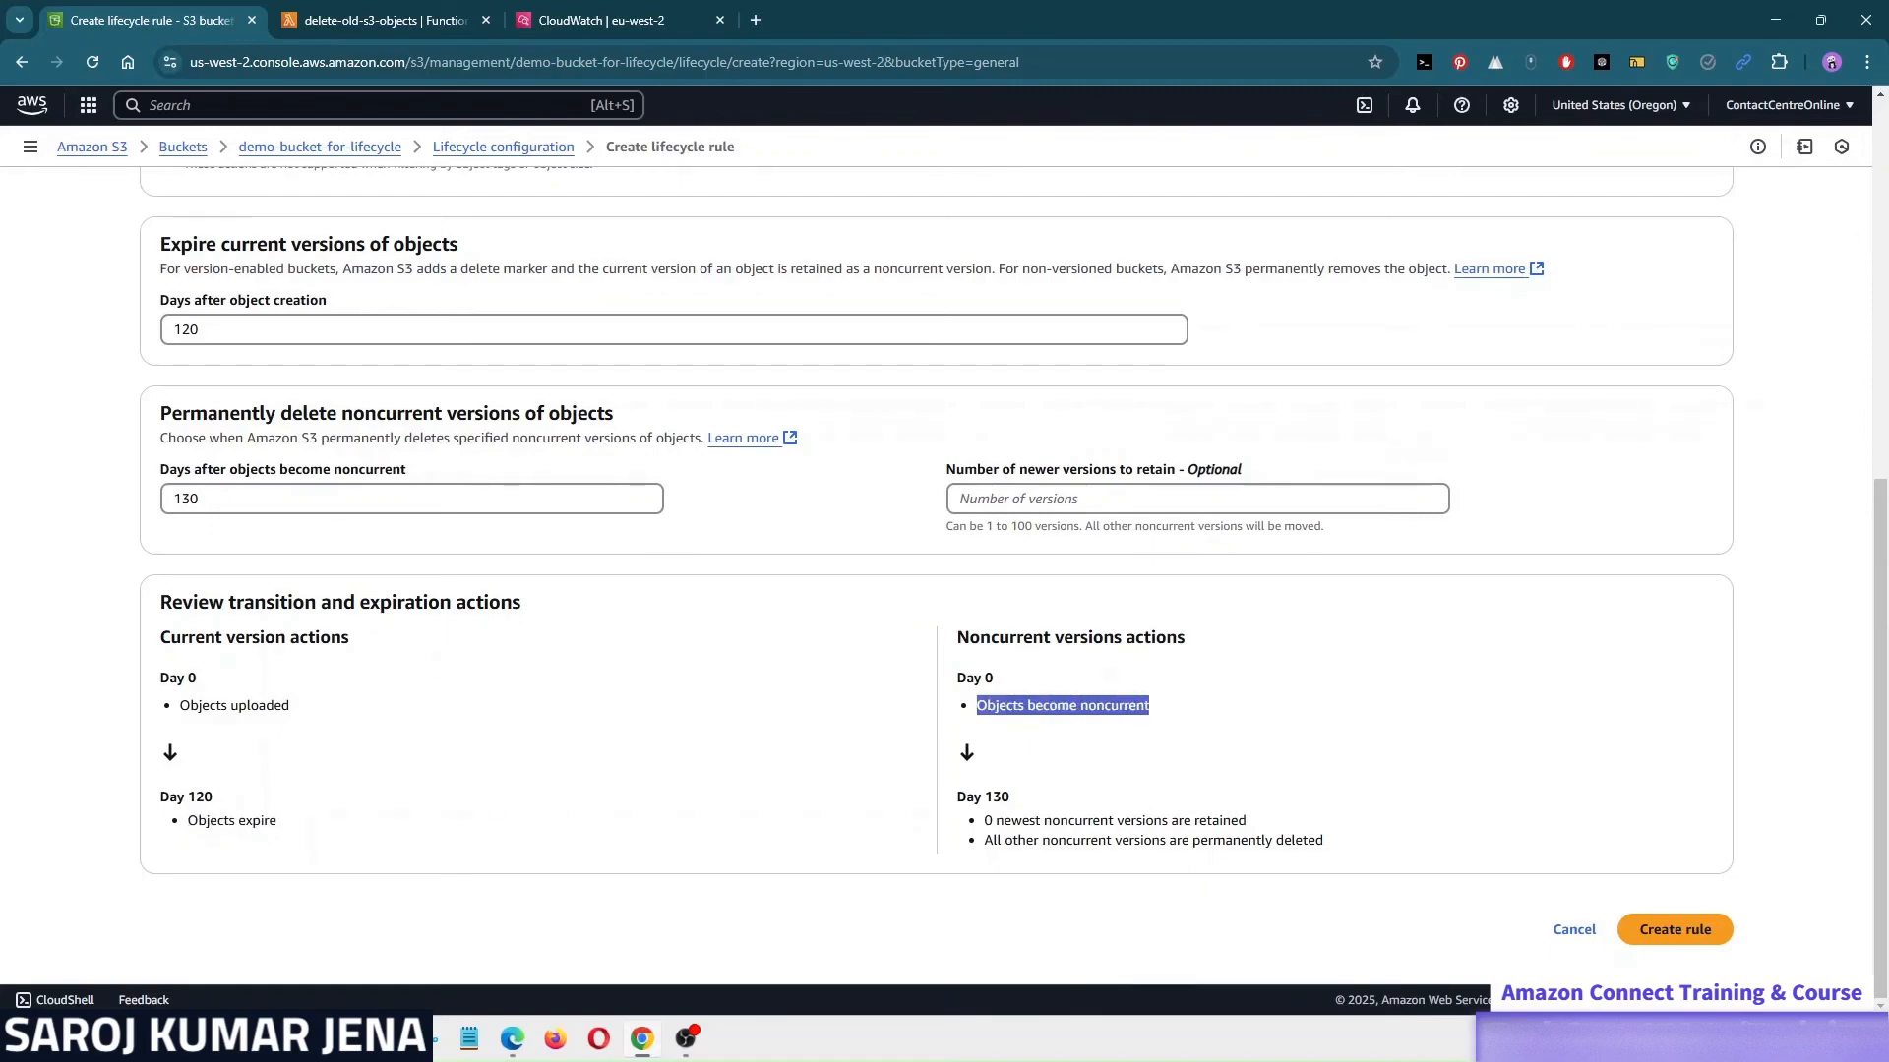
pyautogui.moveTo(992, 841); pyautogui.dragTo(1325, 841)
pyautogui.click(1144, 777)
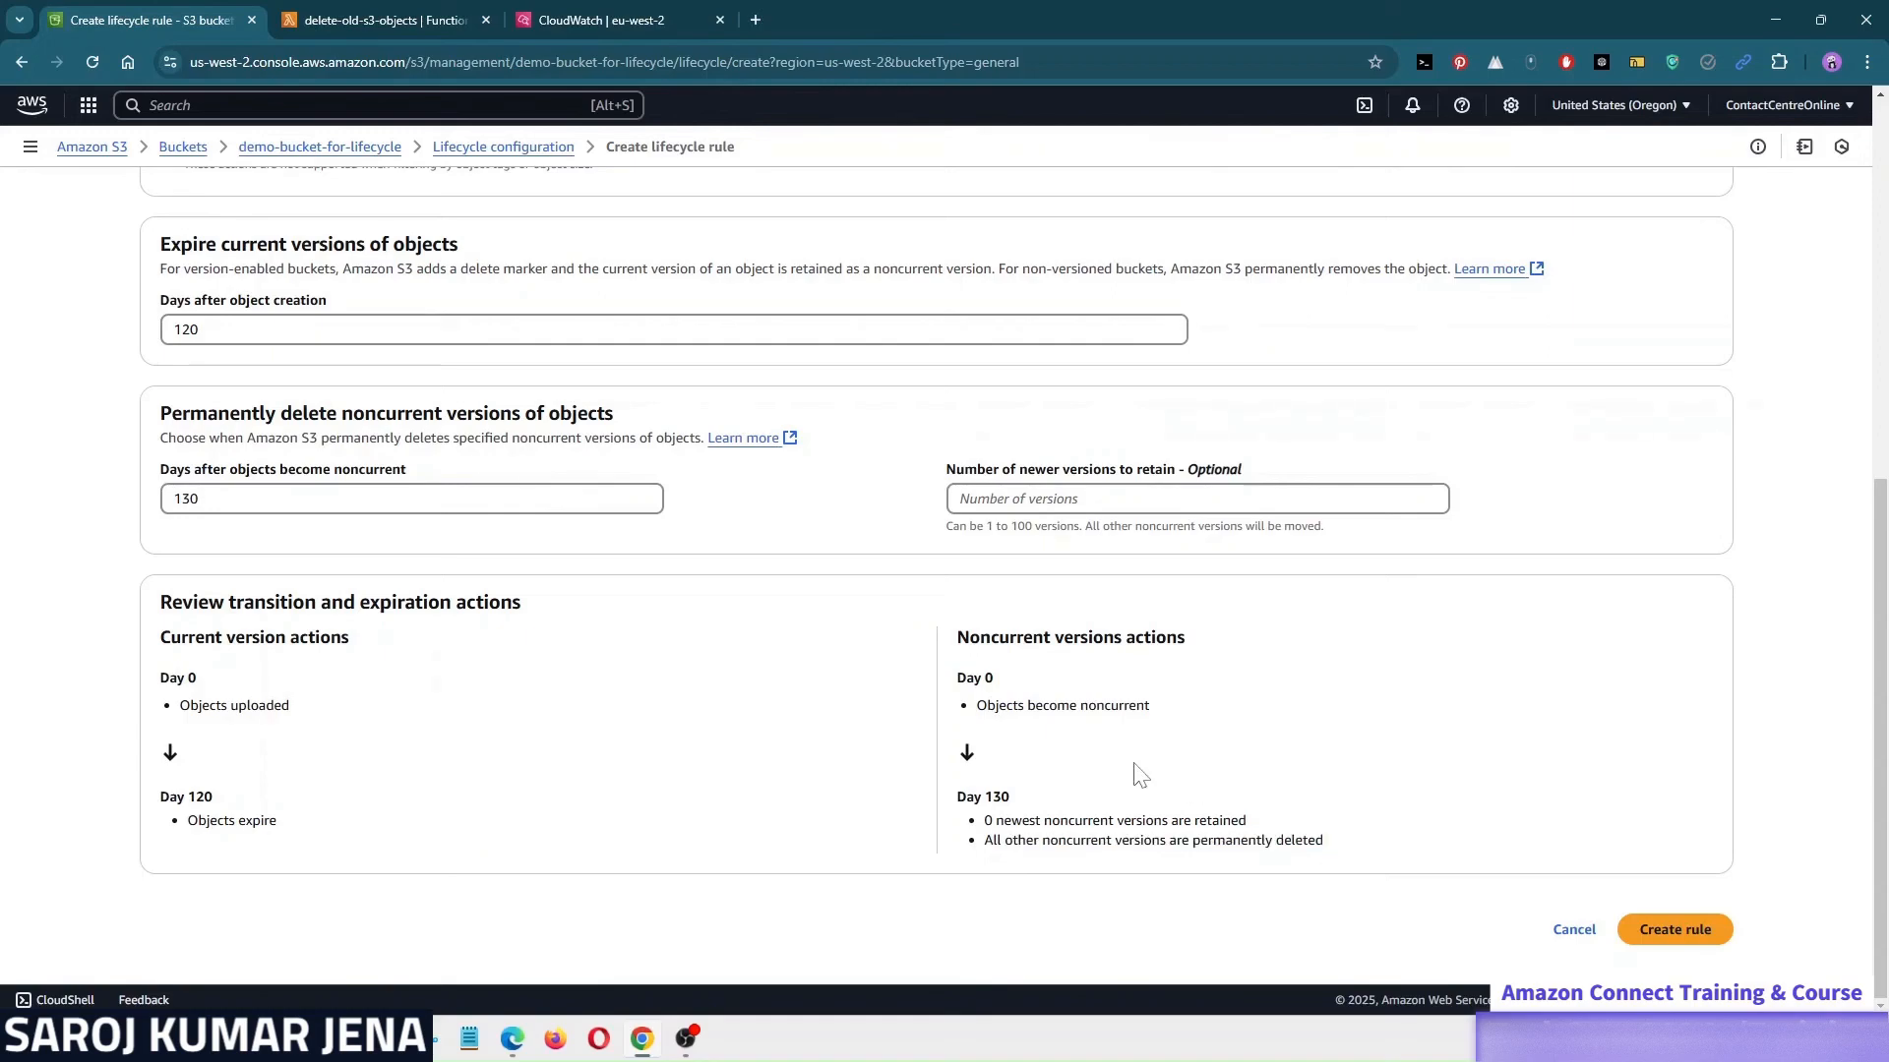
# - Check the configured expiration and deletion settings once more and create the lifecycle rule
pyautogui.scroll(1, 614, 712)
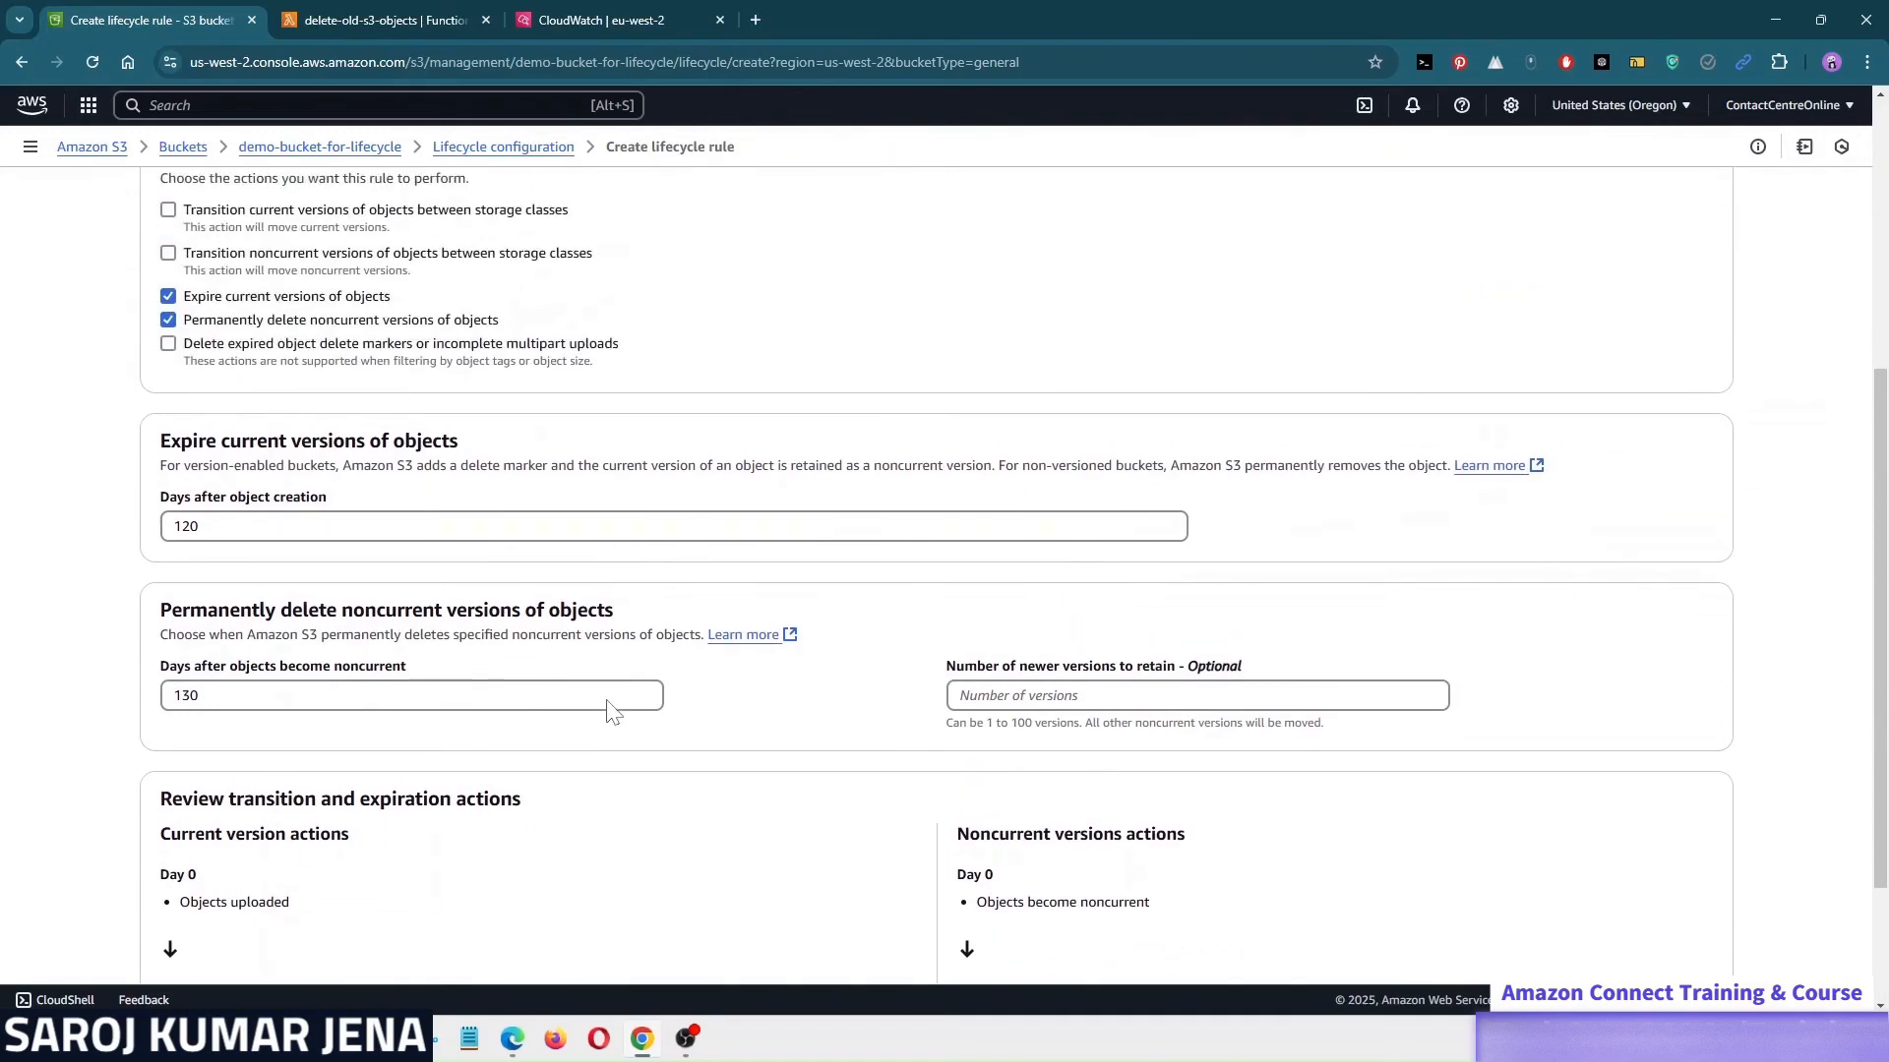
pyautogui.scroll(-2, 108, 573)
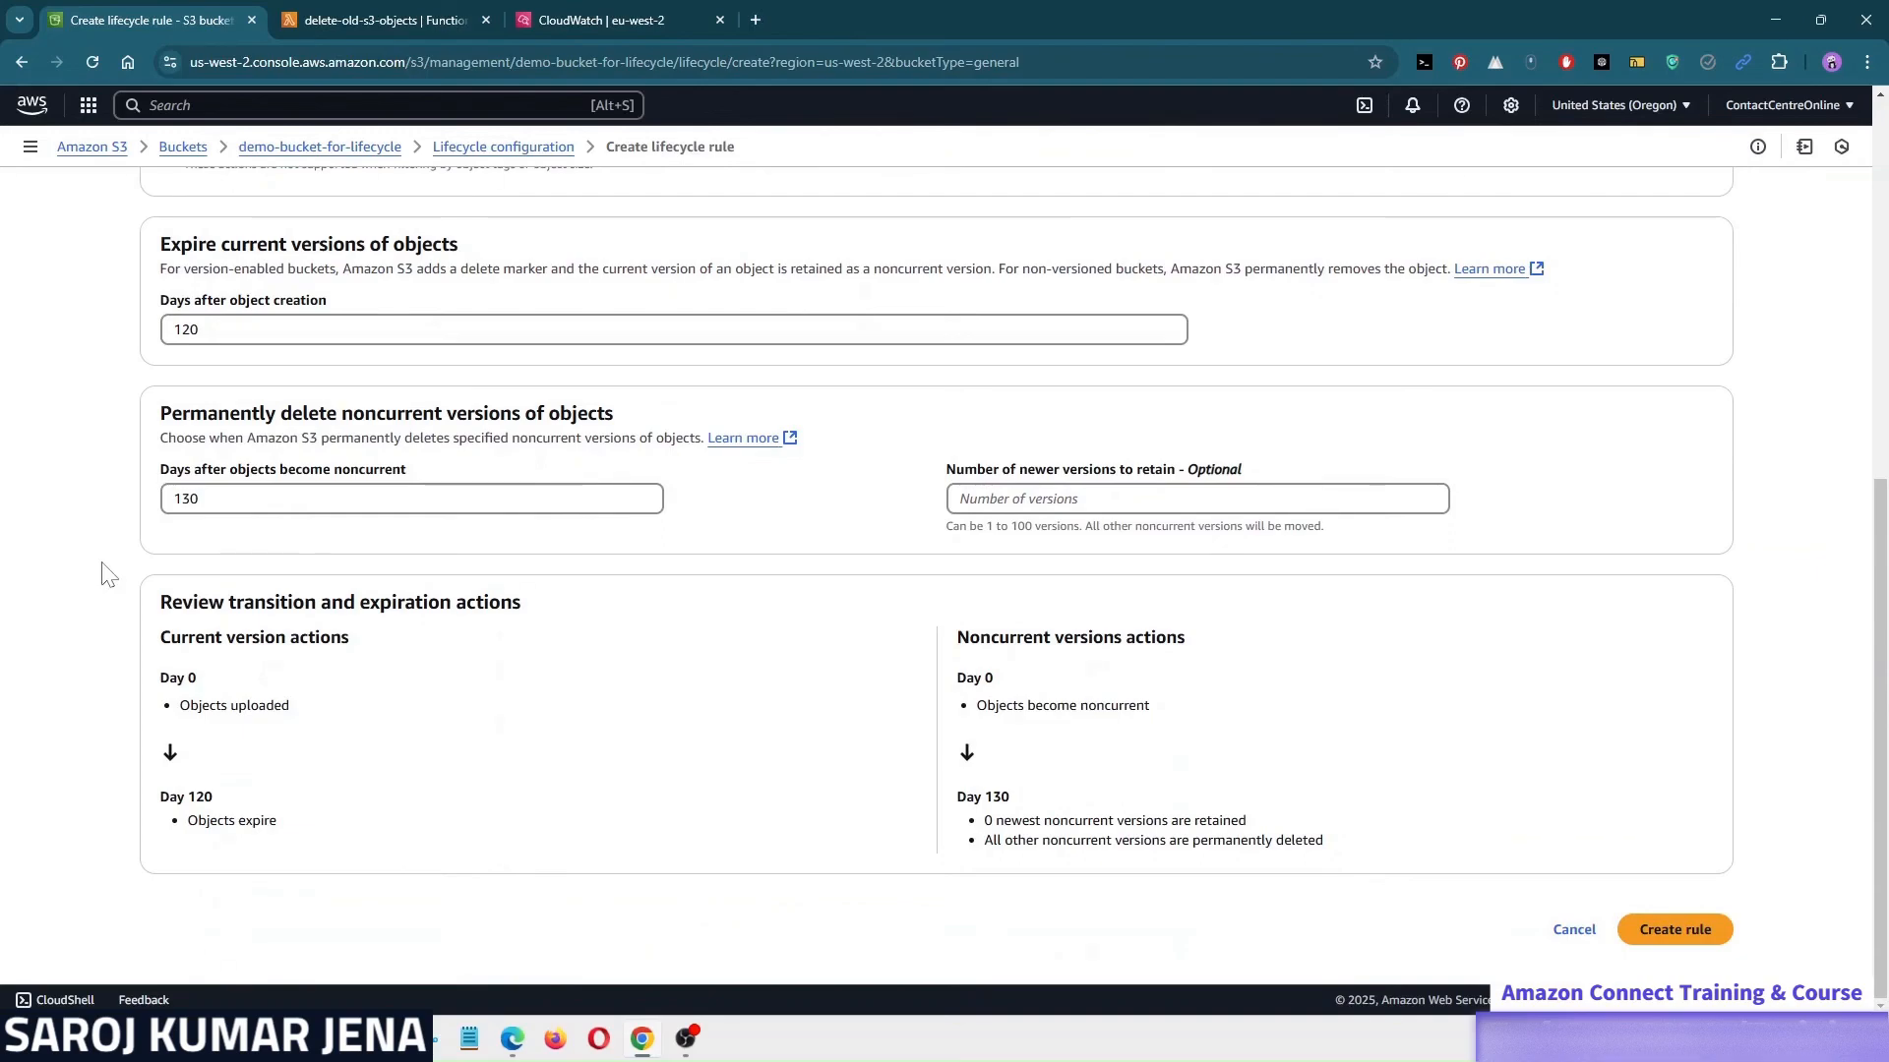
pyautogui.click(1675, 932)
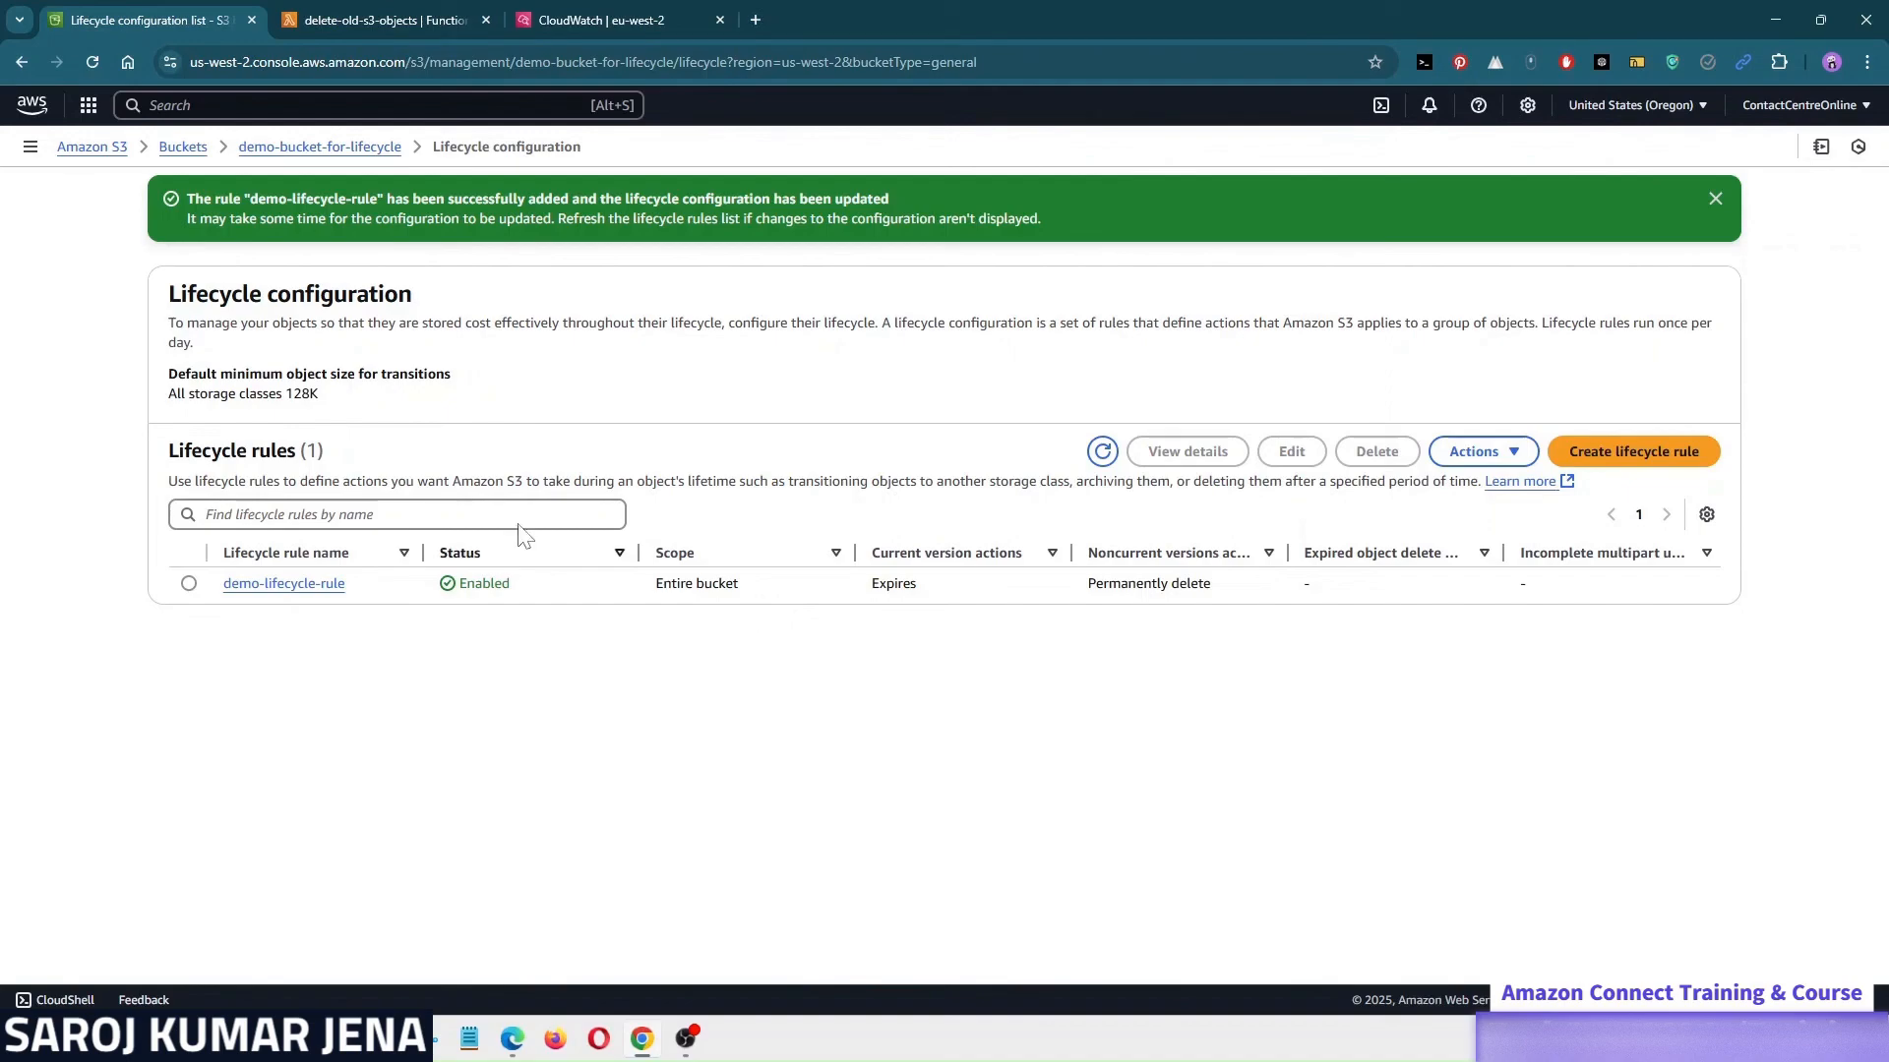
# - Switch past the delete-old-s3-objects Lambda function to its CloudWatch log events and examine the expanded file deletion message
pyautogui.click(370, 18)
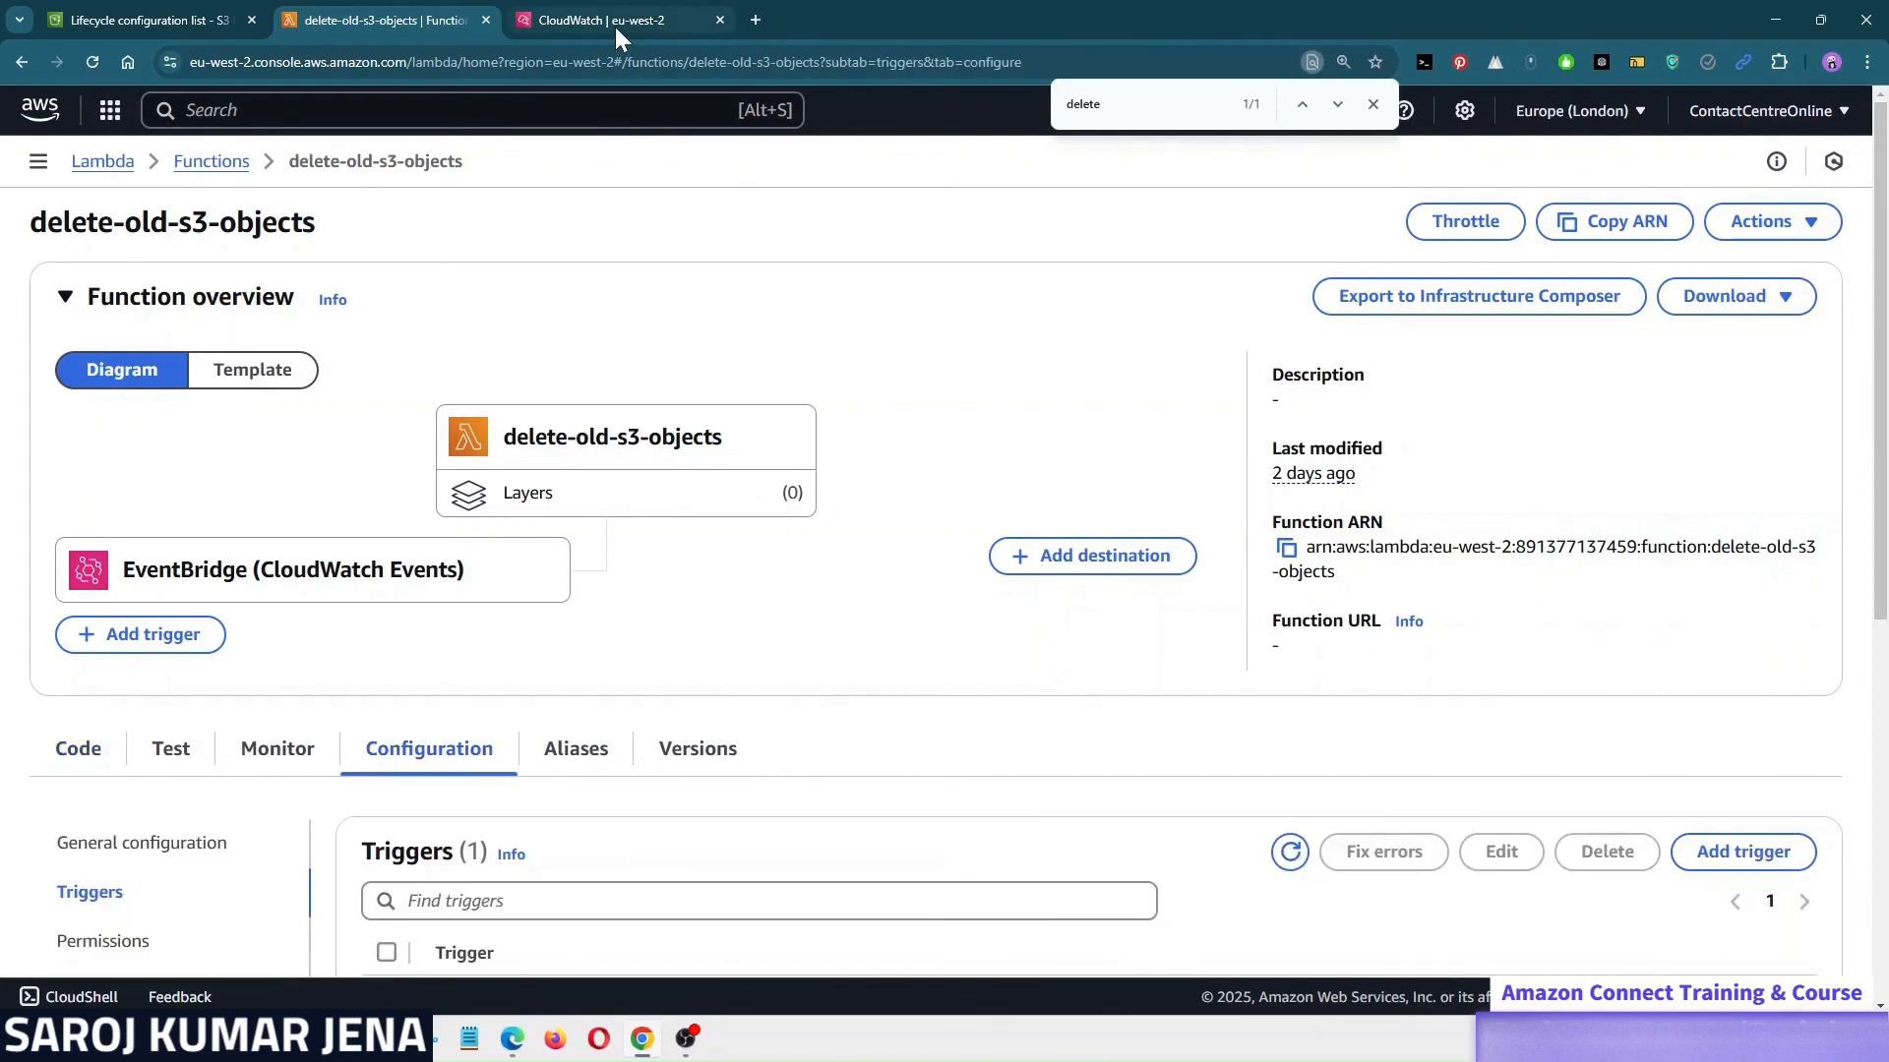
pyautogui.click(602, 20)
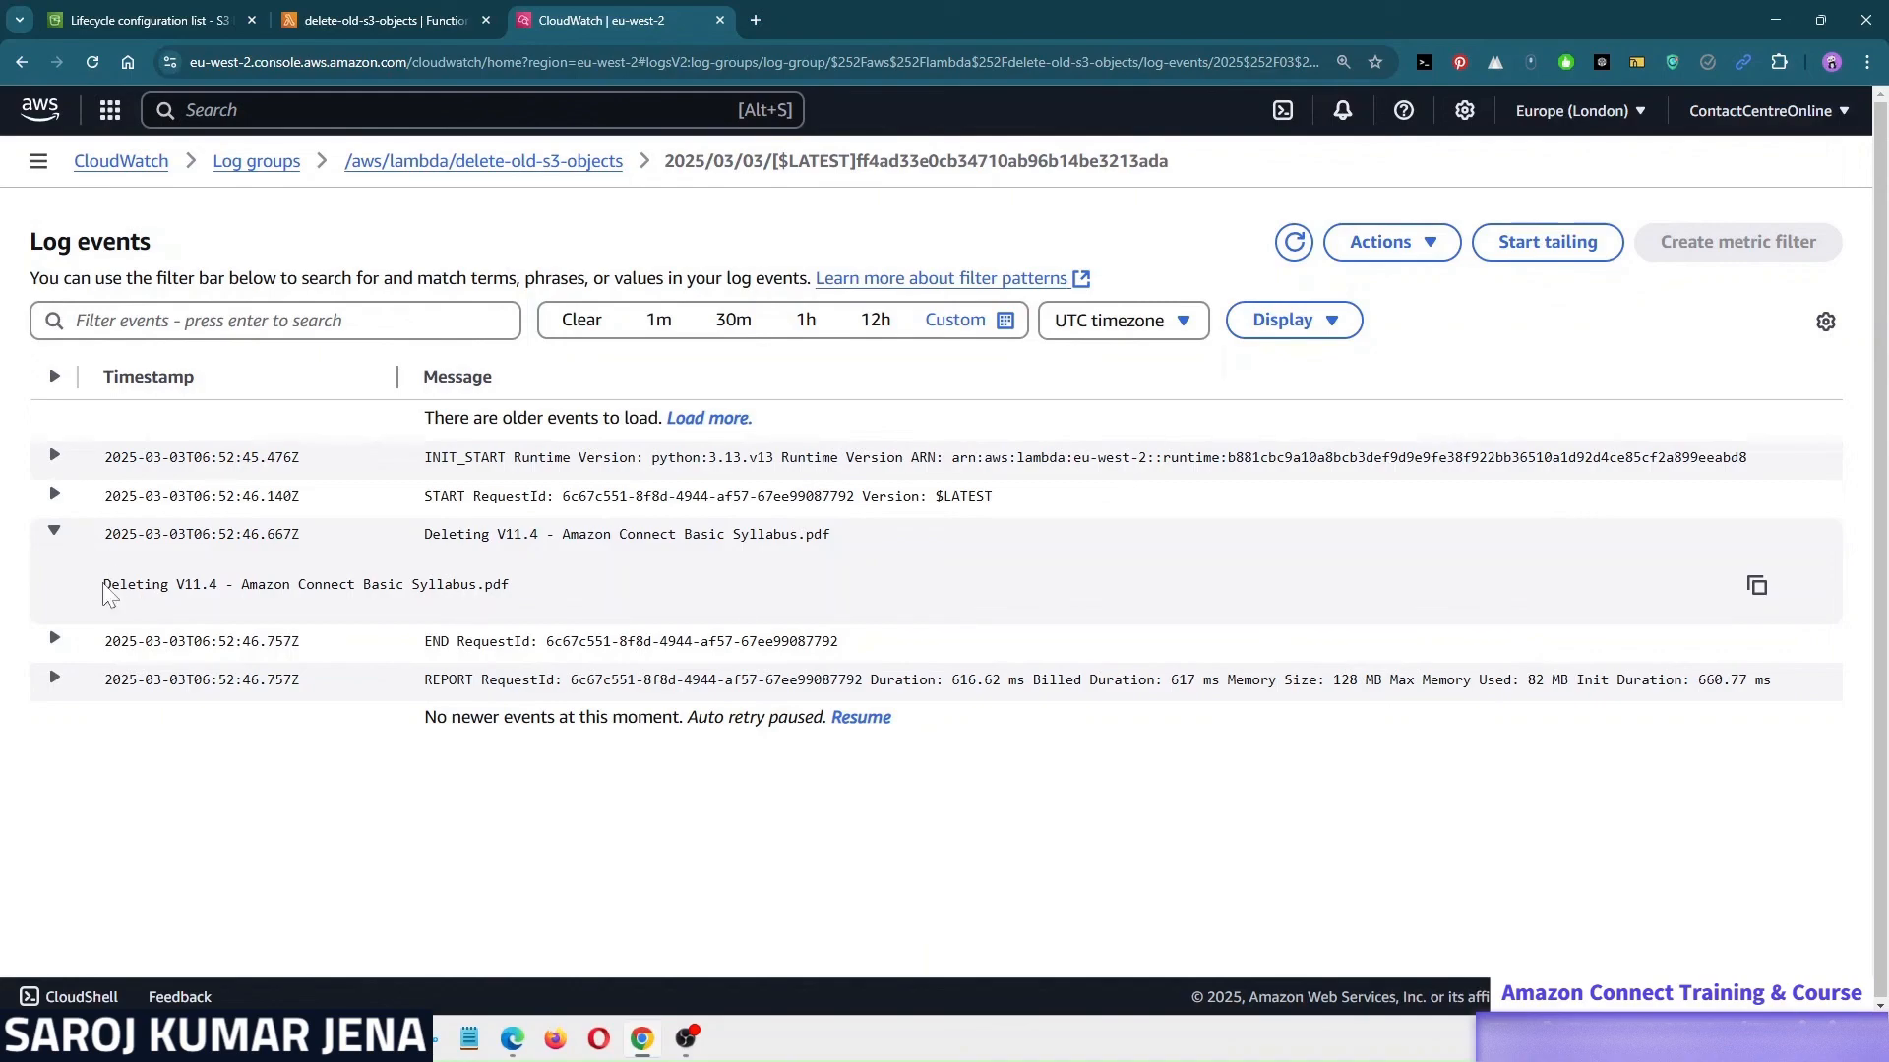
pyautogui.moveTo(176, 585); pyautogui.dragTo(534, 593)
pyautogui.doubleClick(148, 584)
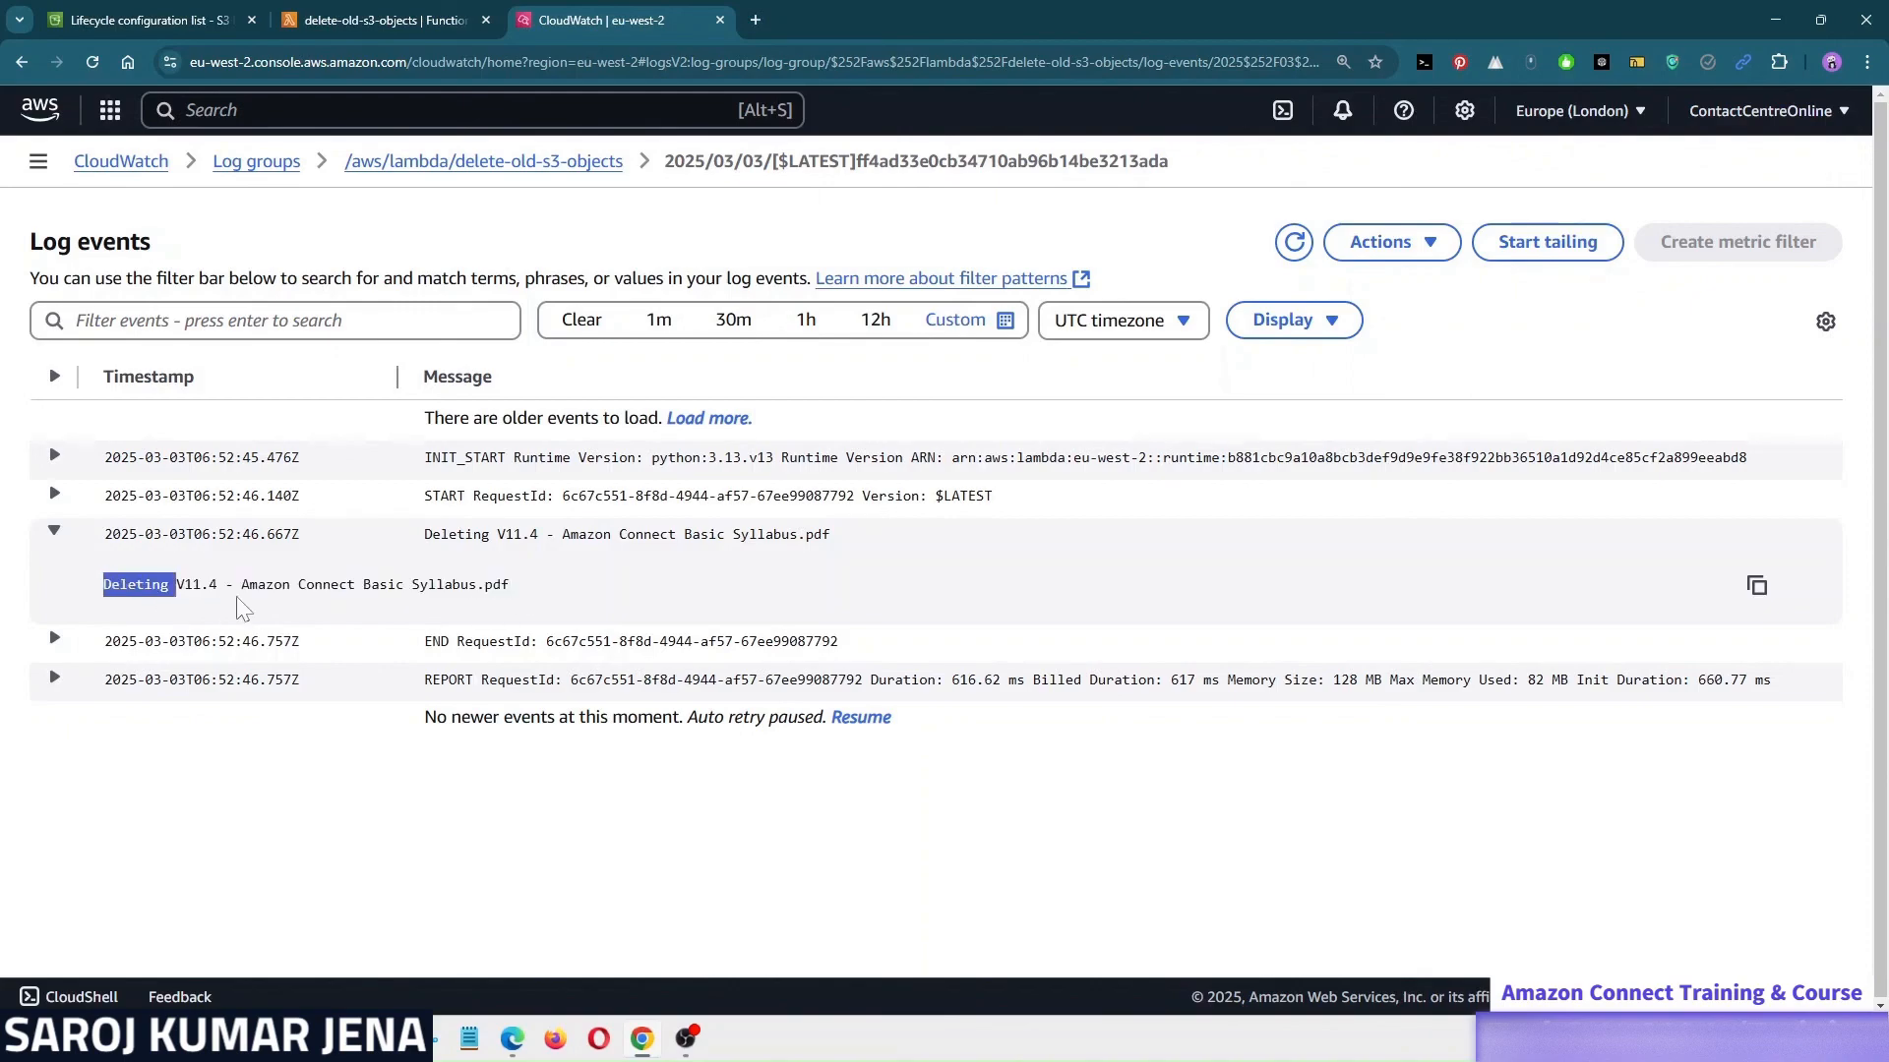
pyautogui.click(269, 595)
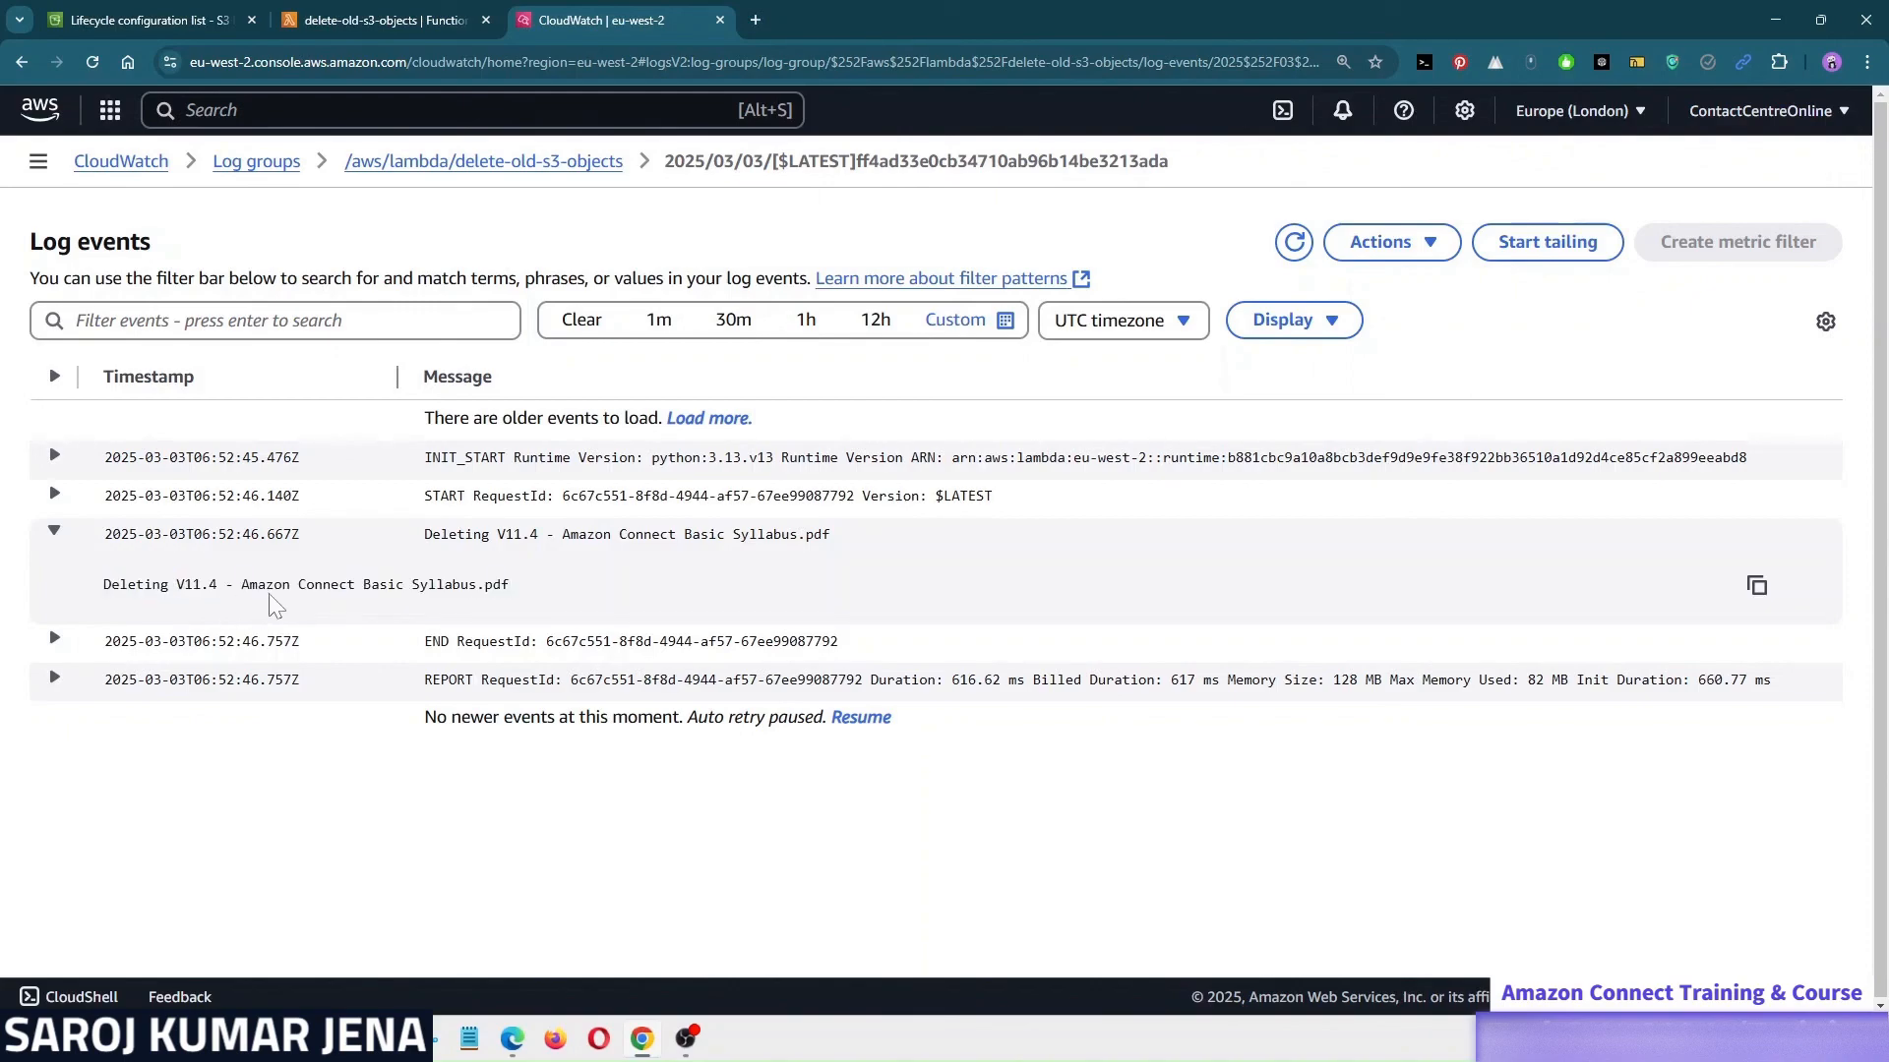